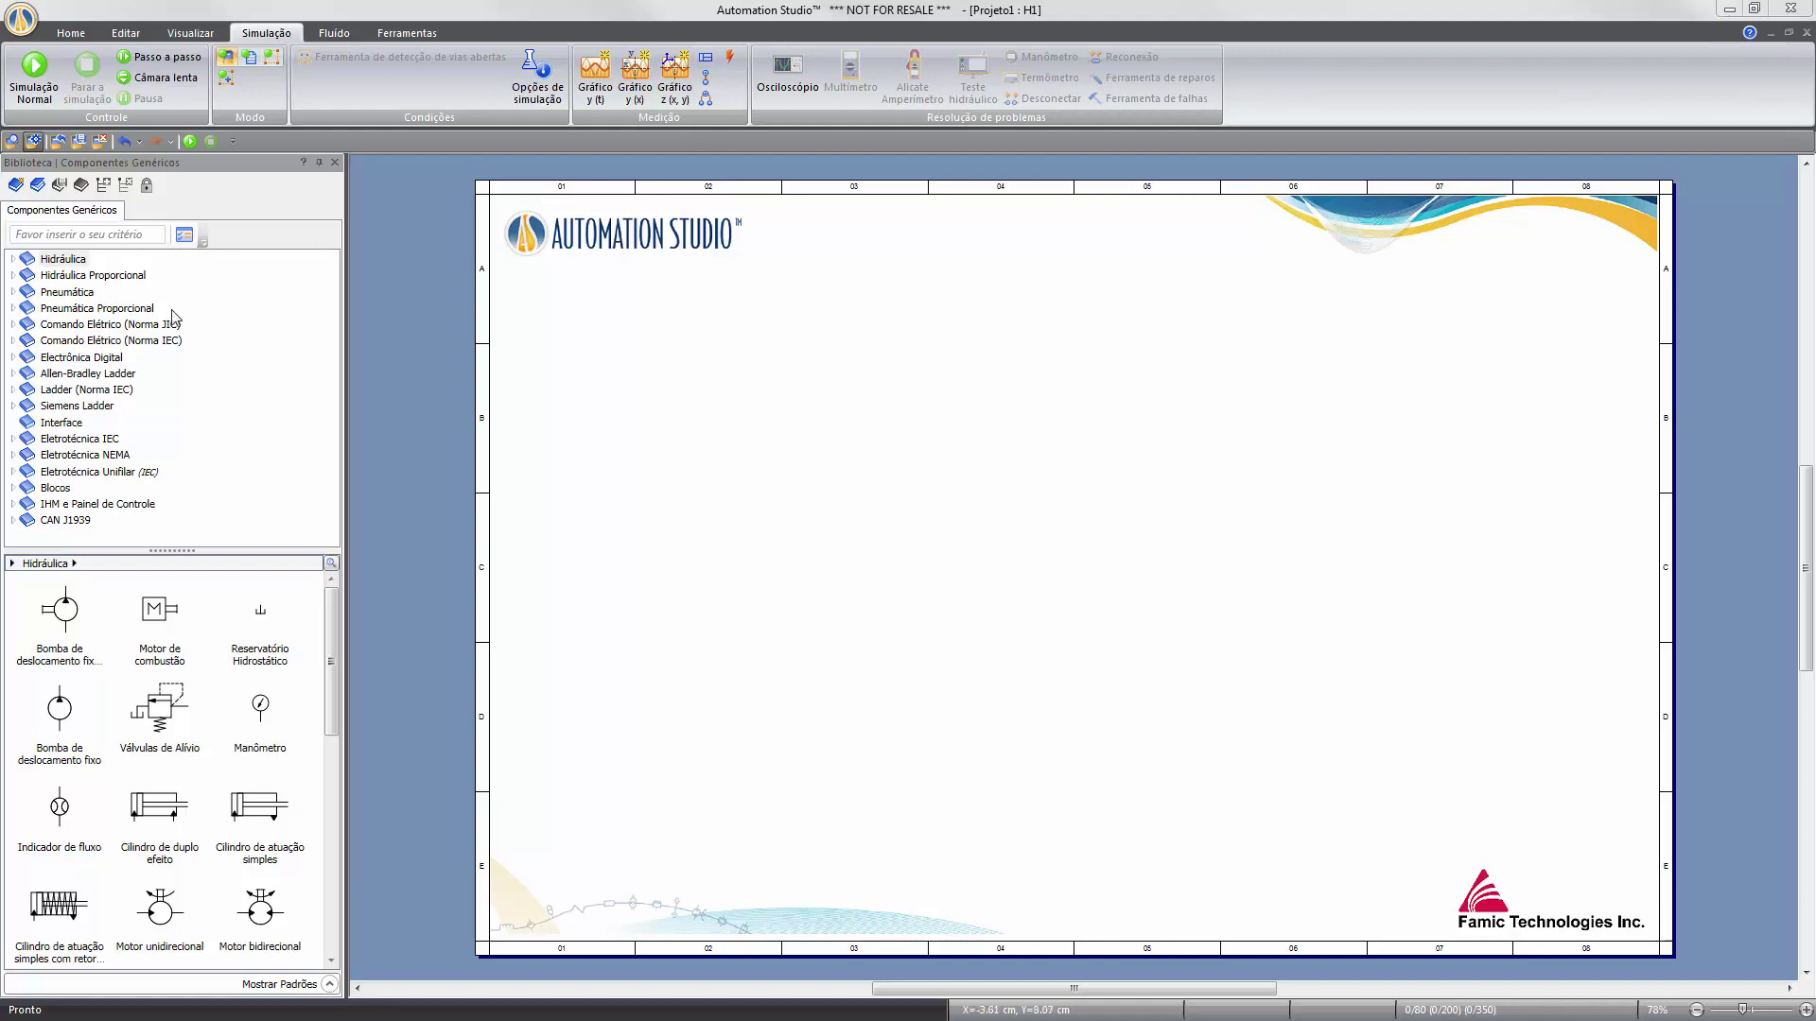
Place a hydraulic fixed-displacement pump (Bomba de deslocamento fixo) and a multiport atmospheric reservoir (Reservatório atmosférico Multiport) on the sheet.
left_click(13, 261)
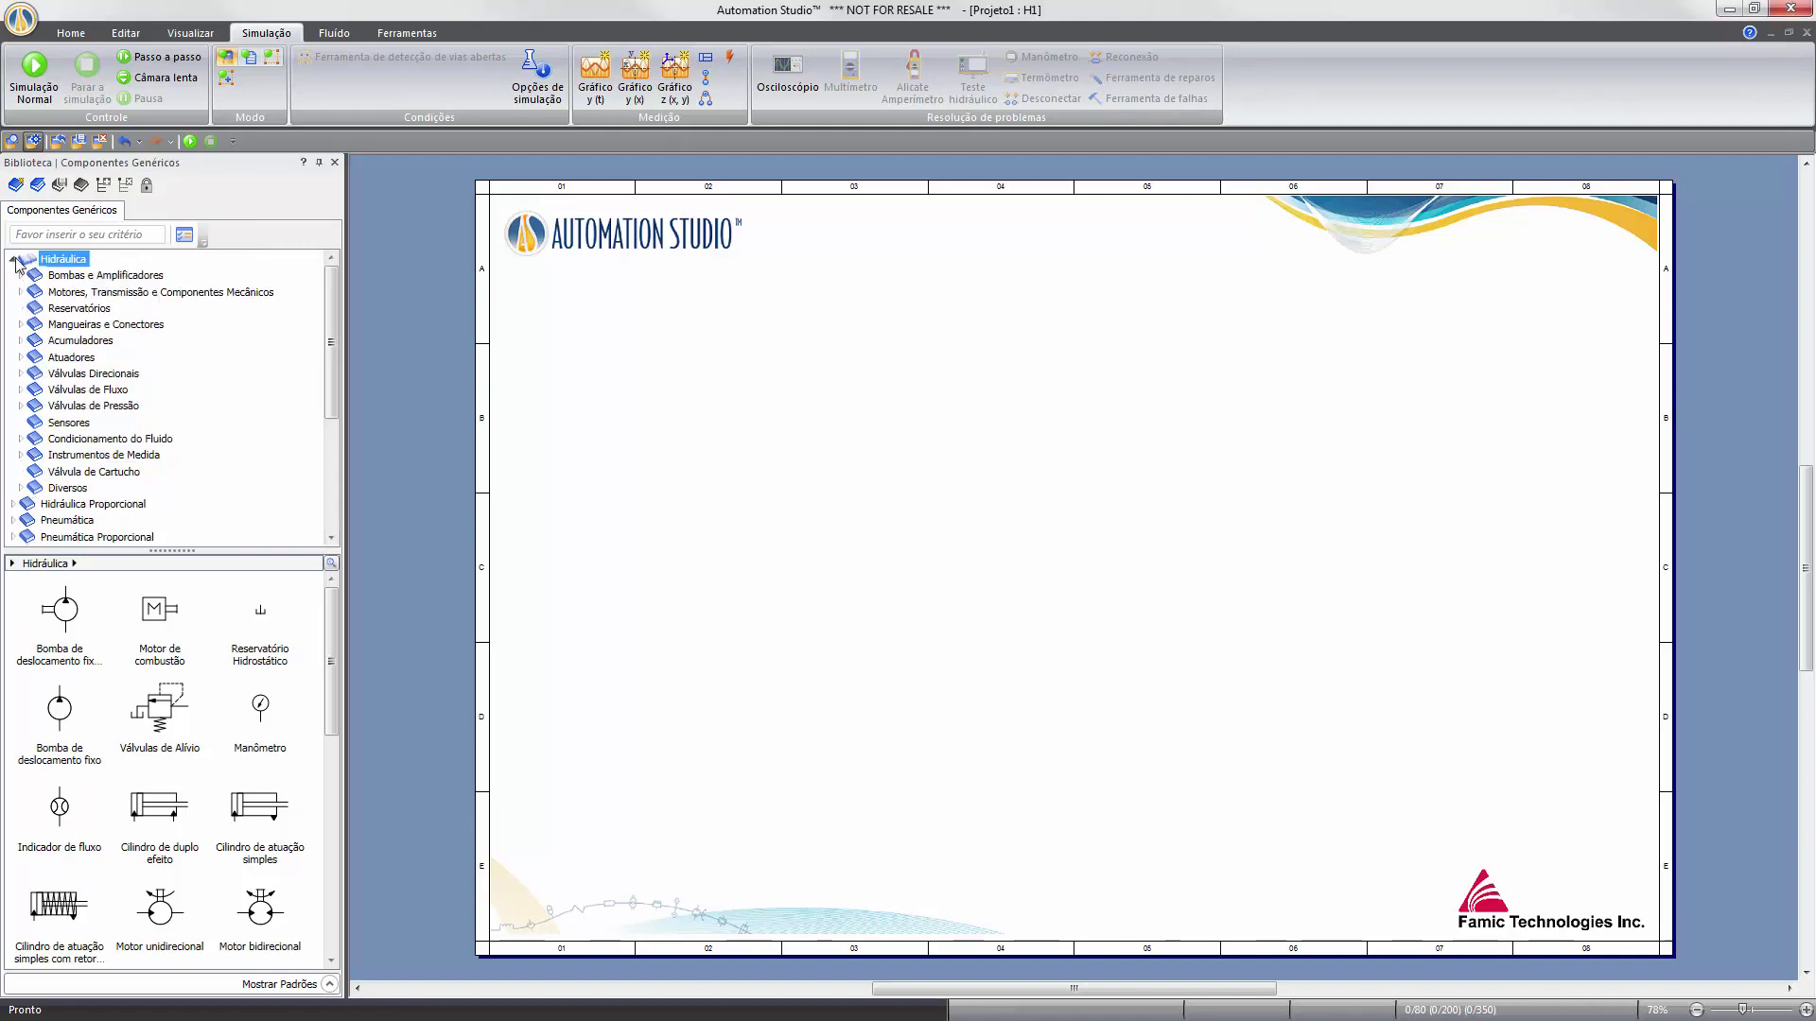
left_click_drag(63, 723, 1008, 665)
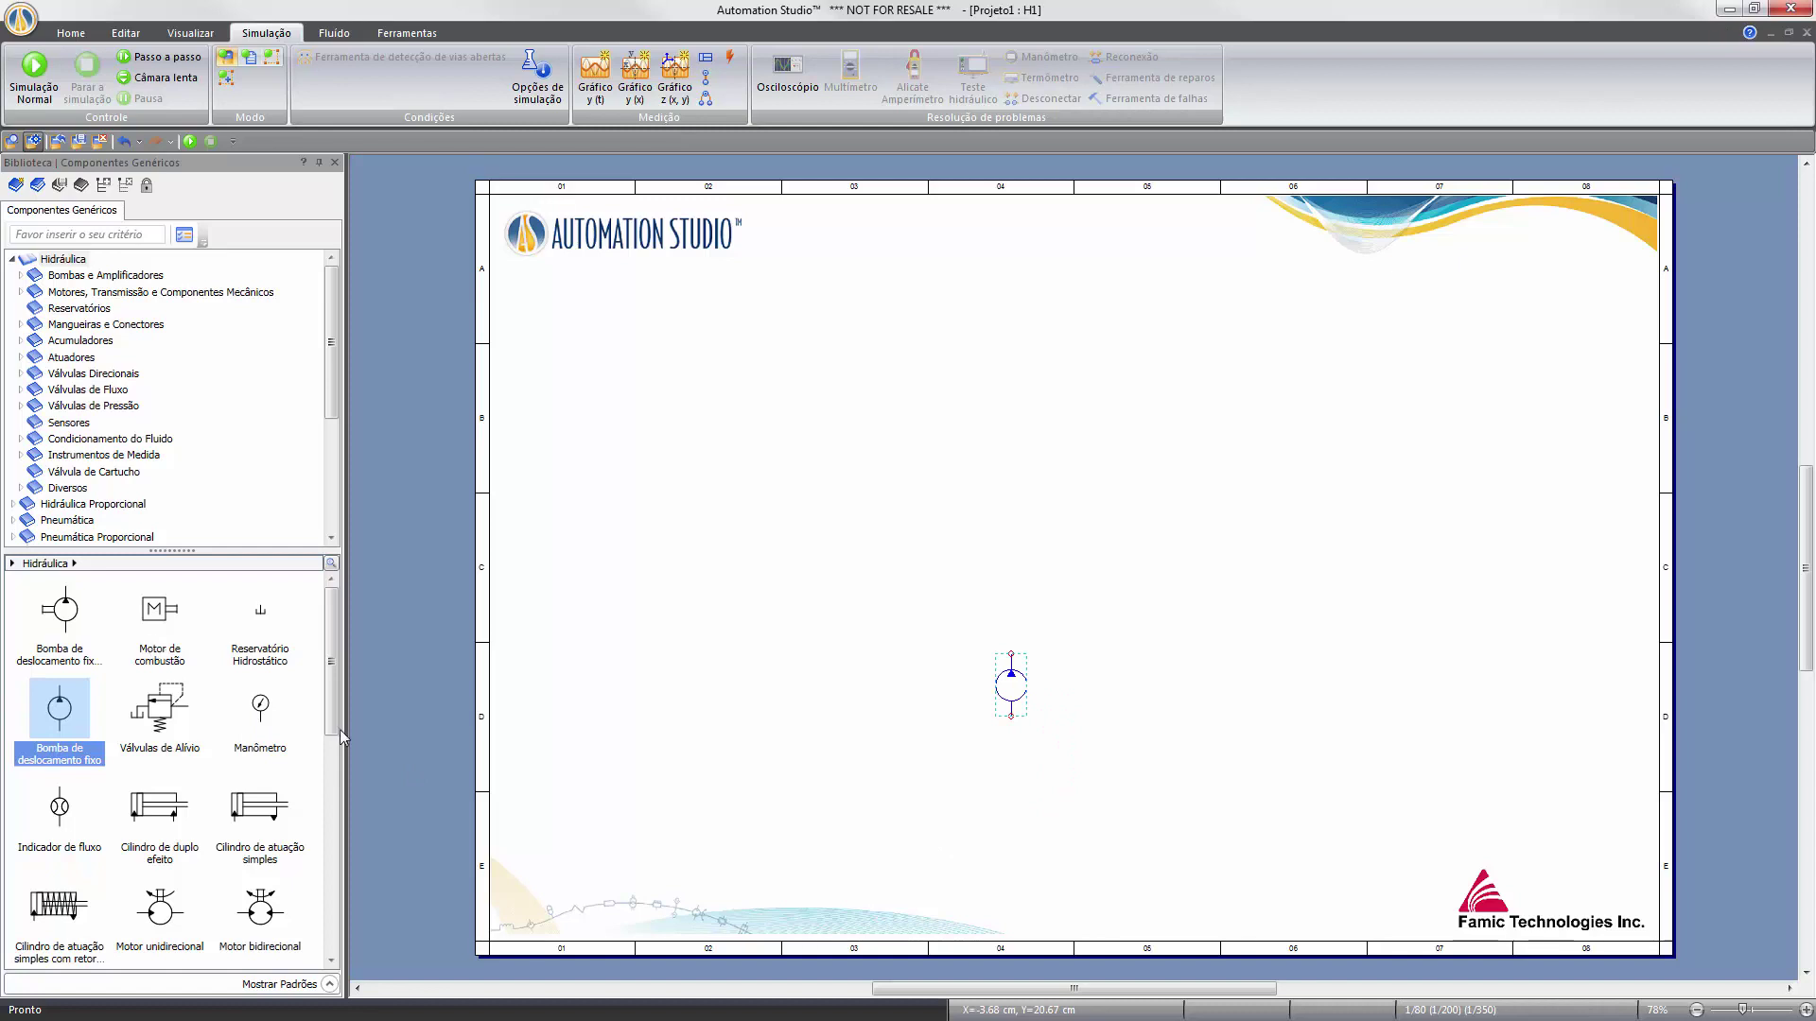
mouse_move(332, 717)
left_mouse_down()
mouse_move(332, 744)
mouse_move(333, 717)
left_mouse_up()
left_click(80, 309)
left_click(79, 710)
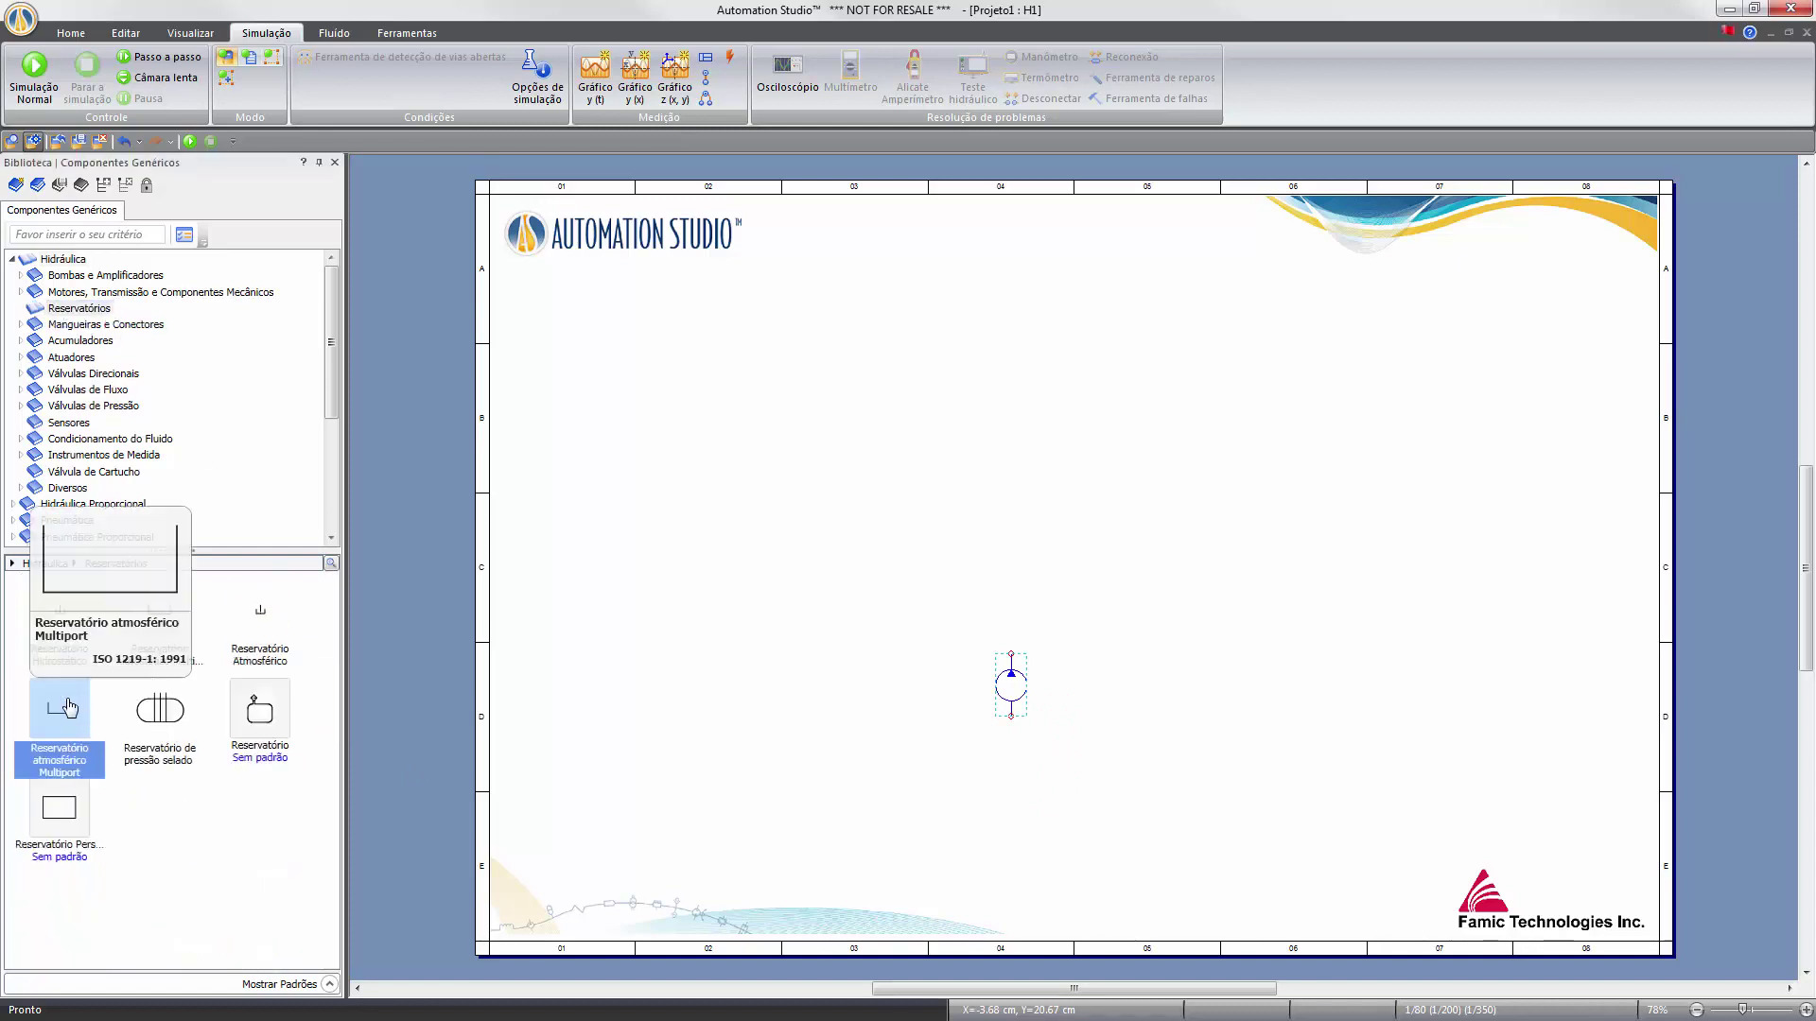
left_click_drag(68, 707, 810, 757)
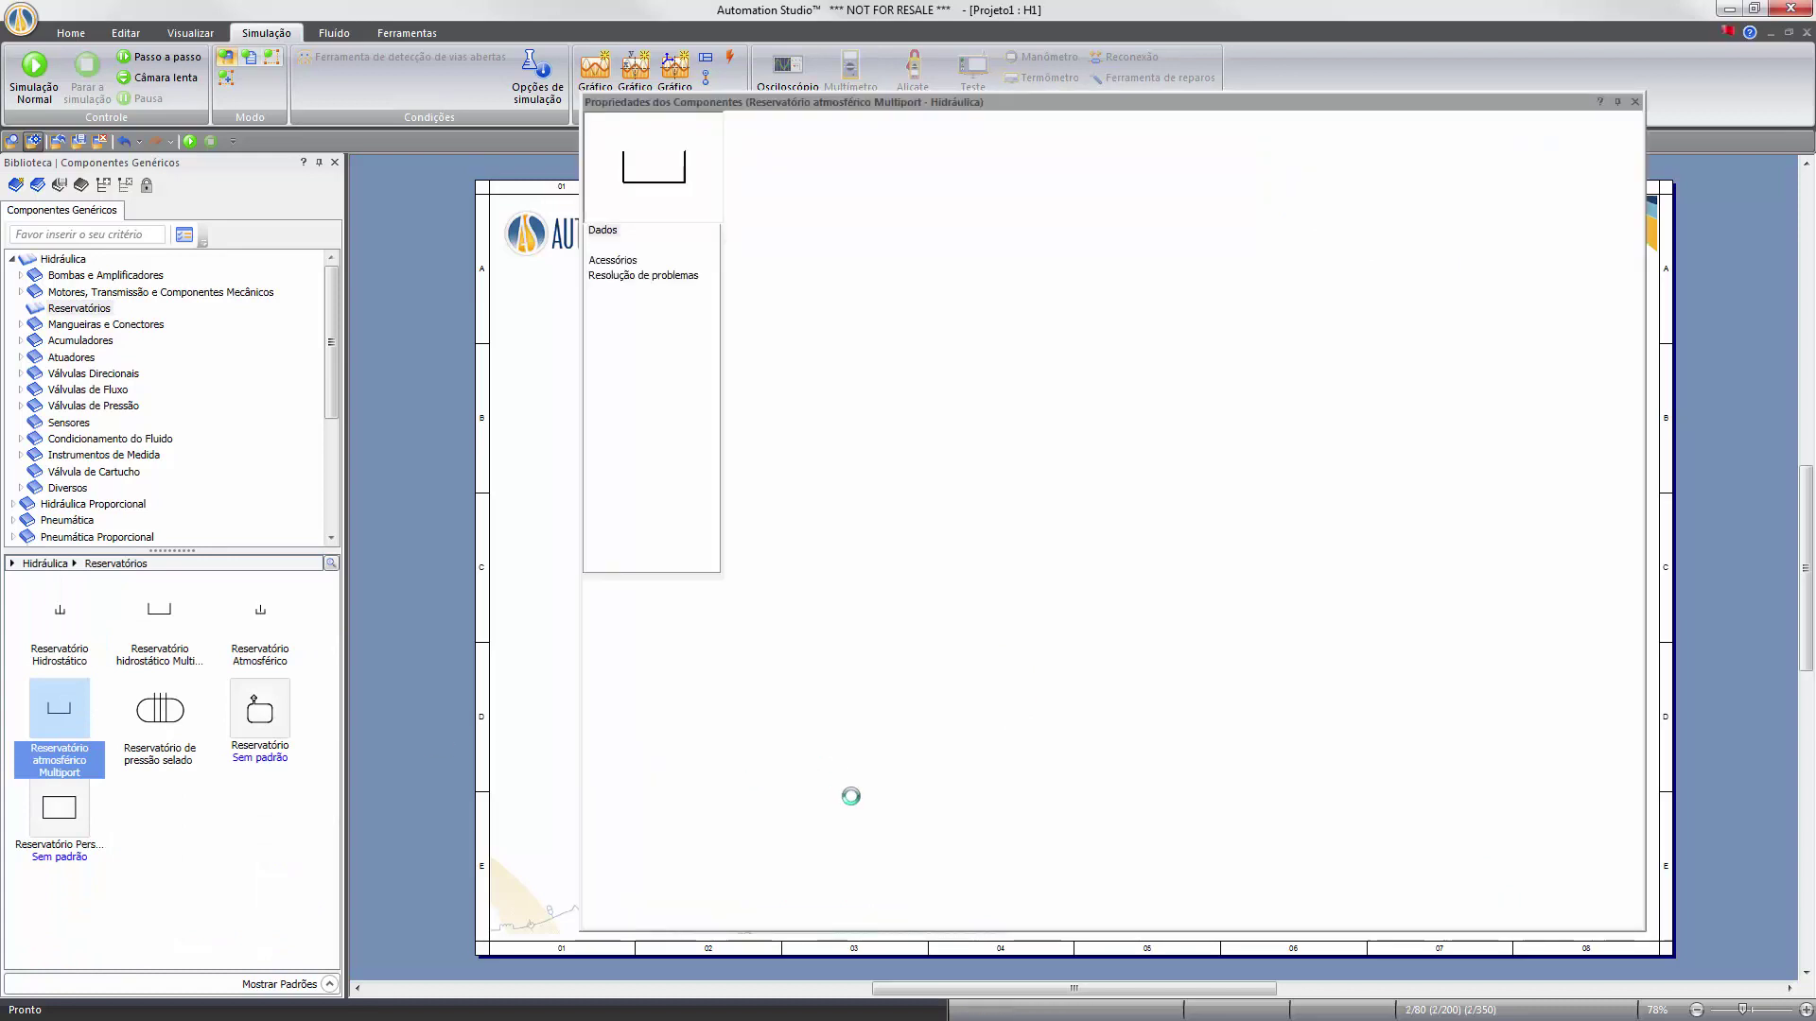
Set the reservoir's number of ports to 4 and position the reservoir directly below the pump.
left_click(1121, 457)
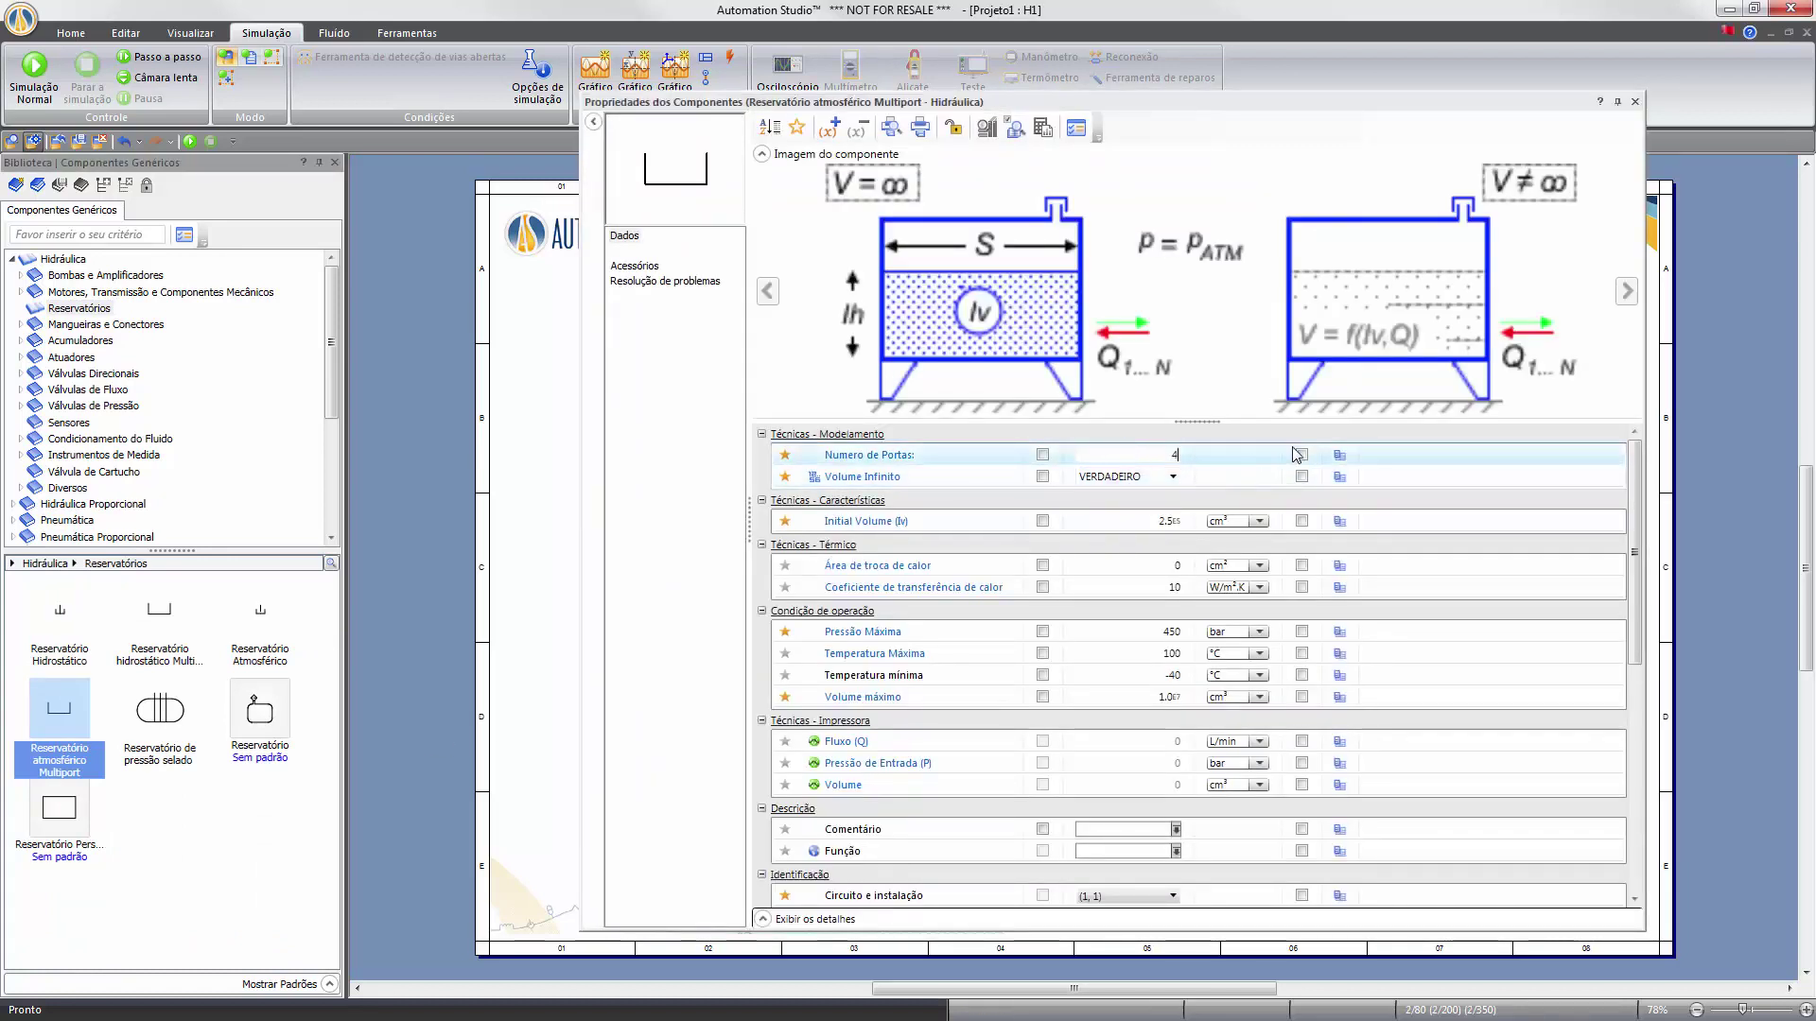
type("4")
key("Return")
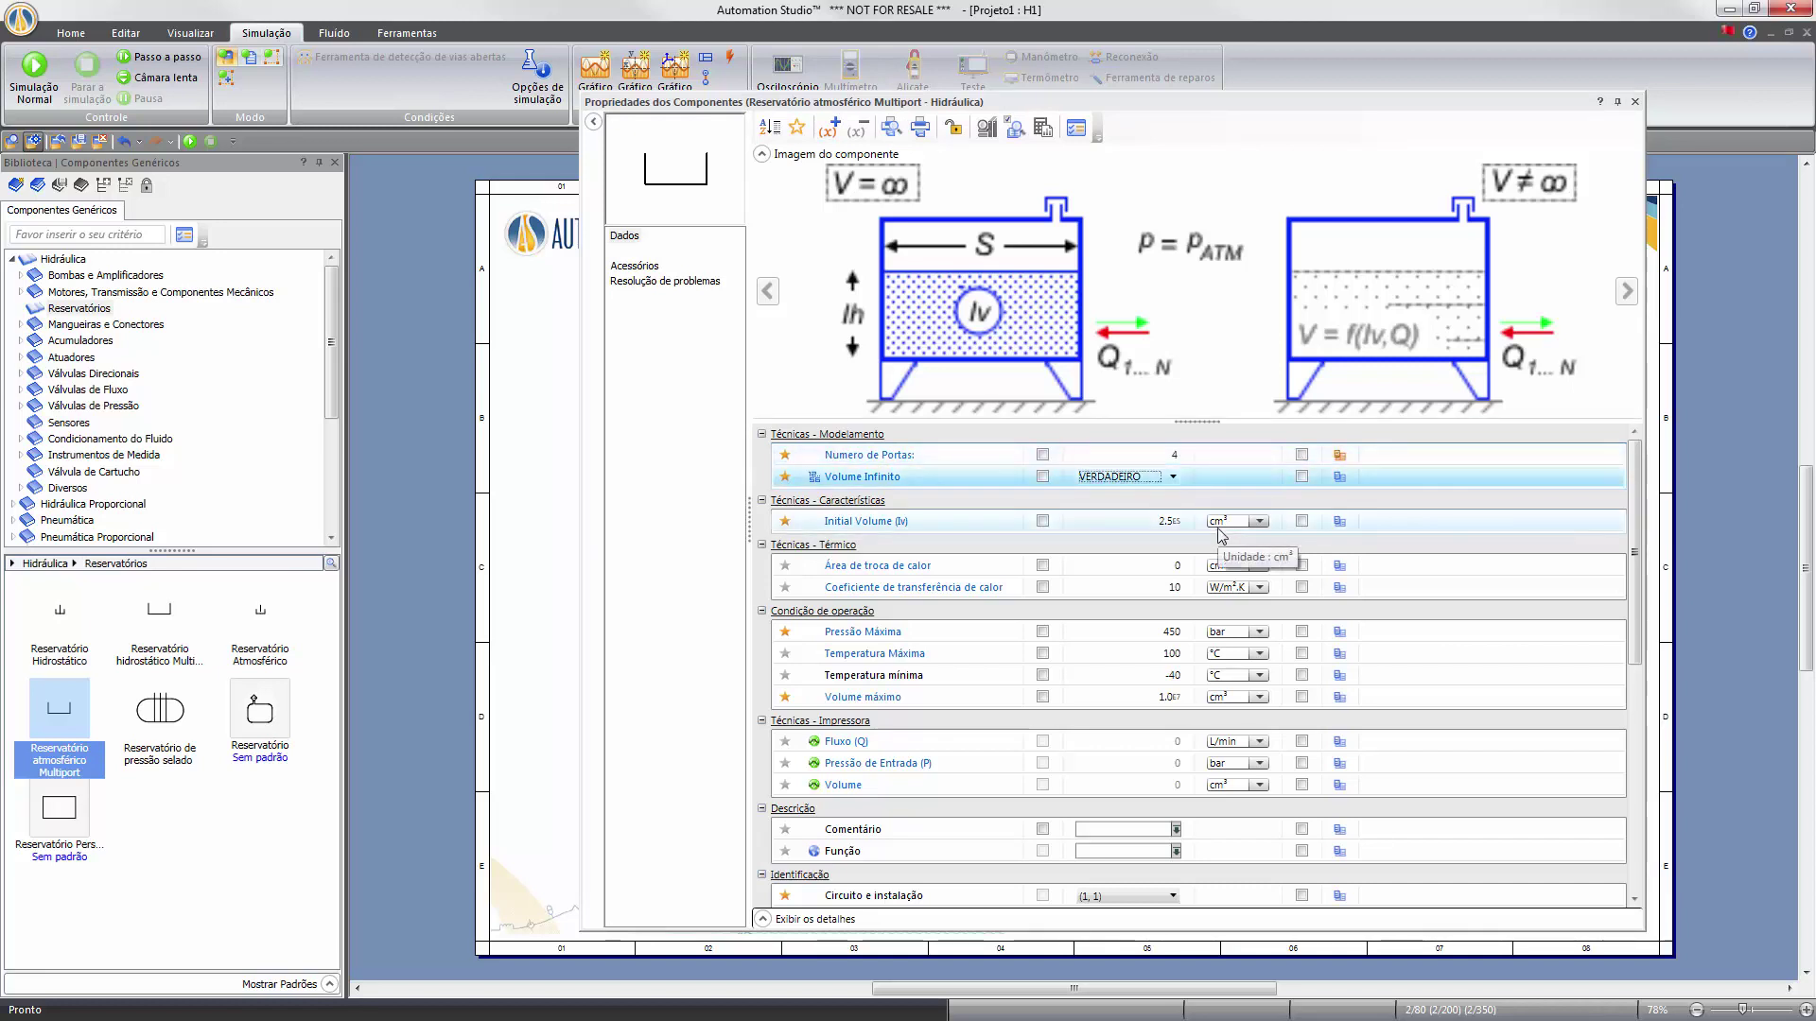
left_click(1635, 102)
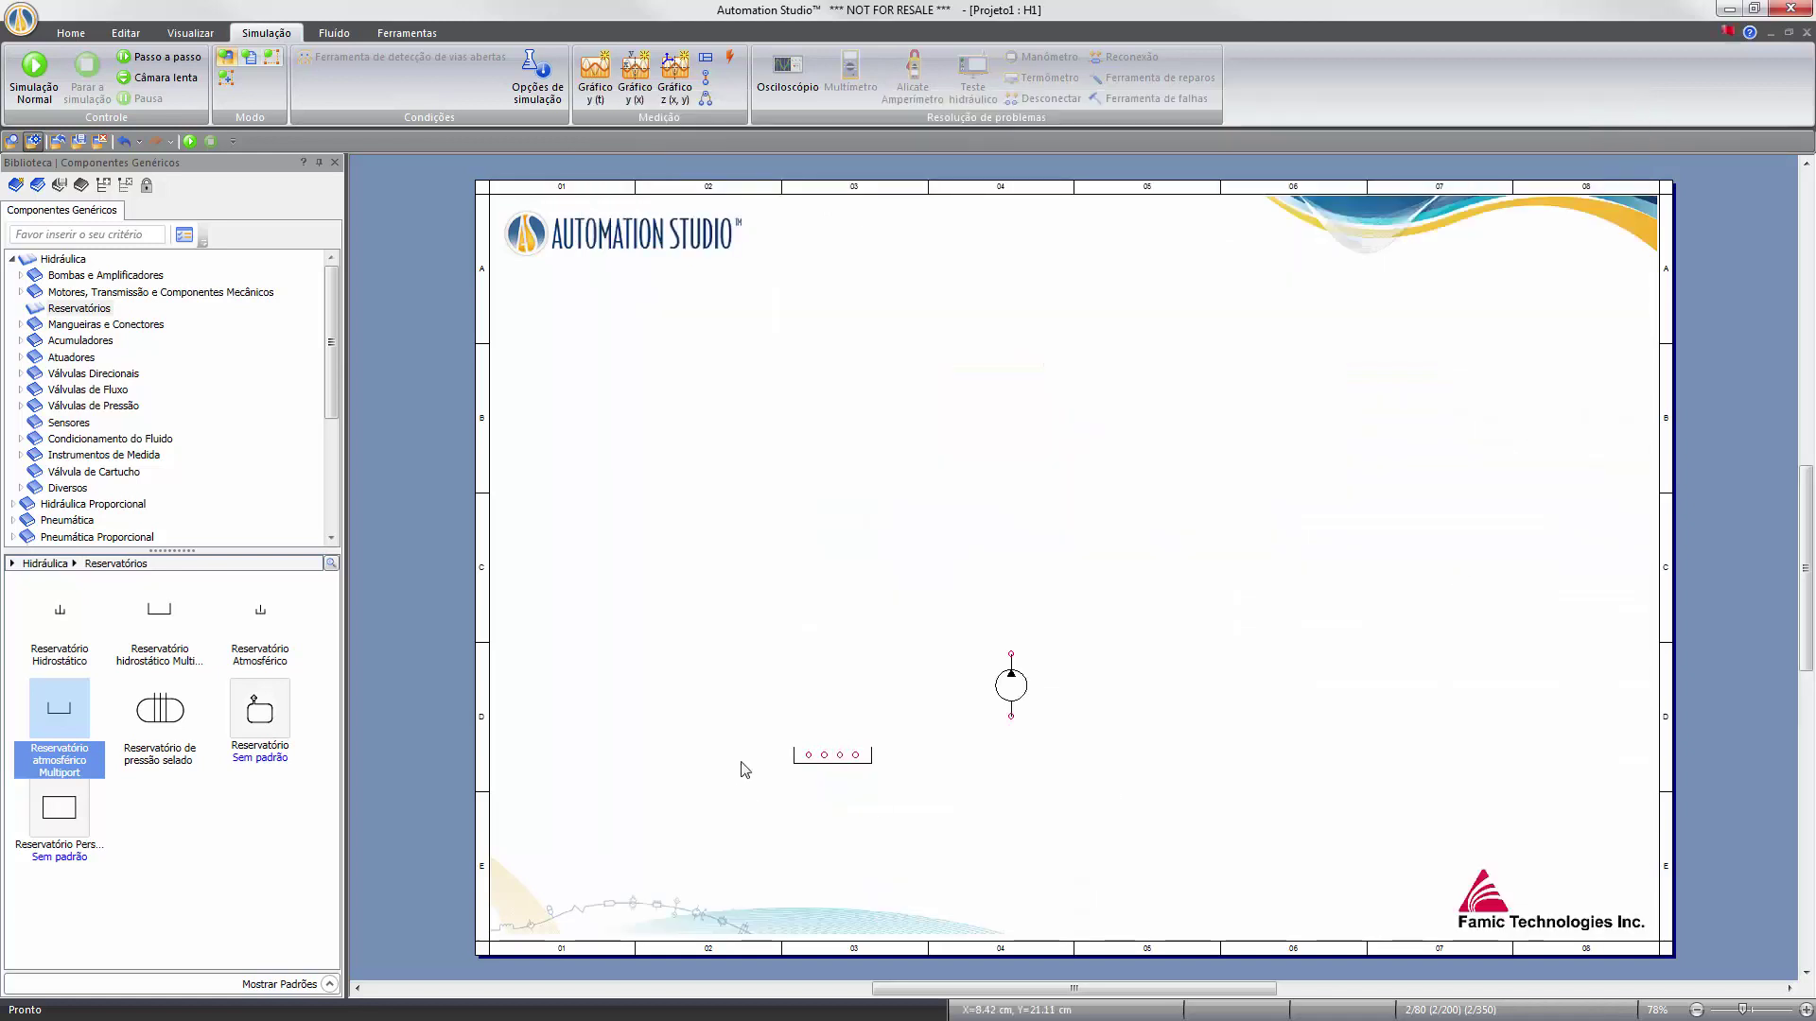
left_click_drag(863, 757, 1039, 799)
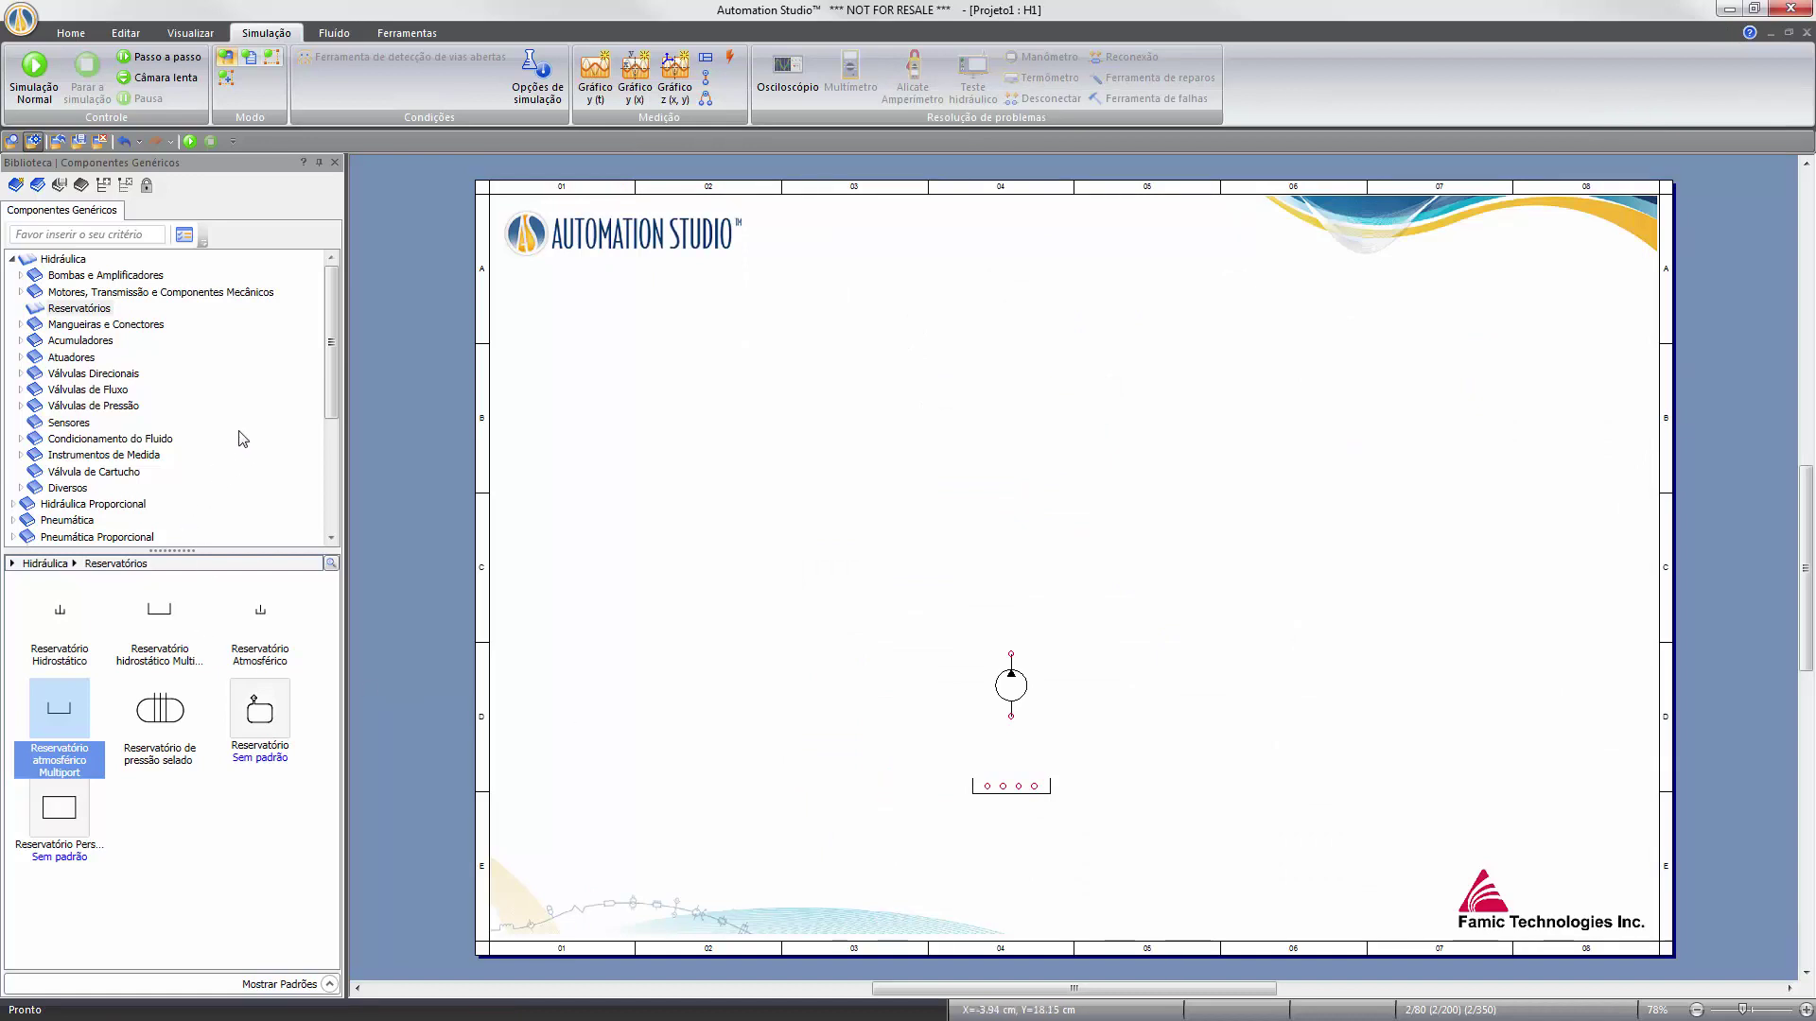
Add a variable safety valve (Válvula de segurança variável) to the sheet, above and to the left of the pump.
left_click(63, 259)
scroll(334, 653, "down", 6)
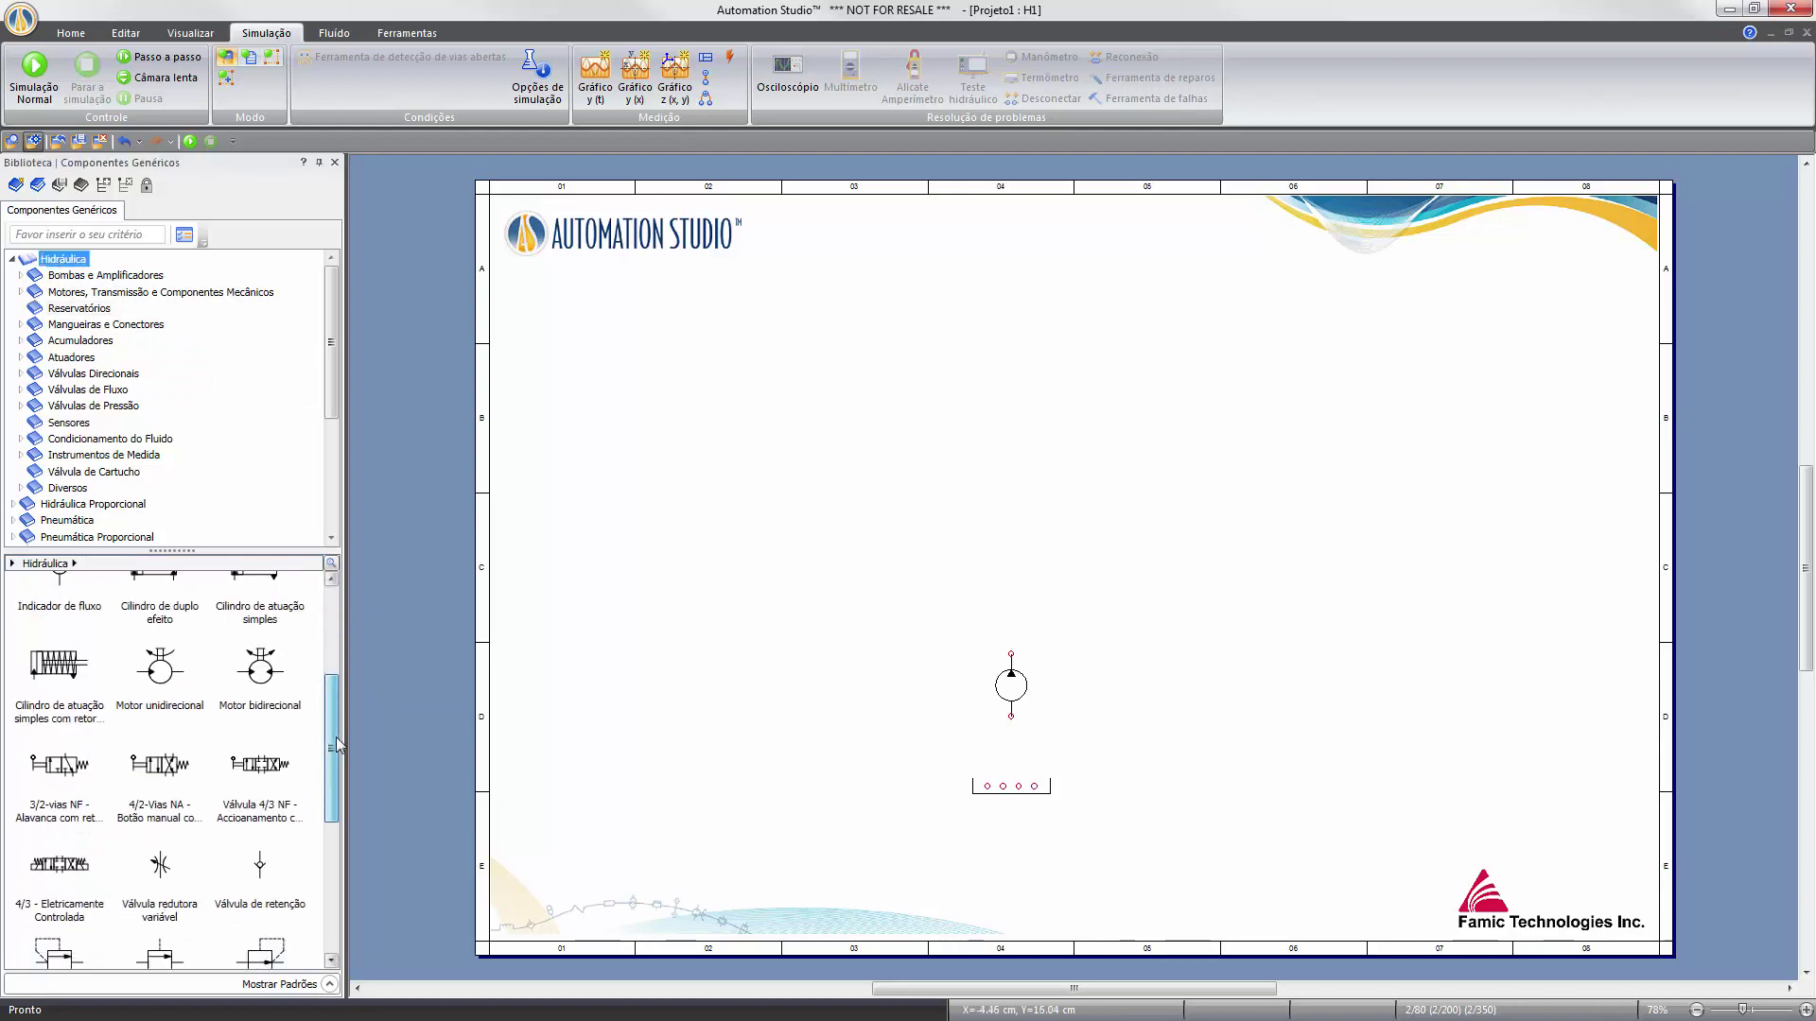
left_click_drag(59, 752, 925, 630)
left_click(898, 711)
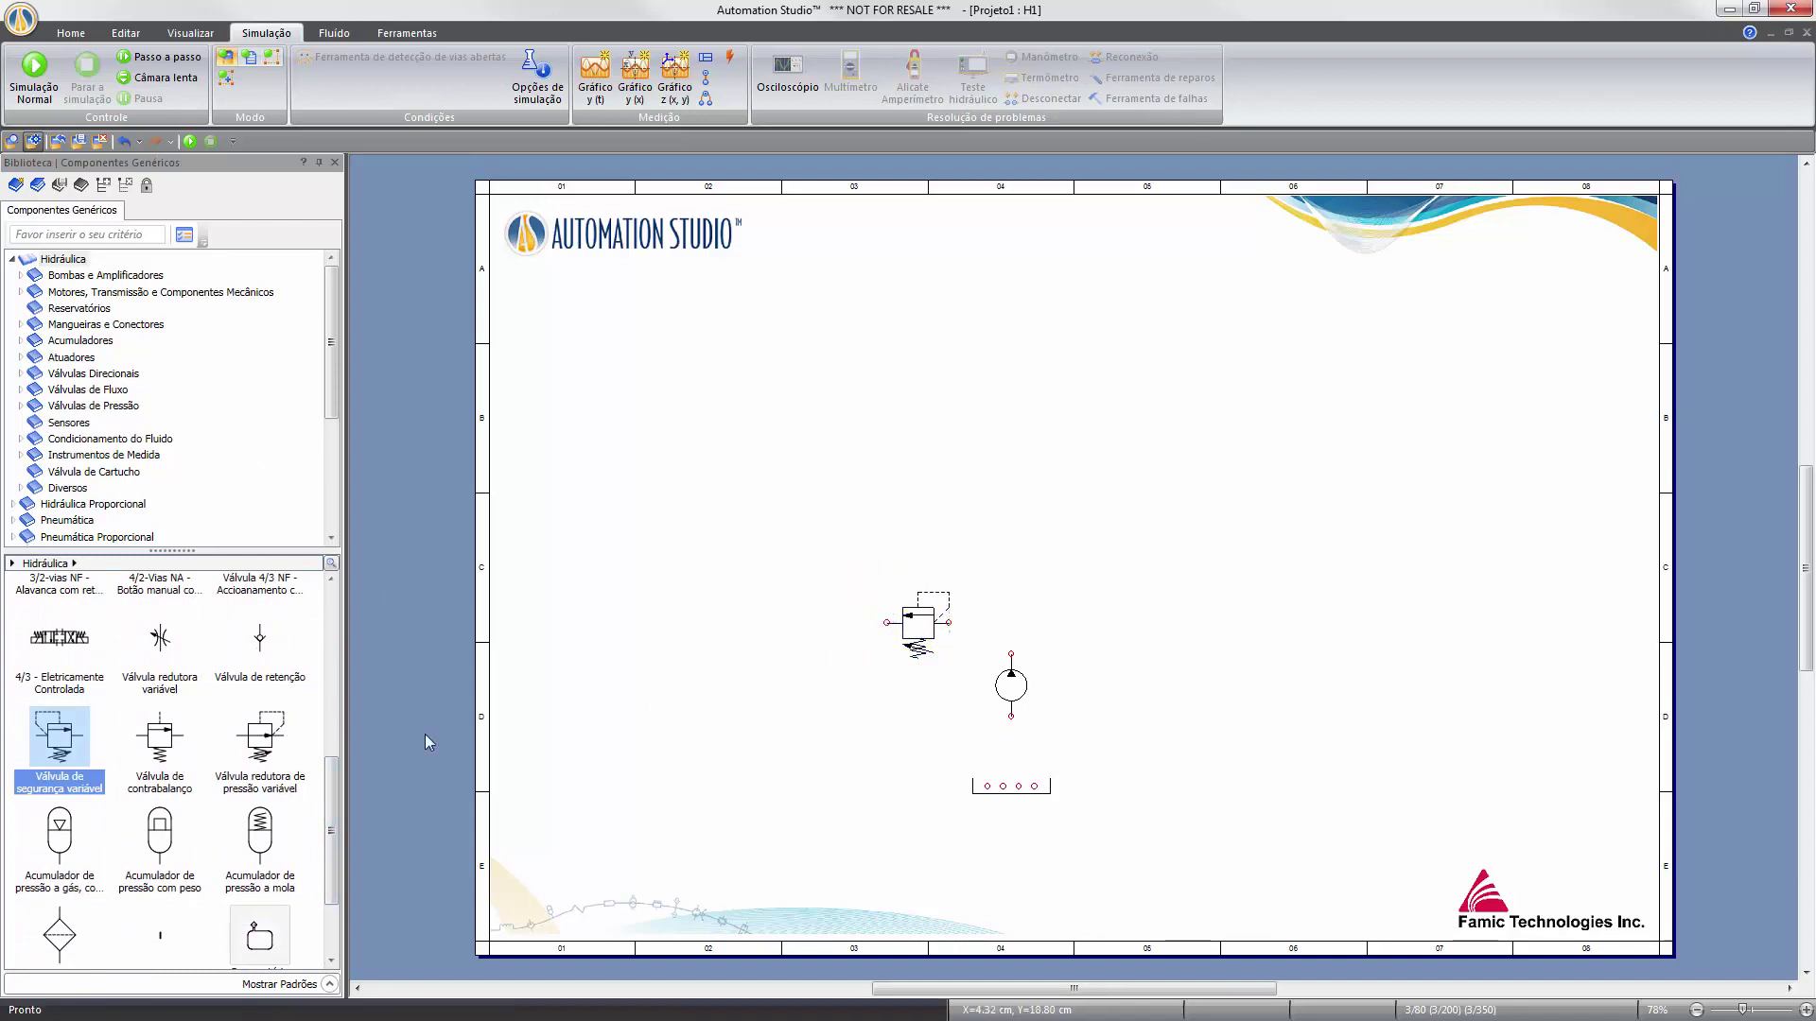
Place an electrically controlled 4/3 directional valve above the pump and a bidirectional motor above that valve.
left_click_drag(326, 803, 329, 704)
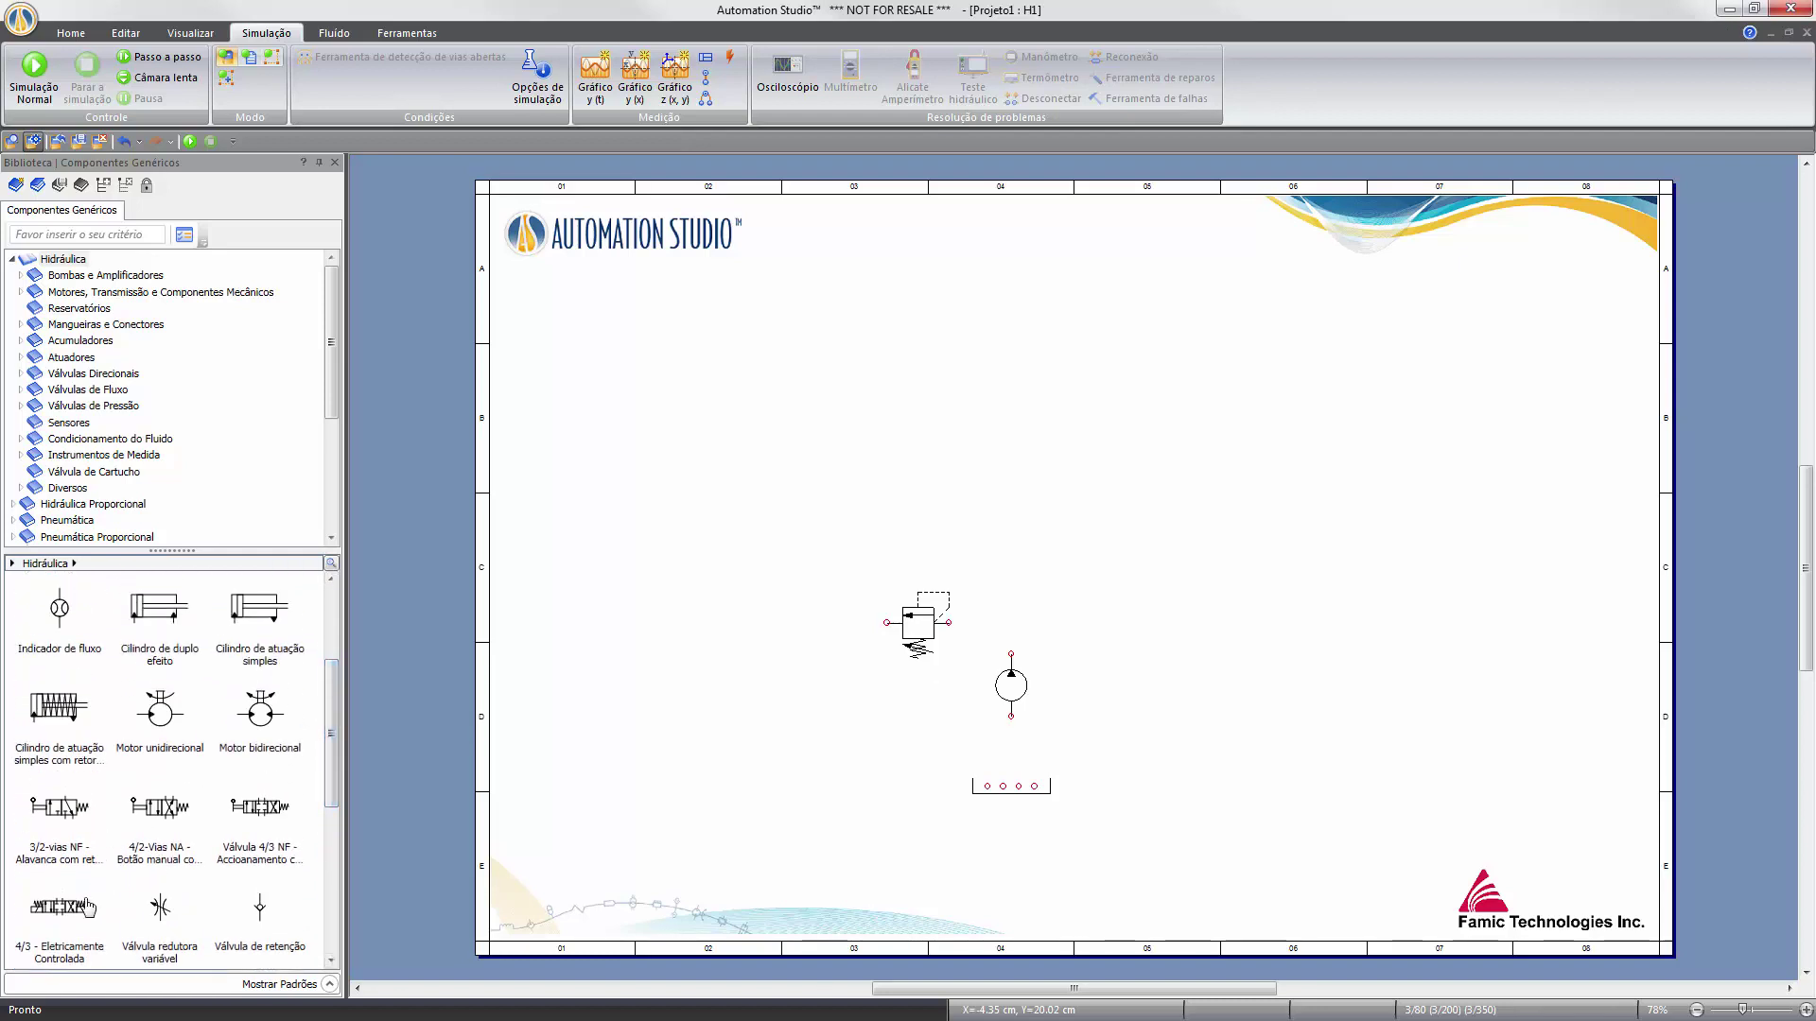
left_click_drag(59, 910, 1027, 475)
left_click(1152, 714)
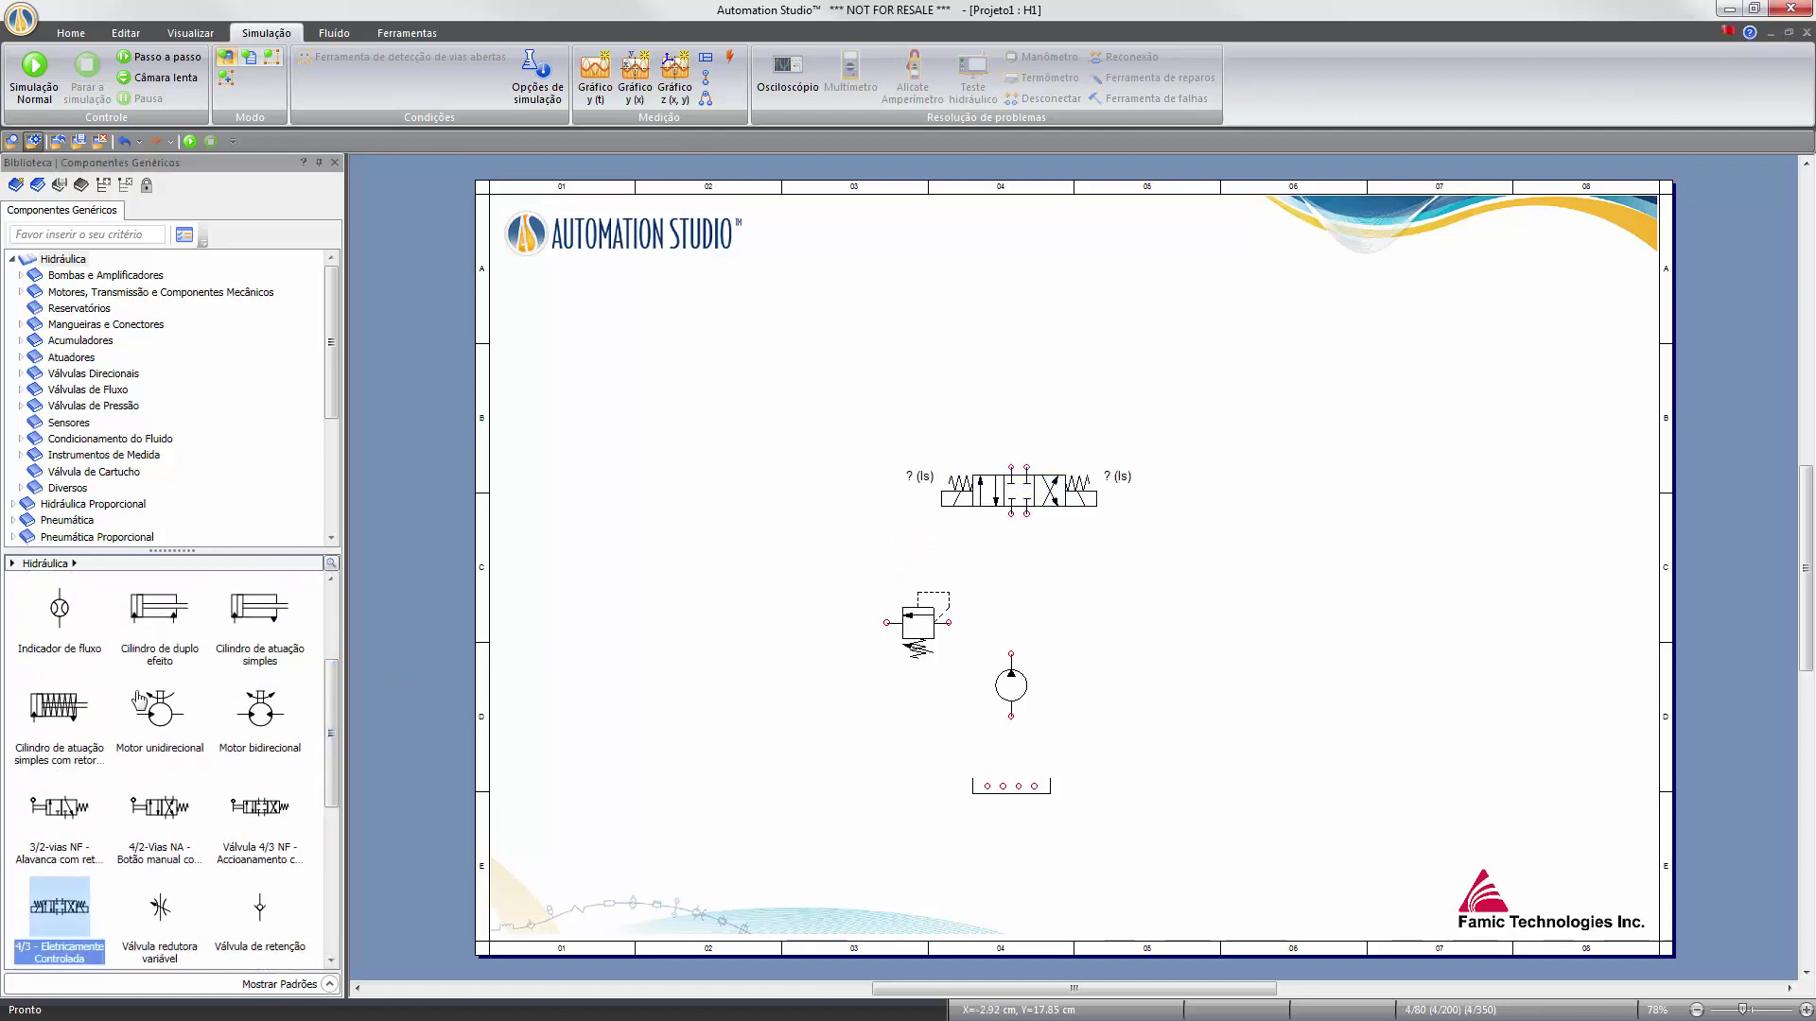
left_click_drag(260, 710, 1023, 319)
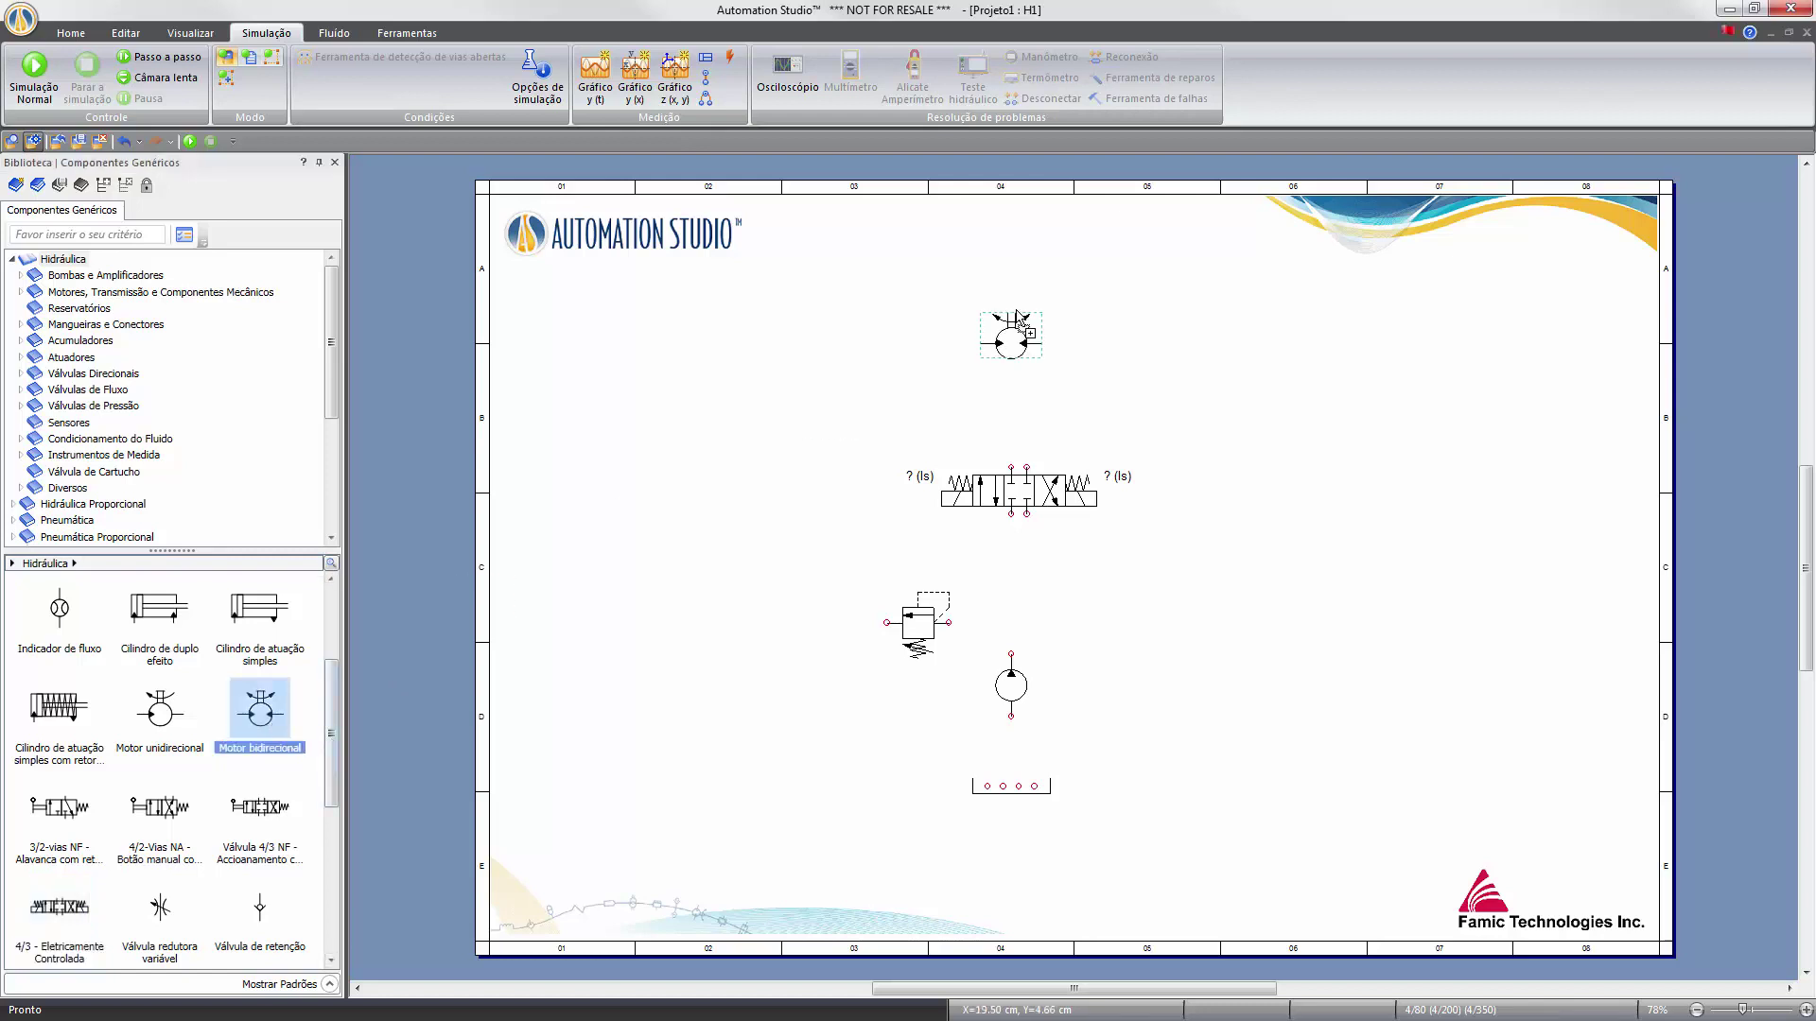
left_click(1171, 733)
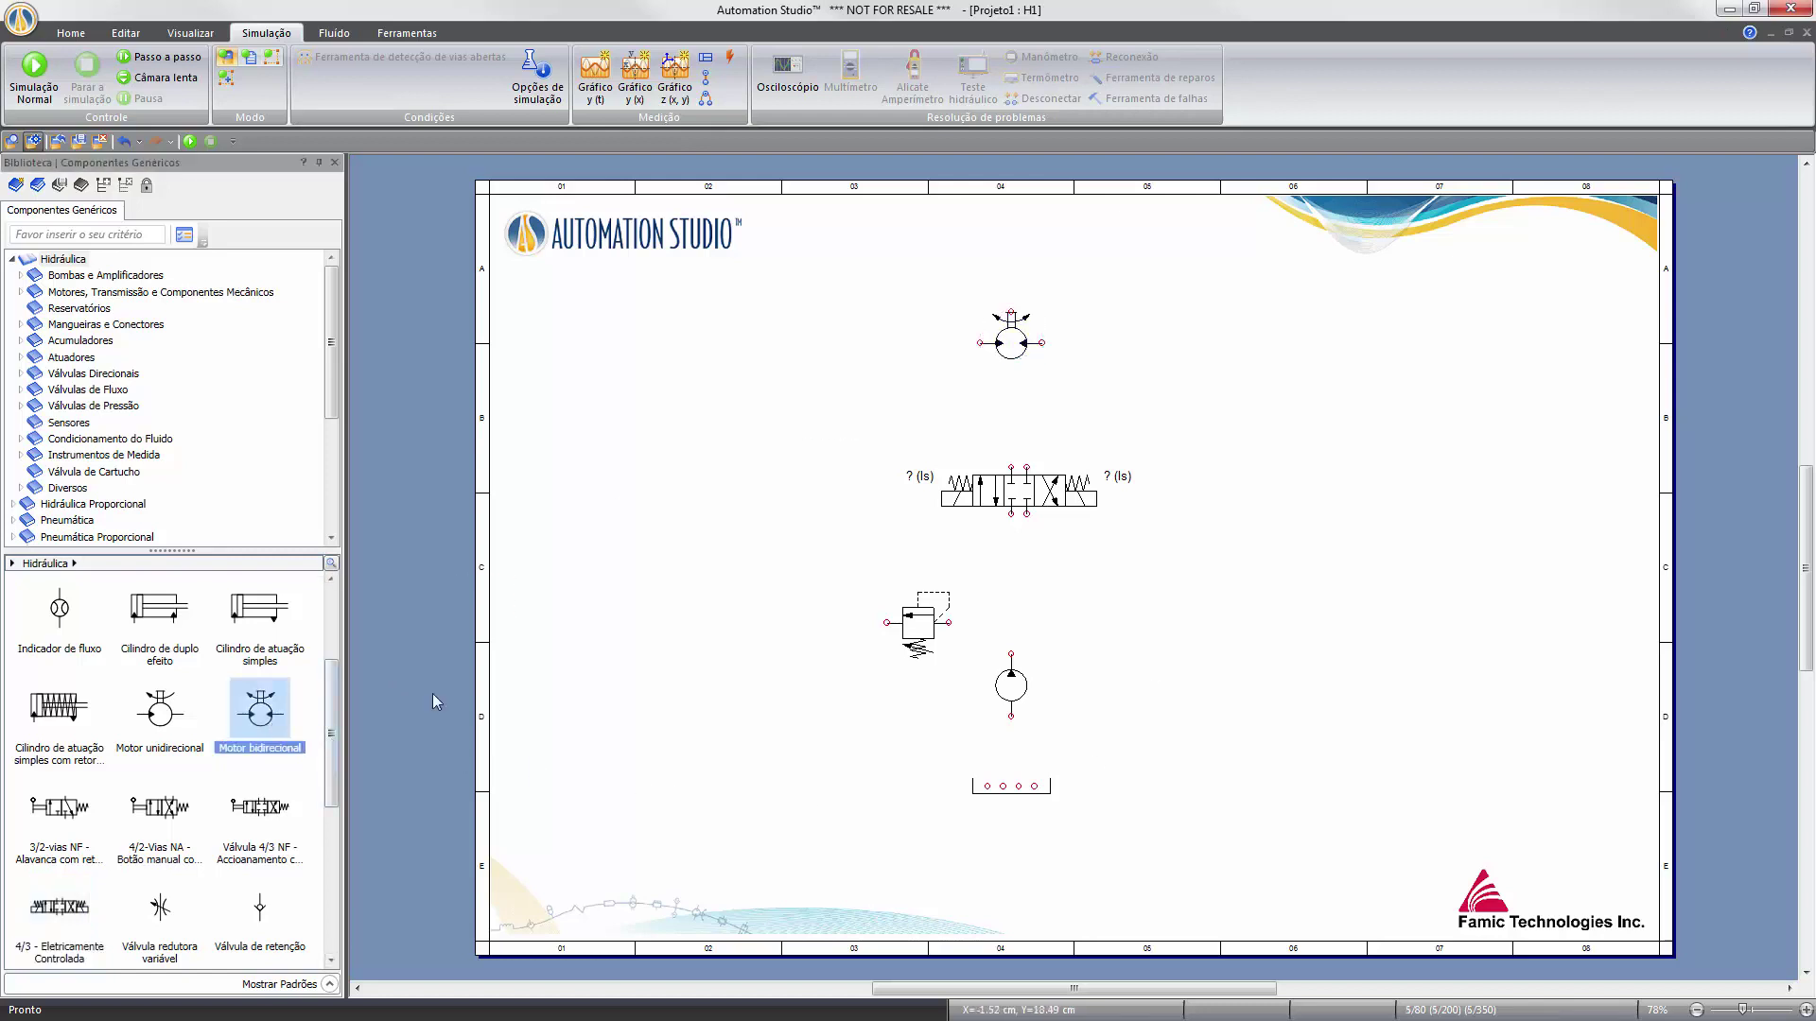
Place a rotated flow controller without internal orifice from Reguladores de vazão below the directional valve, and shift the pump and reservoir slightly down.
left_click(20, 389)
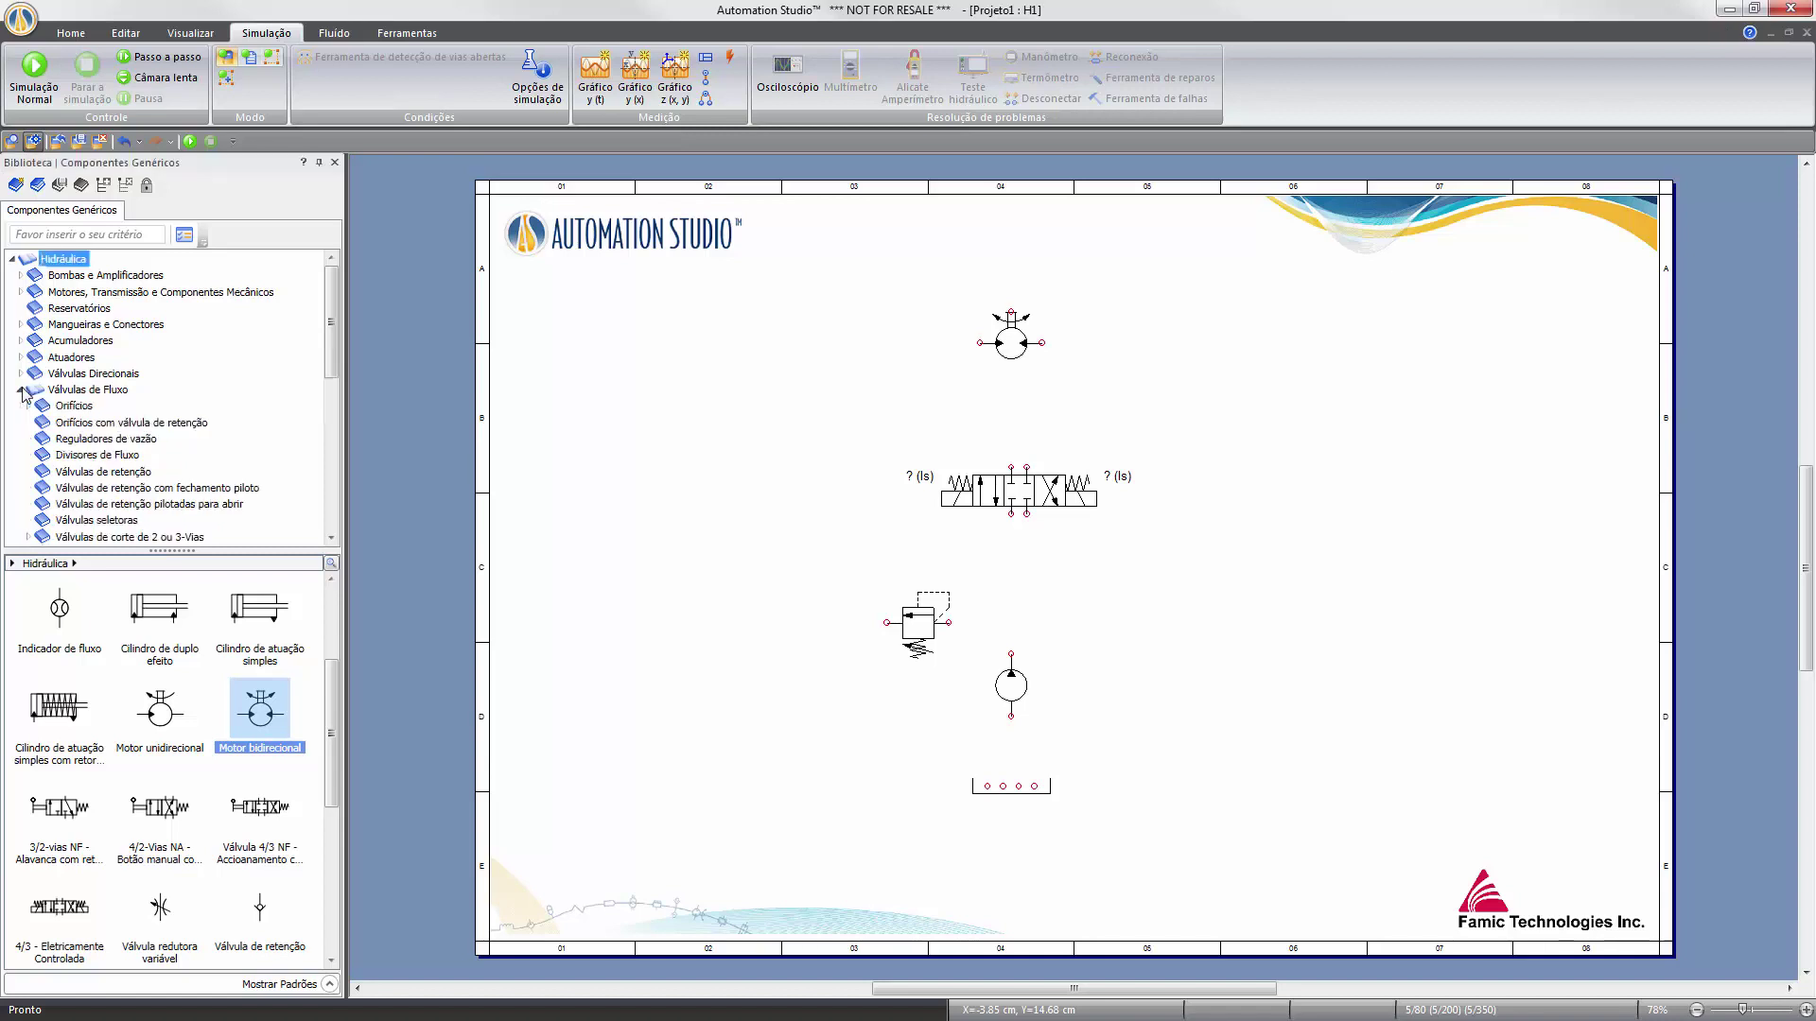
left_click(91, 390)
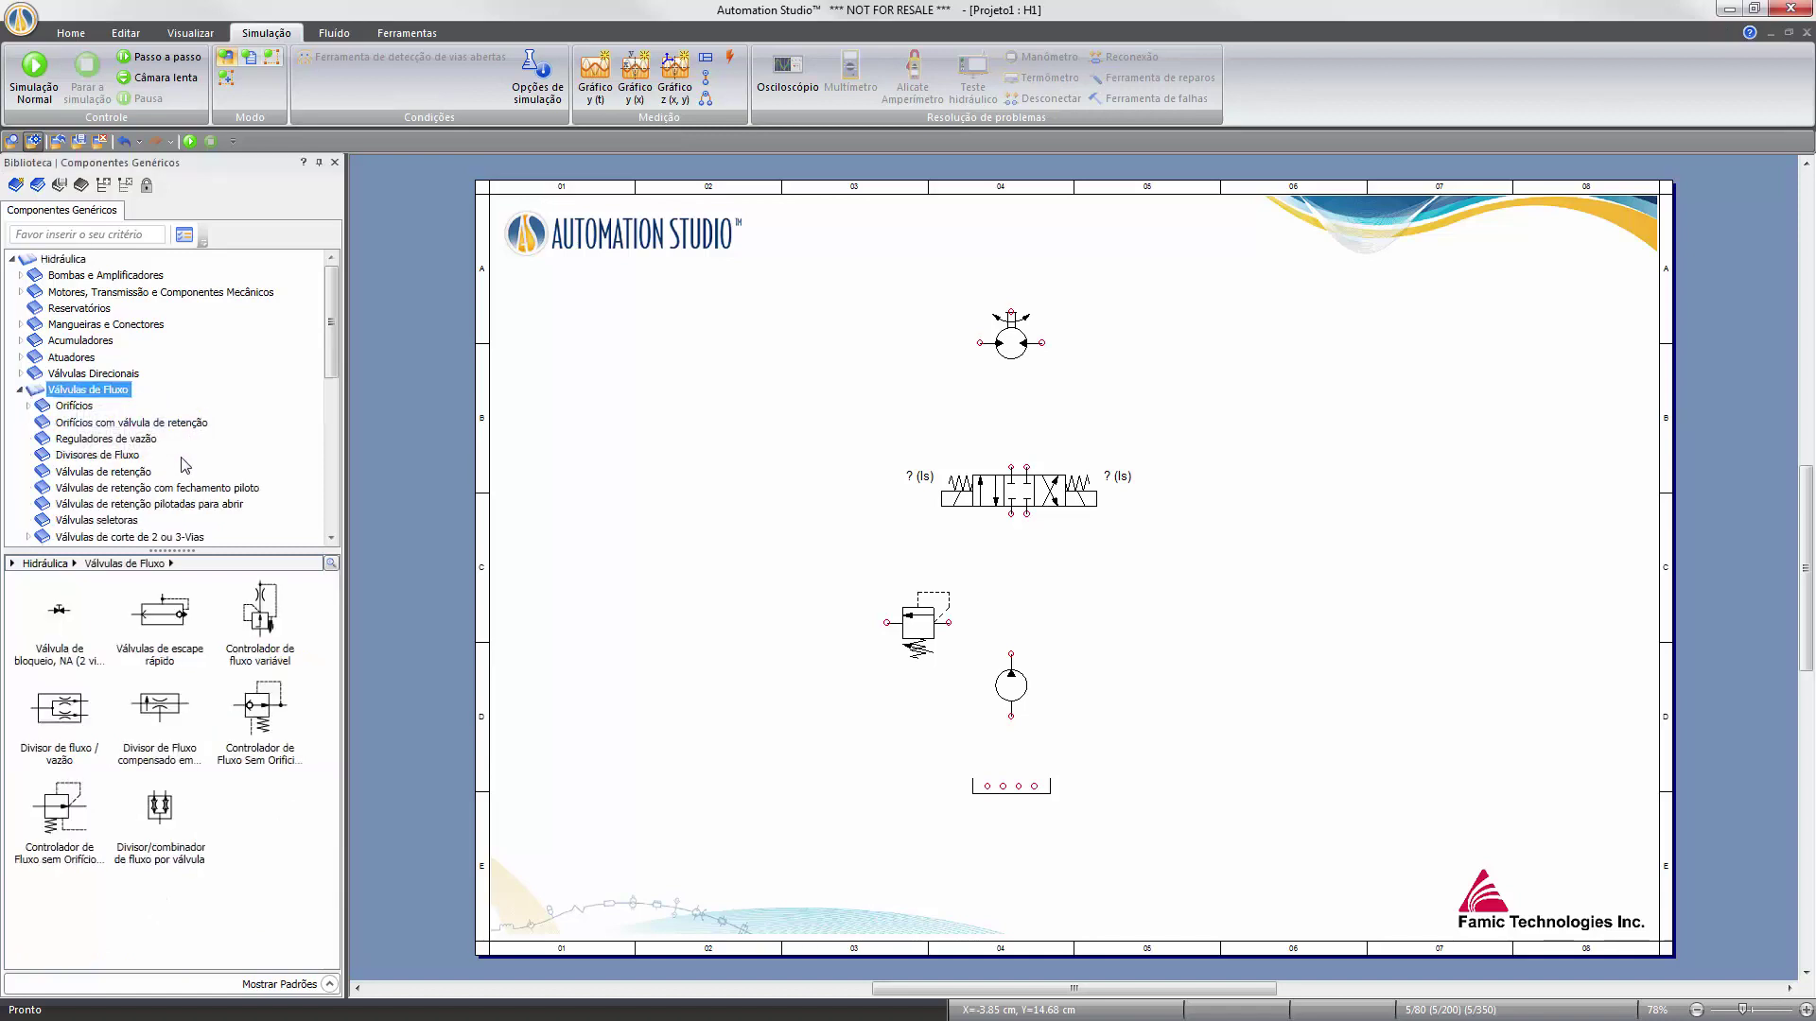
left_click(146, 439)
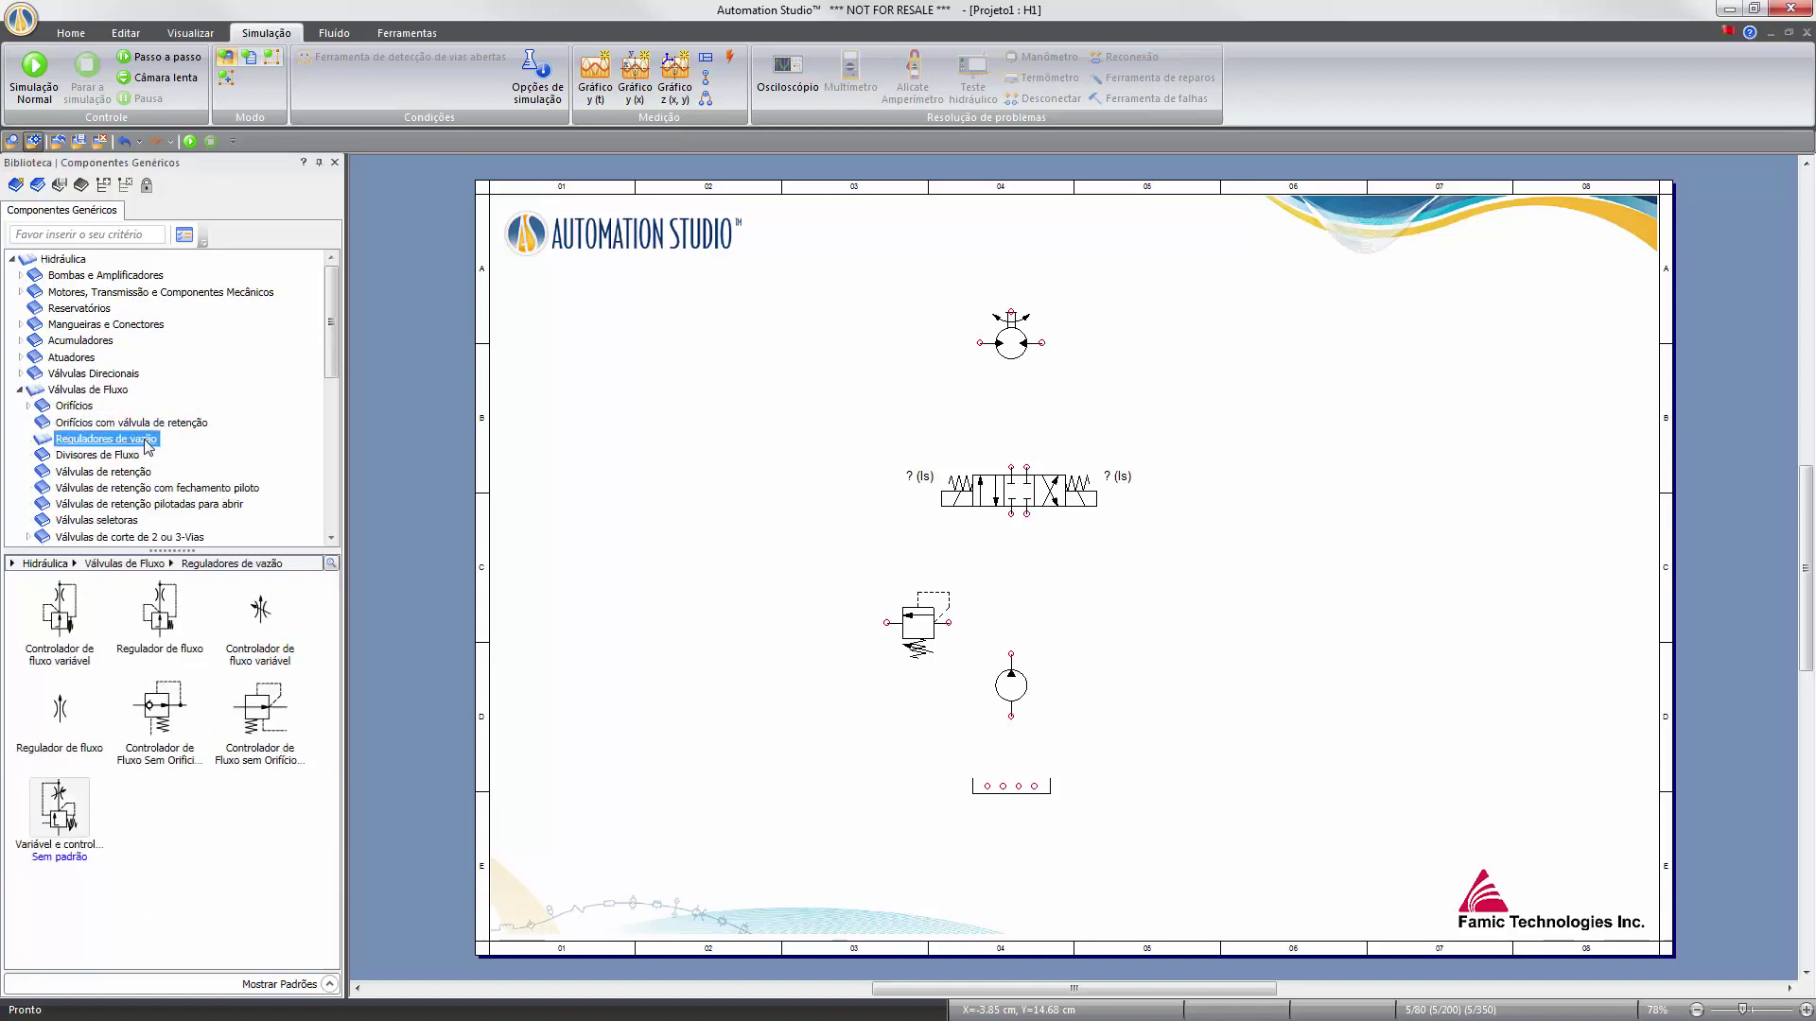
mouse_move(301, 742)
left_mouse_down()
mouse_move(721, 729)
mouse_move(1029, 586)
mouse_move(911, 851)
left_mouse_up()
key("ctrl+r")
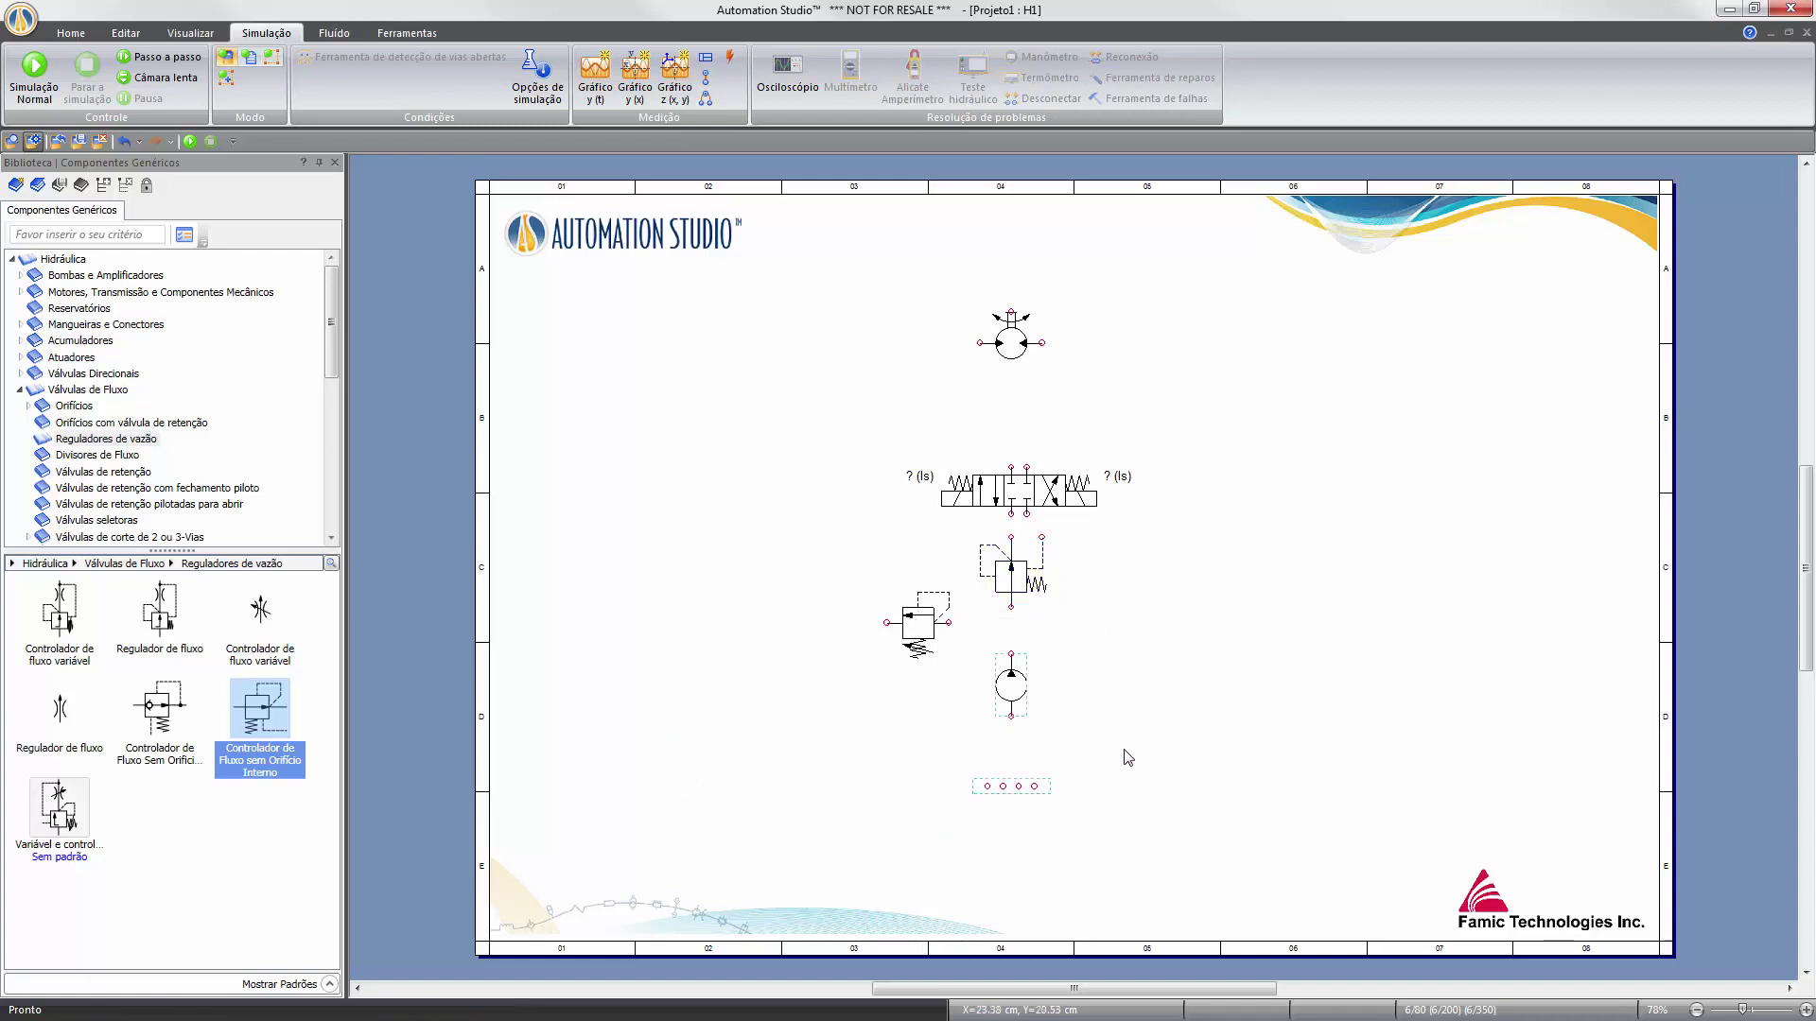
key("Down")
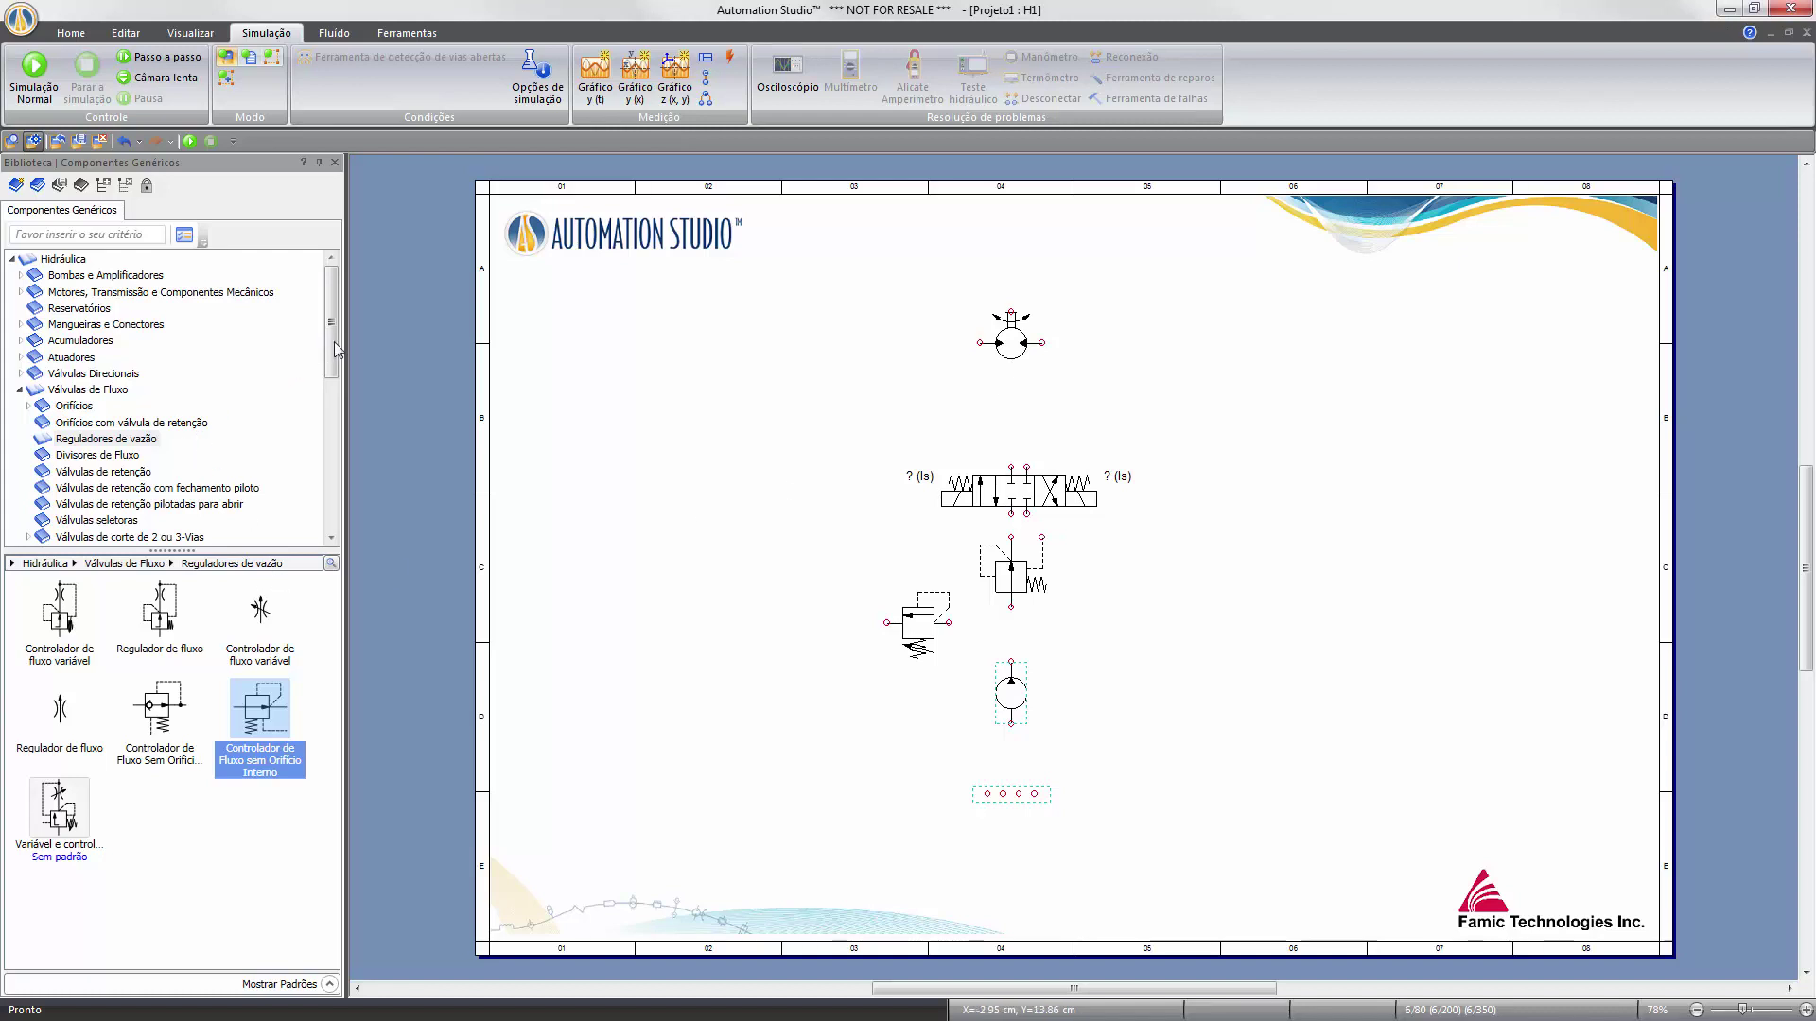
Place a shuttle valve (Válvula Seletora) between the directional valve and the motor, and align the motor above it.
scroll(337, 367, "down", 2)
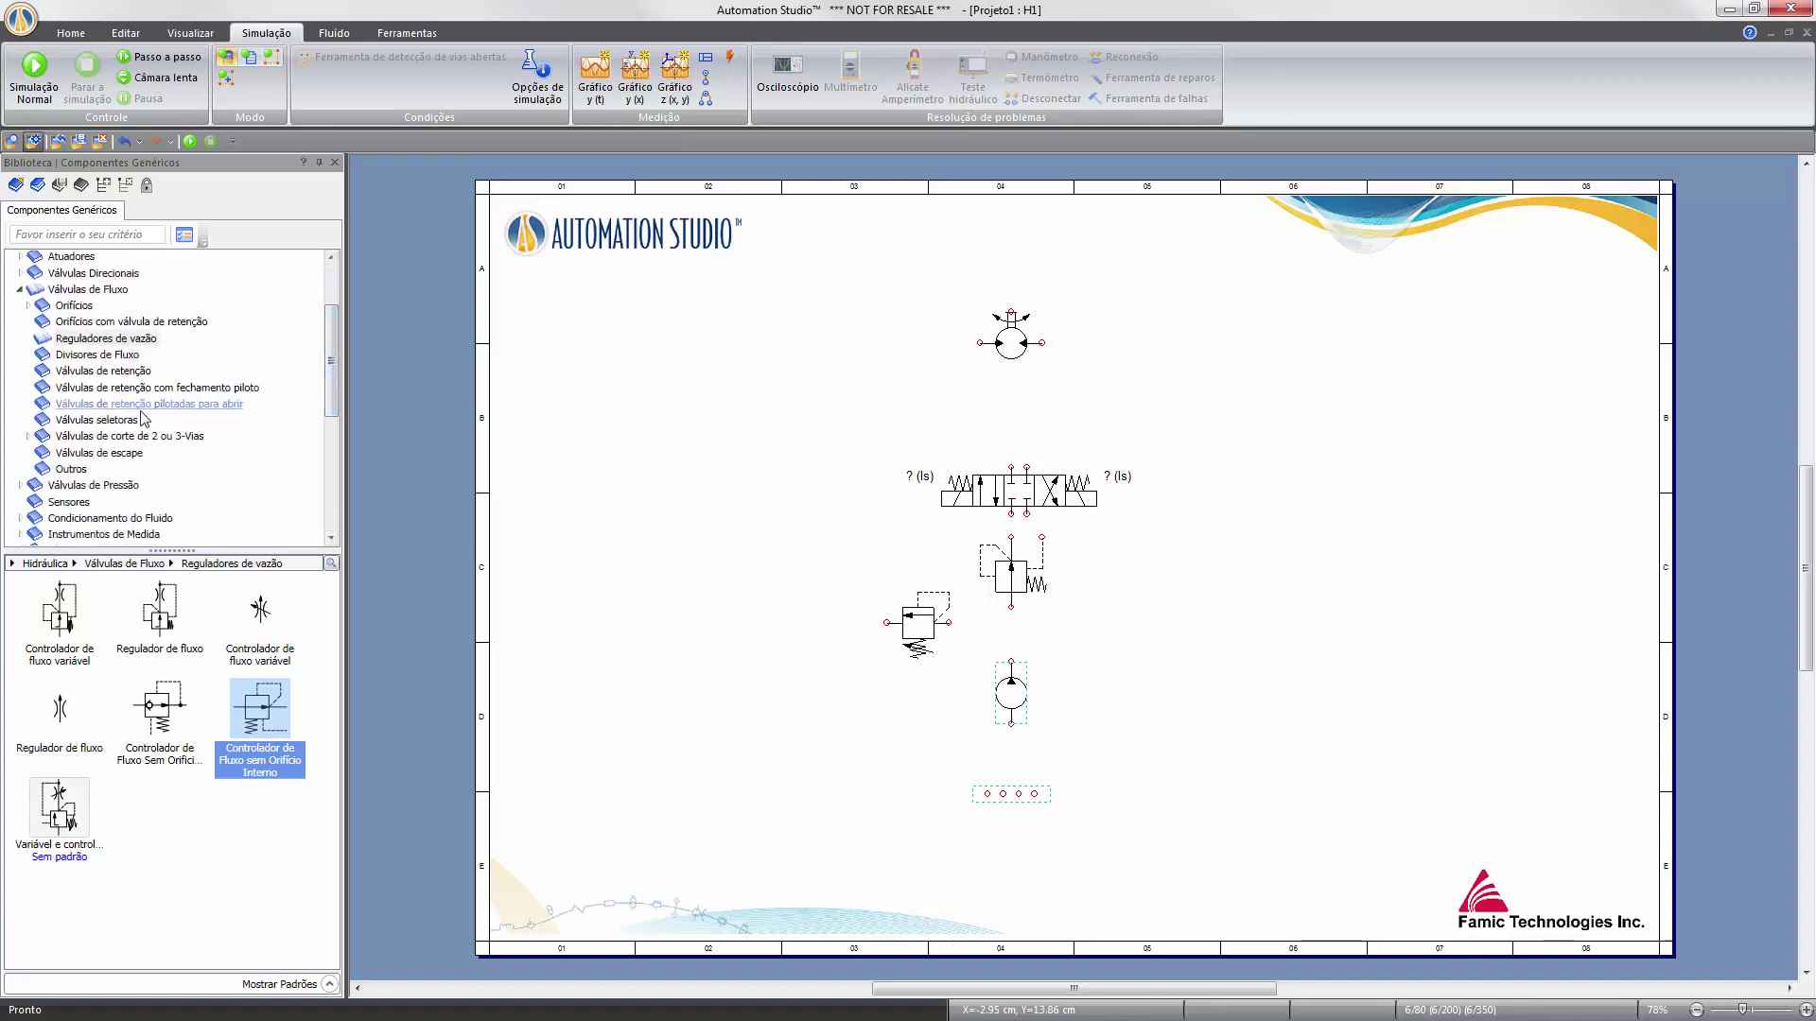
left_click(96, 420)
left_click_drag(60, 613, 1020, 406)
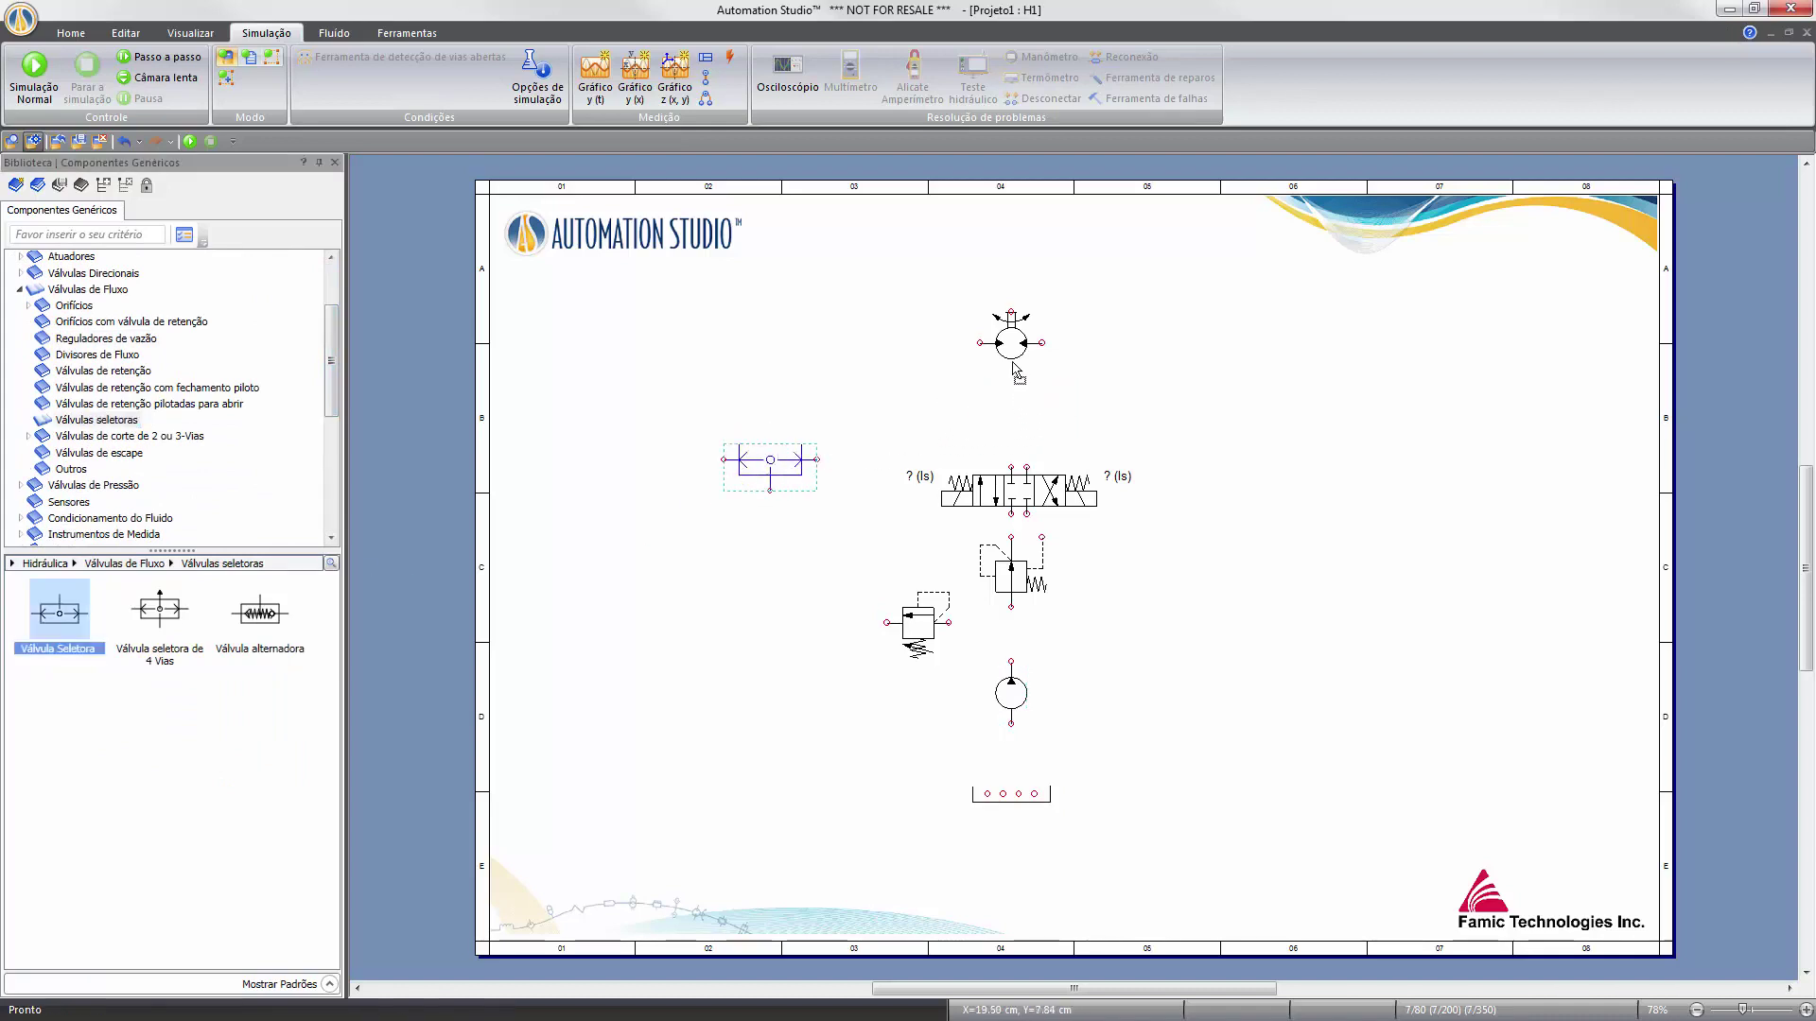
left_click_drag(1012, 346, 1018, 335)
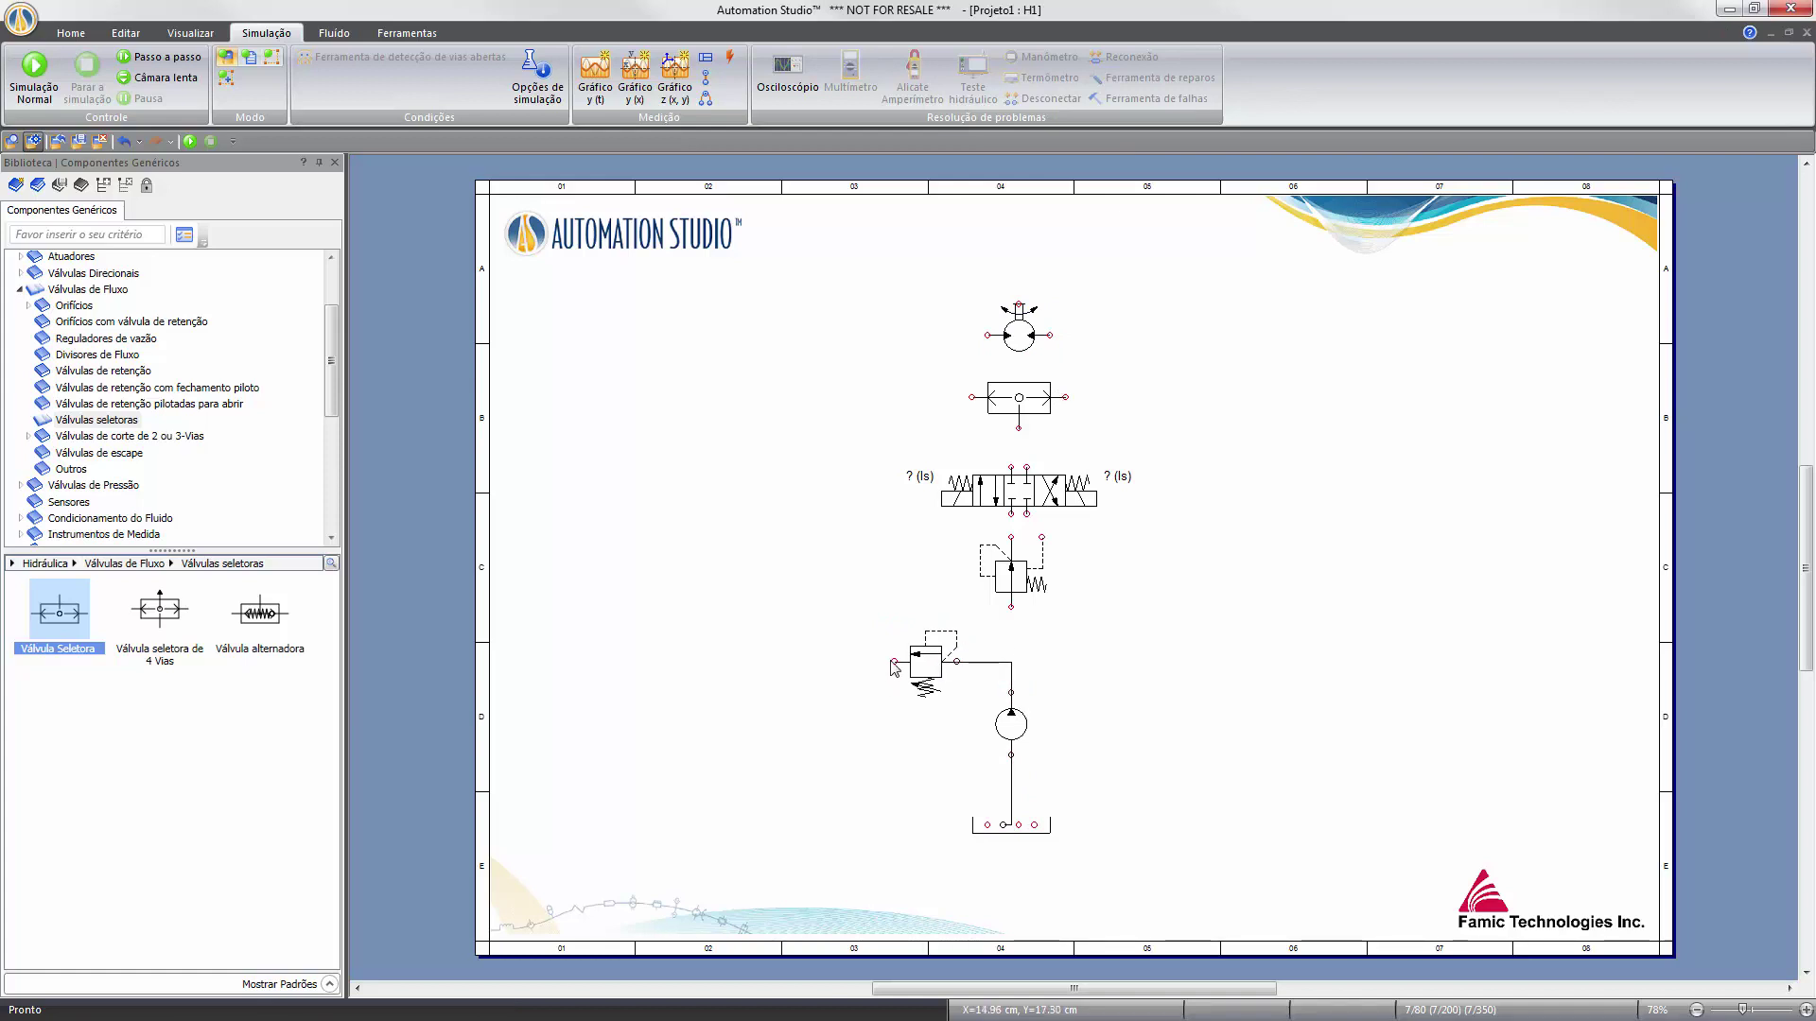
Connect the safety valve outlet to the reservoir, and the pump line through the flow controller to the directional valve.
left_click_drag(895, 662, 988, 825)
left_click_drag(1011, 608, 1008, 661)
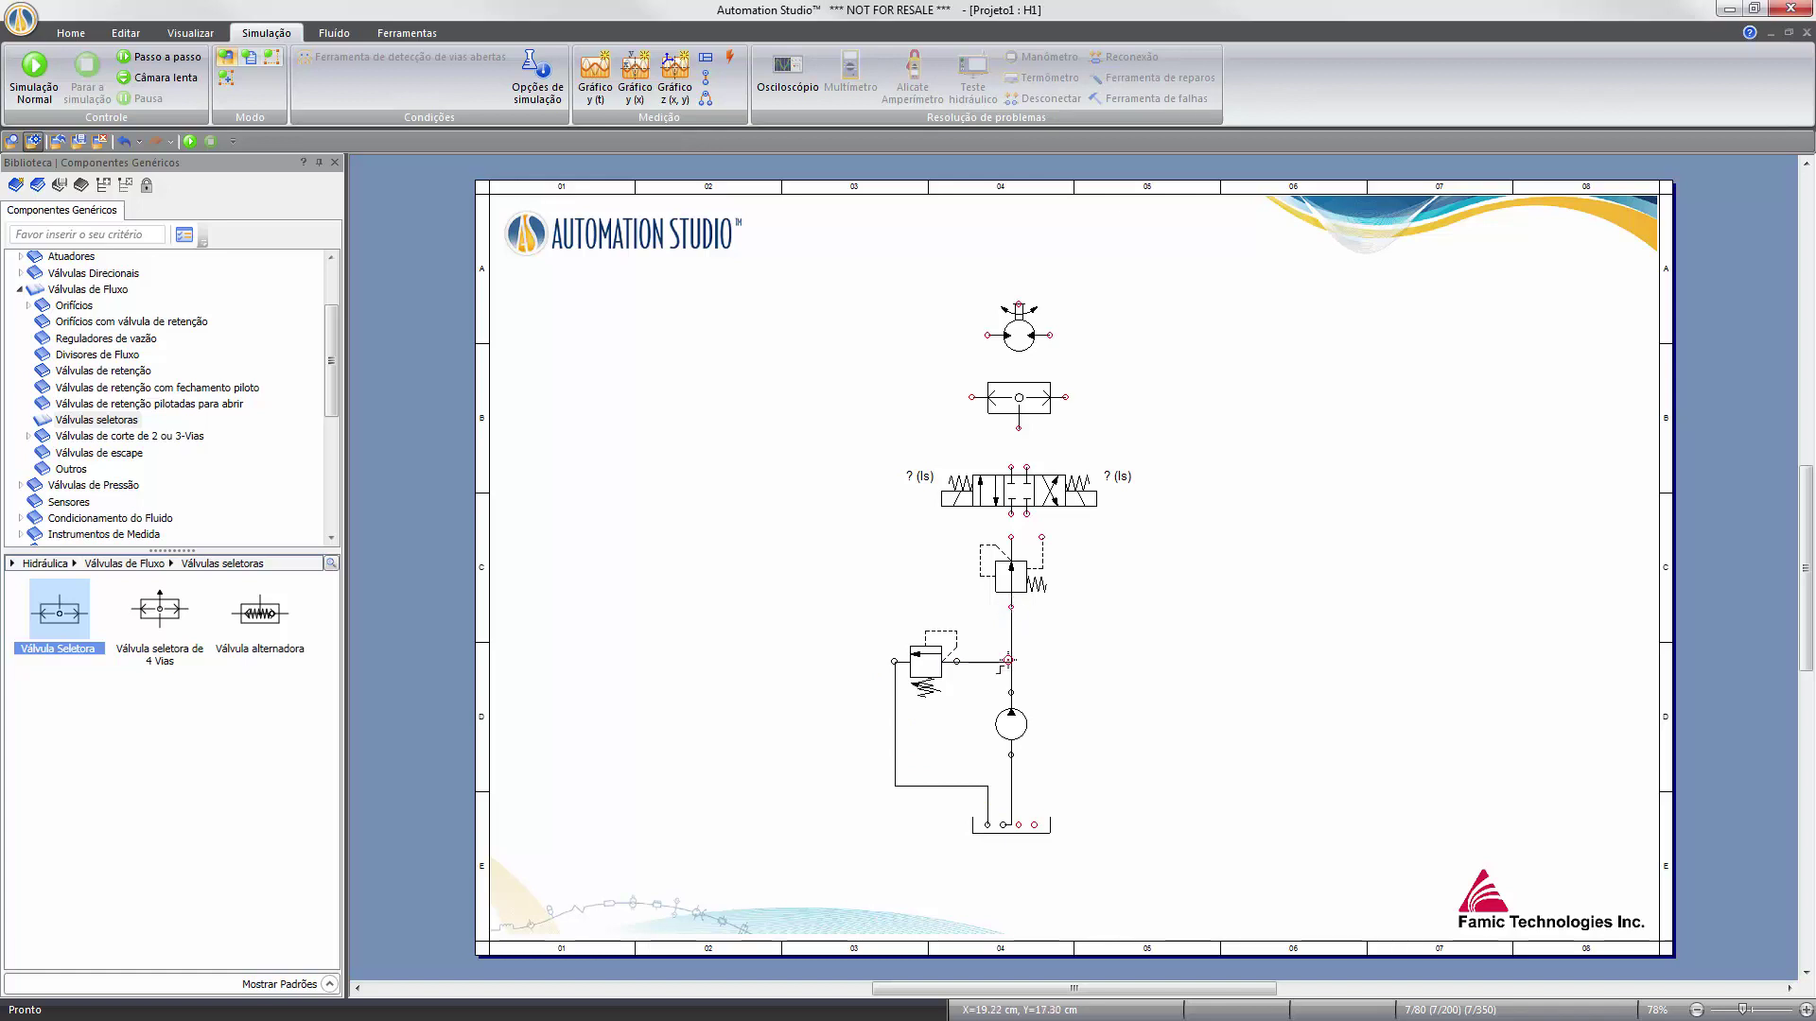
left_click_drag(1011, 513, 1011, 537)
Connect the directional valve's two upper ports to the shuttle valve inlets and the motor ports.
left_click_drag(971, 397, 1011, 466)
left_click_drag(1066, 398, 1027, 466)
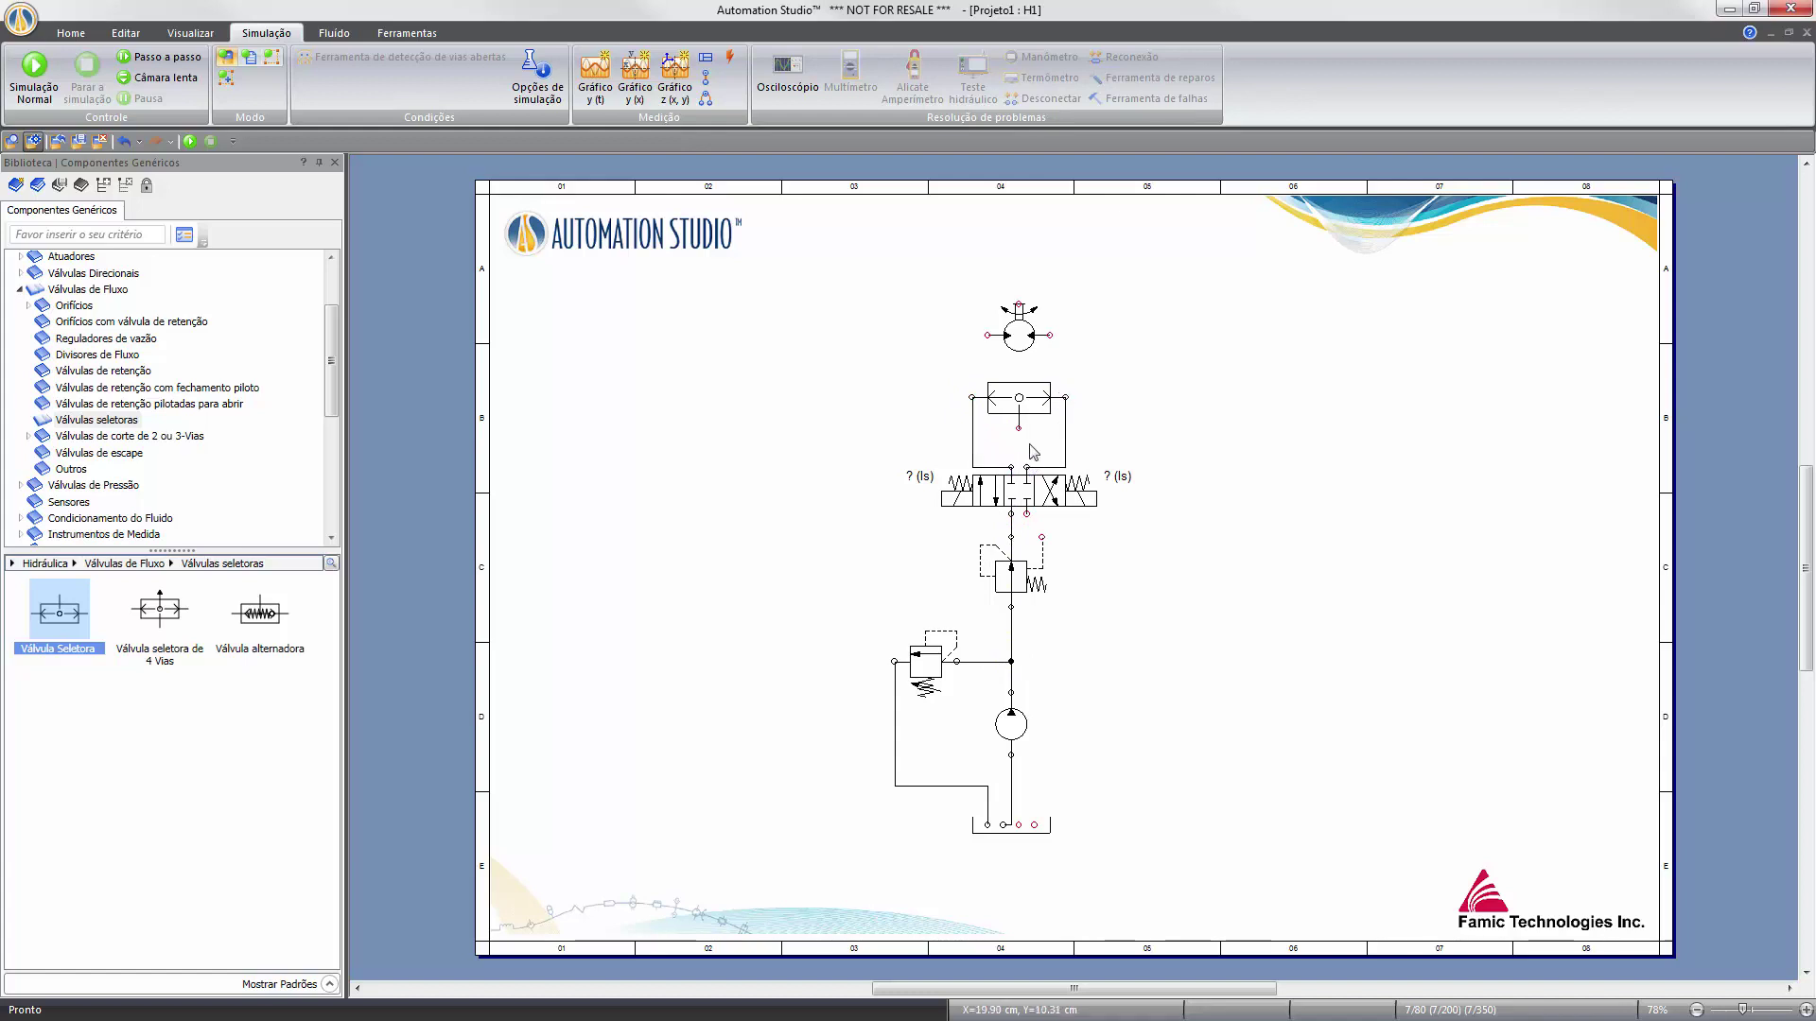
left_click_drag(988, 337, 971, 397)
Route the shuttle valve outlet to the flow controller's pilot port and the directional valve's return line to the reservoir.
left_click_drag(1087, 343, 1058, 785)
left_click(1059, 794)
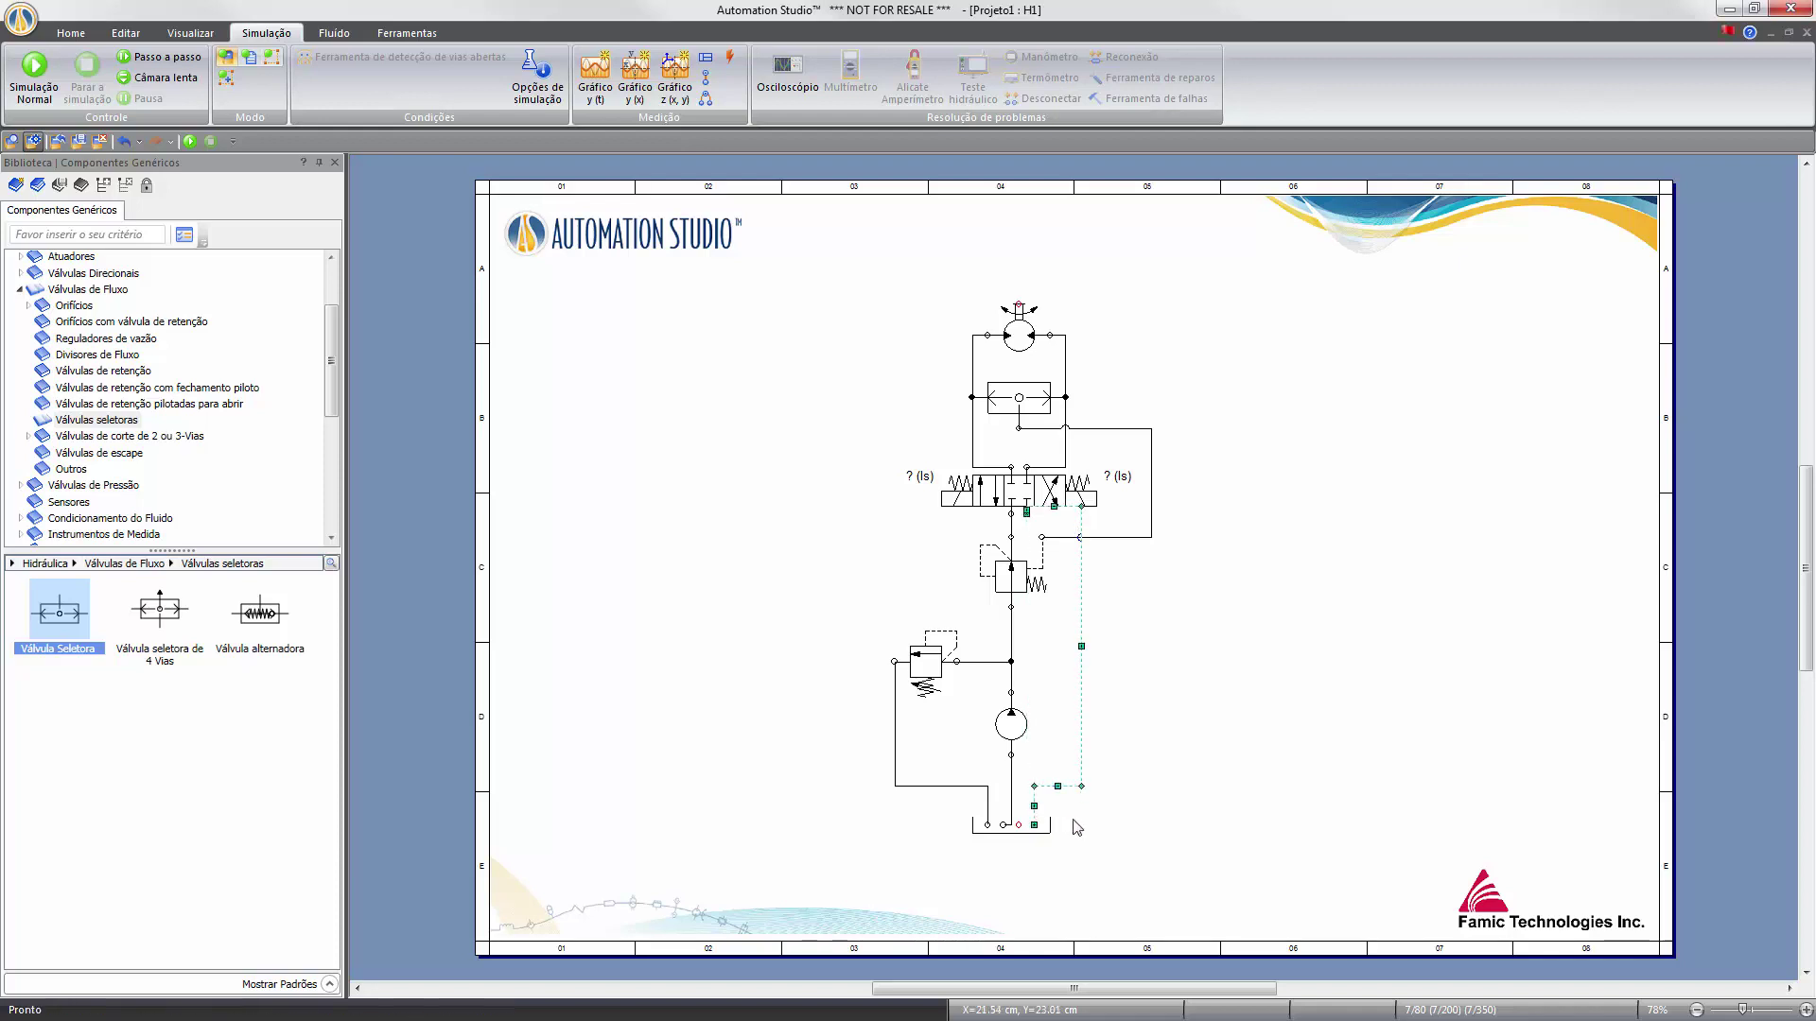
left_click(1067, 801)
left_click(1080, 511)
left_click_drag(1054, 513, 1054, 523)
left_click(1204, 651)
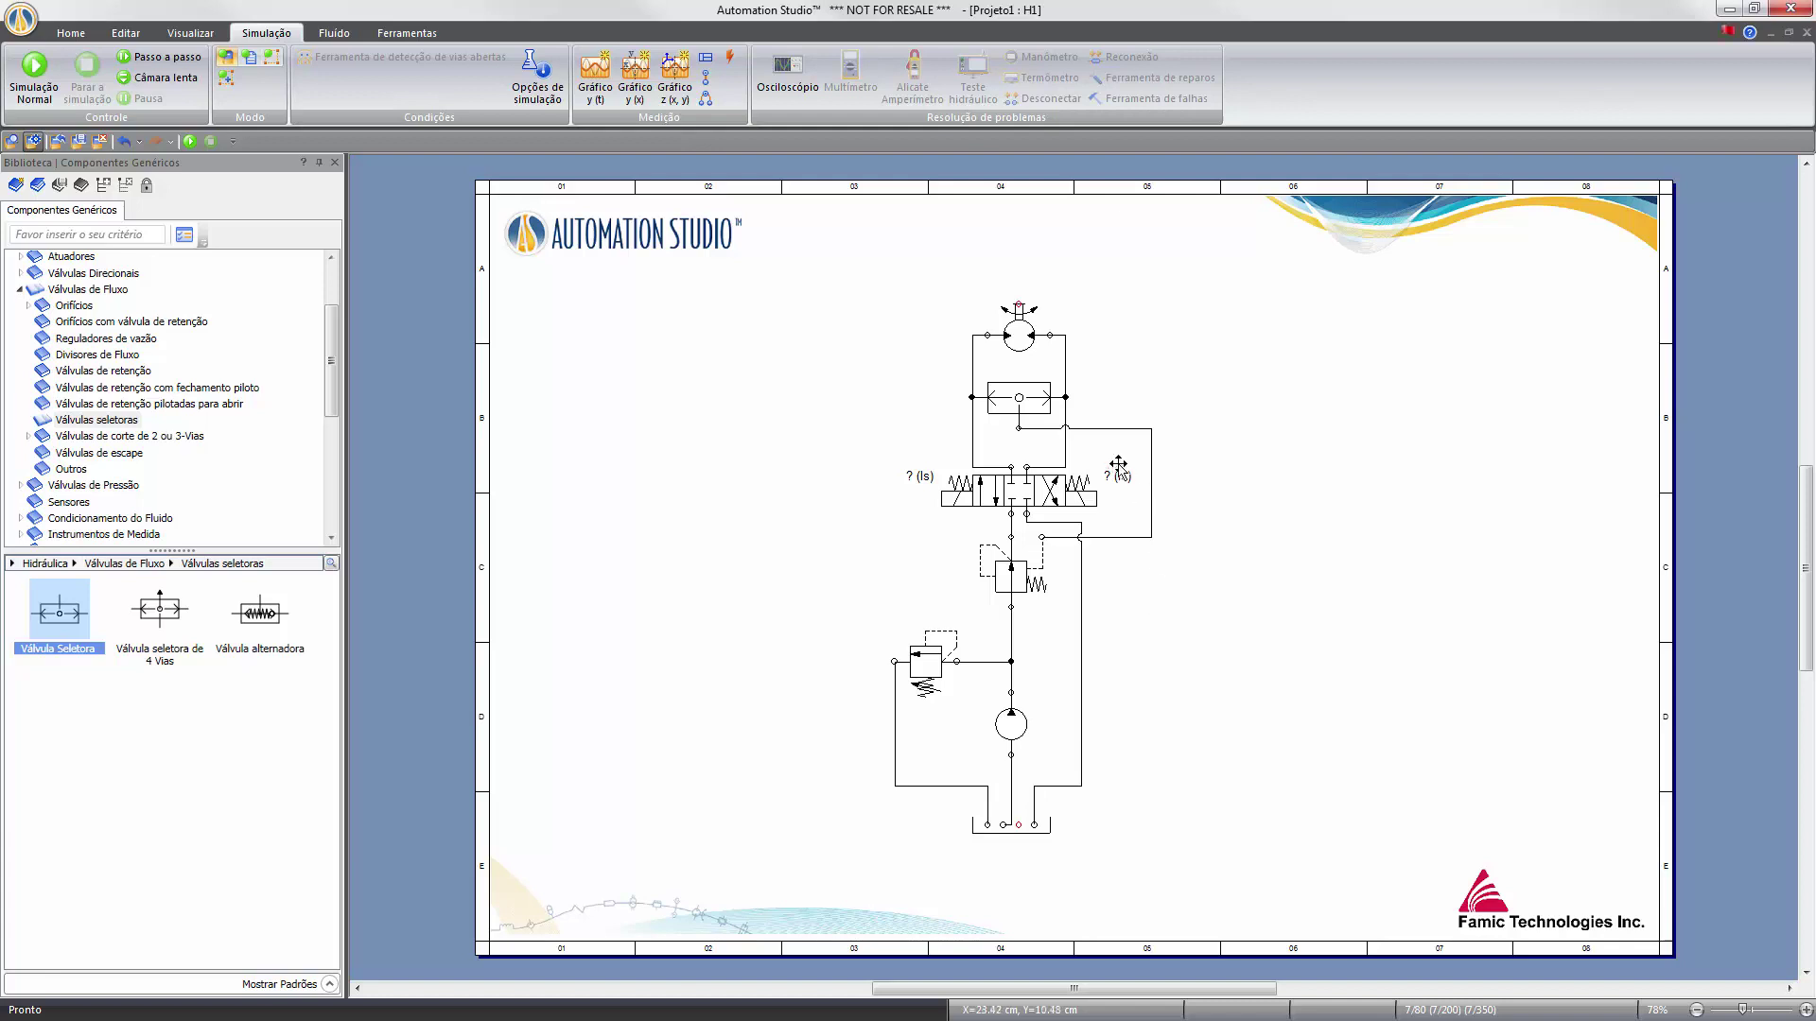
Set the line function of the shuttle valve's outlet line to Piloto.
right_click(1095, 430)
mouse_move(1156, 444)
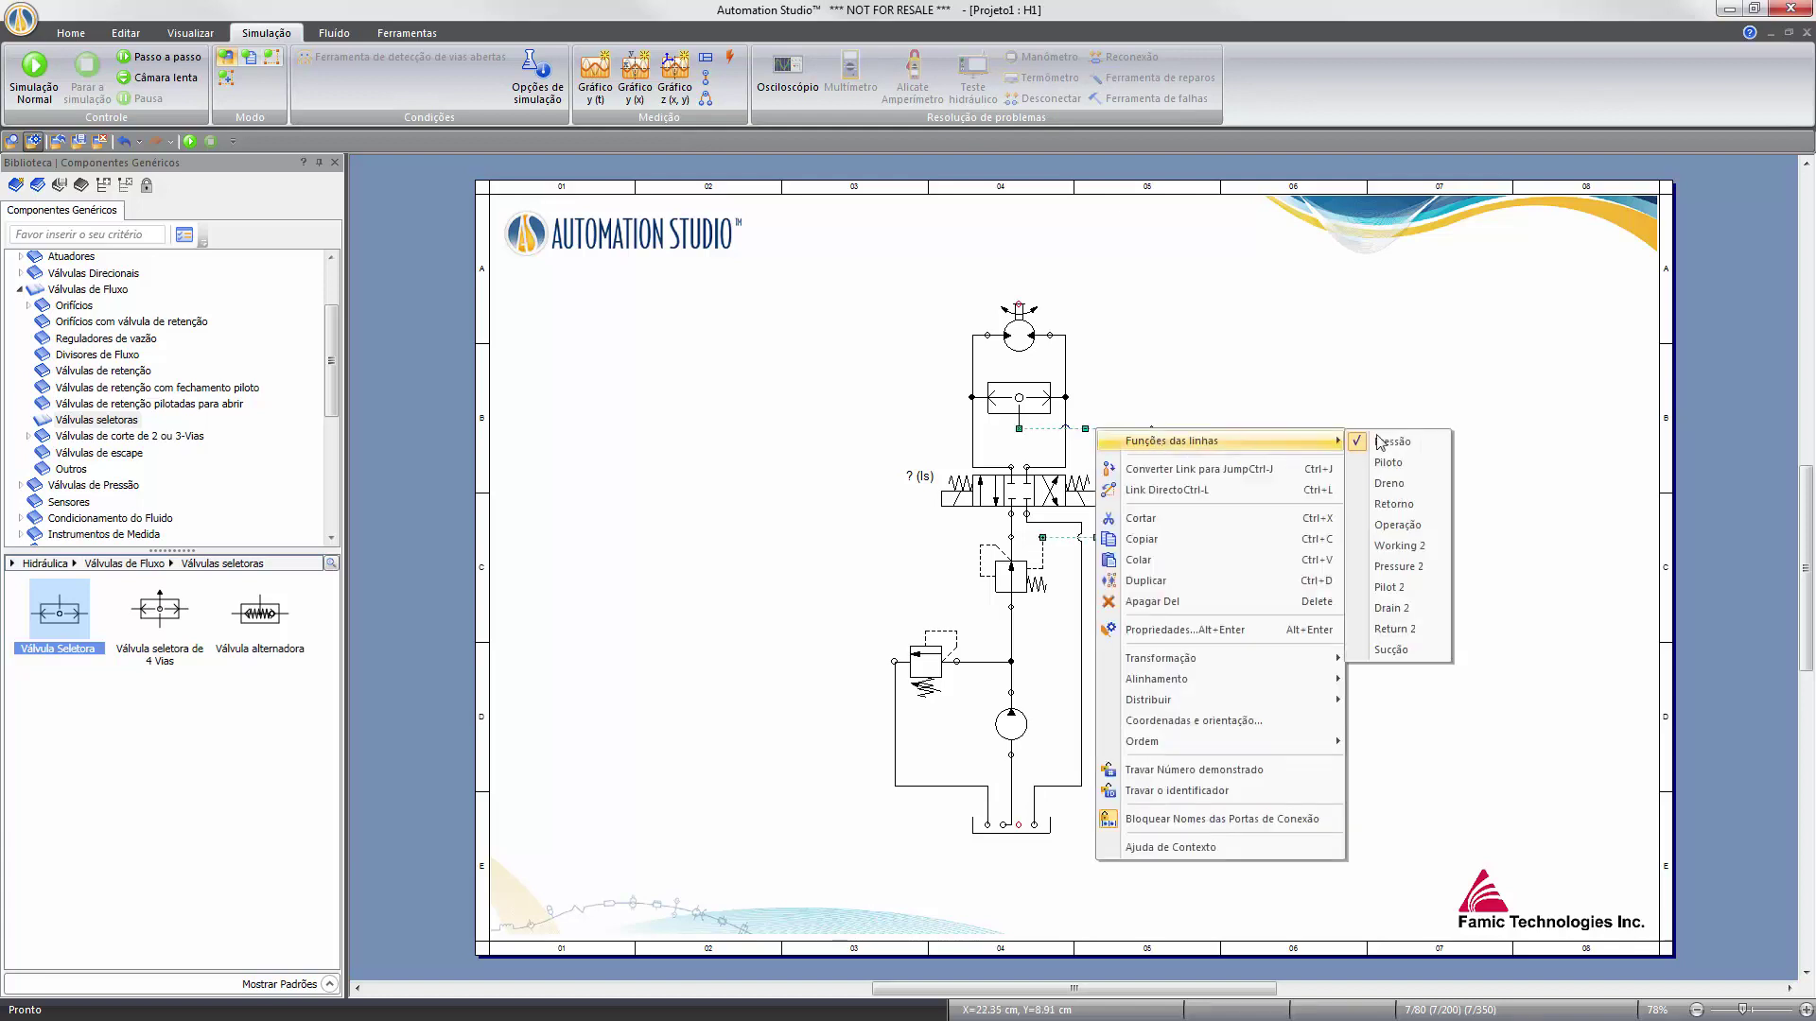
left_click(1389, 463)
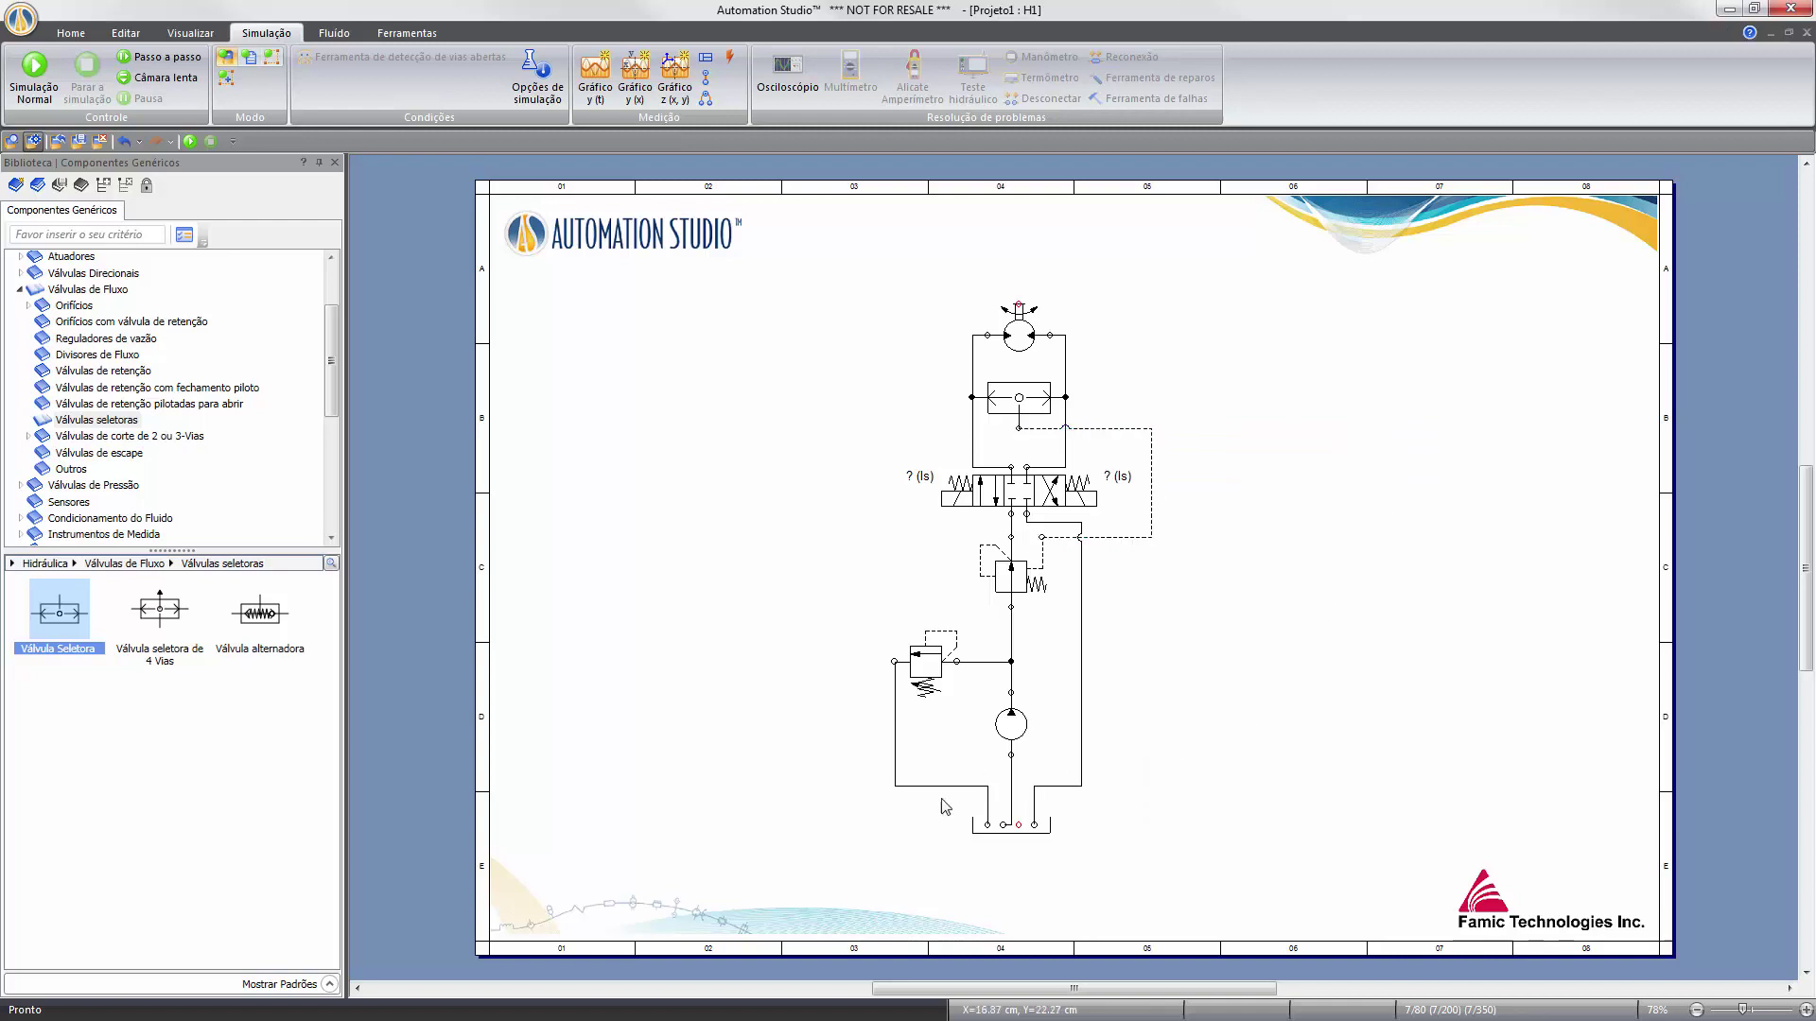
Set the line function to Retorno for the reservoir lines of the safety valve and the directional valve.
right_click(894, 695)
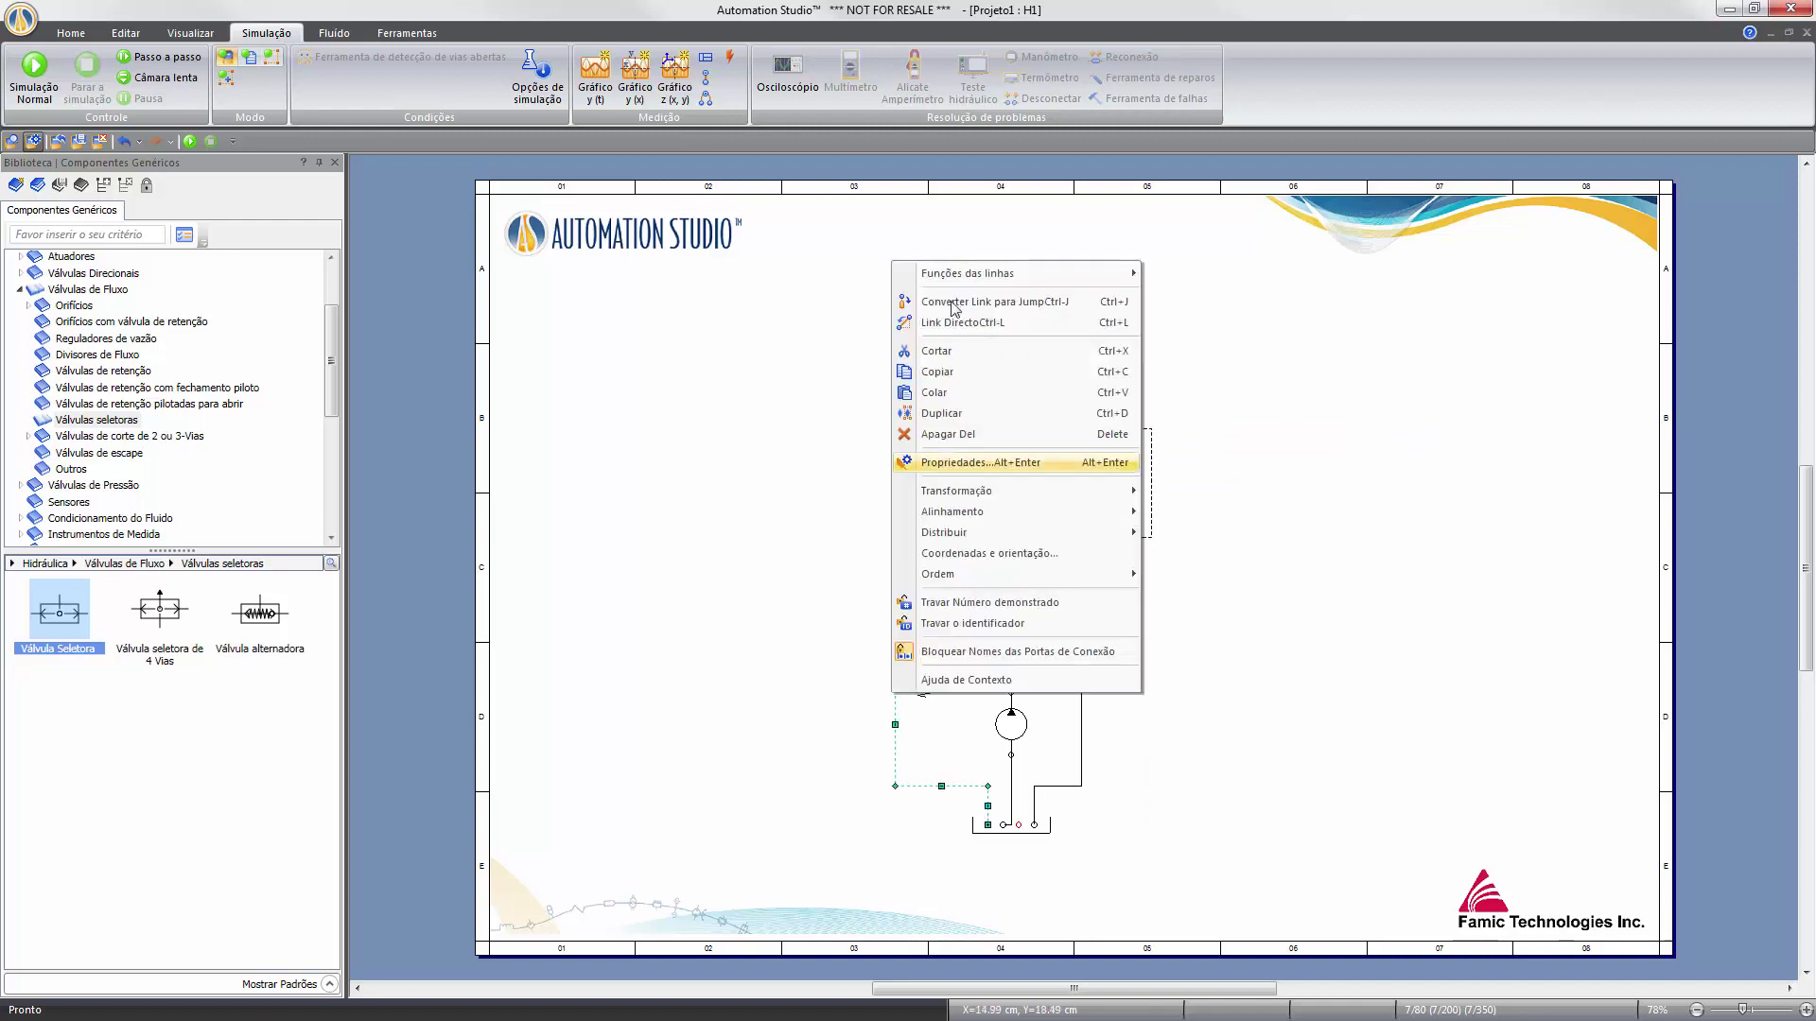
mouse_move(1088, 274)
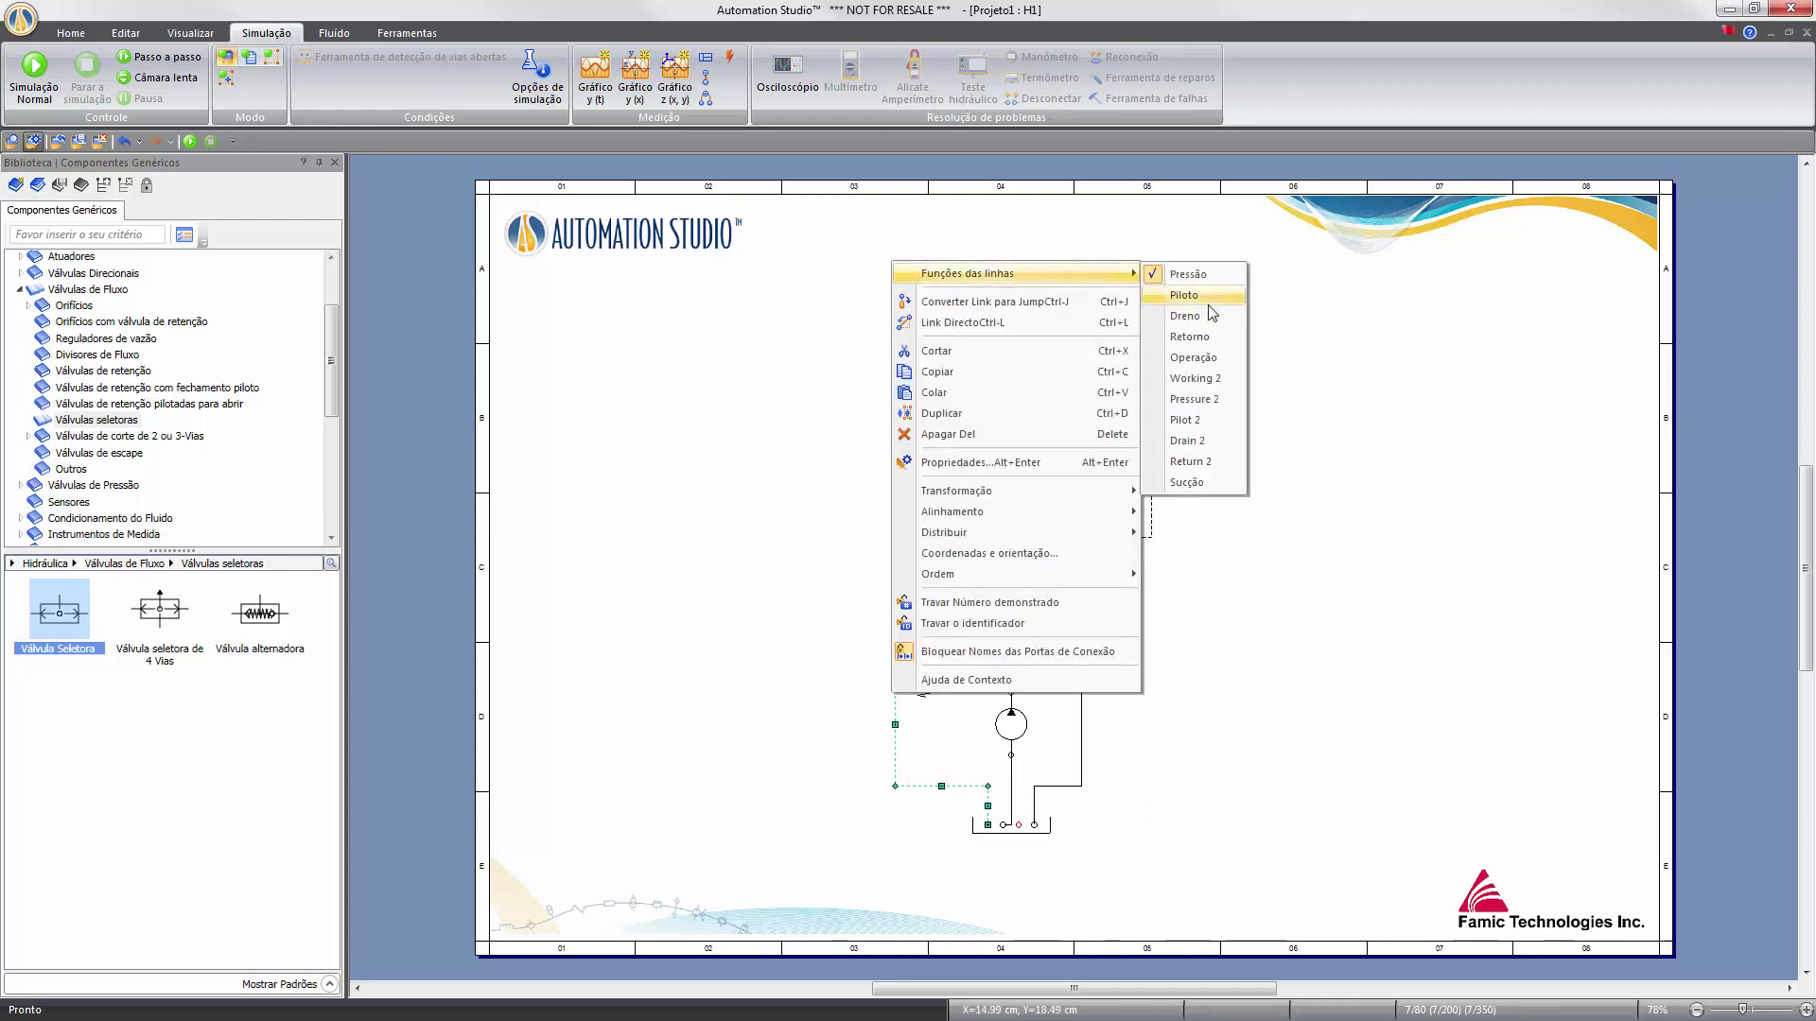
left_click(1212, 337)
right_click(1080, 579)
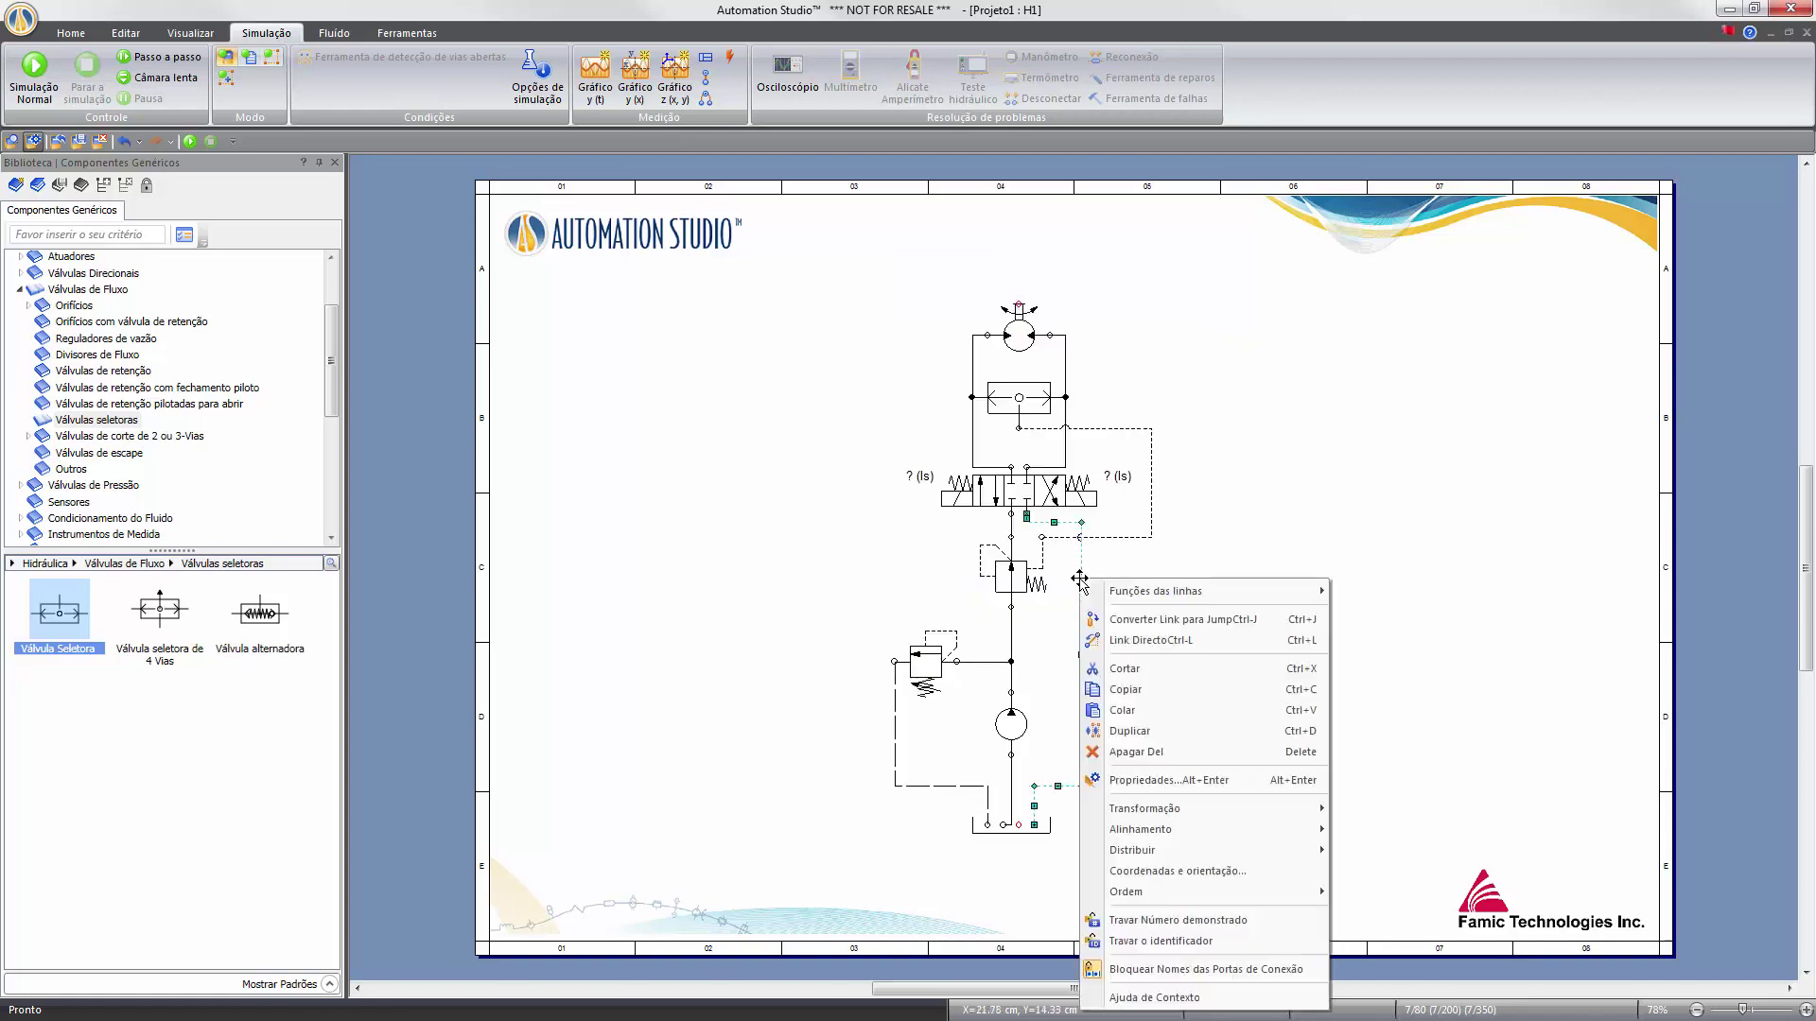
mouse_move(1130, 601)
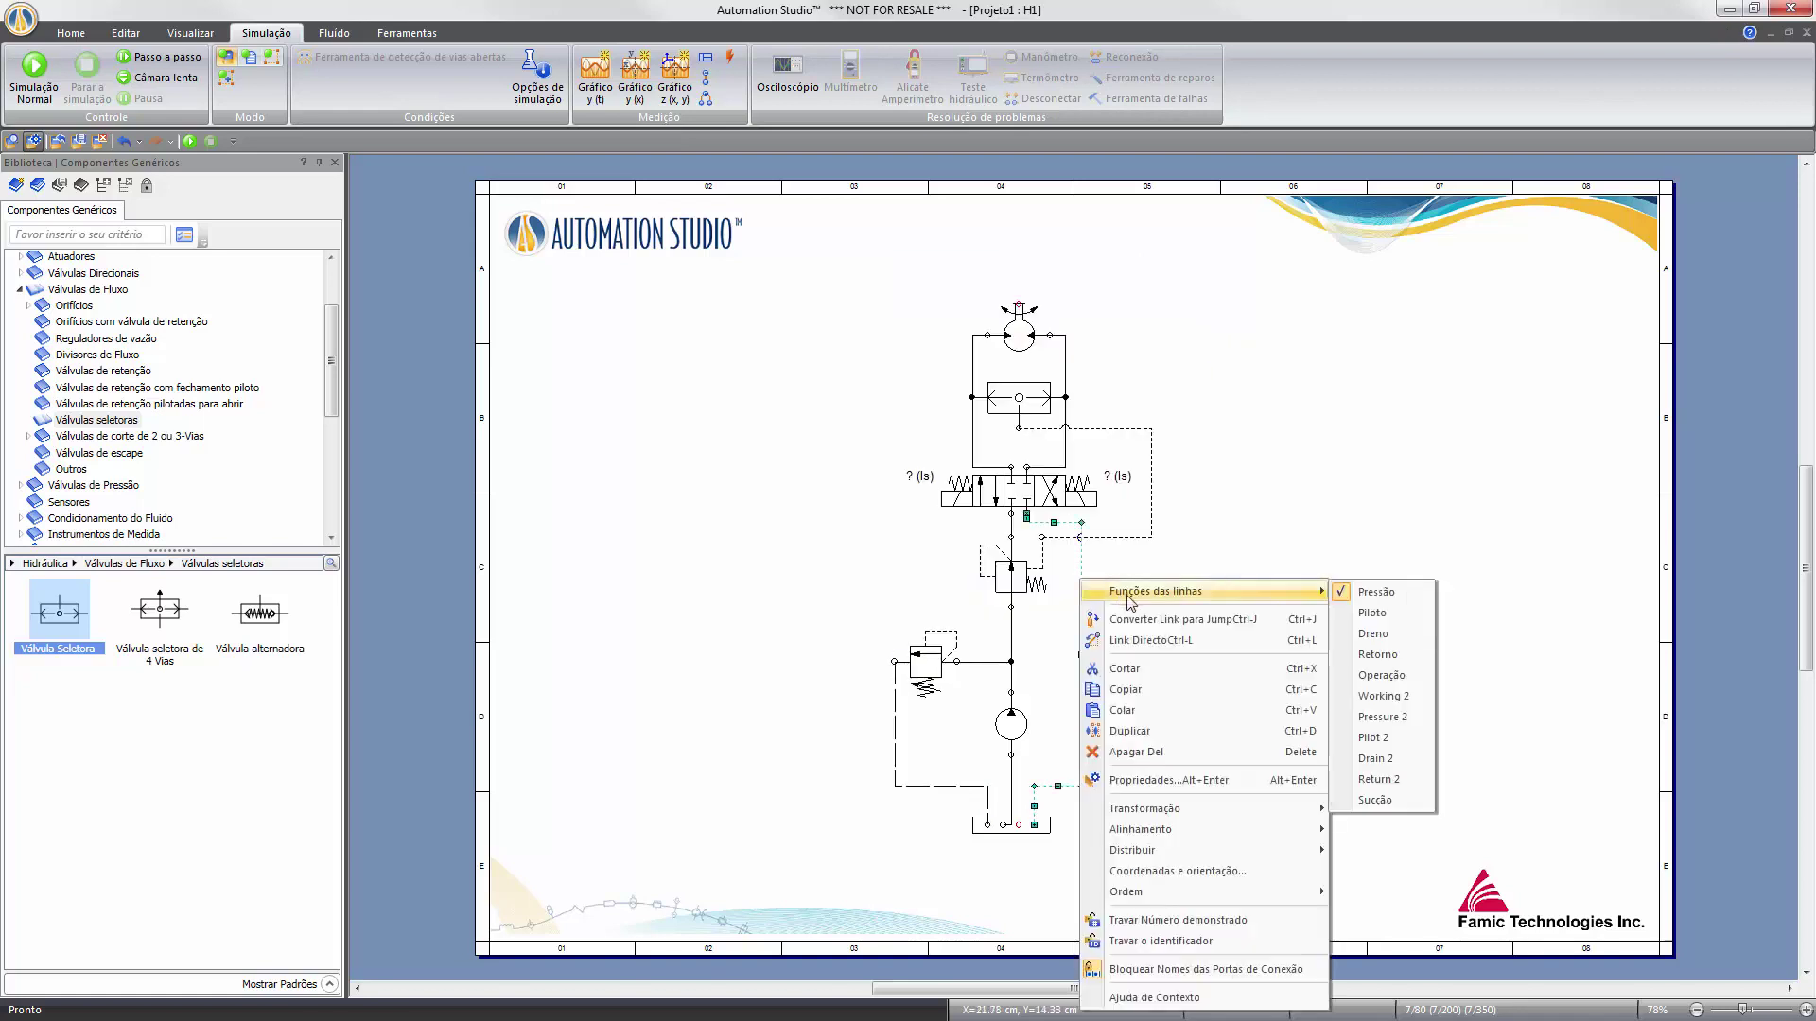
left_click(1399, 655)
left_click(1217, 630)
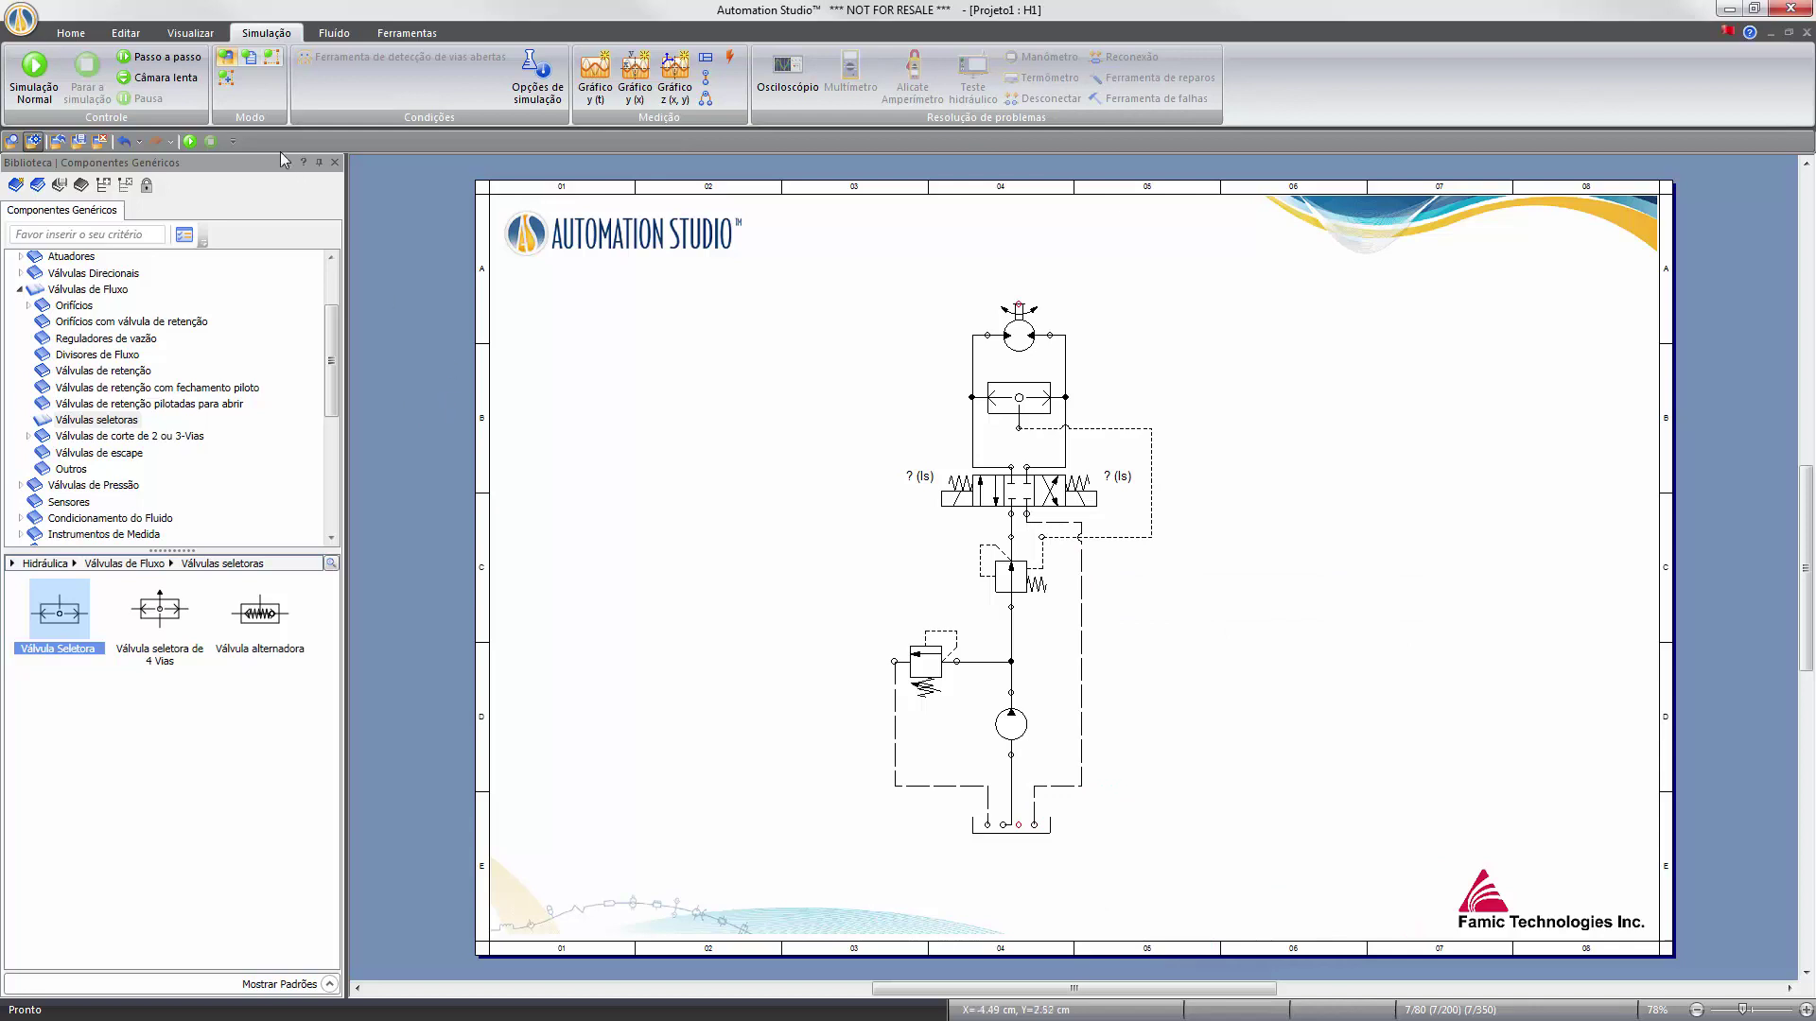
Turn on link highlighting to check the functions of the circuit lines, and turn it off again.
left_click(182, 34)
left_click(531, 81)
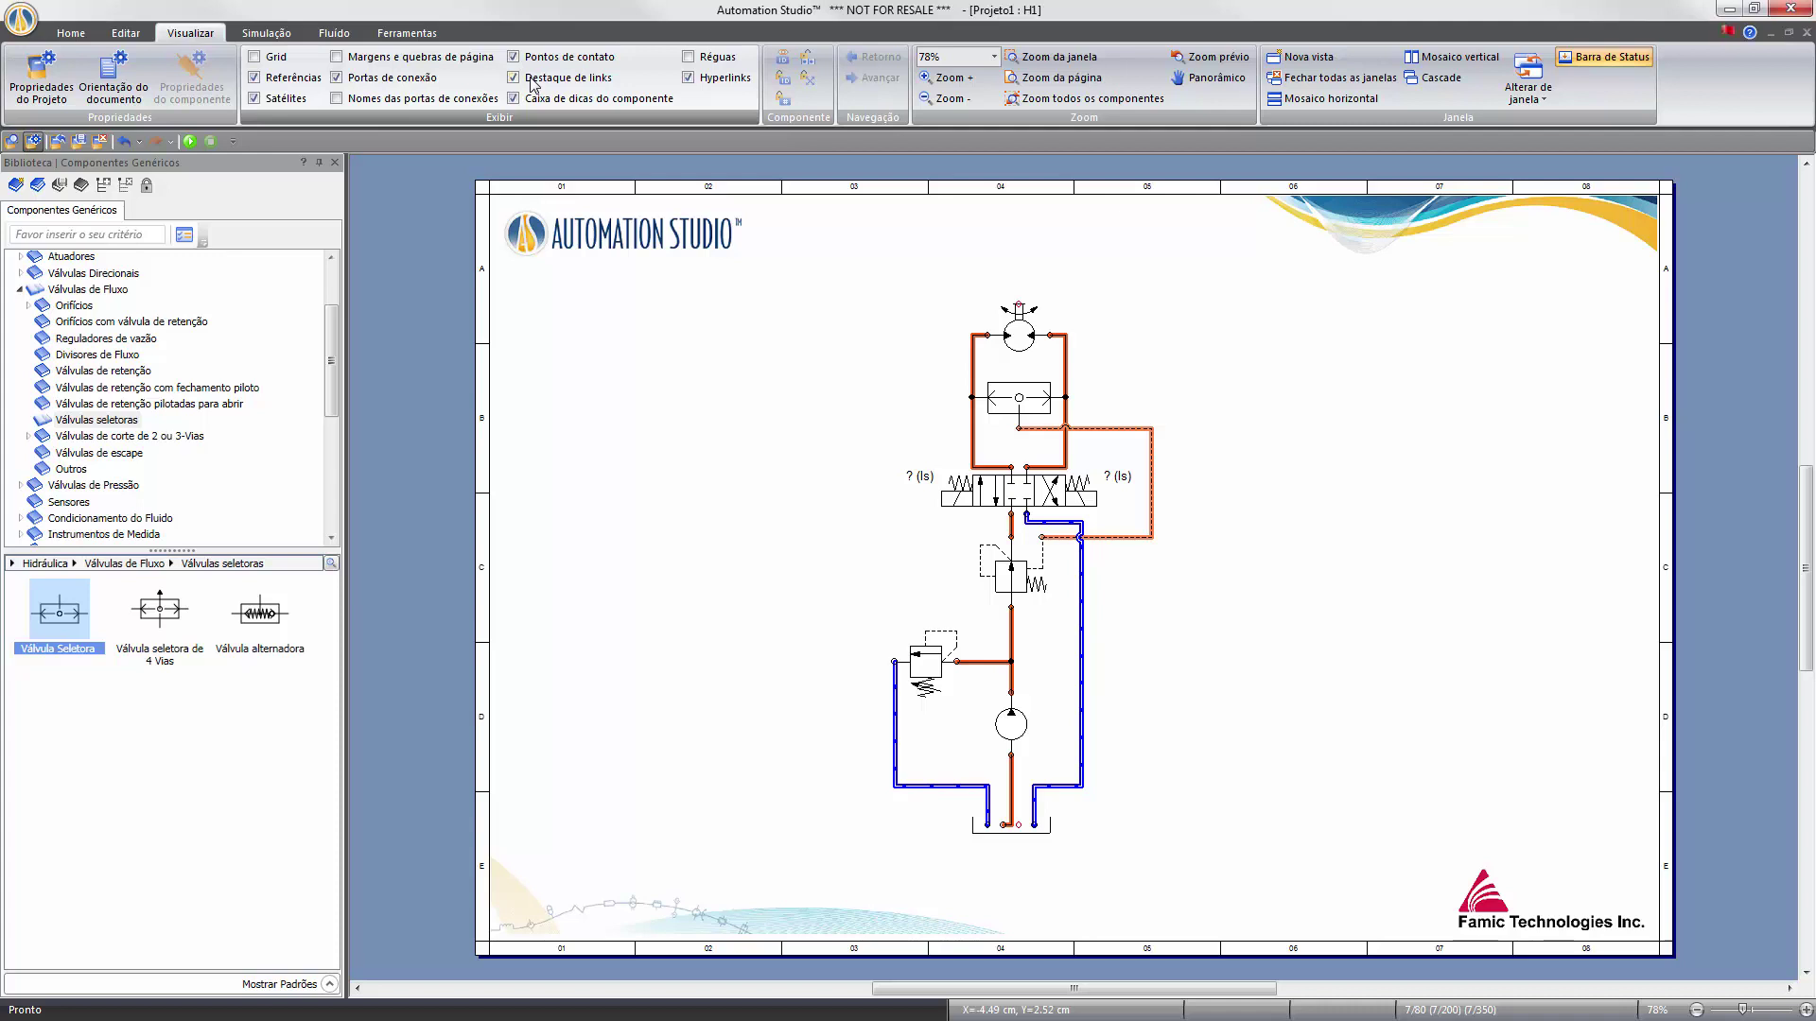
left_click(531, 82)
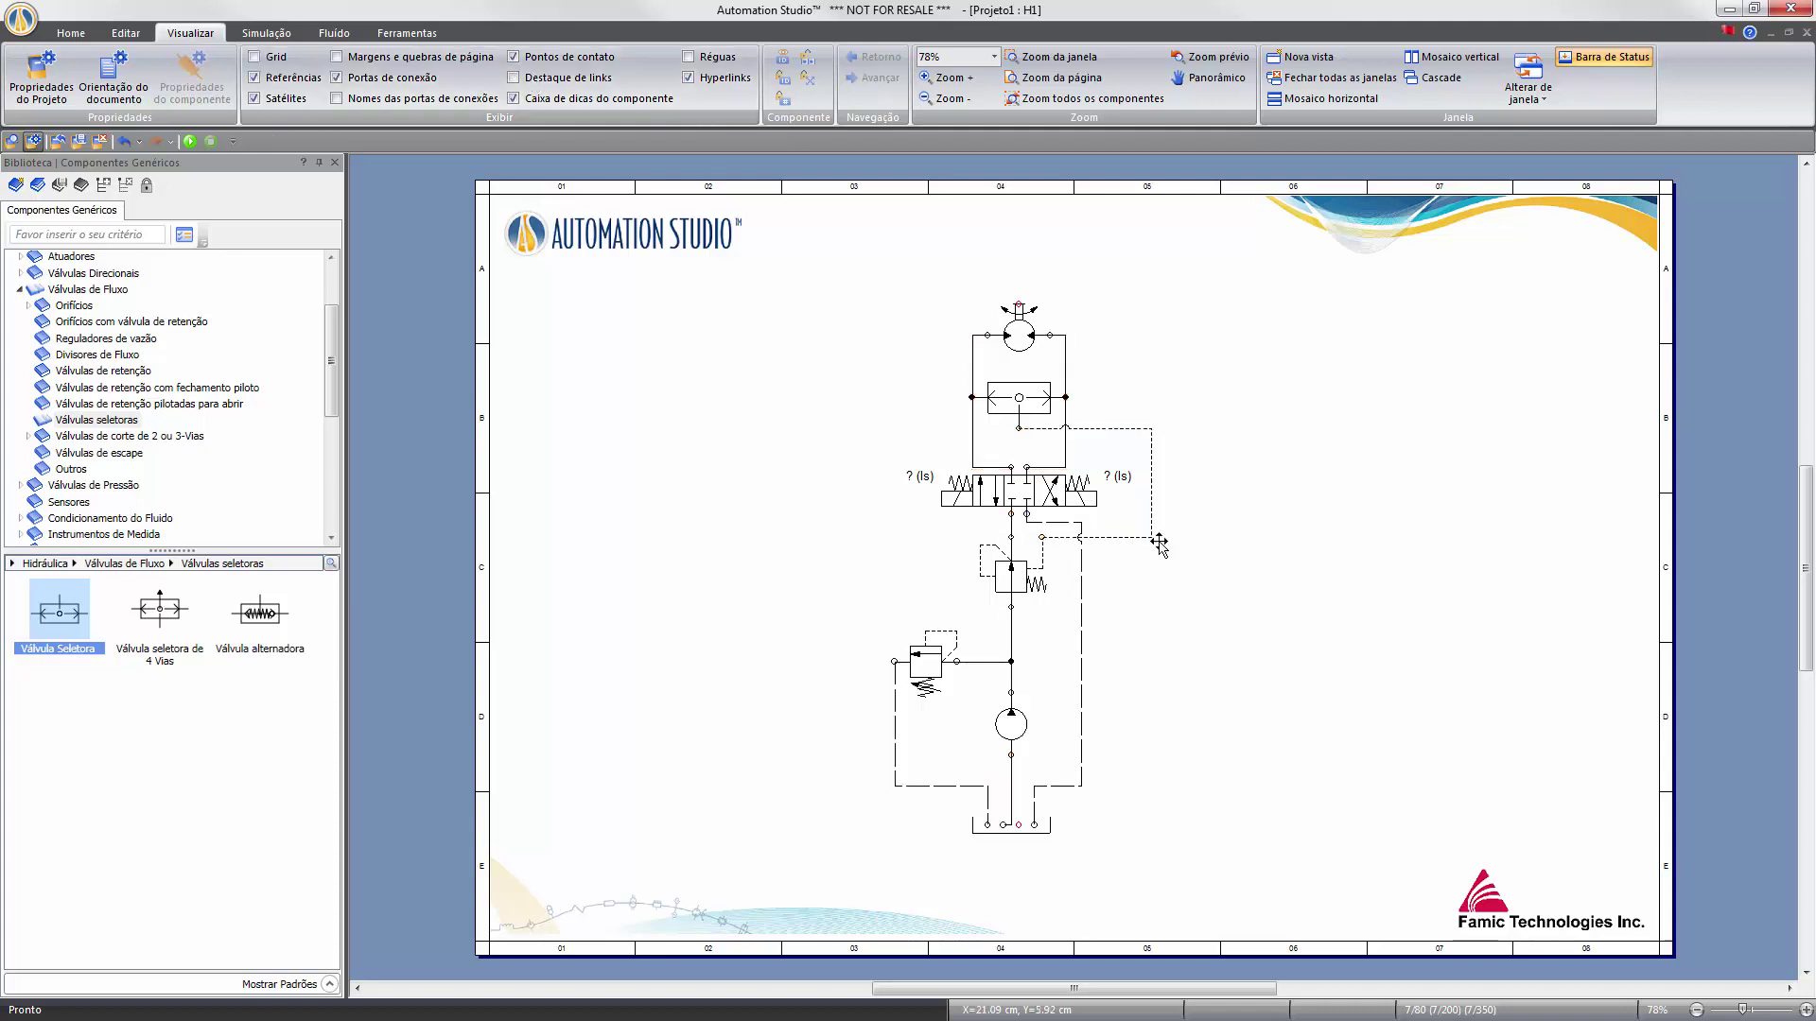
Open the directional valve's technical specifications and look through the available spool configurations for its first position.
double_click(1038, 489)
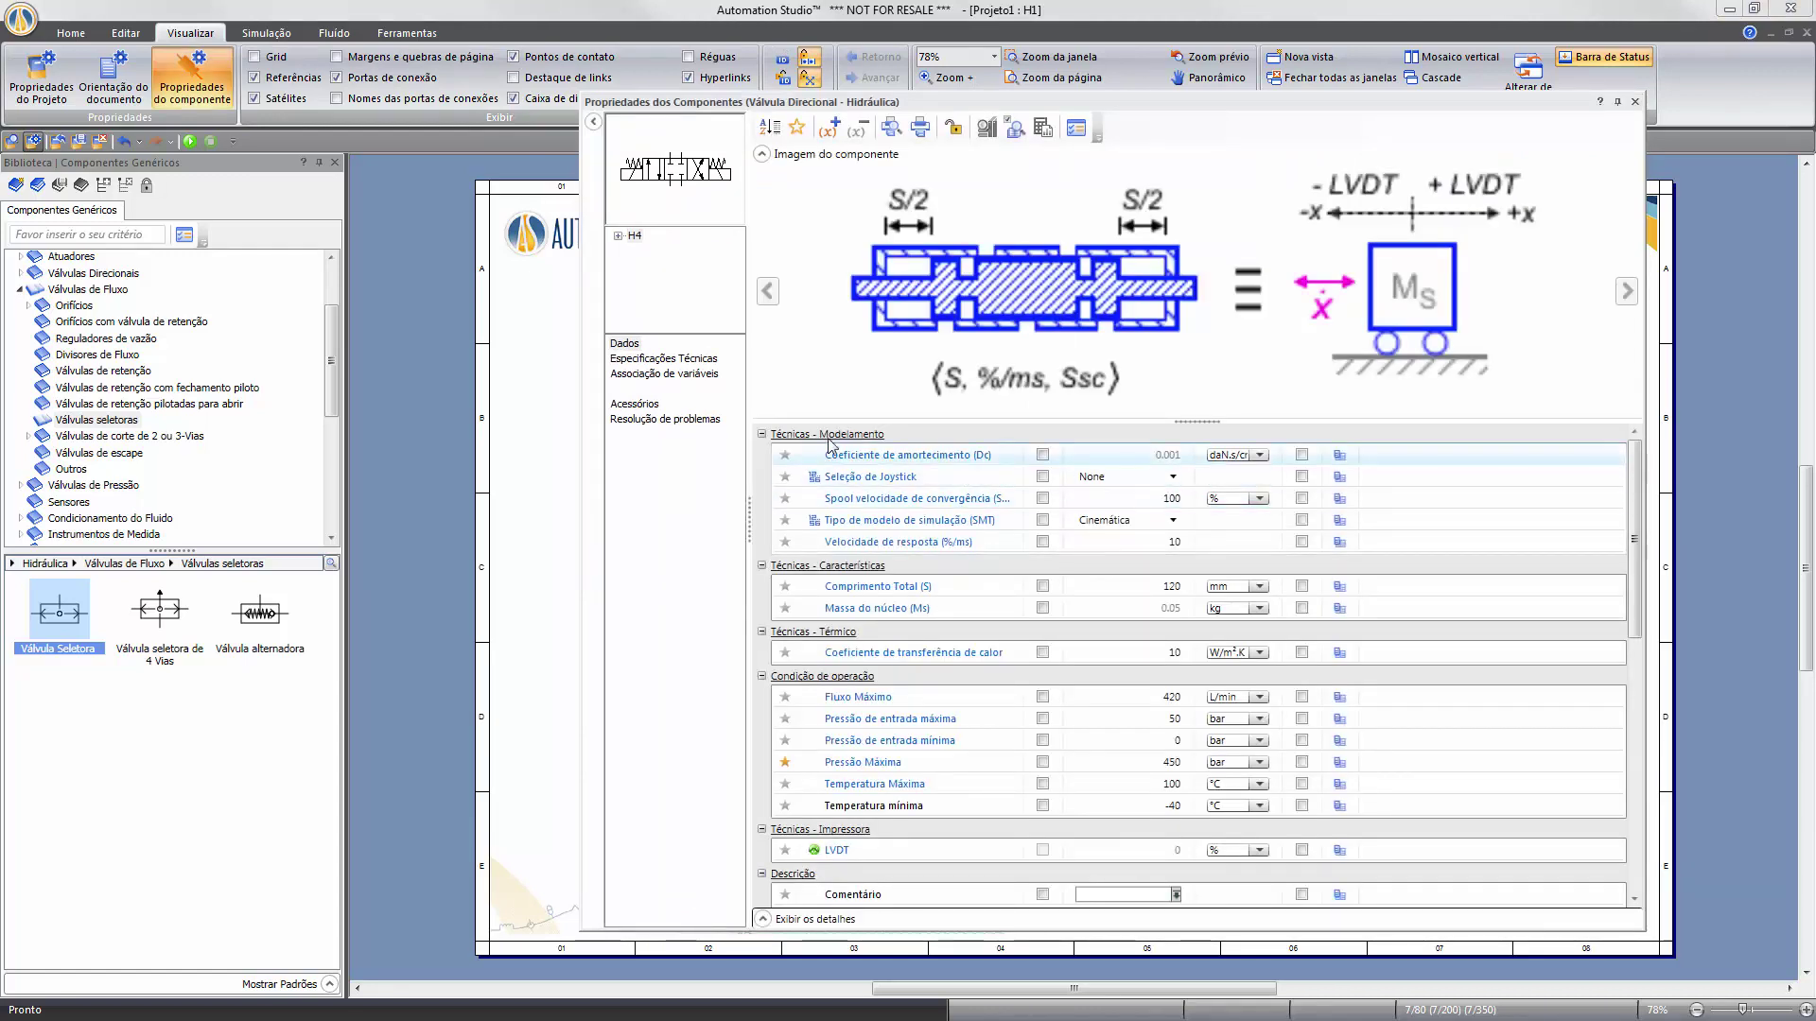
left_click(691, 360)
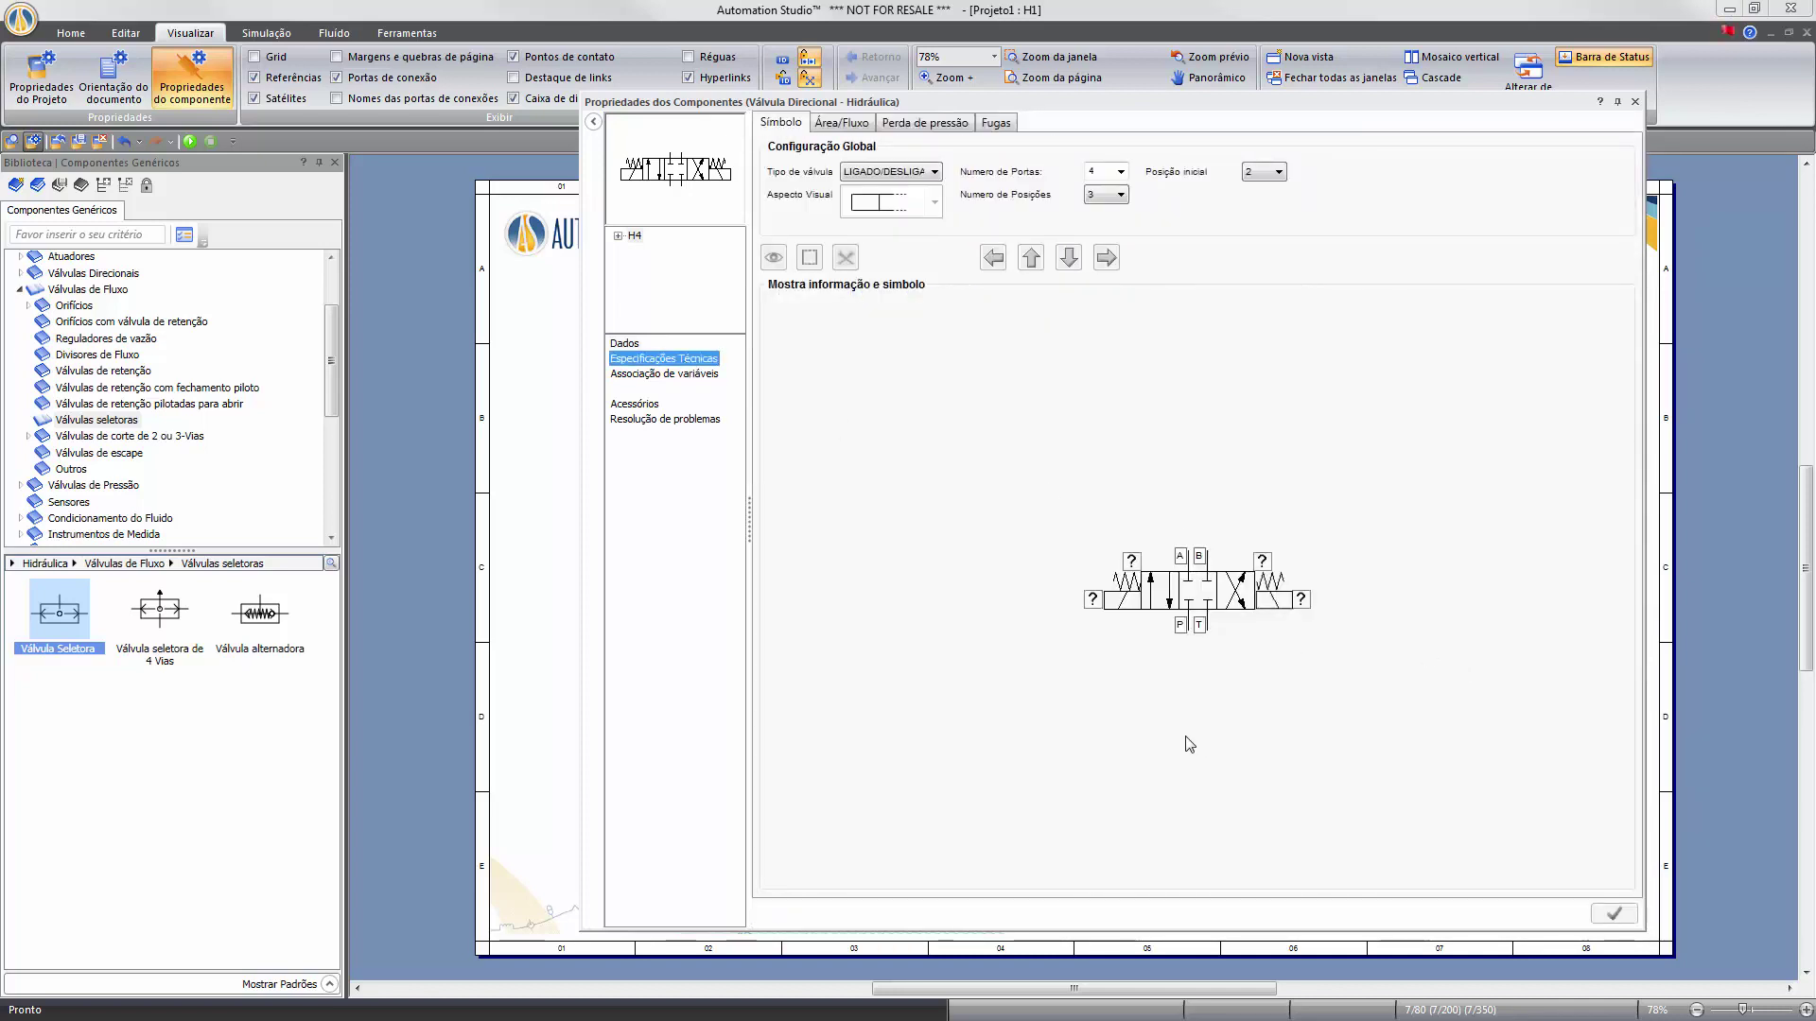
left_click(1156, 598)
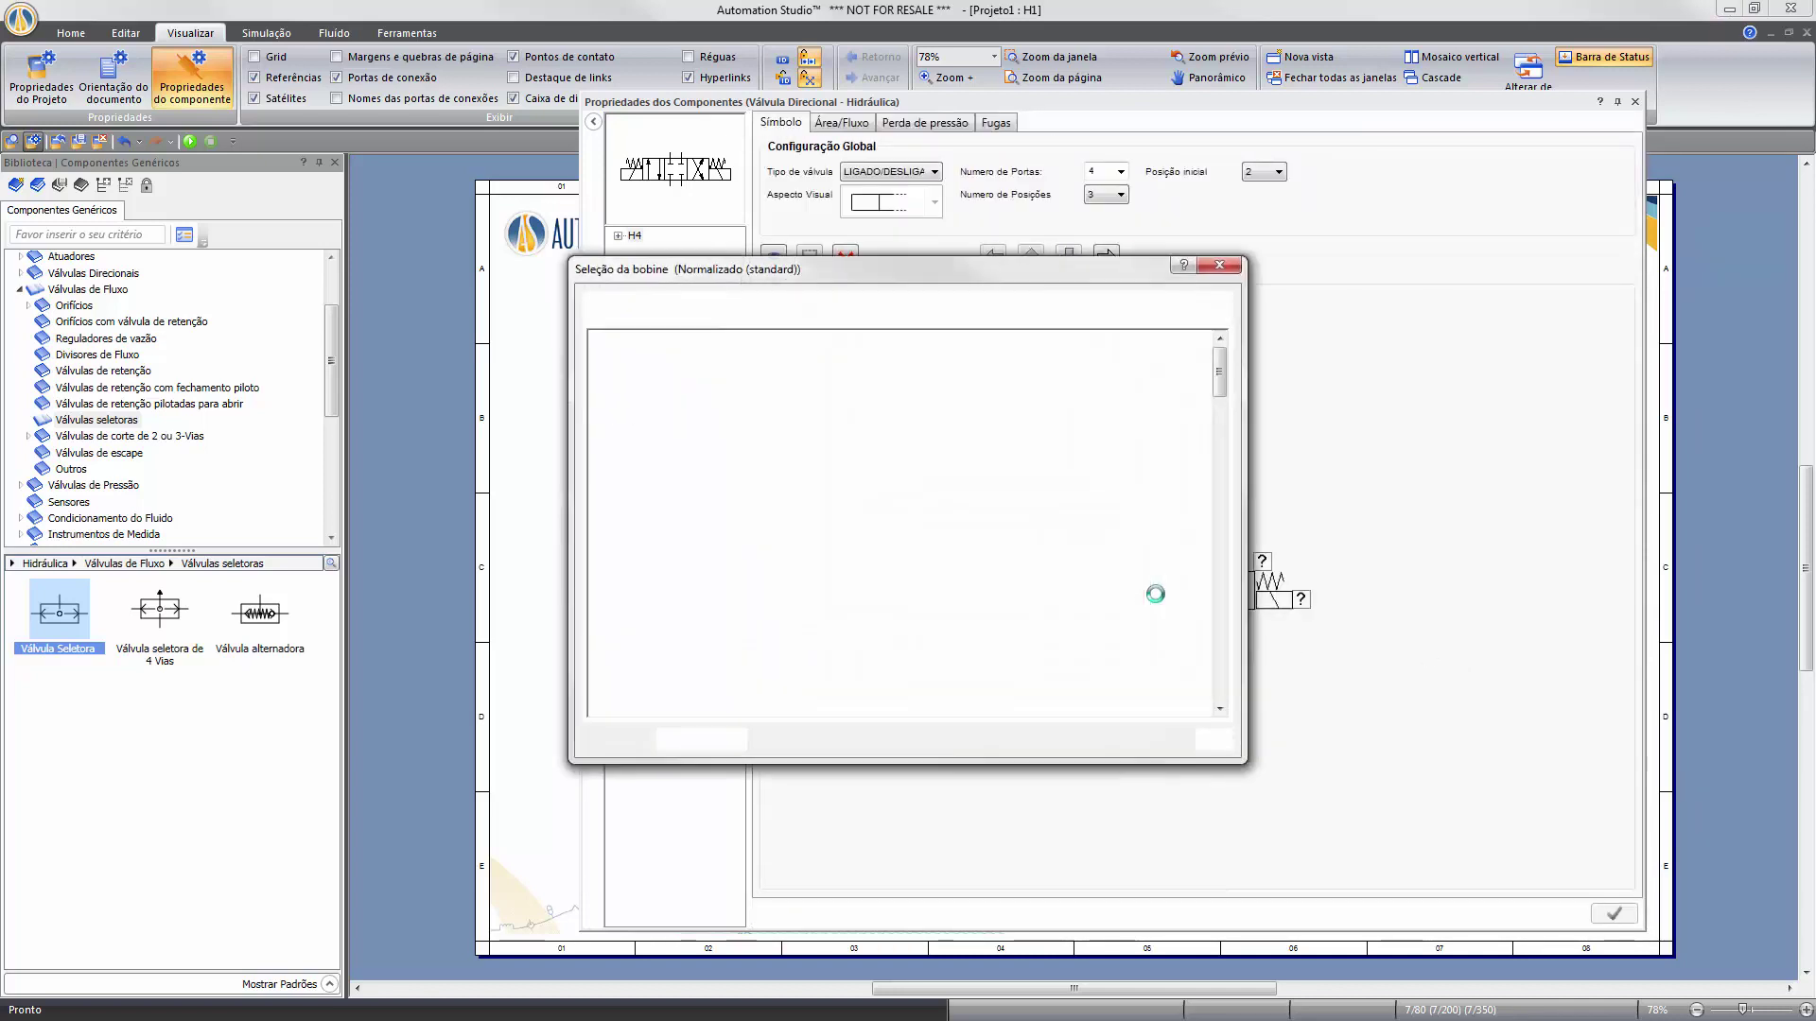
scroll(1220, 312, "down", 3)
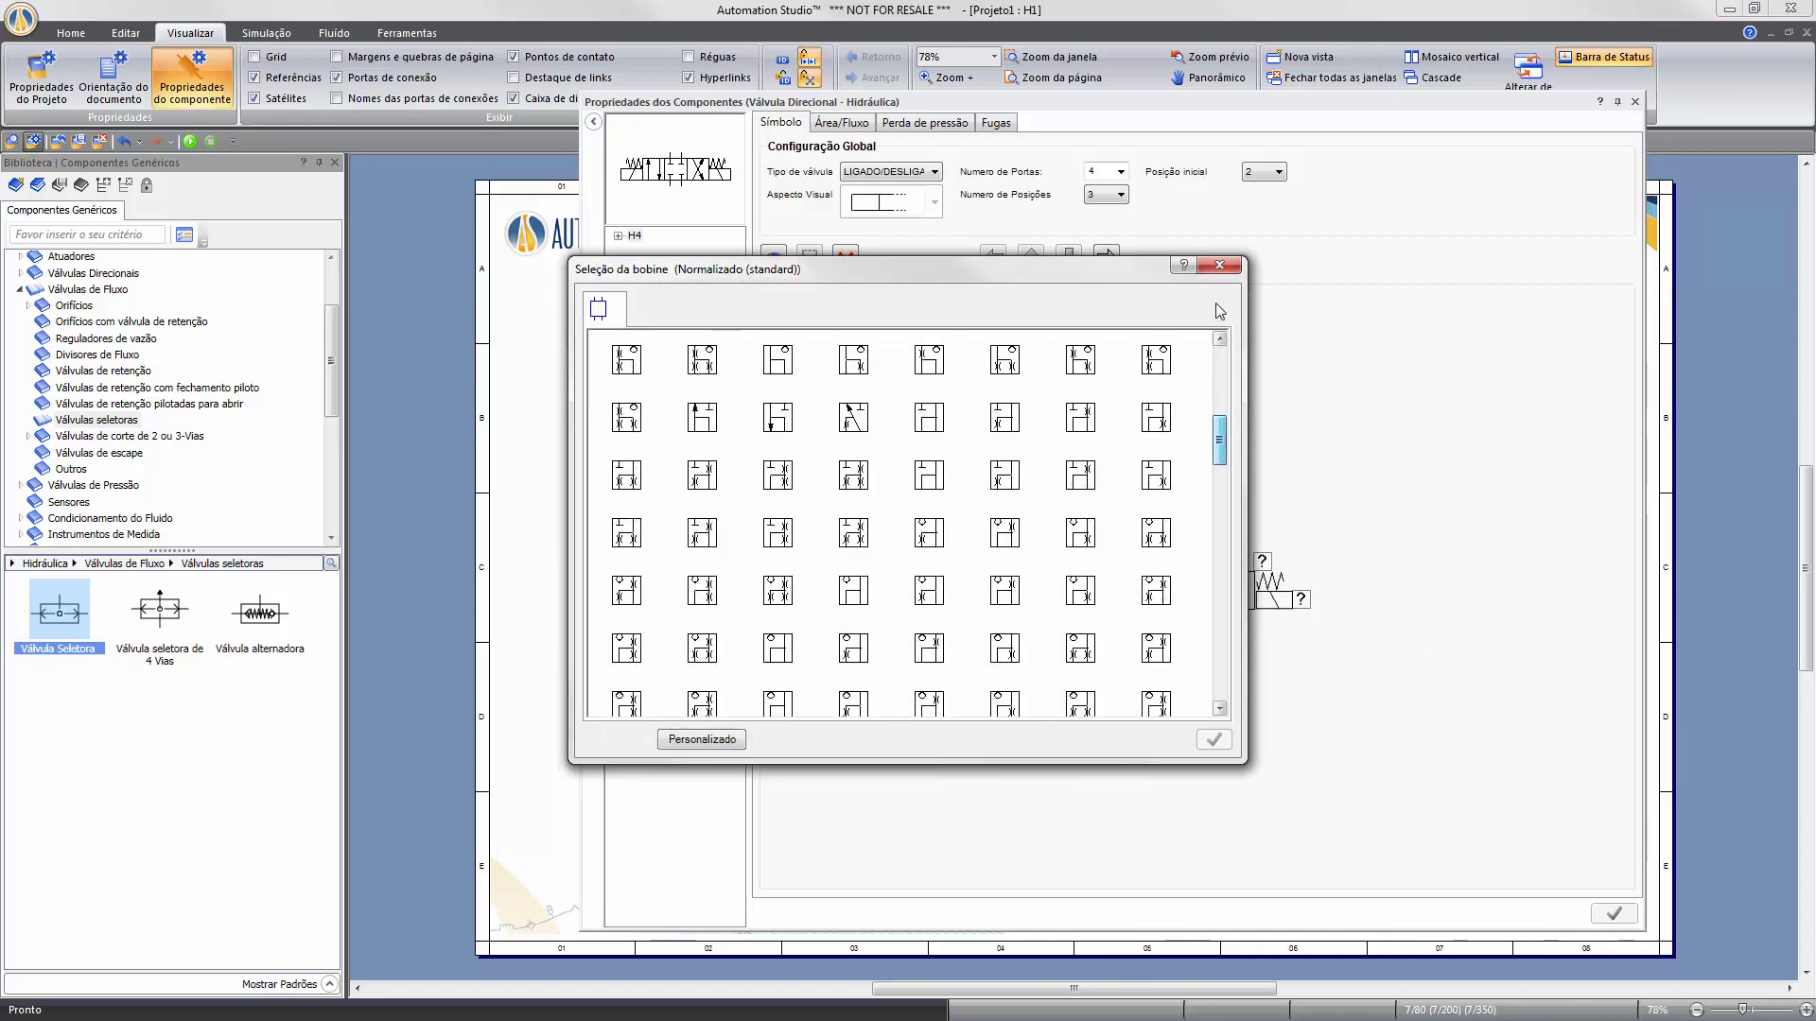
left_click(1219, 265)
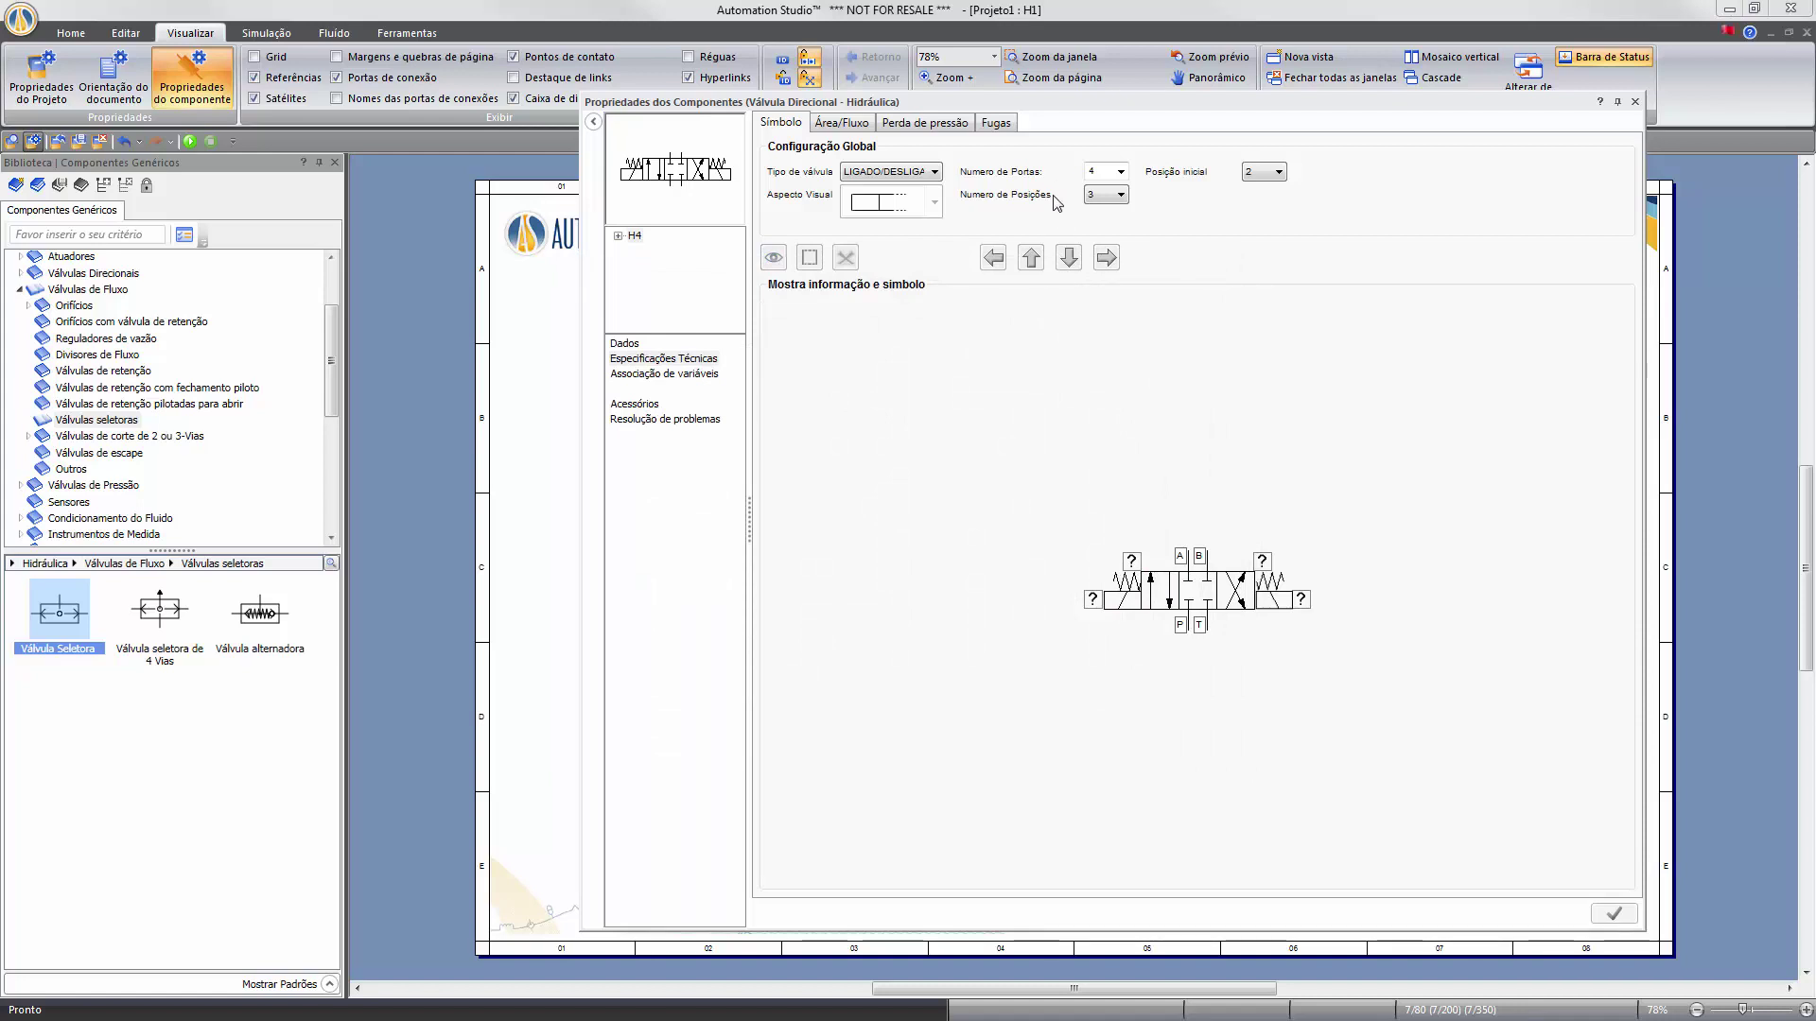
Change the directional valve's type to Proporcional and apply the change.
left_click(894, 175)
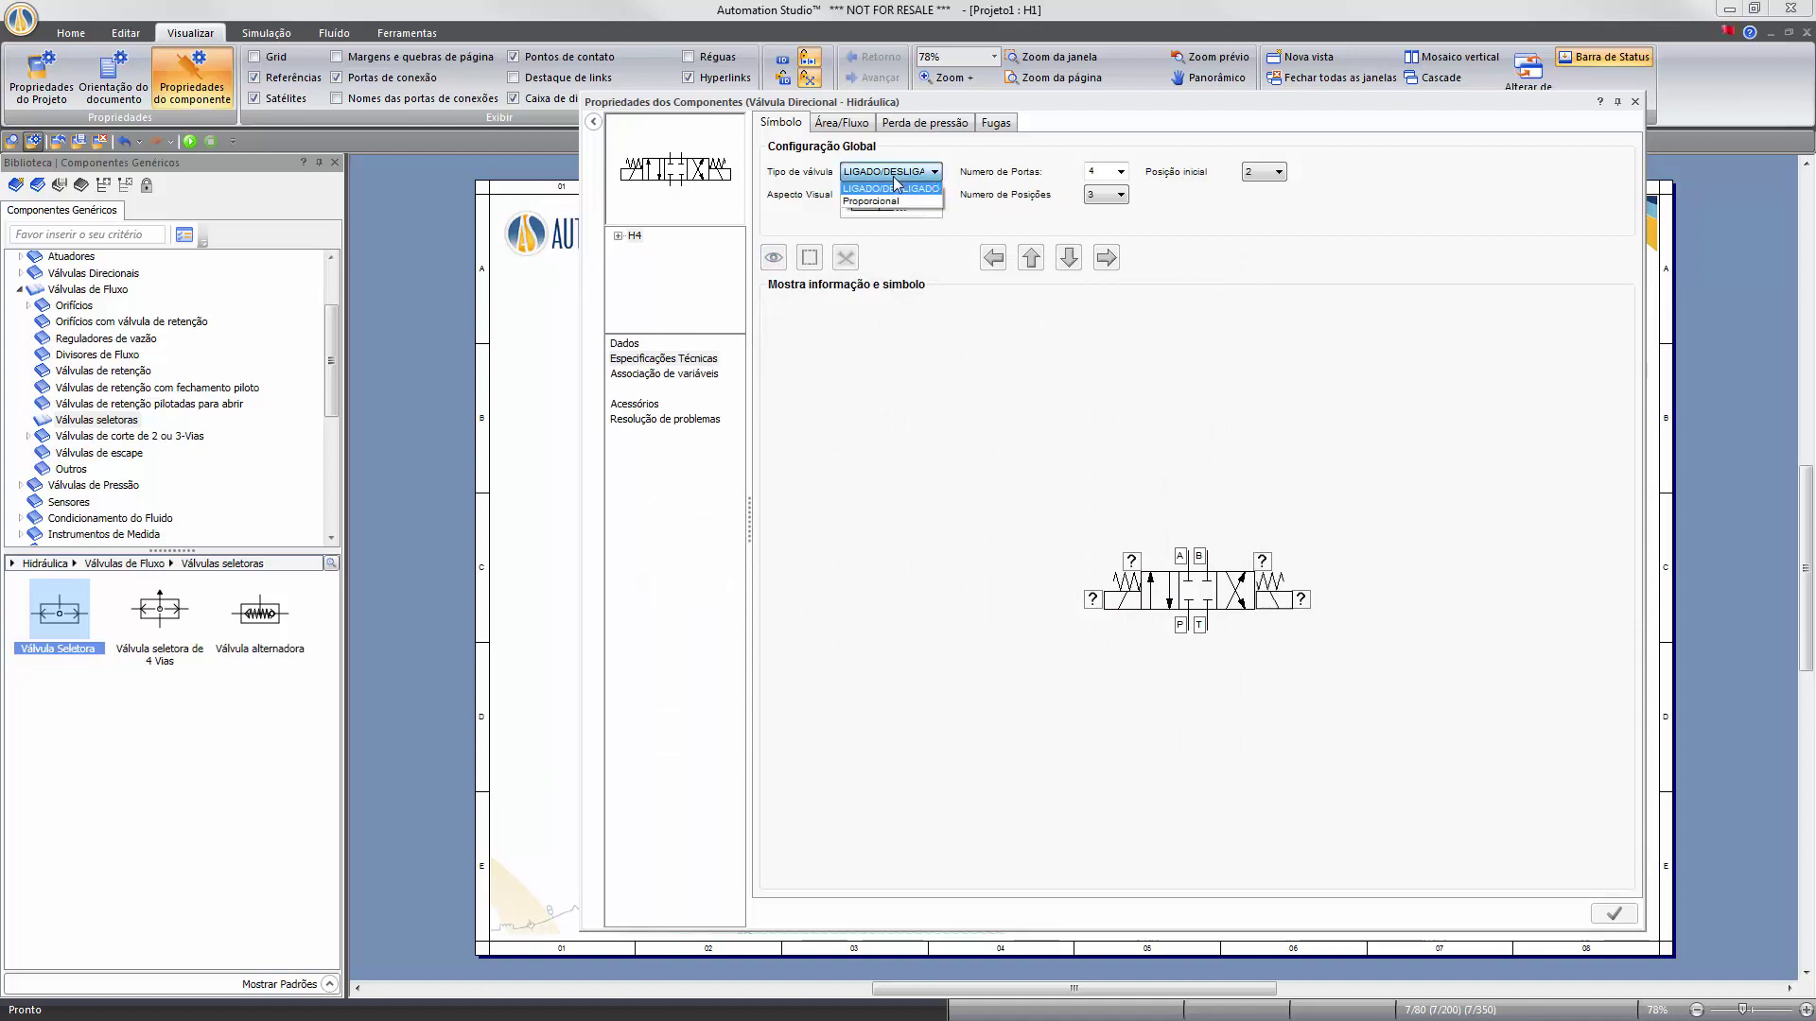
left_click(908, 201)
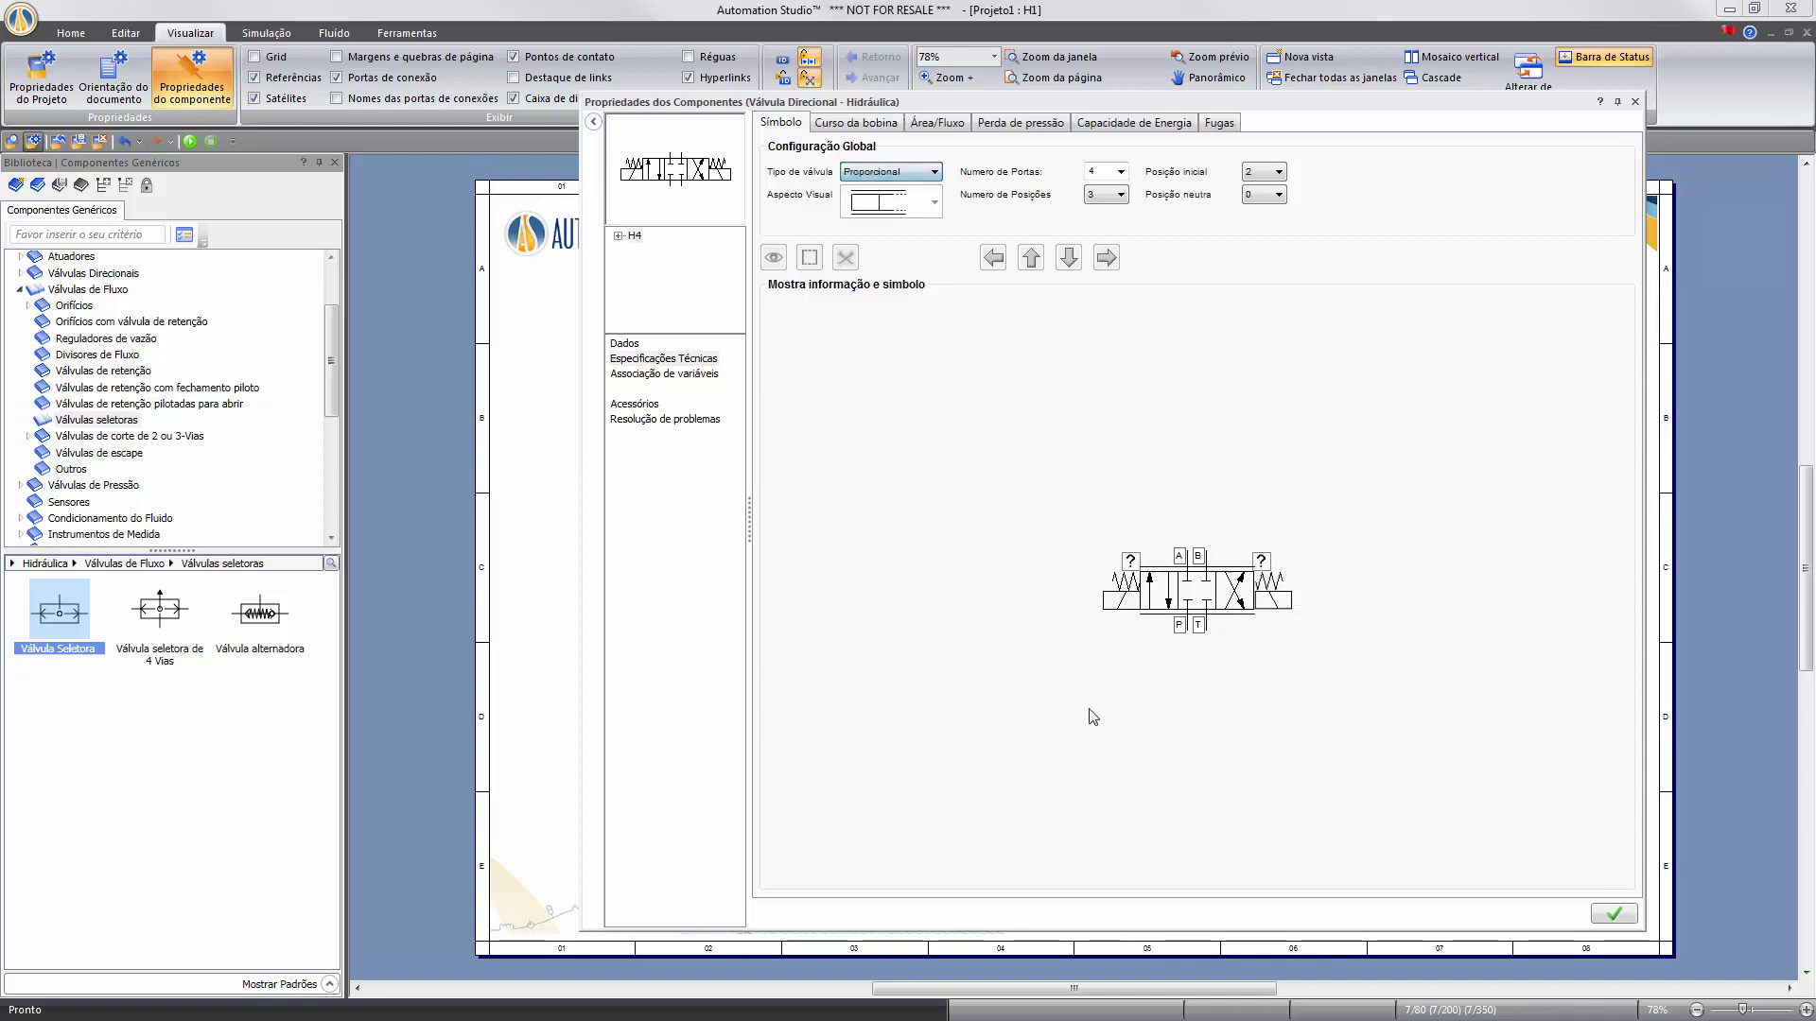
left_click(1607, 915)
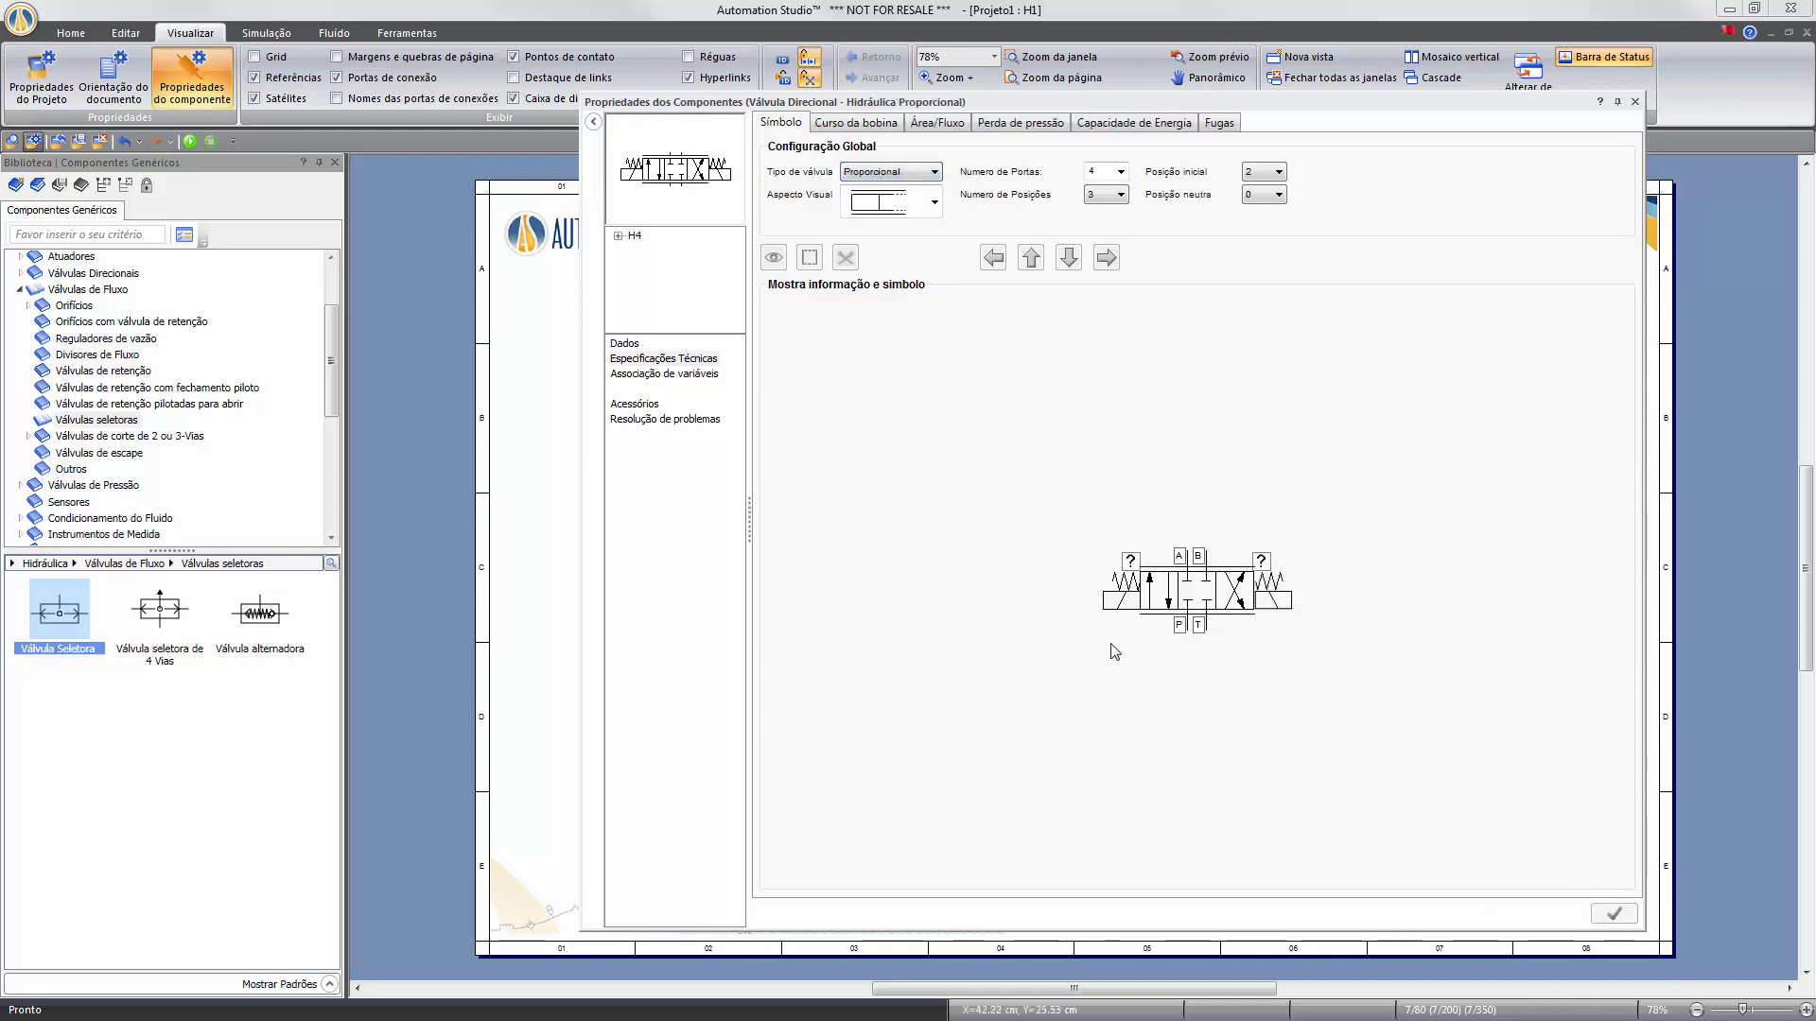
Replace the directional valve's left solenoid with a Solenóide Variável and shift it up into line with the valve body.
left_click(1116, 602)
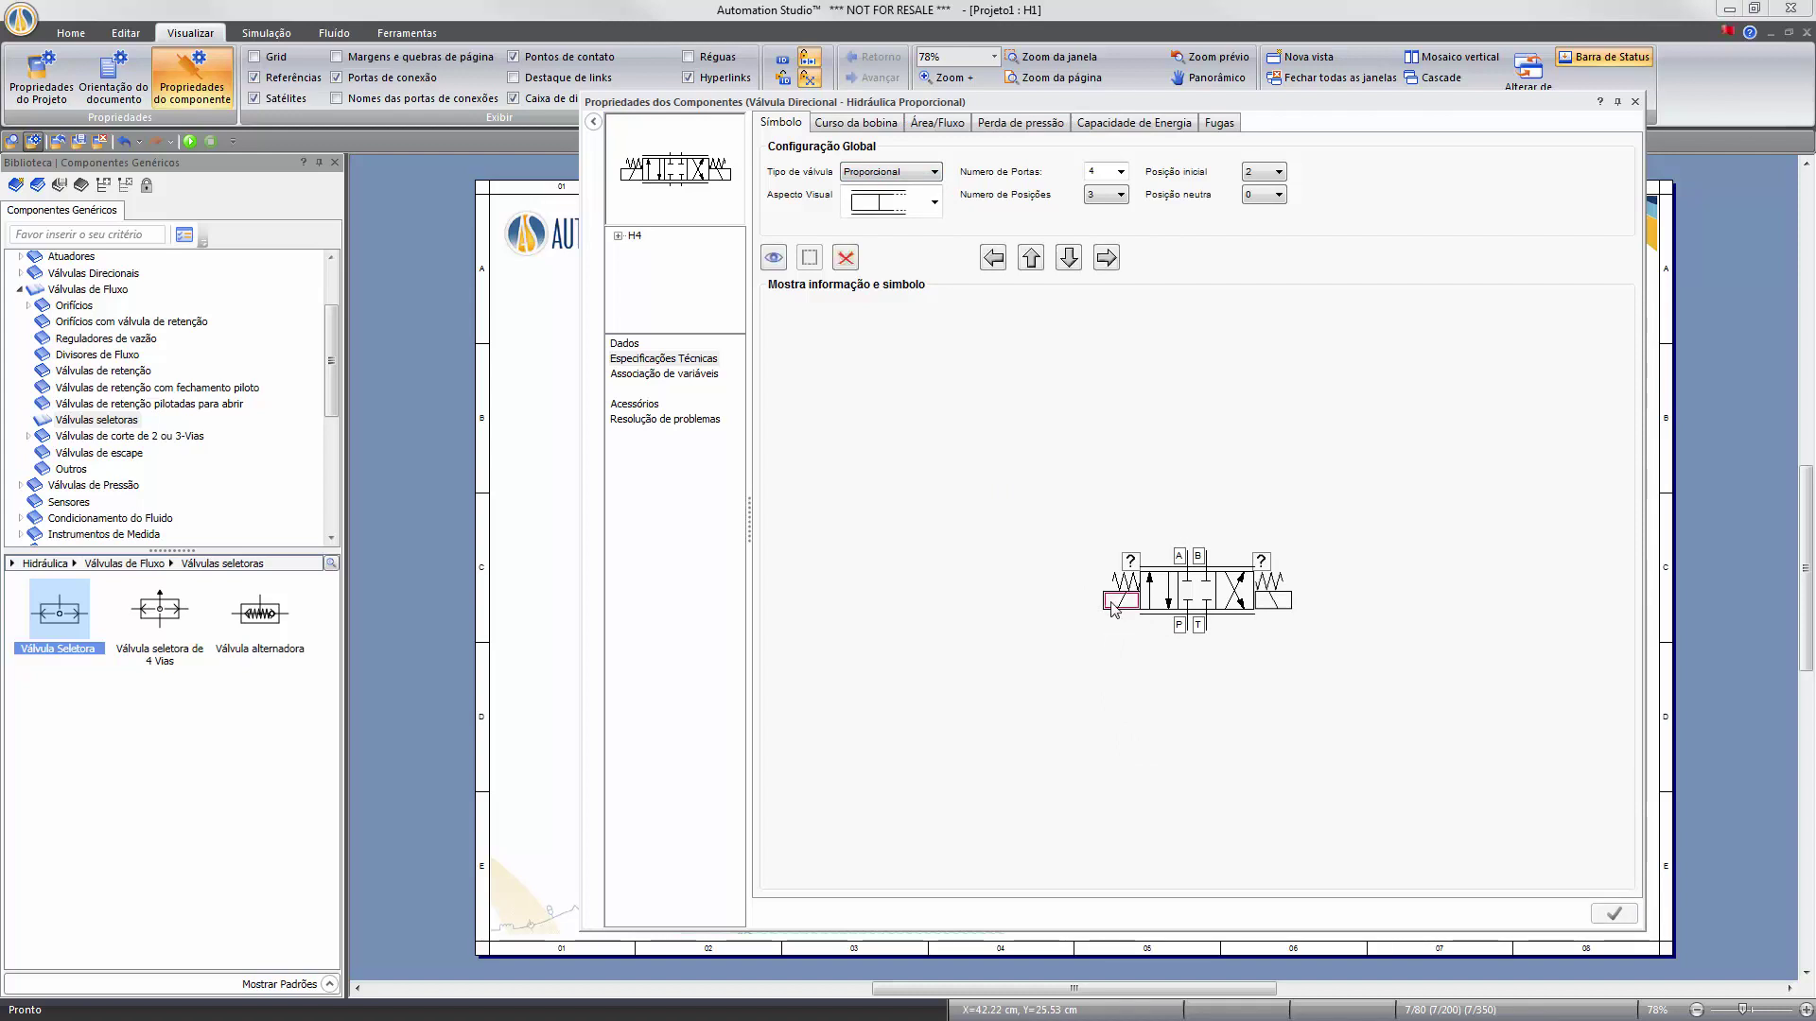
double_click(1114, 604)
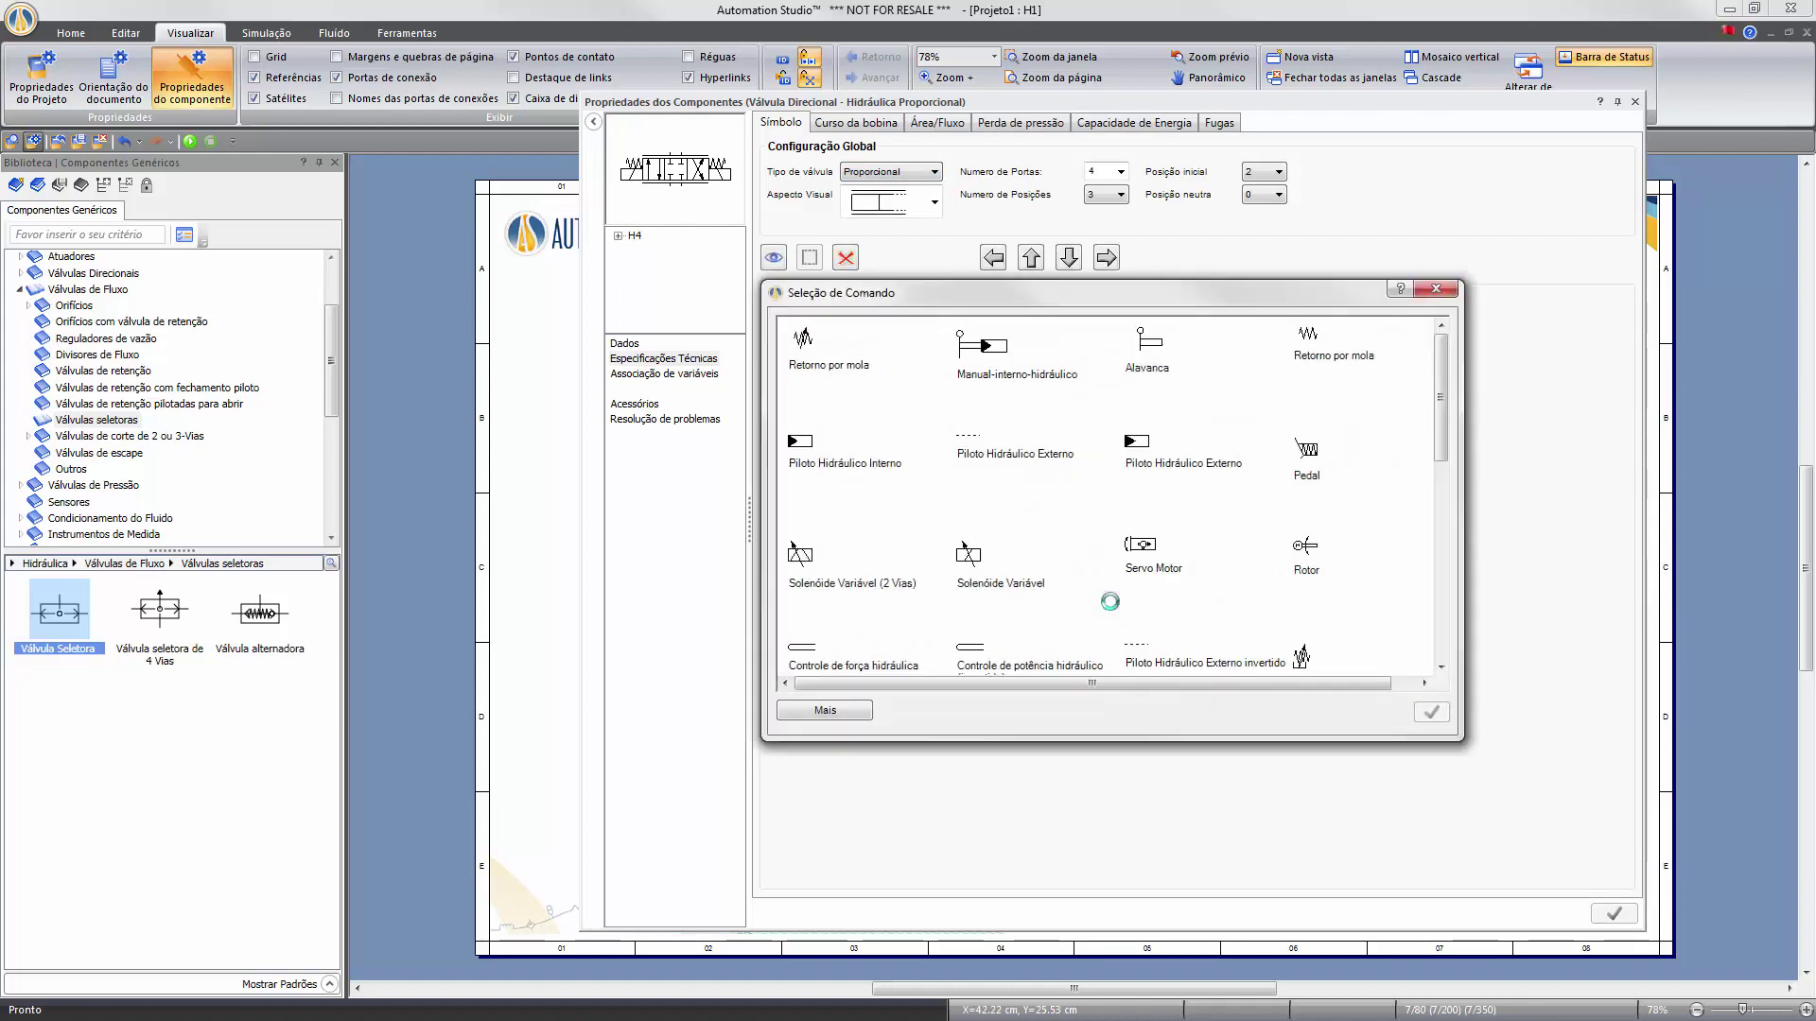
left_click_drag(1439, 412, 1439, 459)
left_click(967, 431)
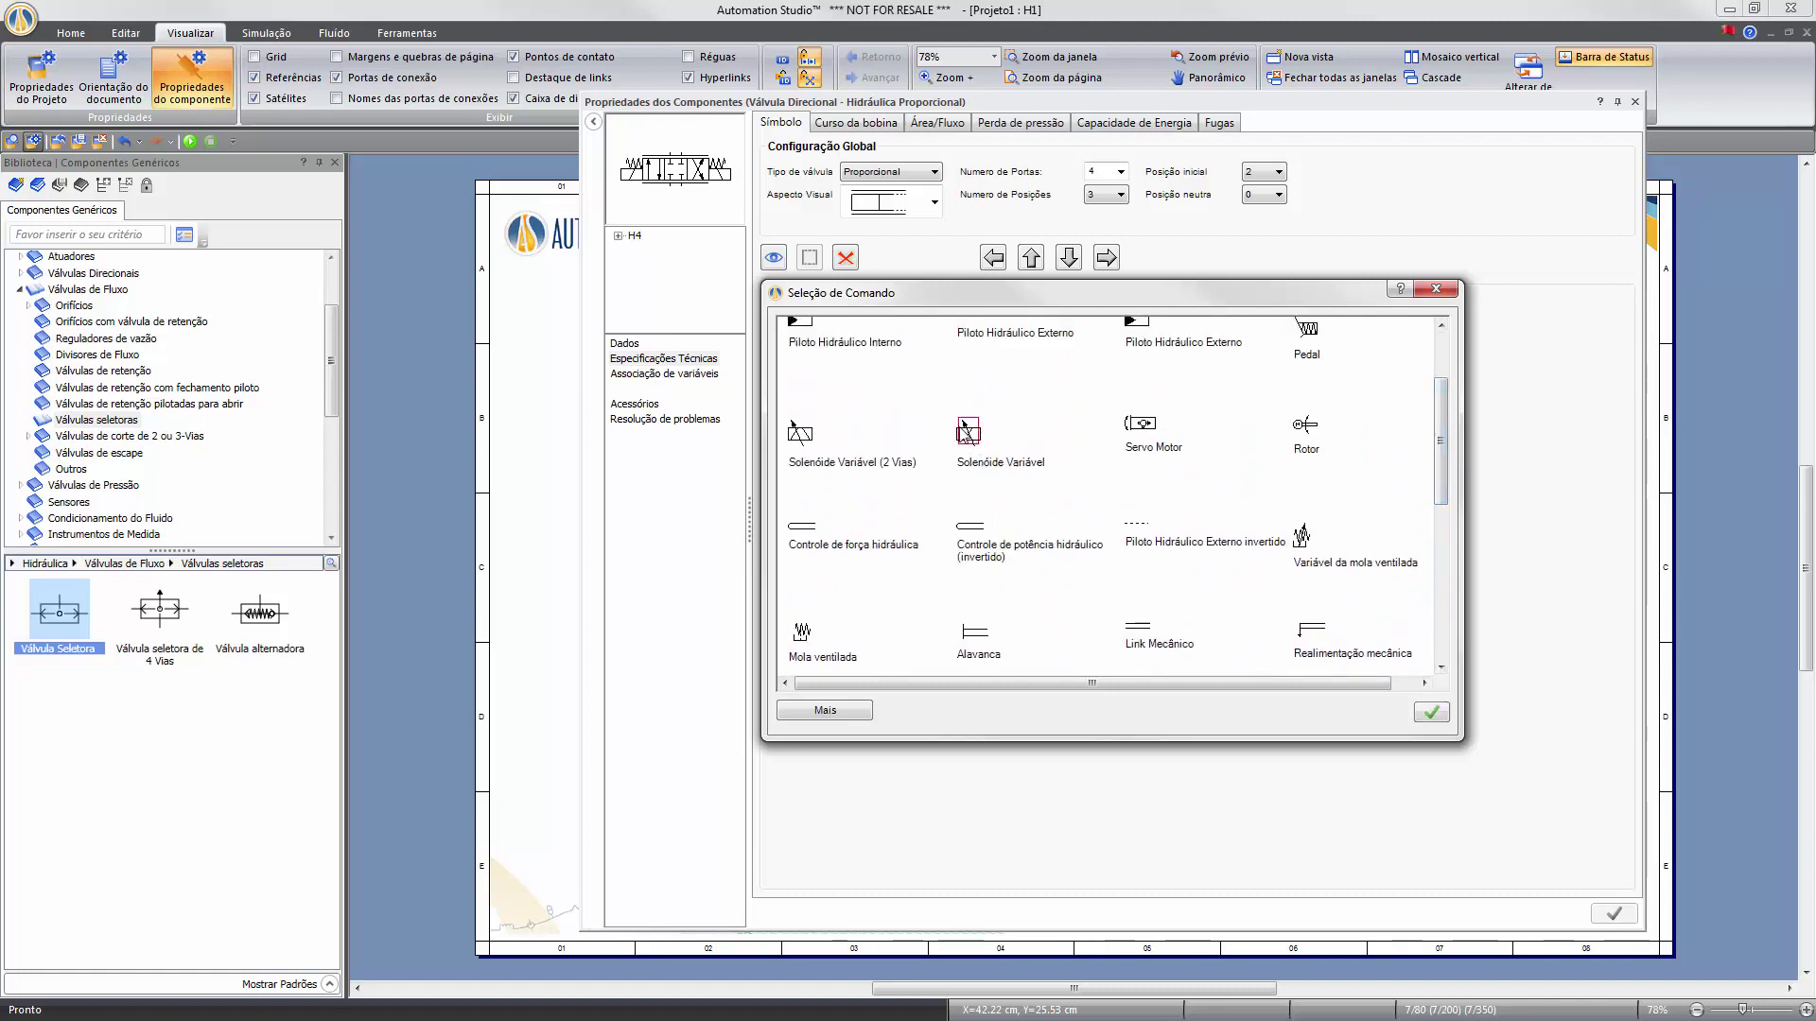
double_click(967, 430)
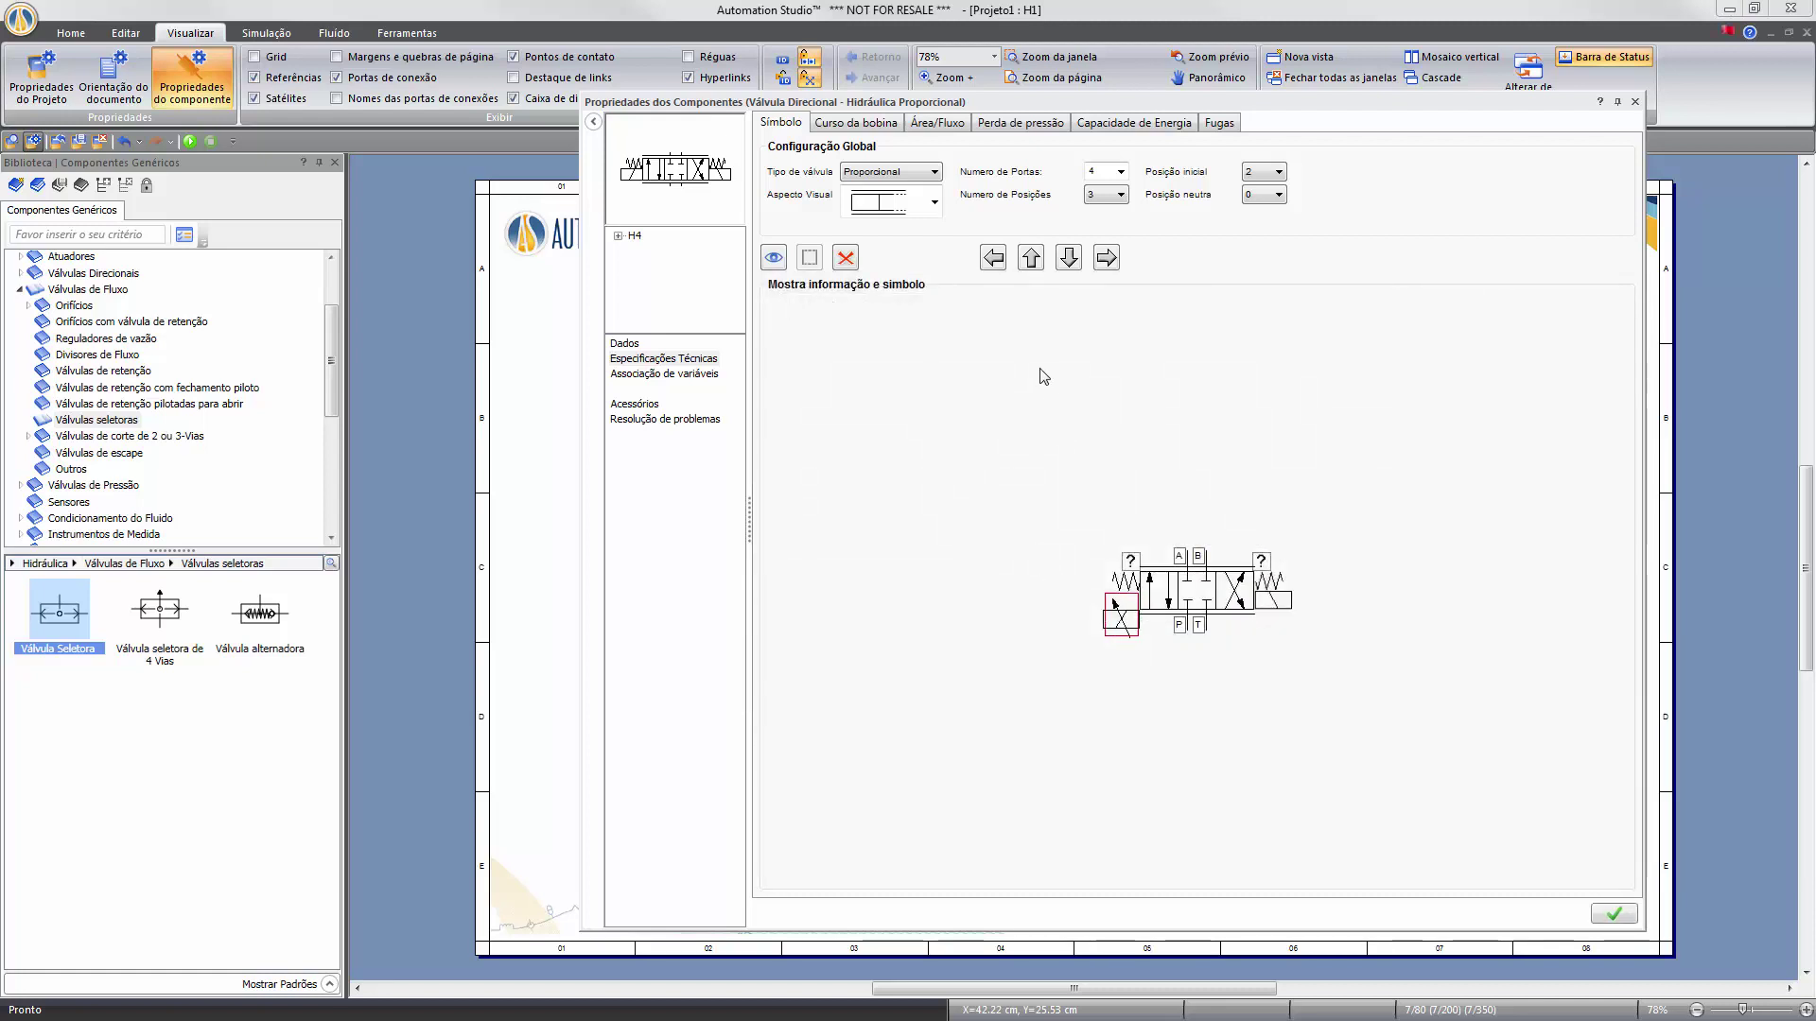
left_click(1031, 257)
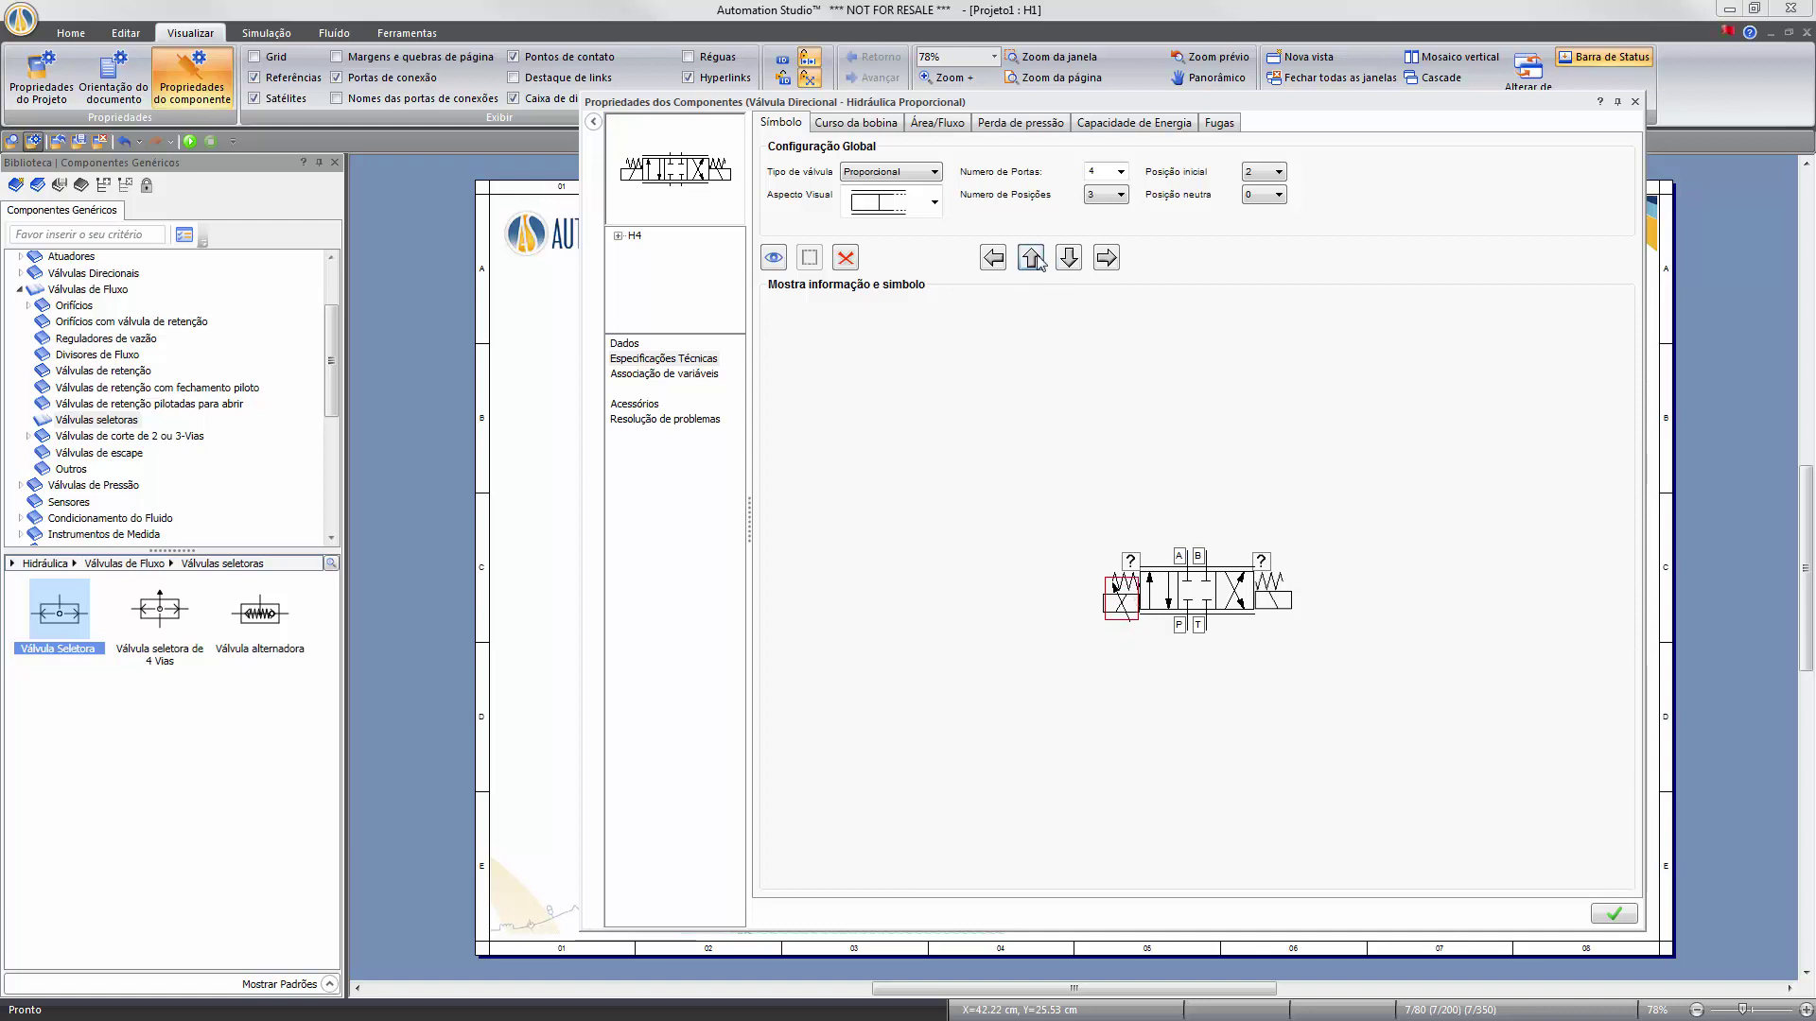
left_click(1035, 259)
Replace the directional valve's right solenoid with a Solenóide Variável, shift it up into line and apply the configuration.
double_click(1272, 602)
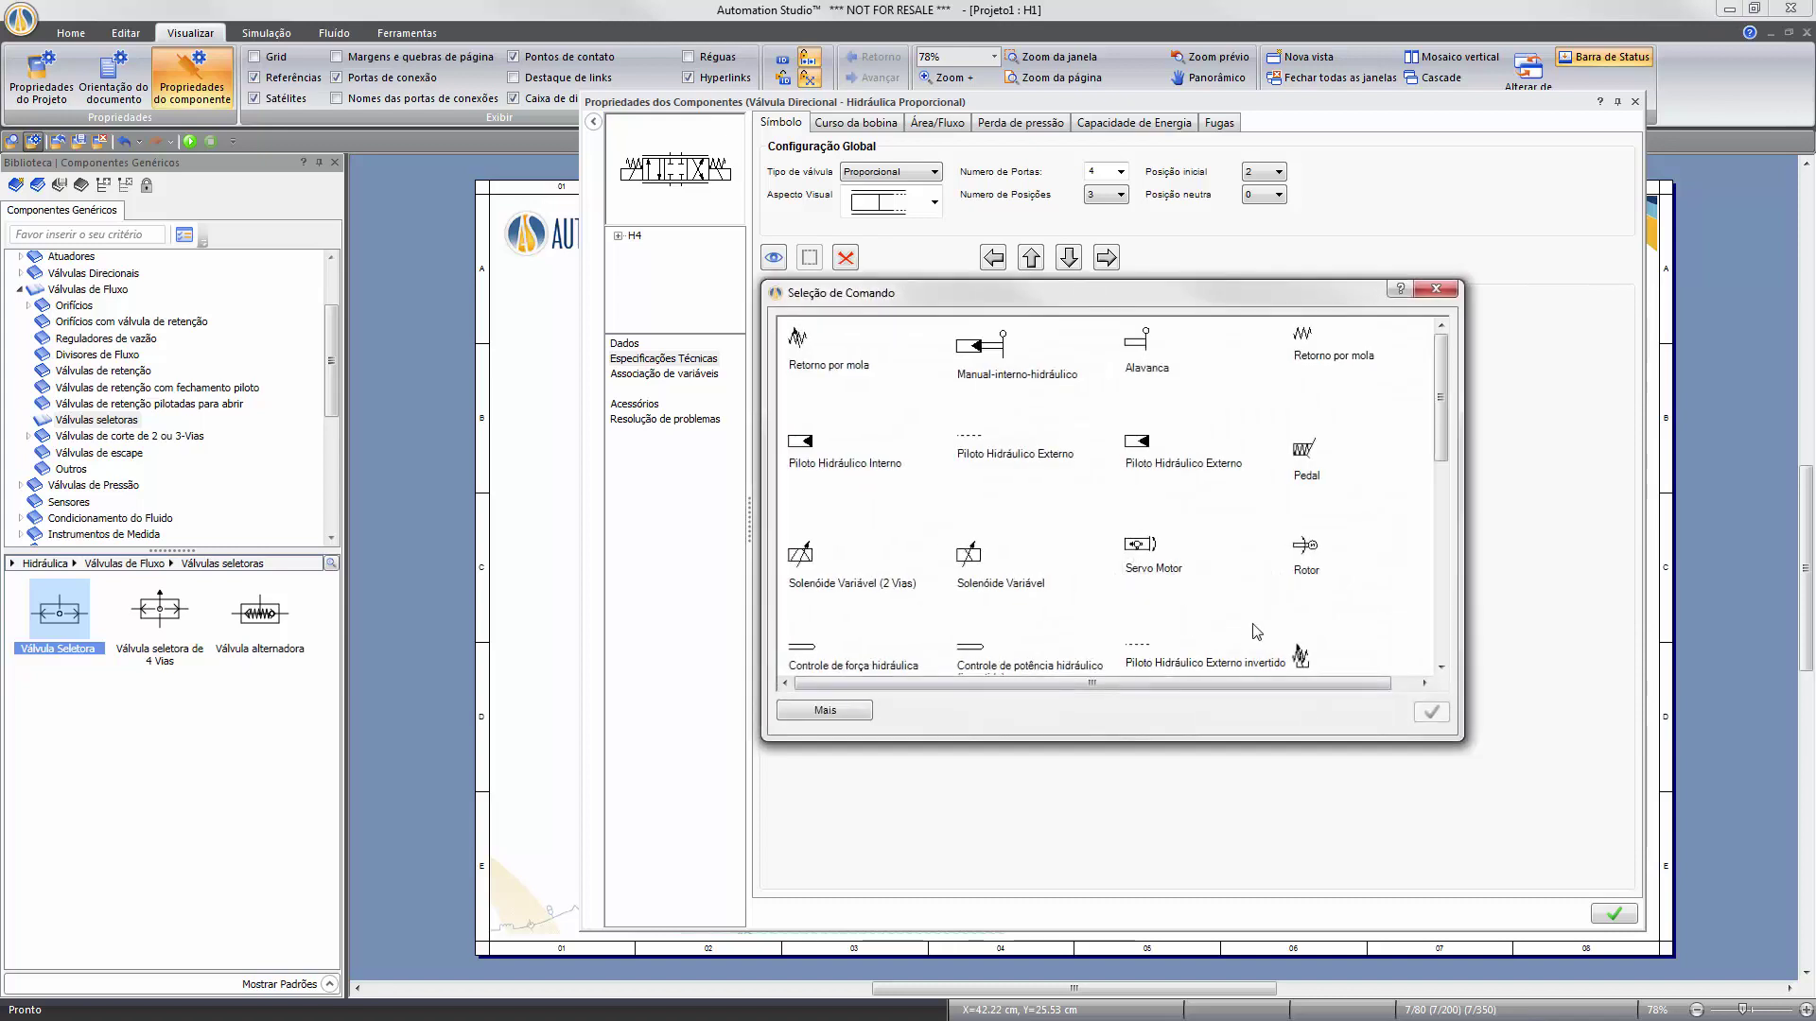
double_click(975, 556)
left_click(1030, 258)
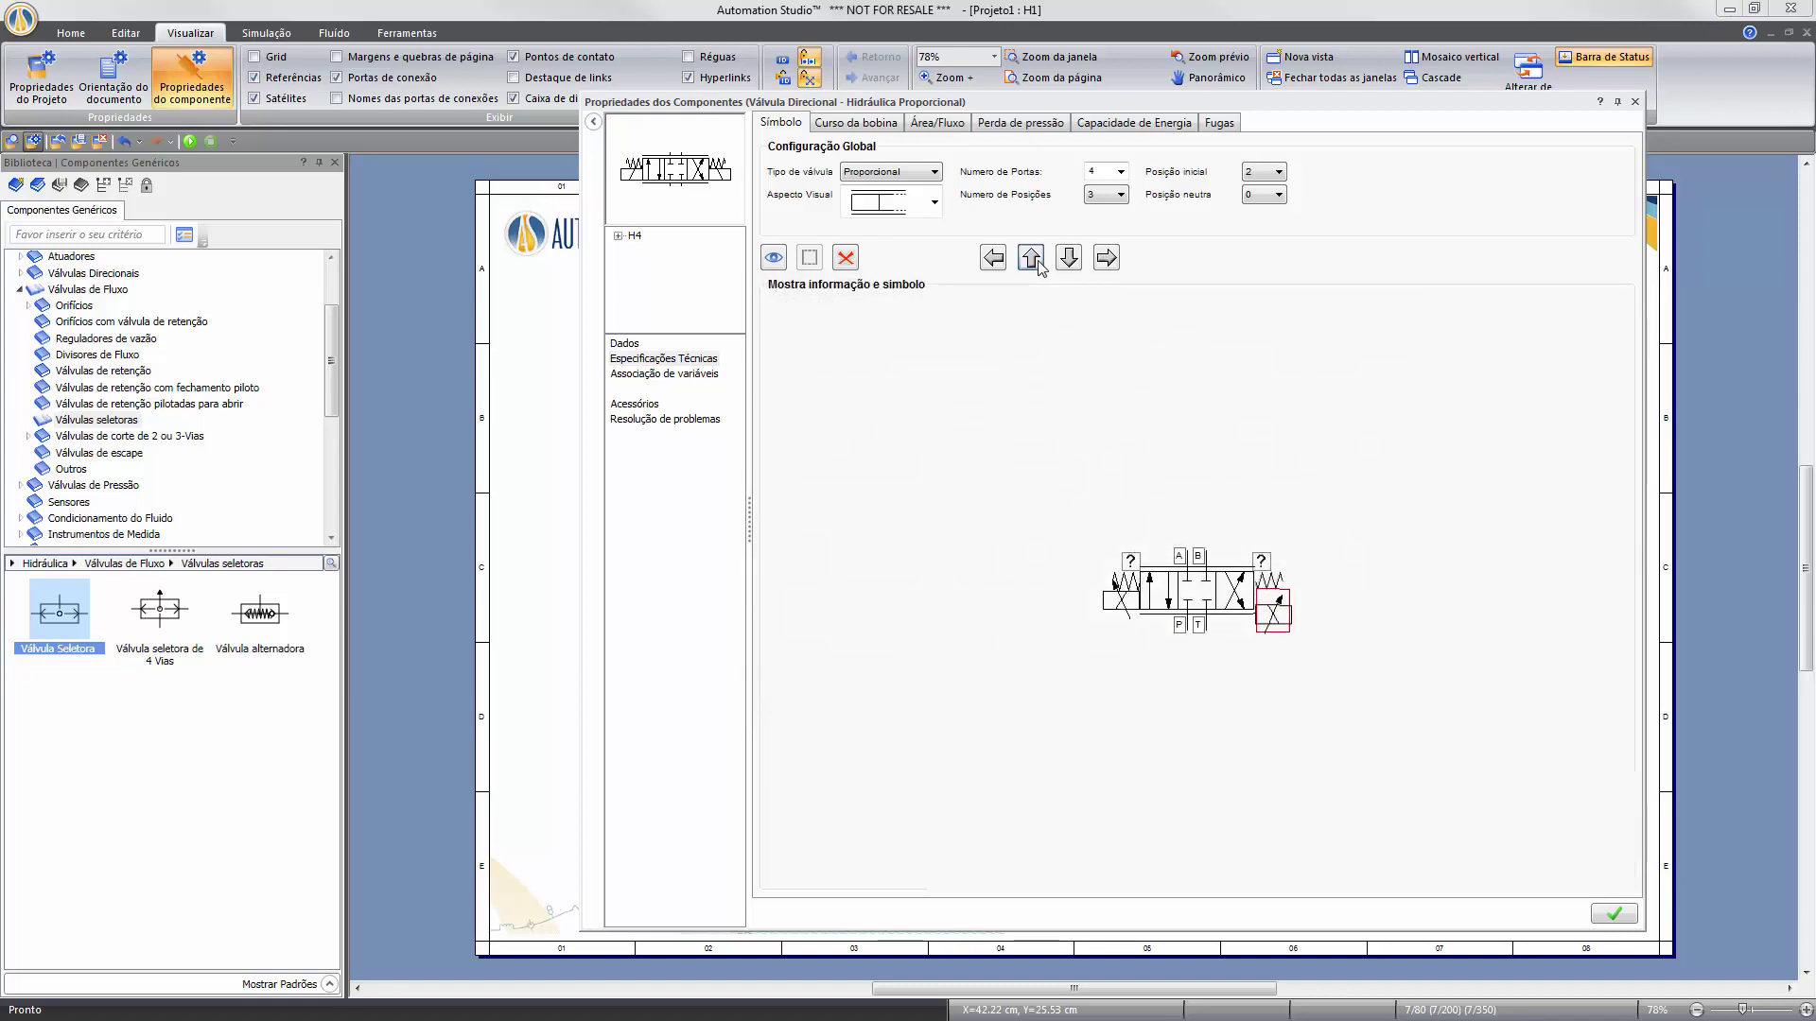
left_click(1030, 258)
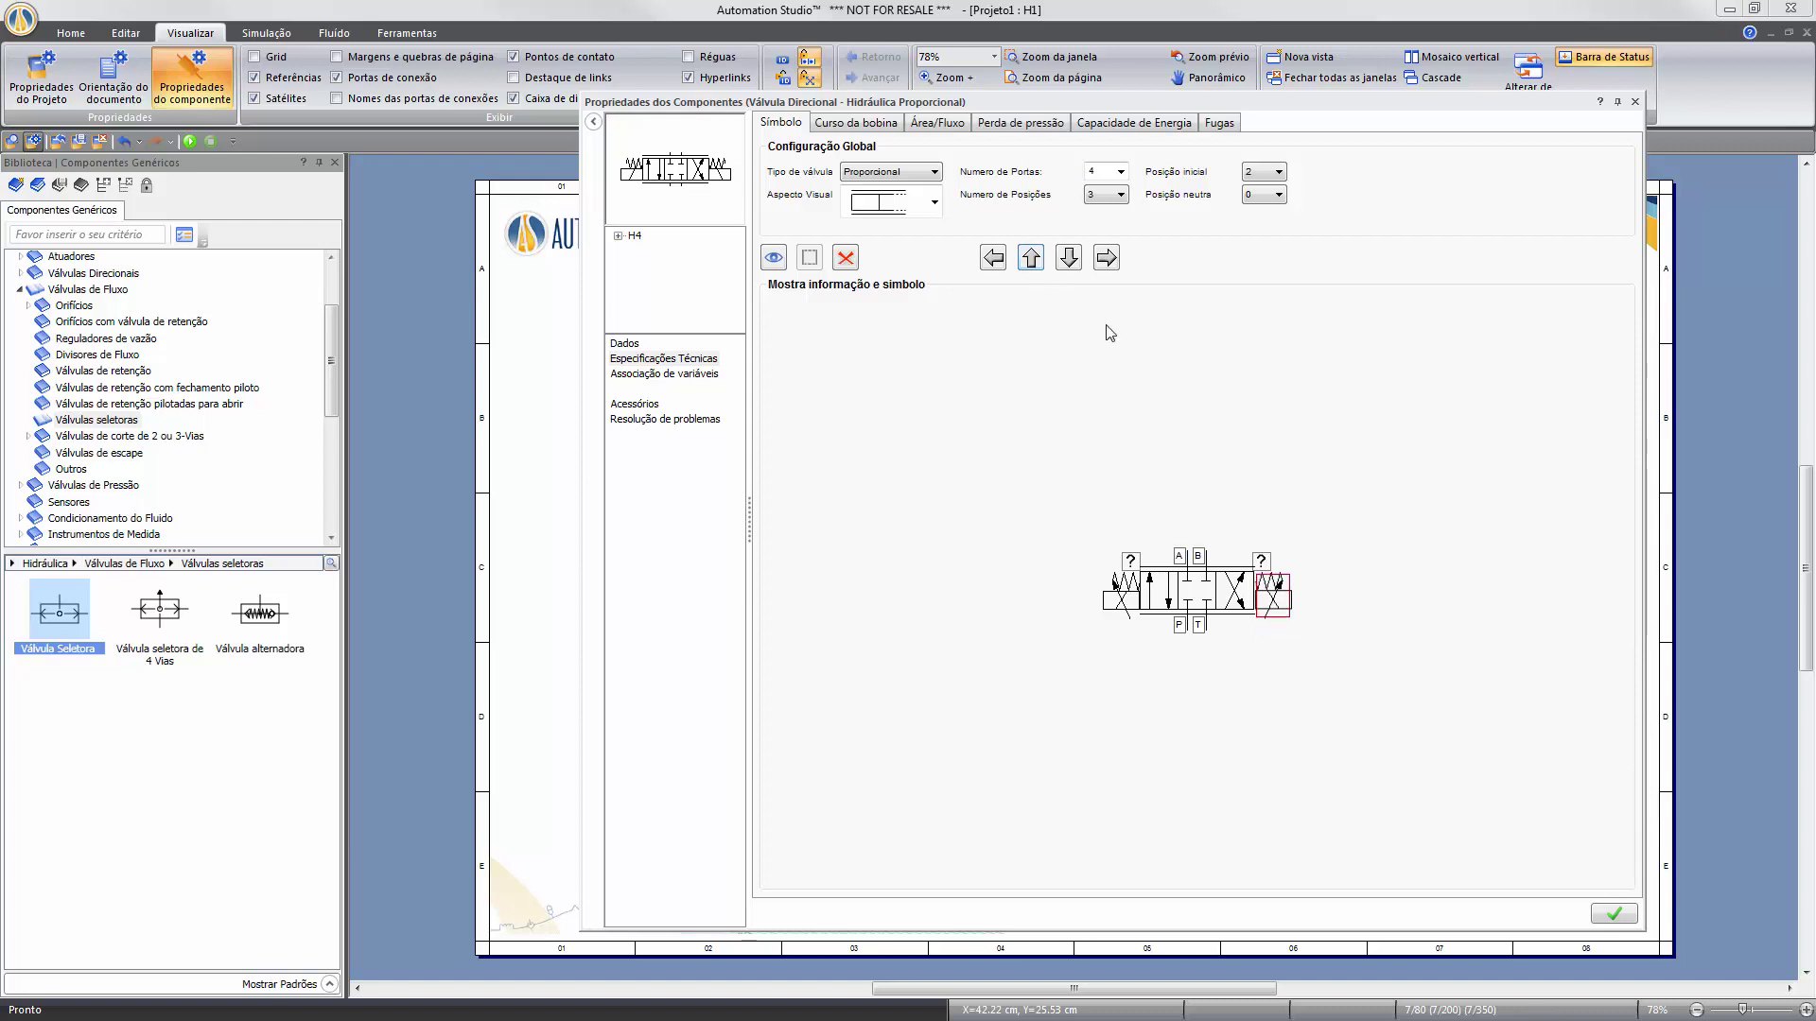
left_click(1613, 916)
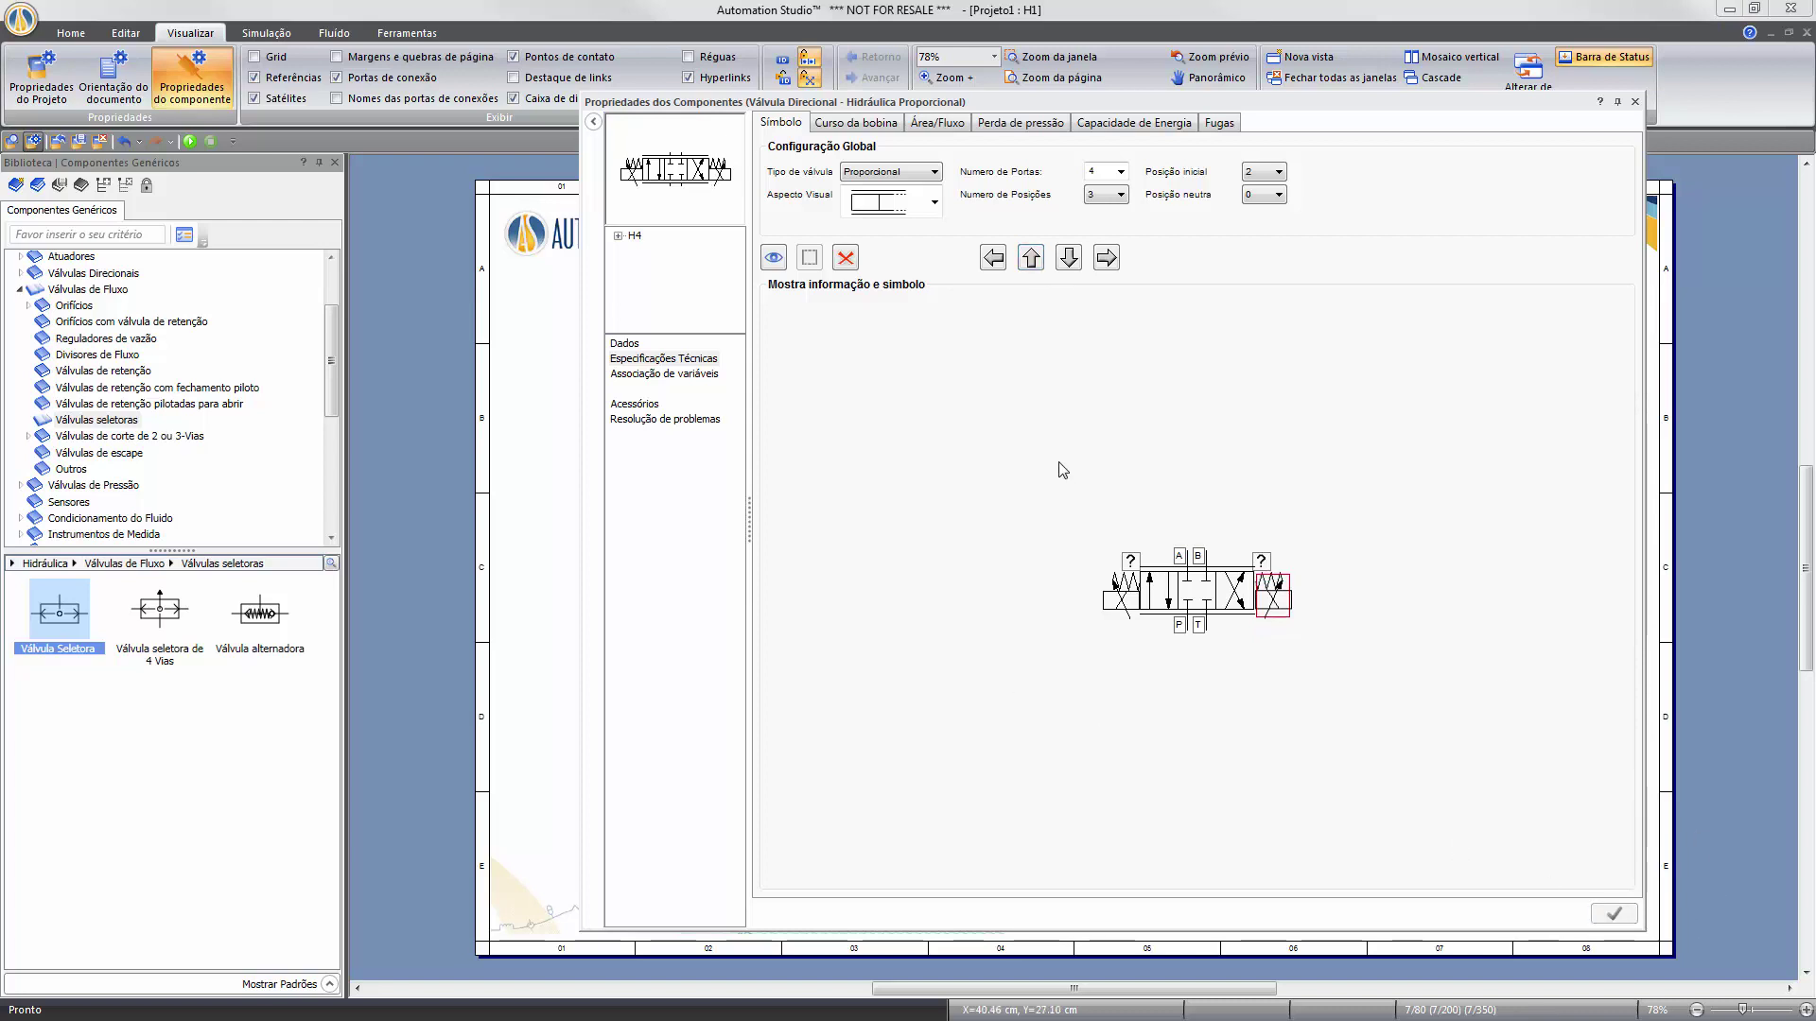
Set the pressure drop in the fluid settings of the directional valve's flow curve to 10 bar and apply it.
left_click(939, 124)
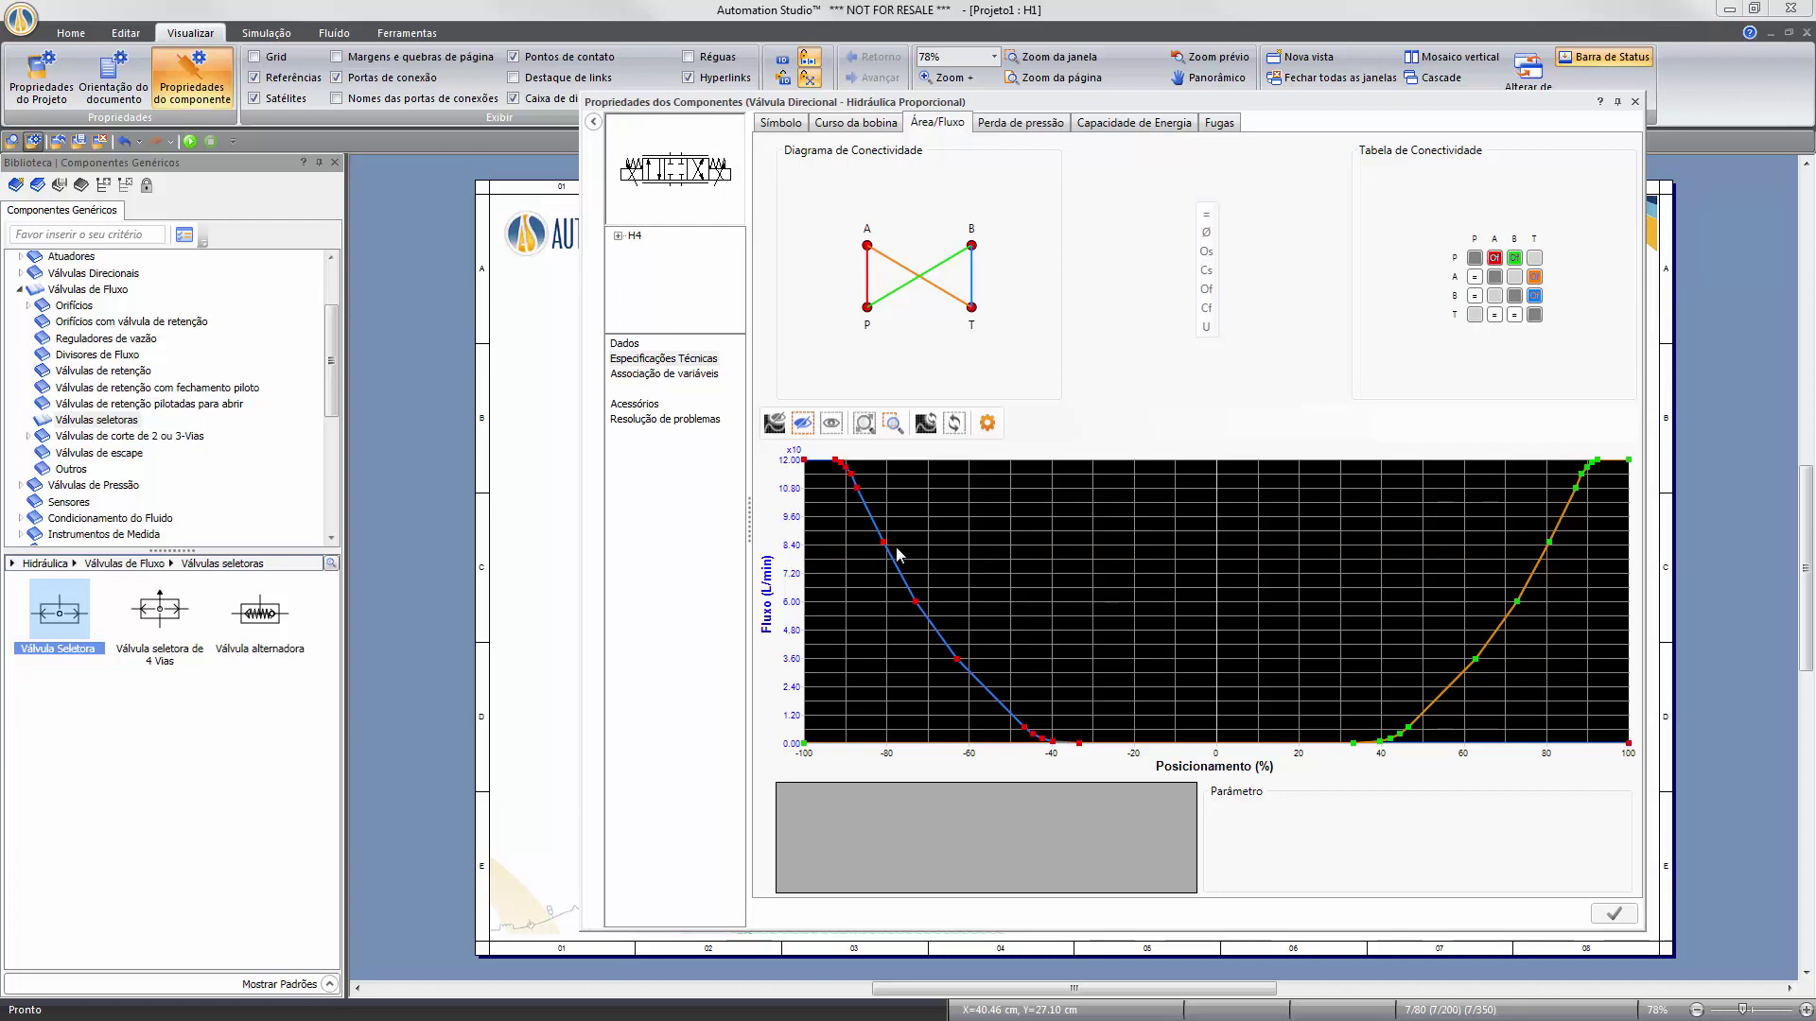
left_click(999, 425)
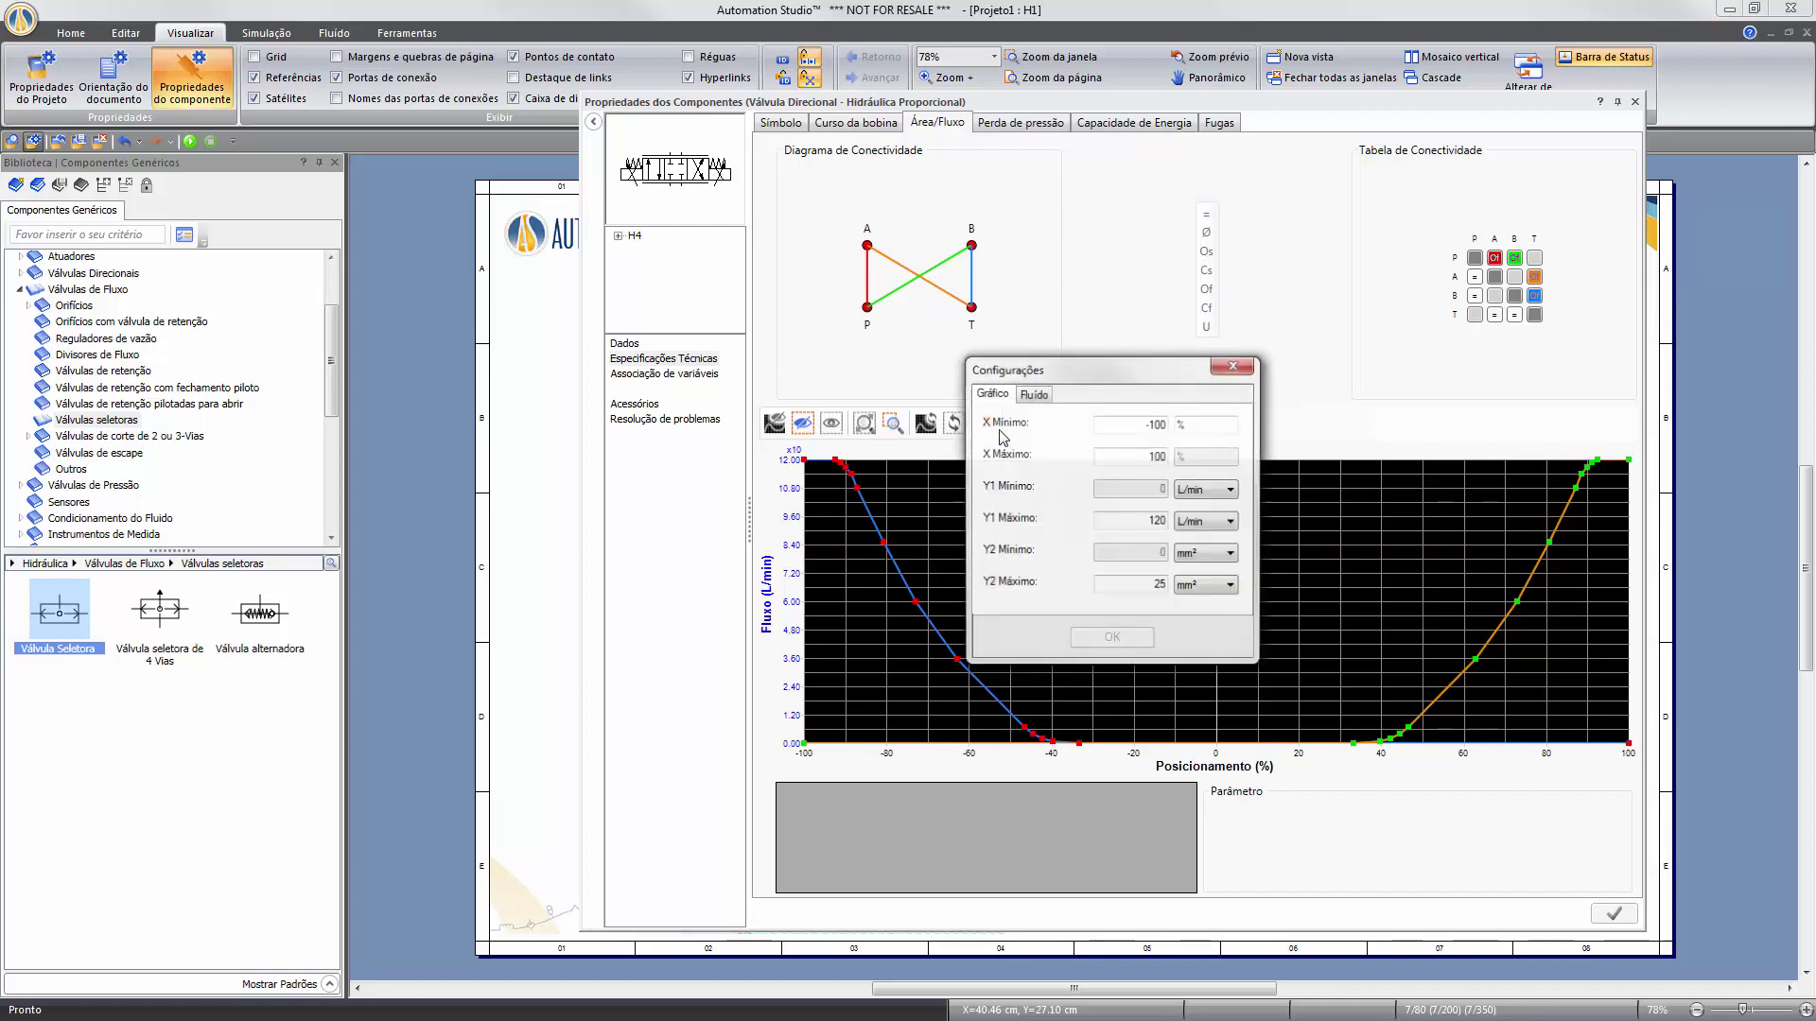
left_click(1044, 397)
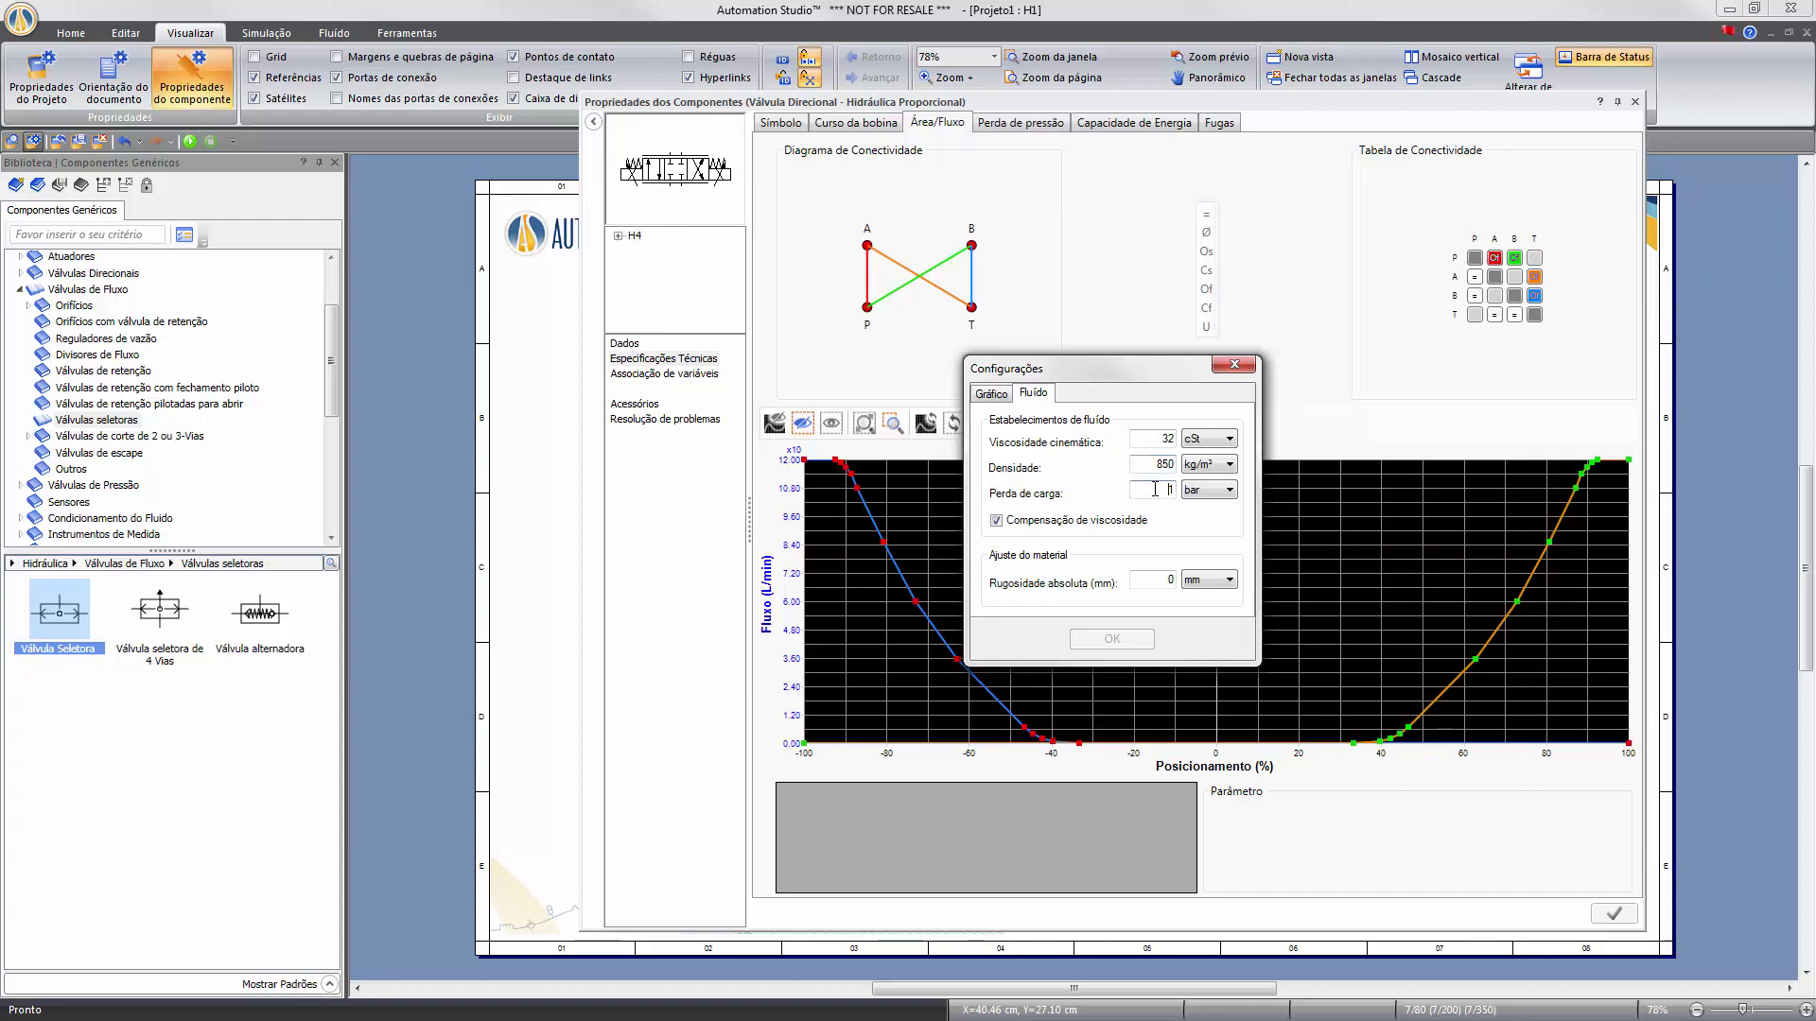
left_click_drag(1139, 489, 1175, 490)
type("1")
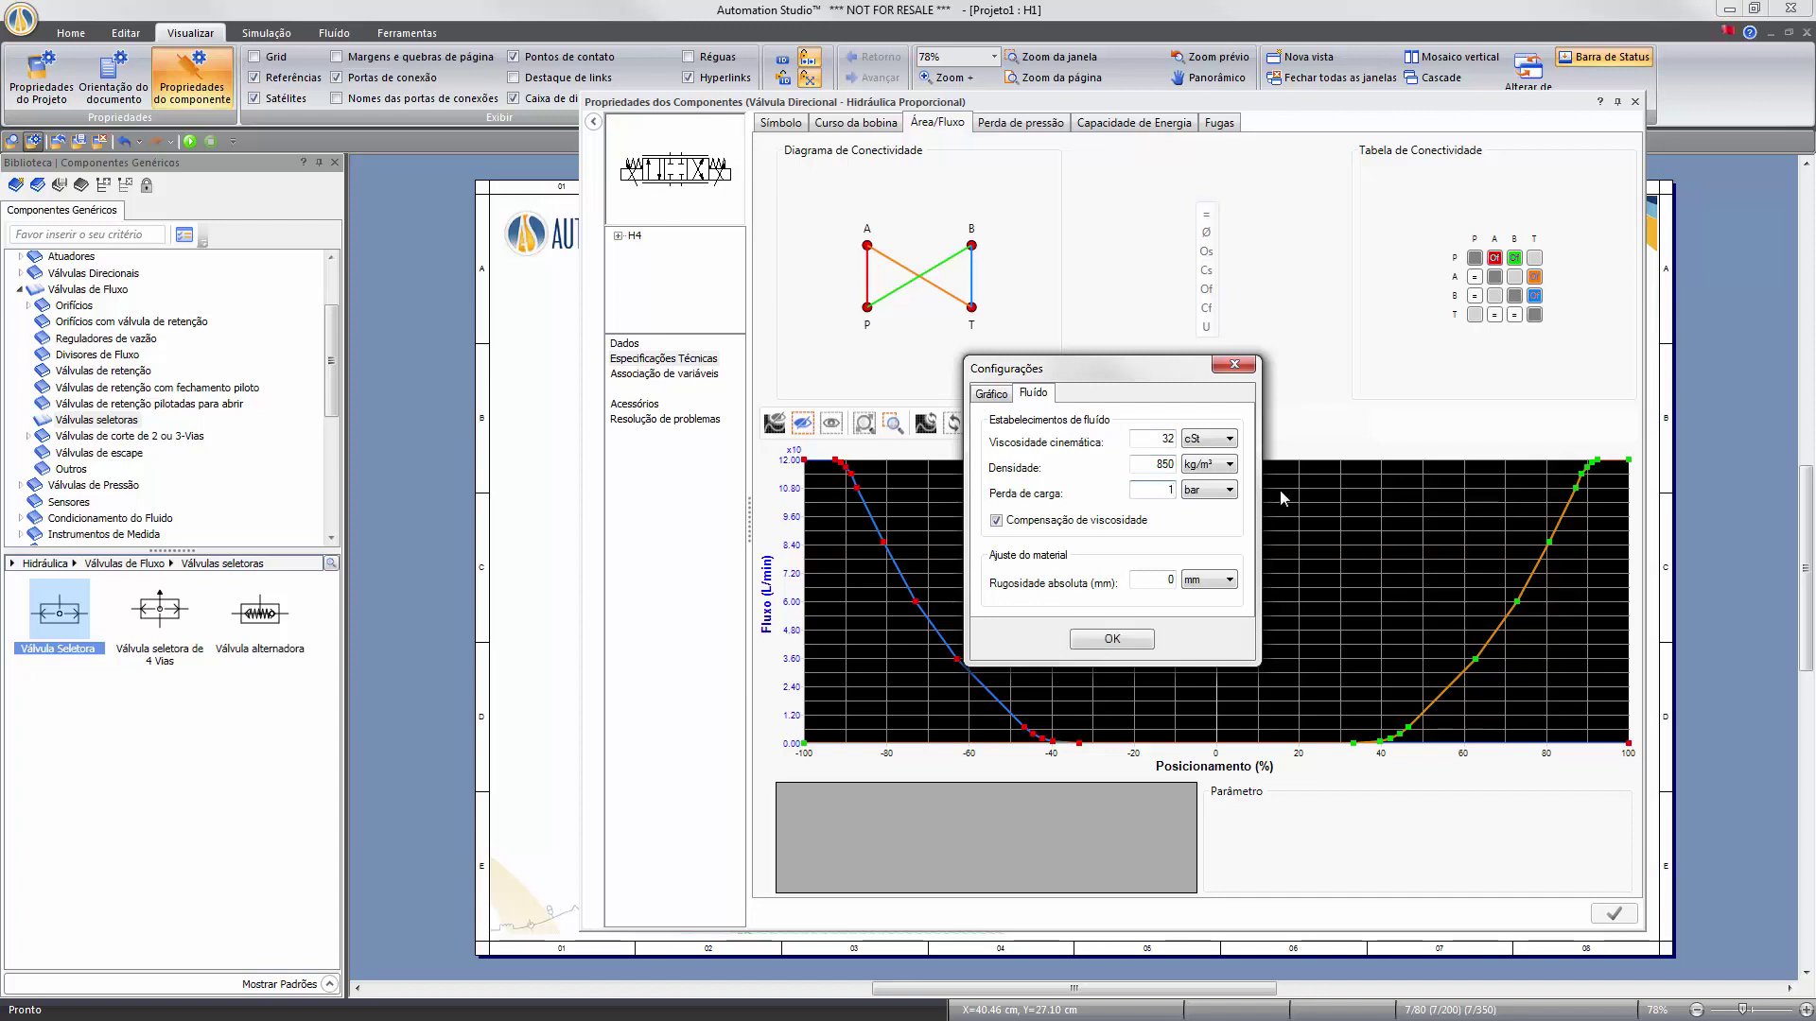
type("0")
left_click(1152, 641)
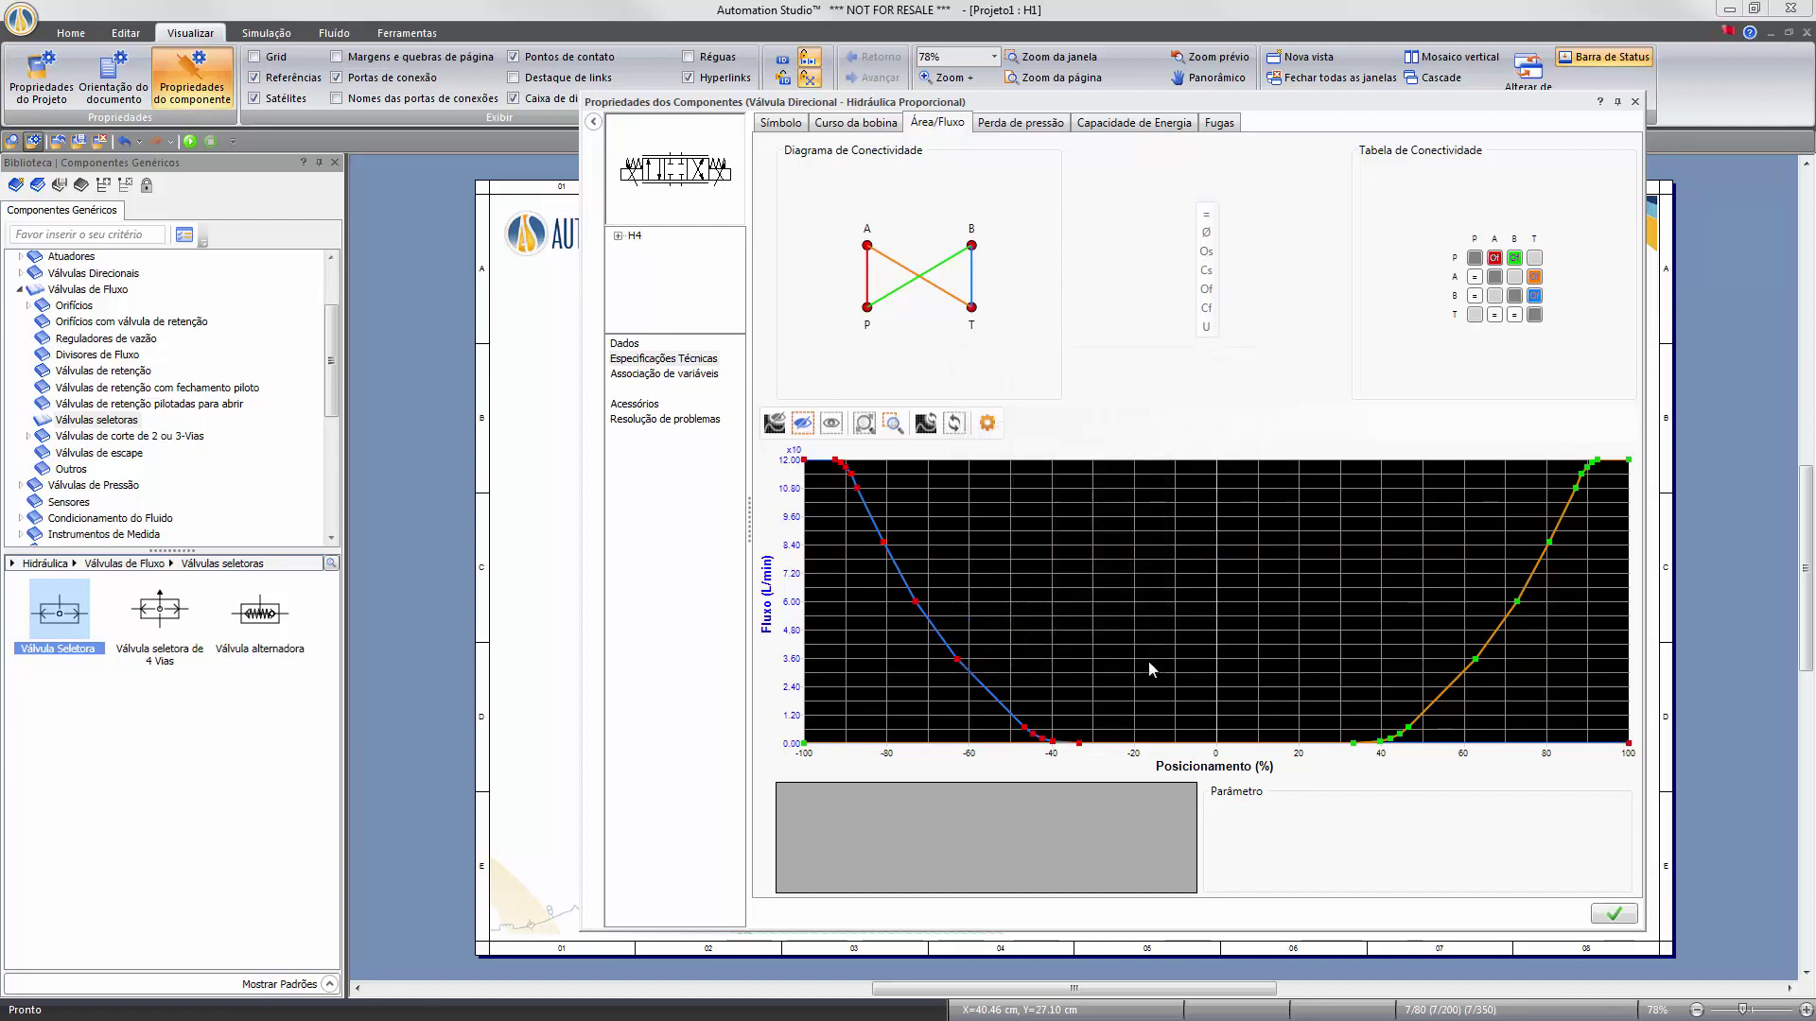
left_click(1613, 913)
left_click(1634, 102)
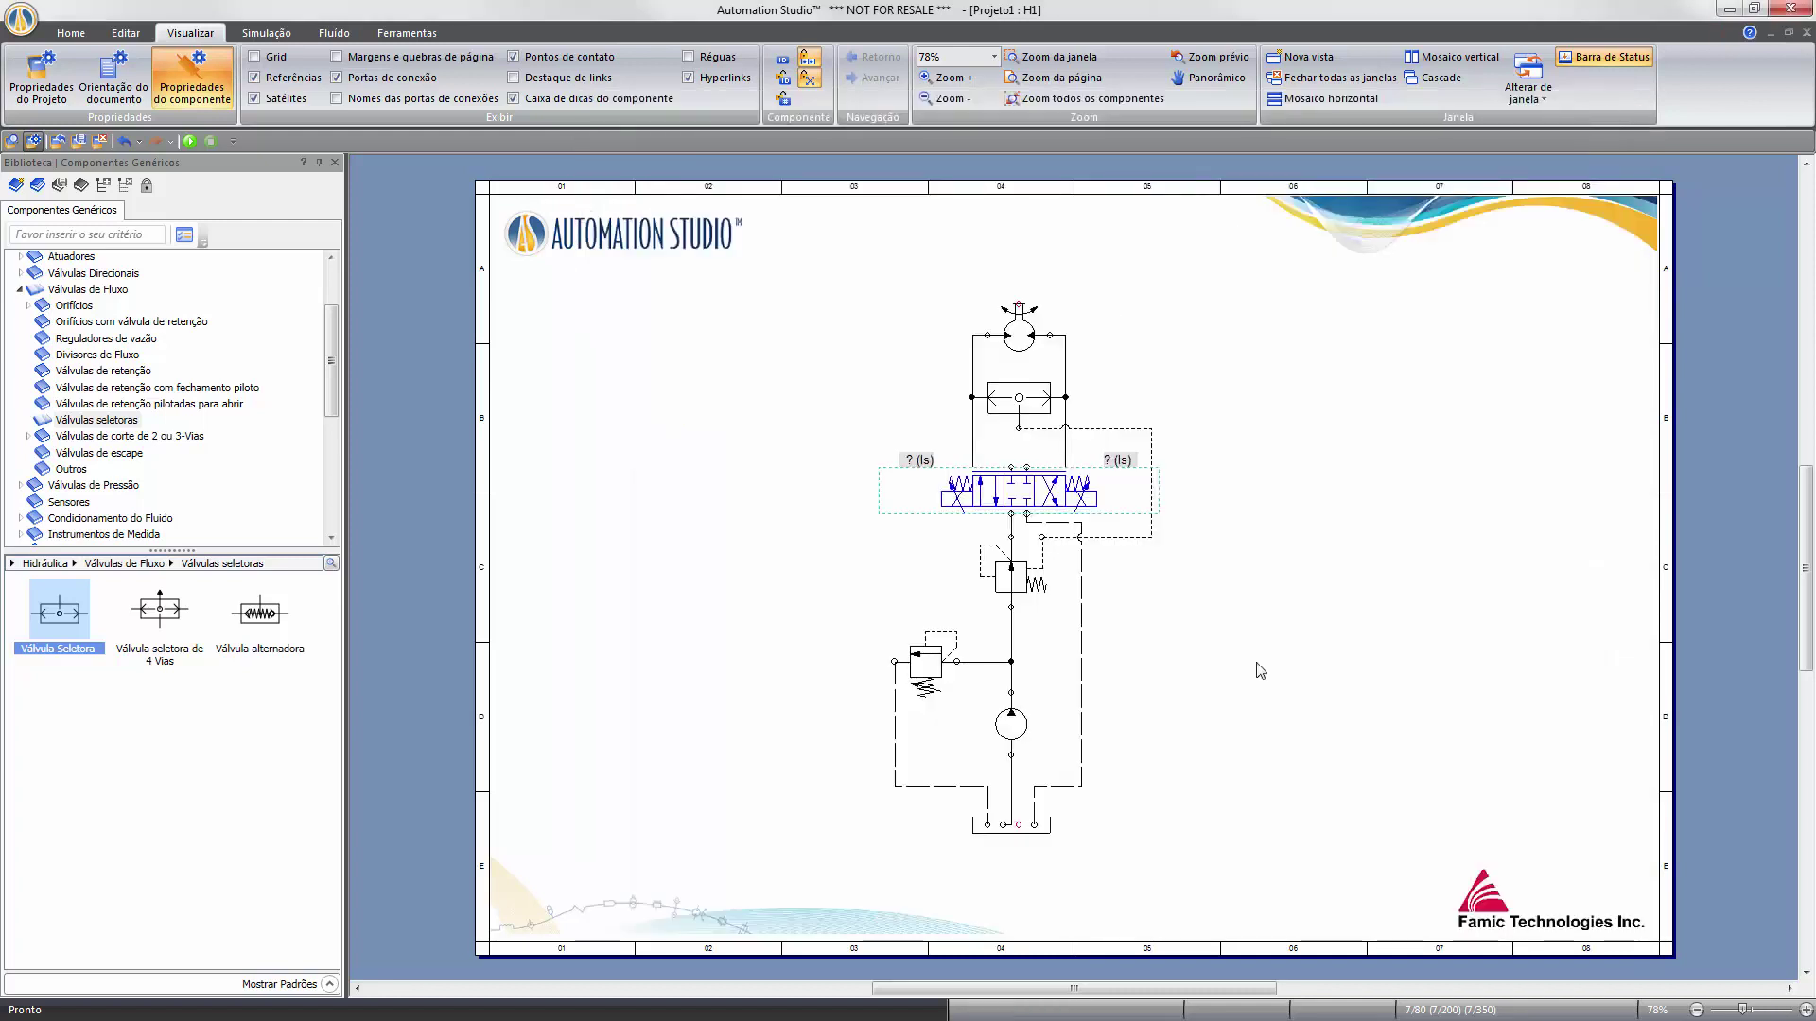
Check the set pressure in the properties of the pressure compensator below the directional valve.
left_click(1011, 579)
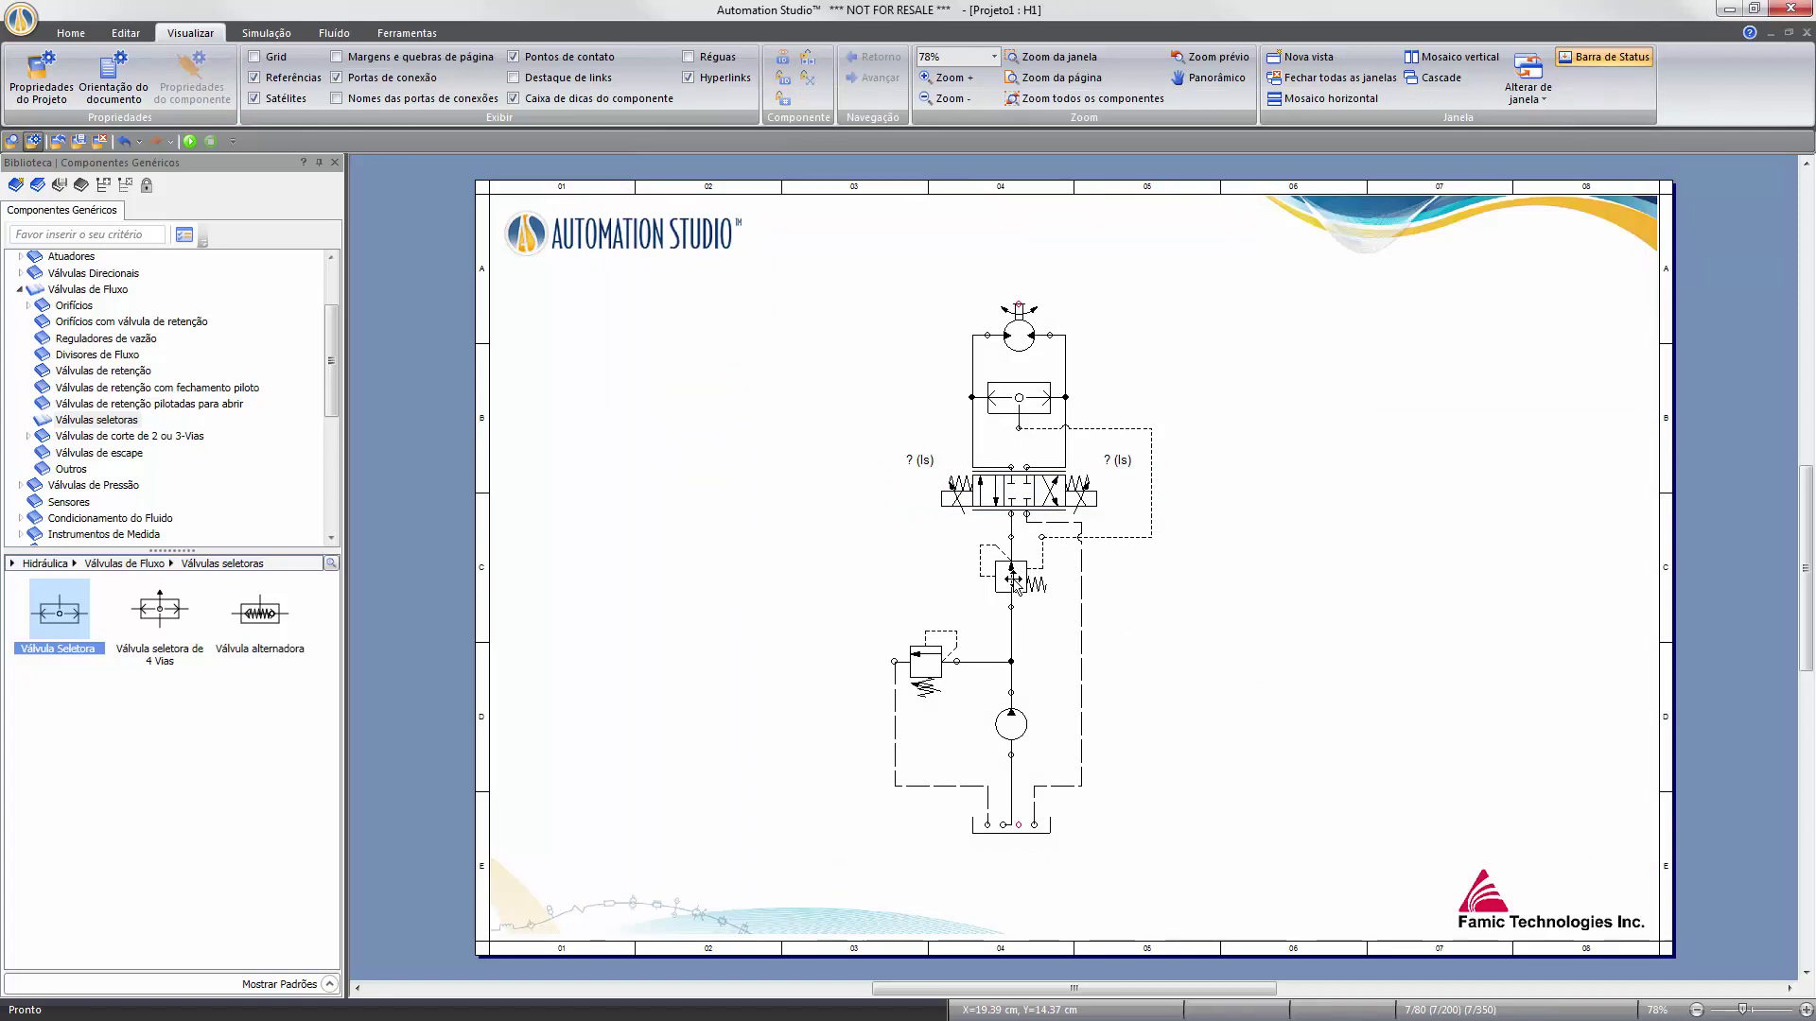
double_click(1012, 579)
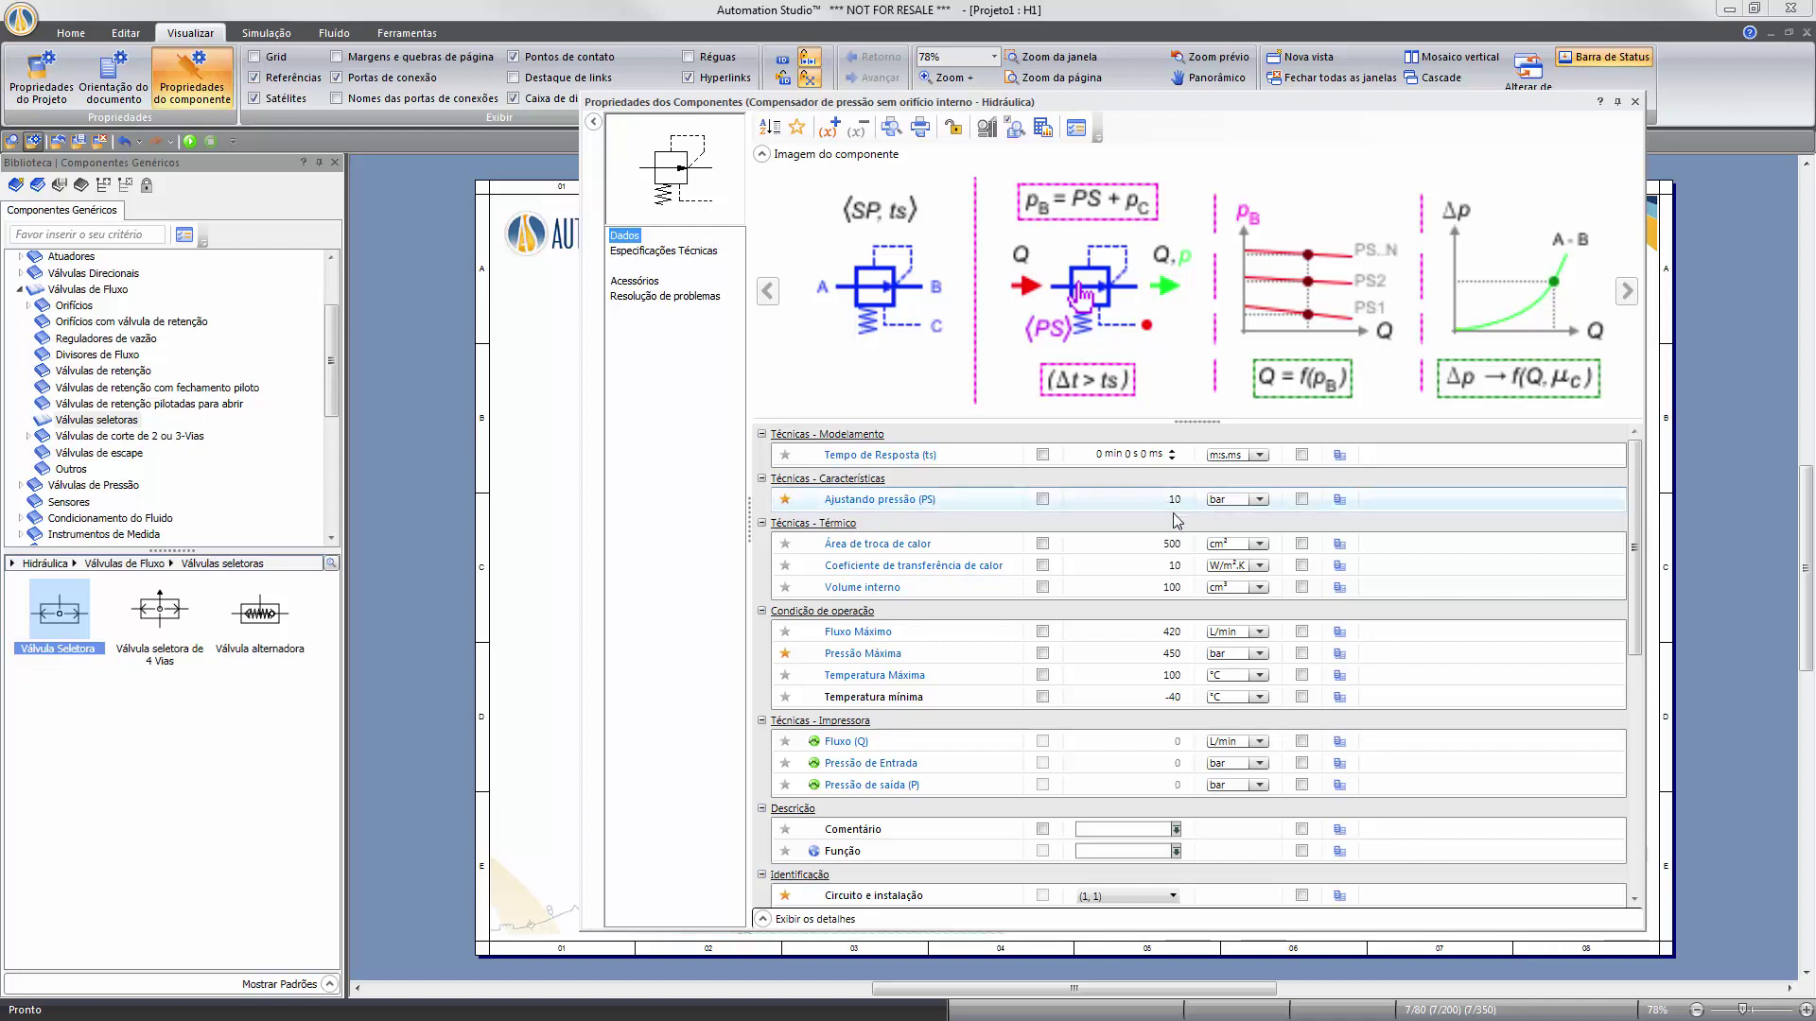
left_click(1635, 102)
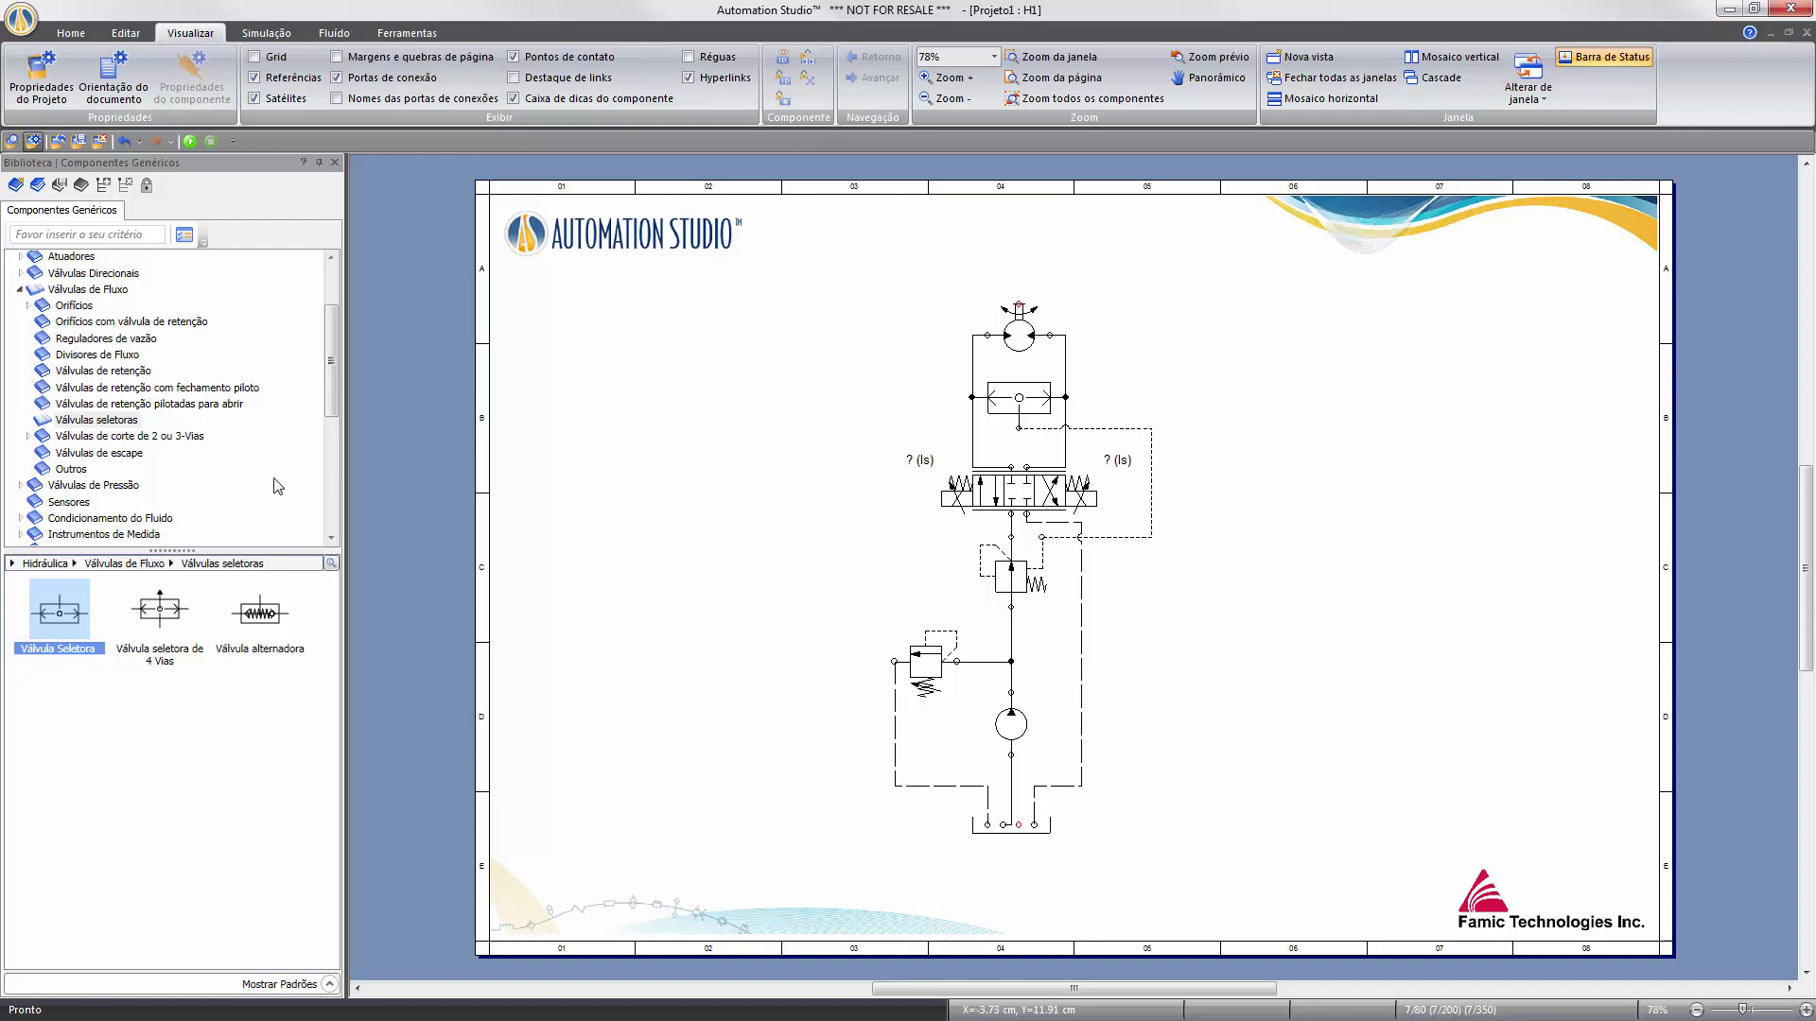
Insert a Joystick from the Hidráulica Proporcional set point devices to the left of the circuit.
scroll(333, 341, "up", 2)
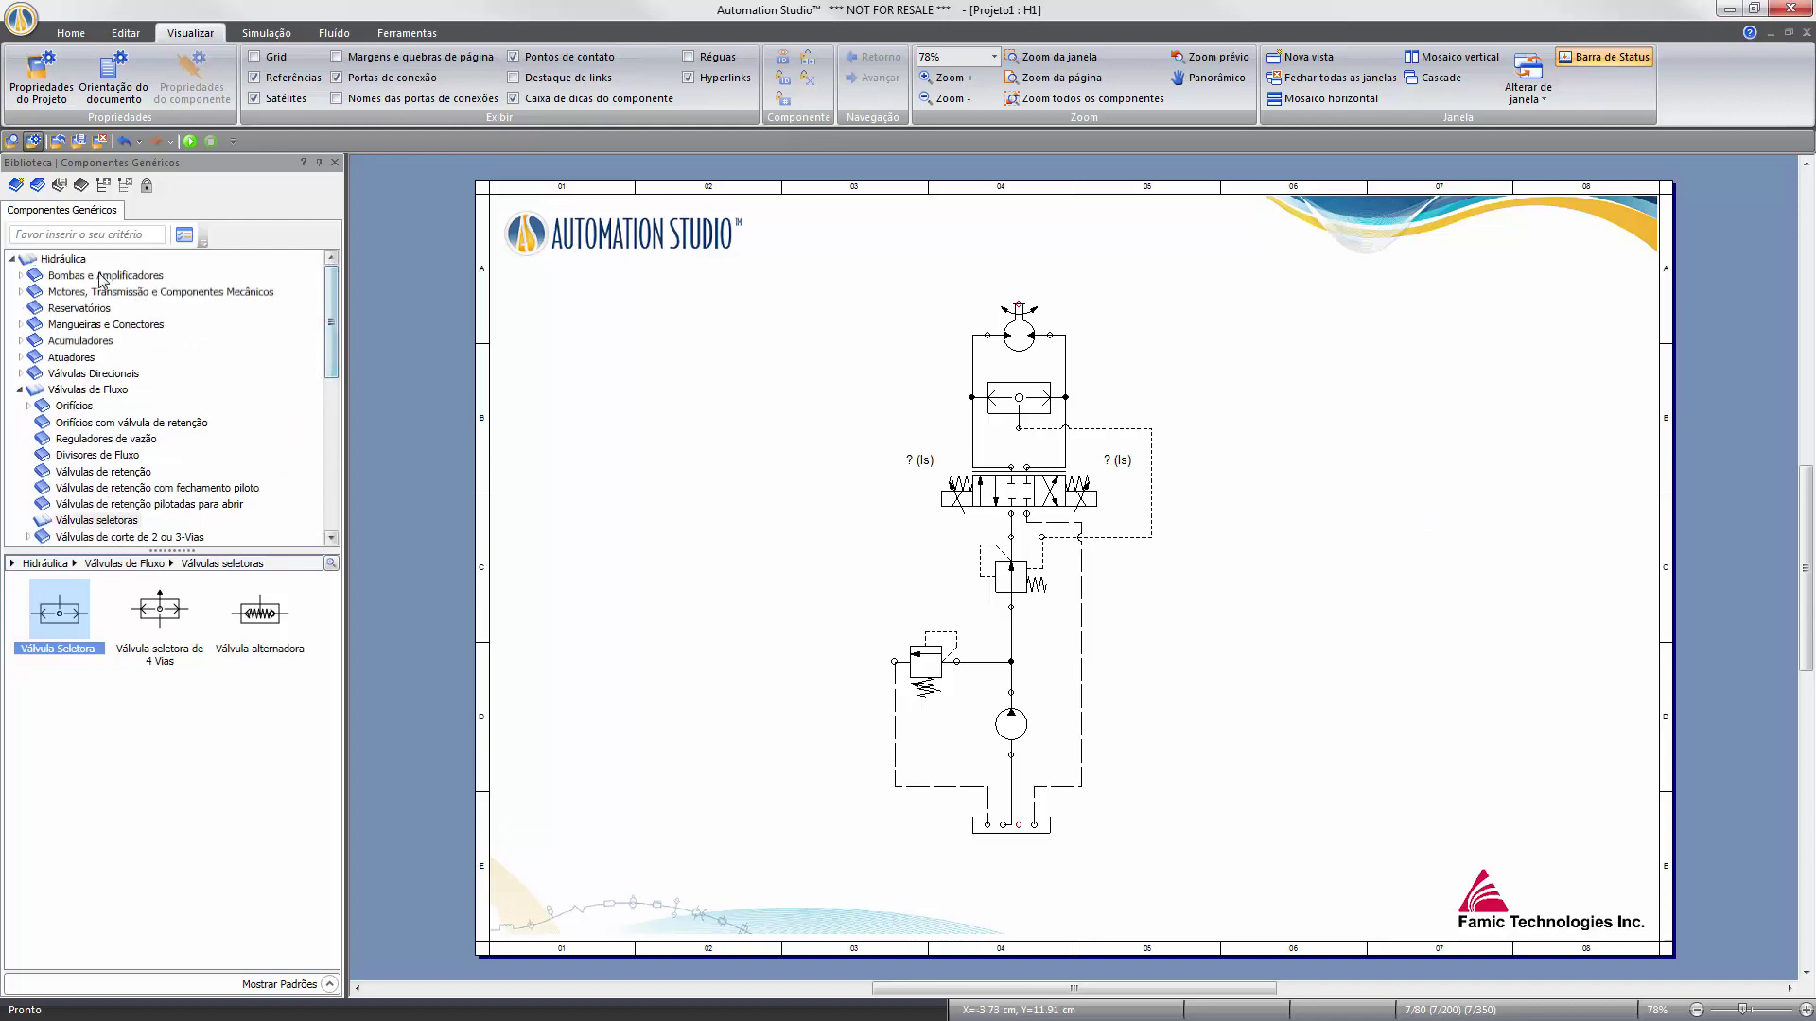
left_click(12, 260)
left_click(12, 275)
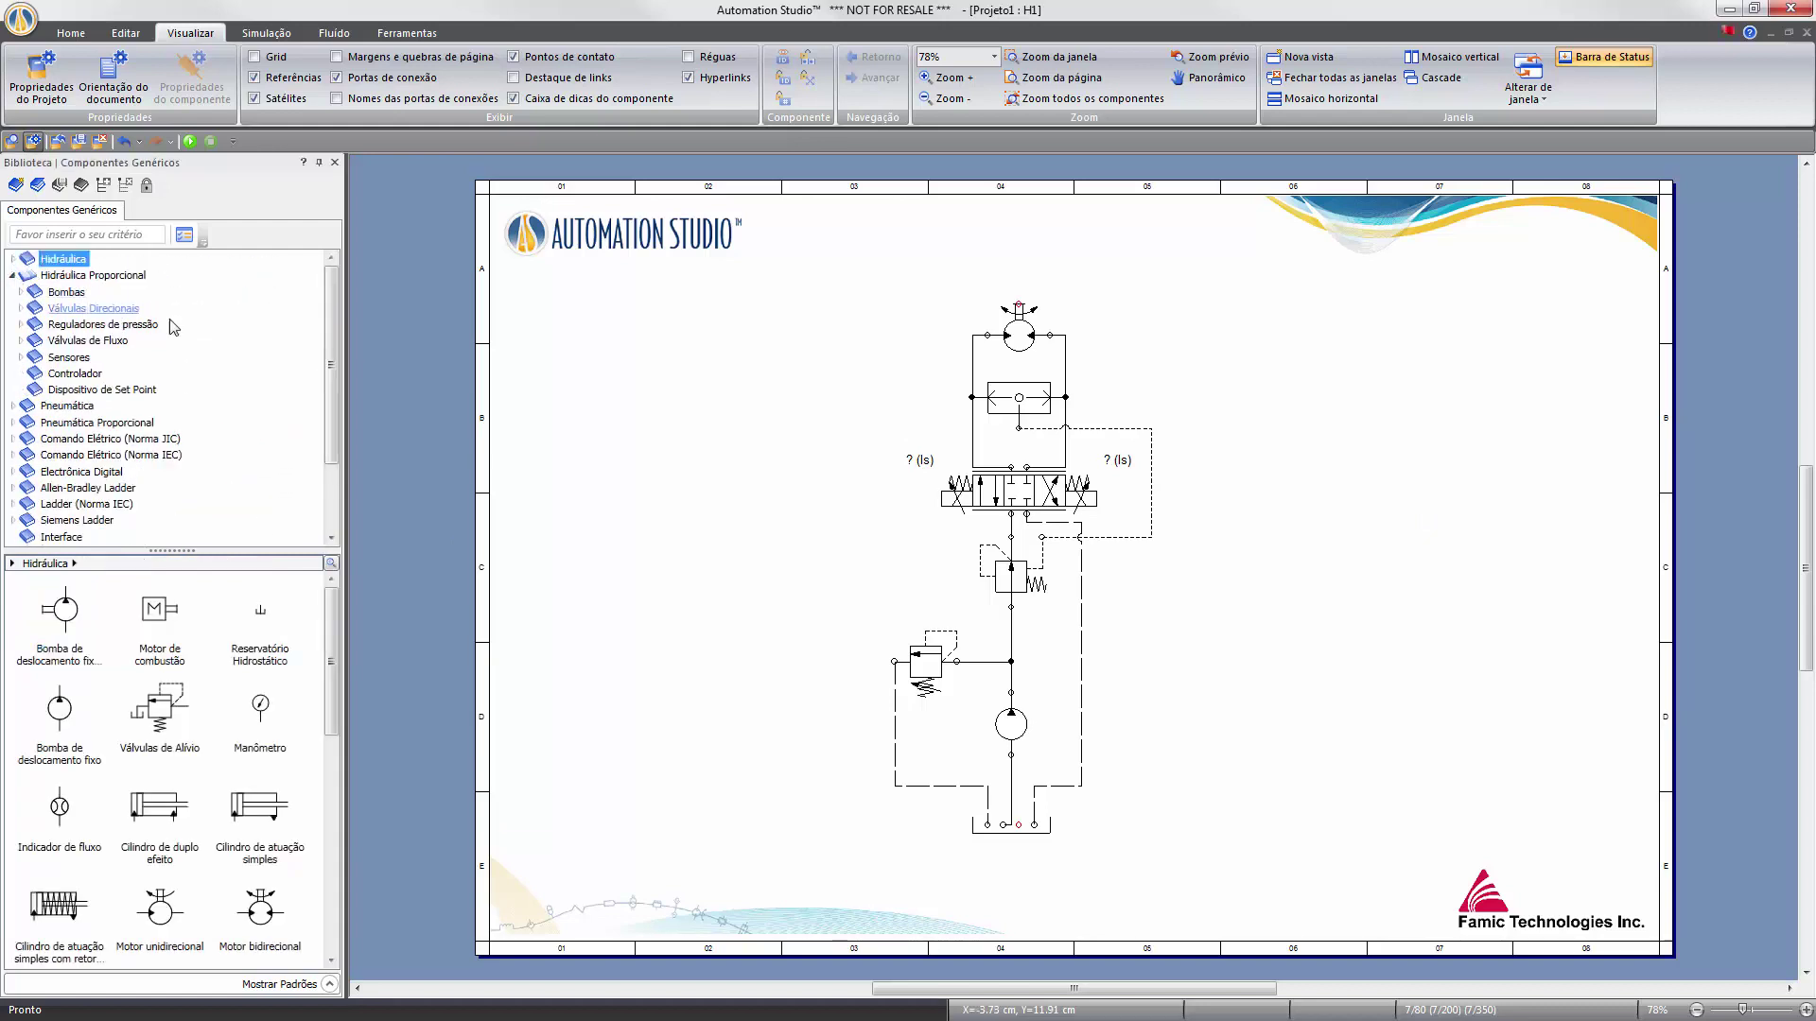
left_click(131, 392)
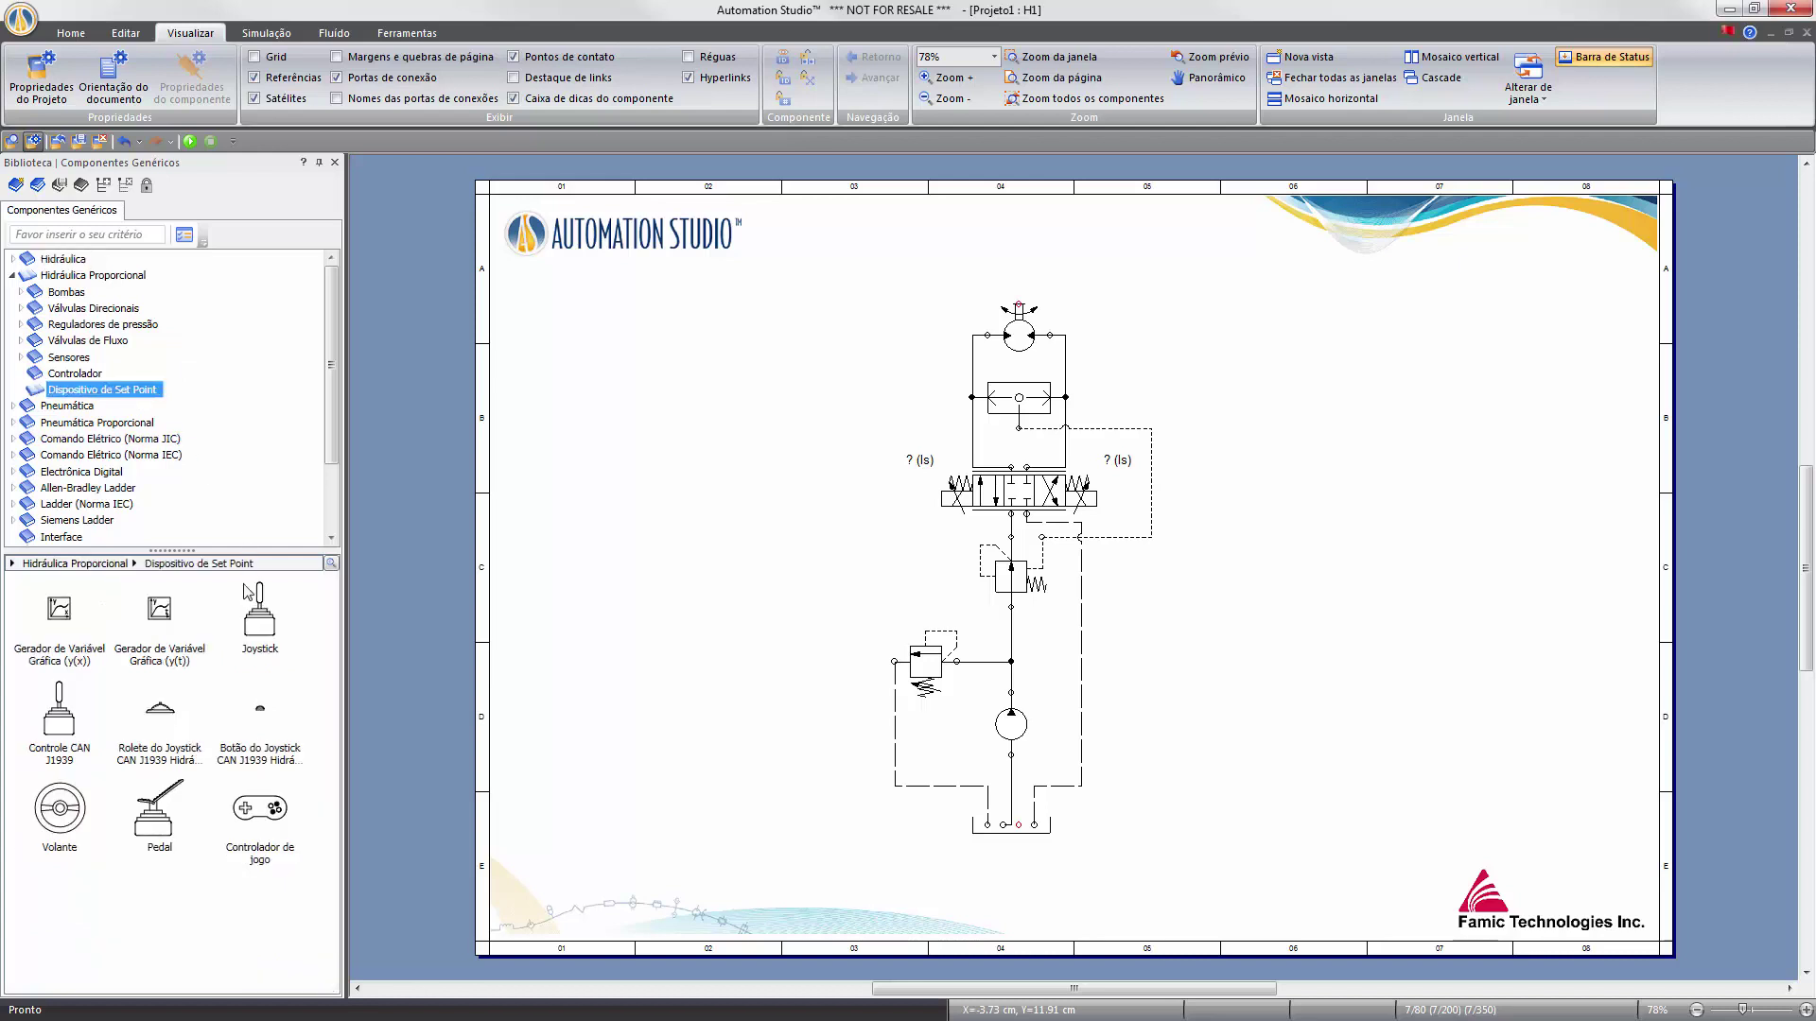
left_click_drag(259, 615, 750, 517)
Set the joystick's maximum output signal to 100 and its minimum output signal to -100.
double_click(738, 560)
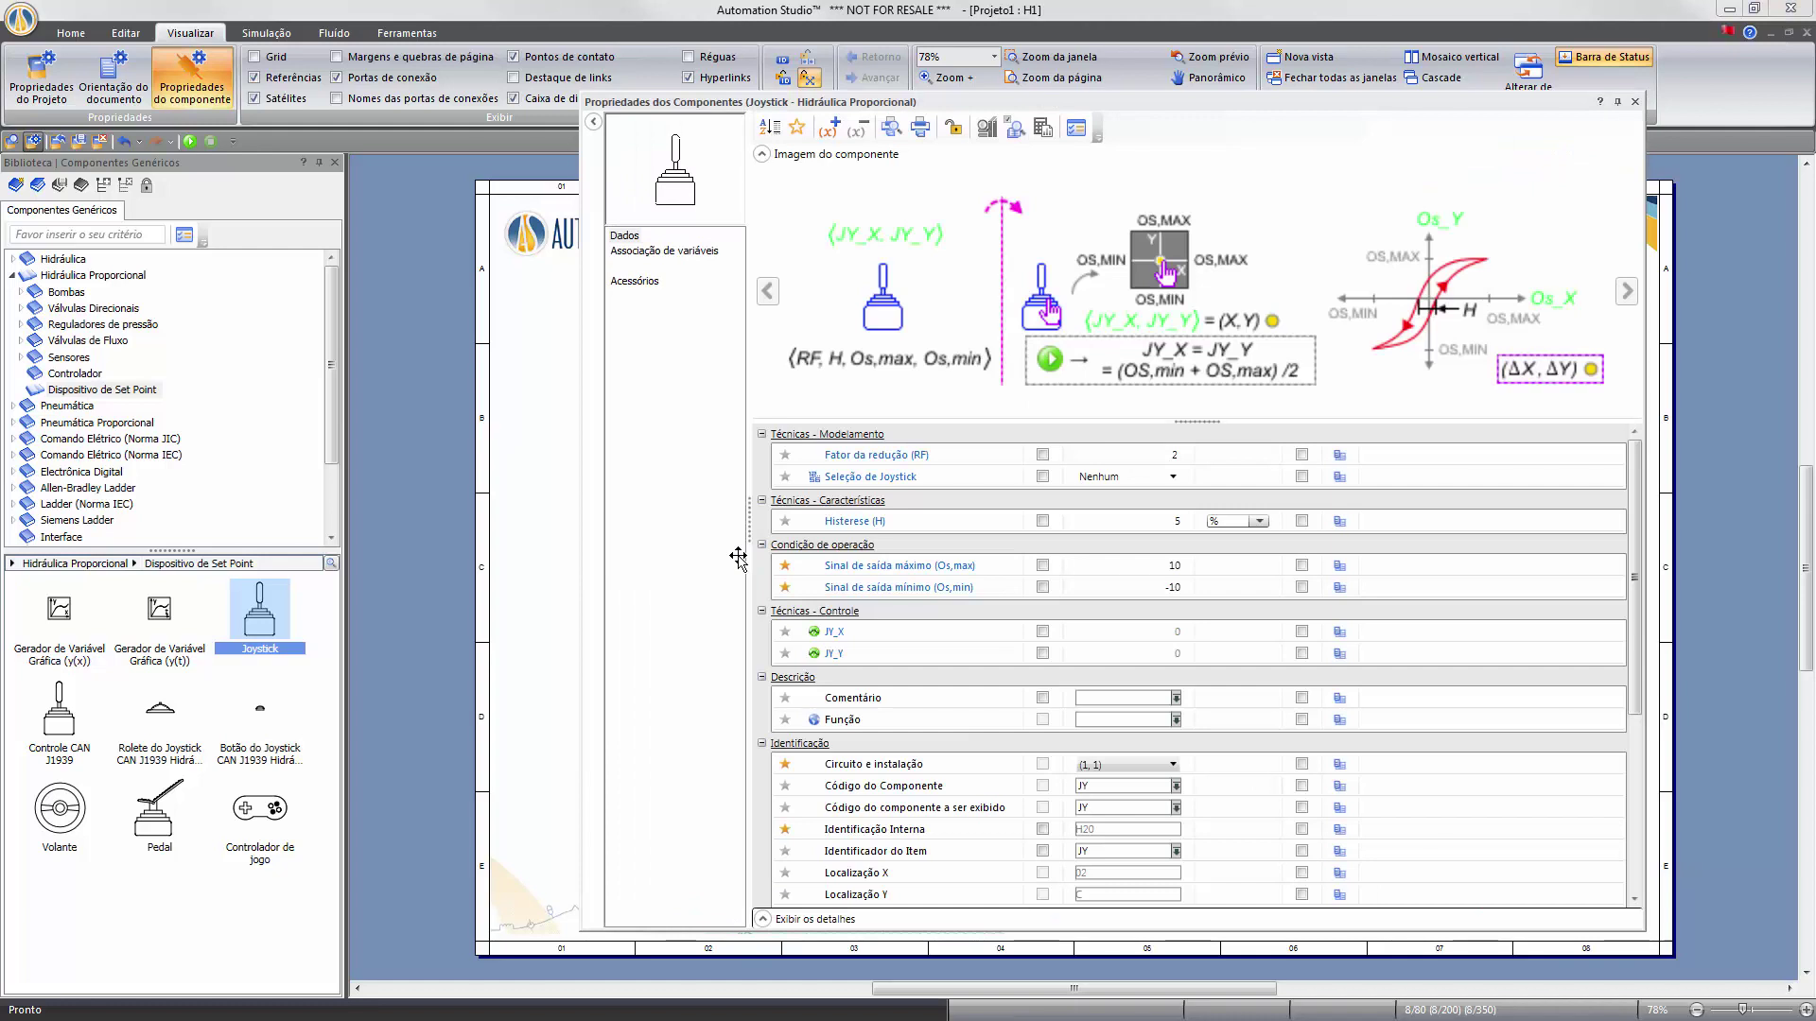
left_click(1178, 566)
type("0")
key("Return")
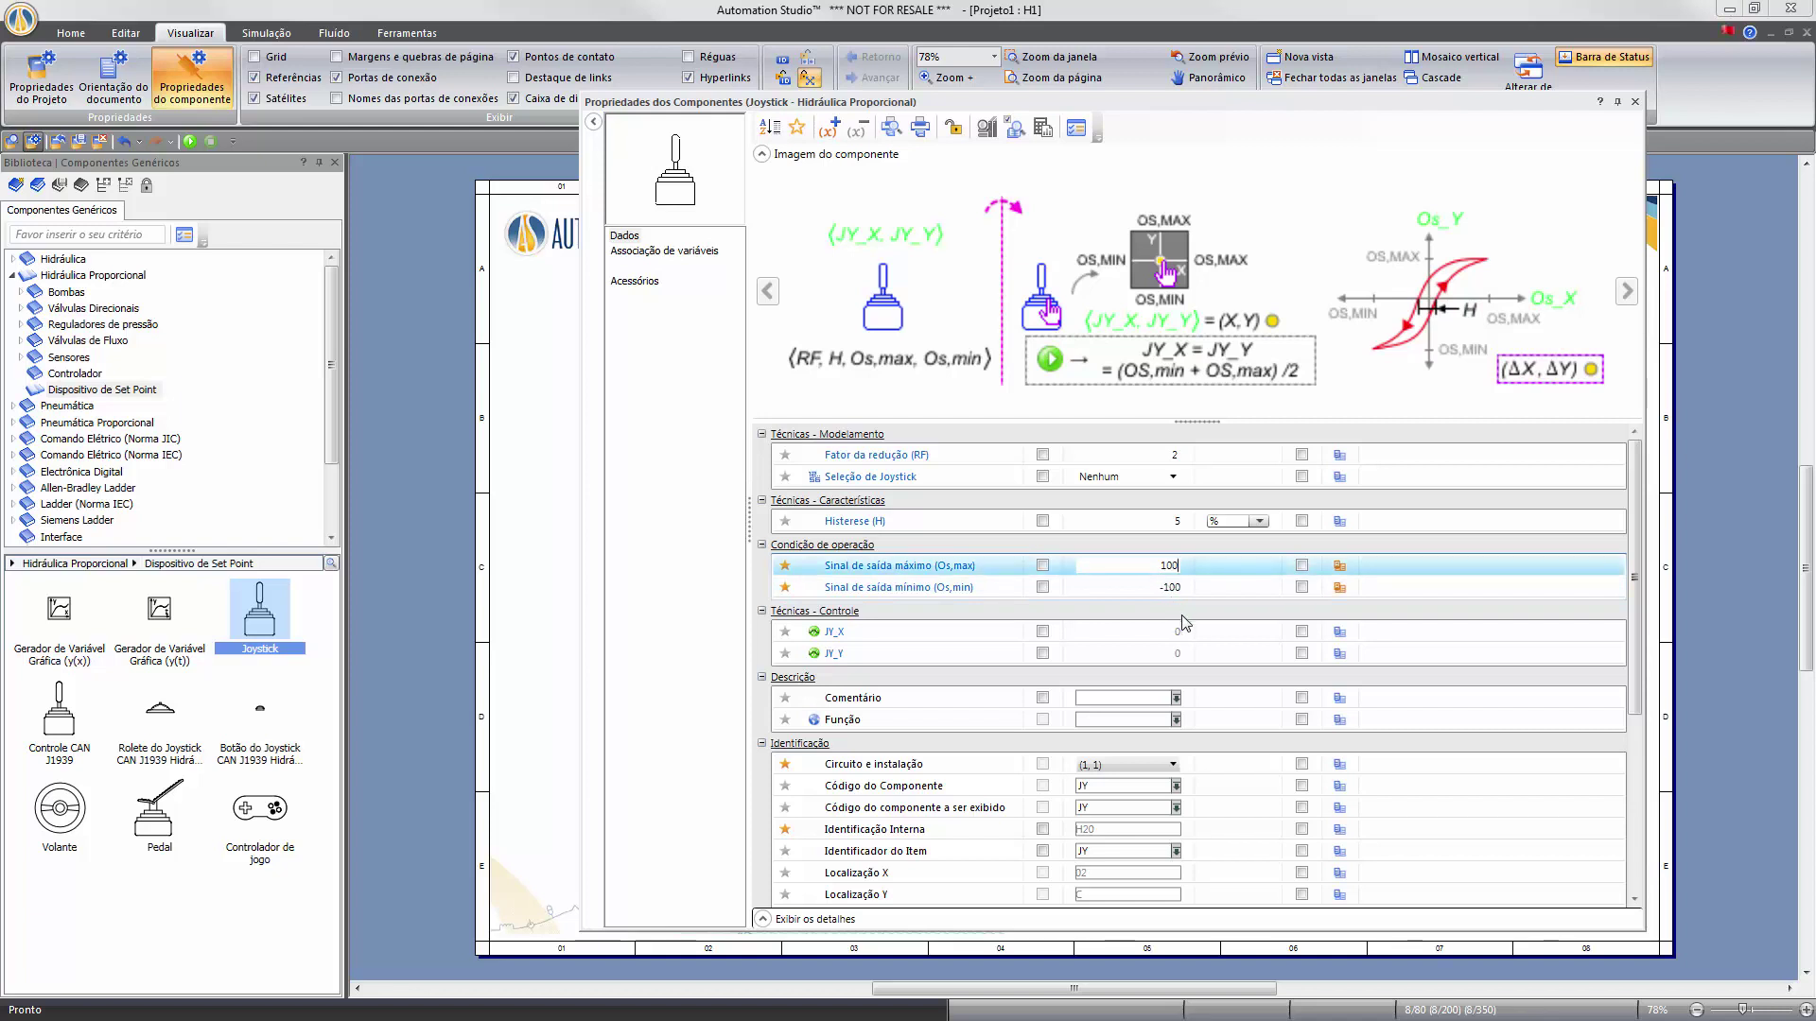
left_click(1635, 102)
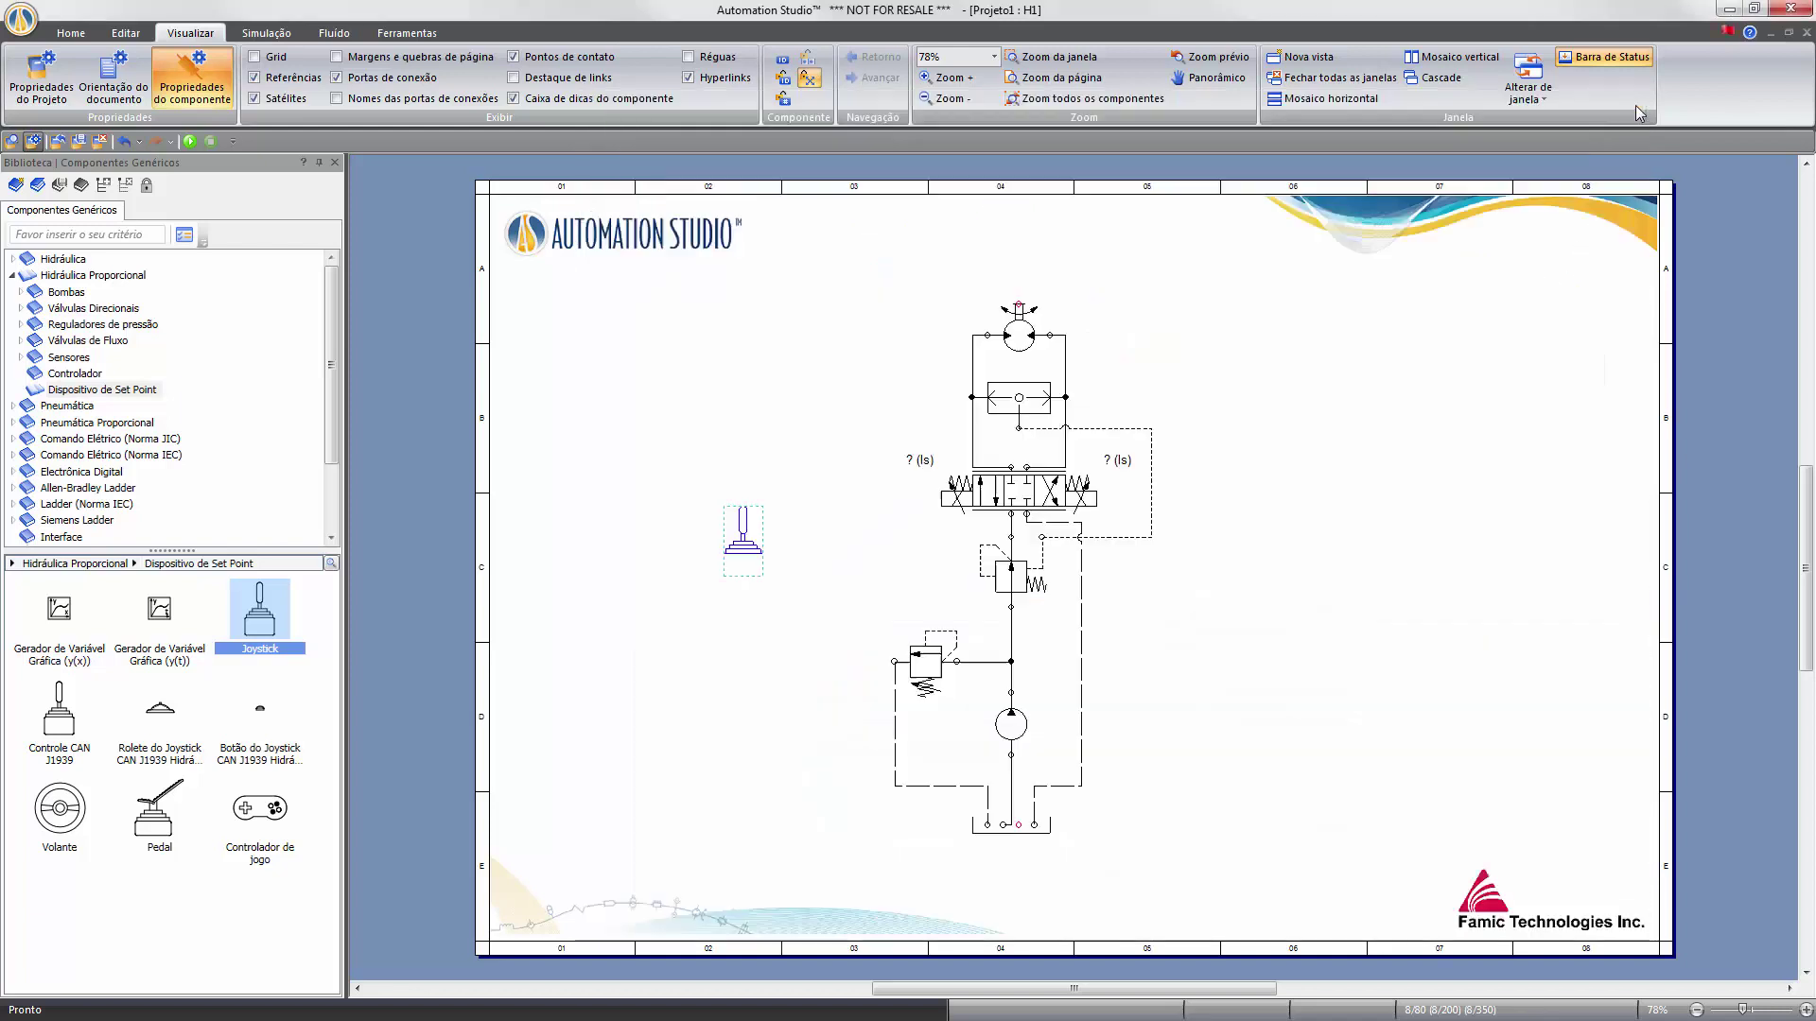
Set the directional valve's left solenoid to a maximum signal of 100, a minimum signal of 0 and a minimum force of 0 N.
left_click(990, 487)
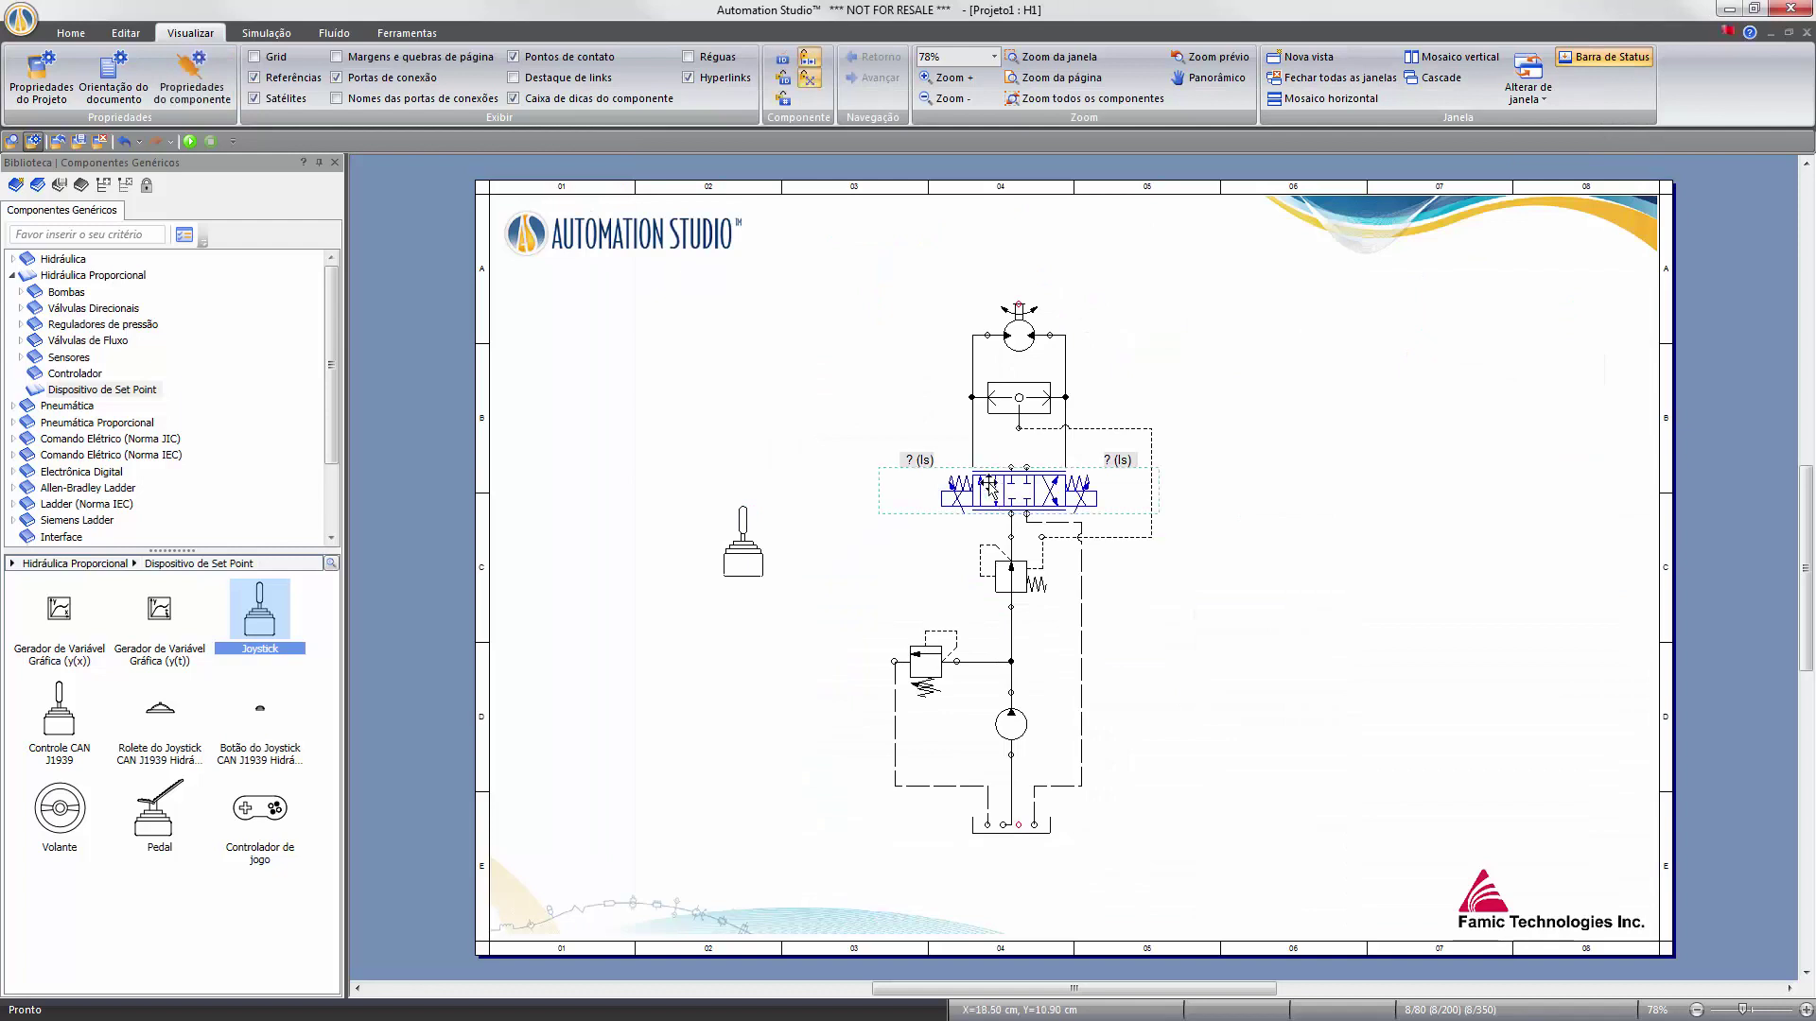
double_click(990, 487)
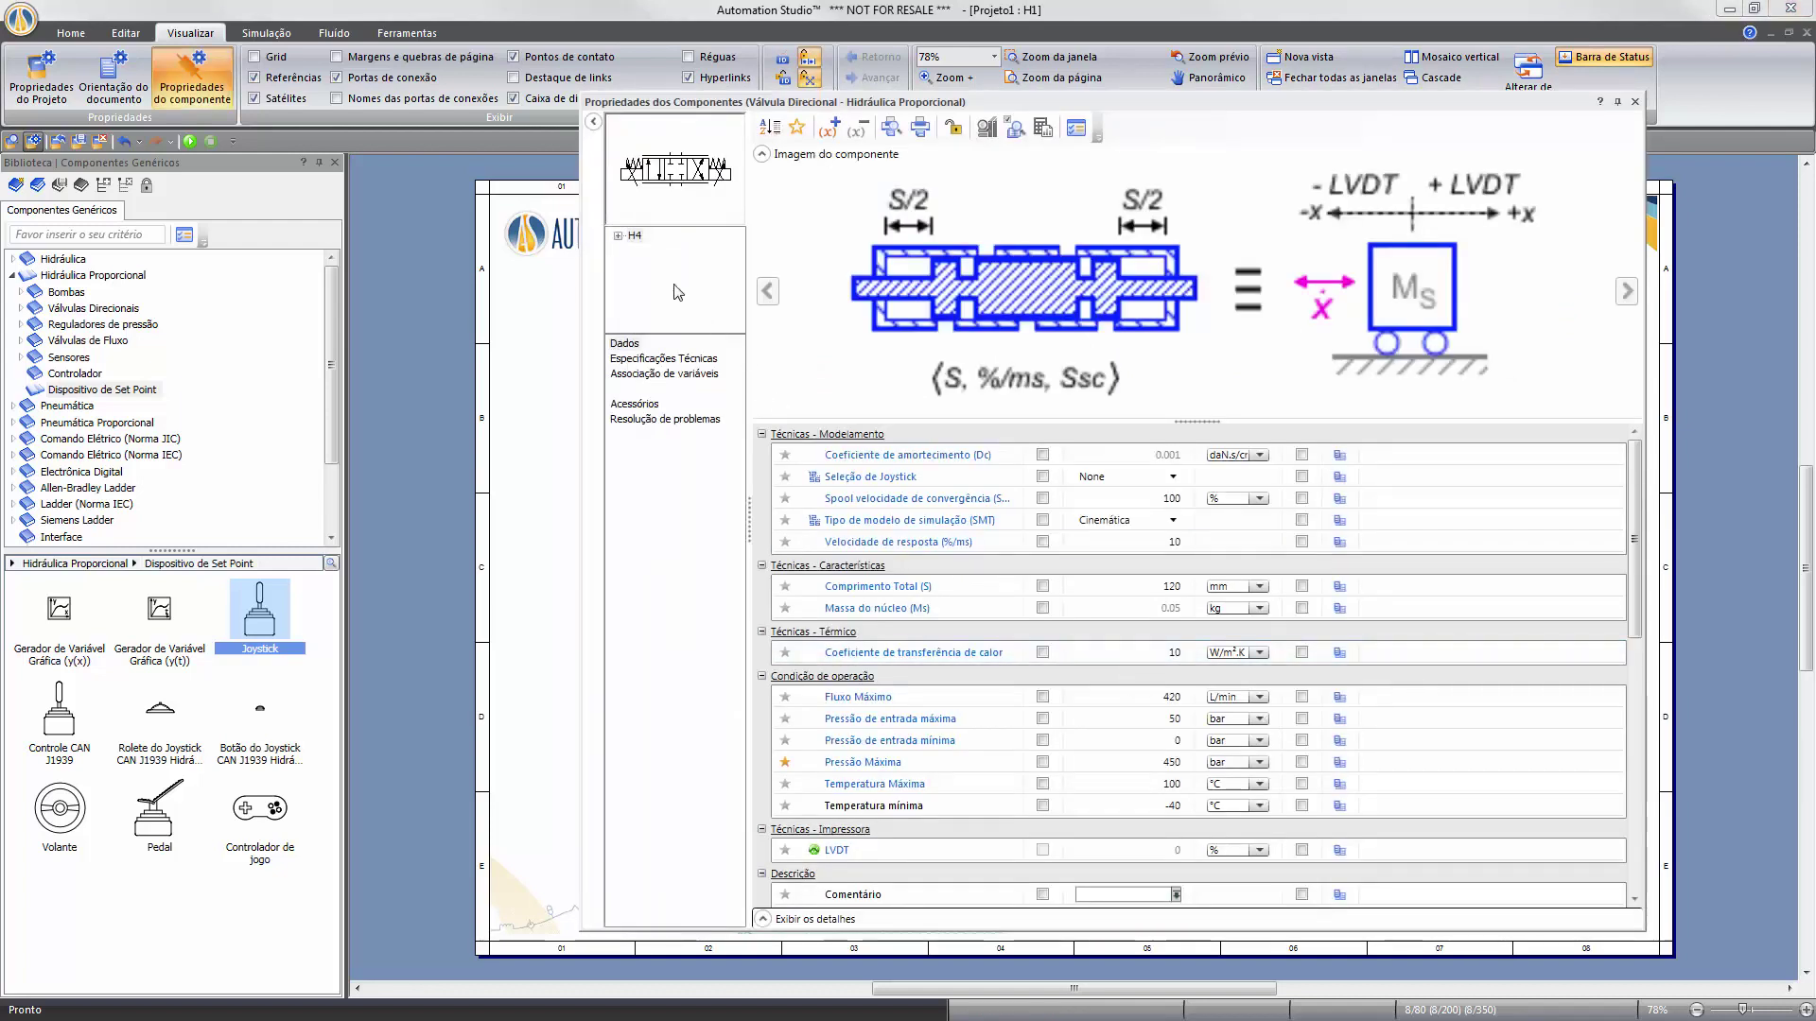
left_click(632, 172)
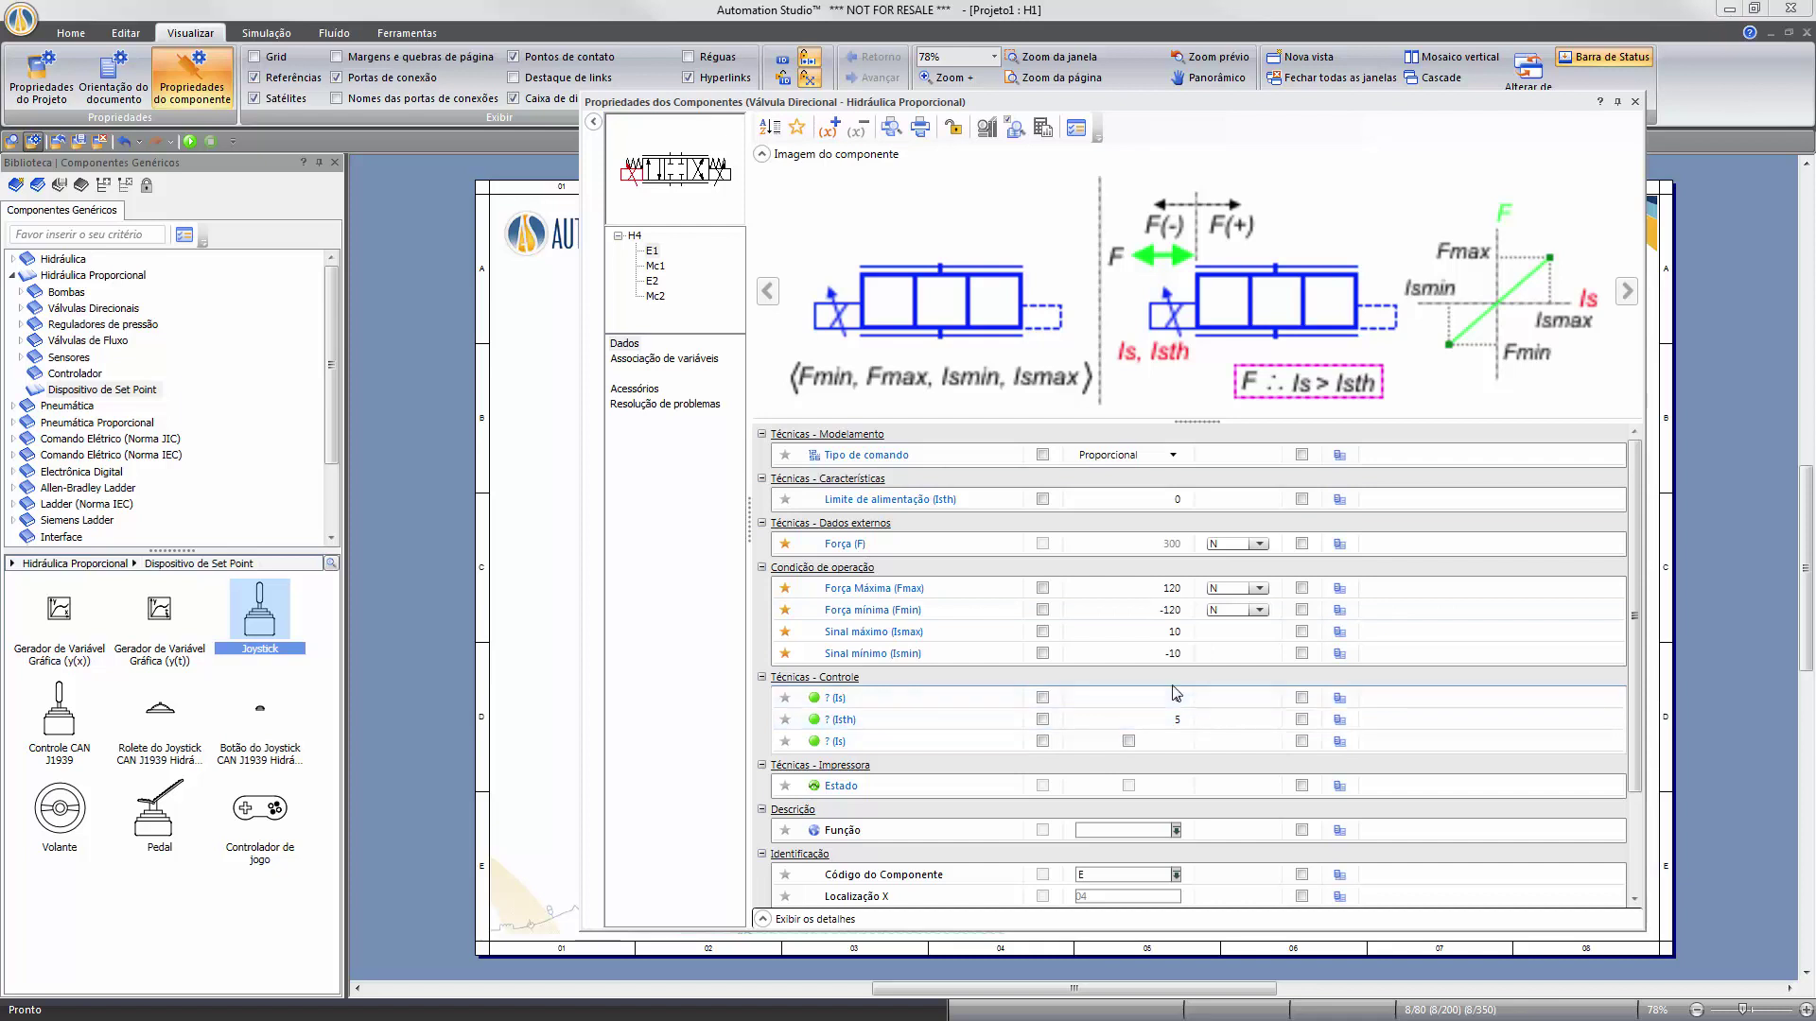
left_click(1165, 632)
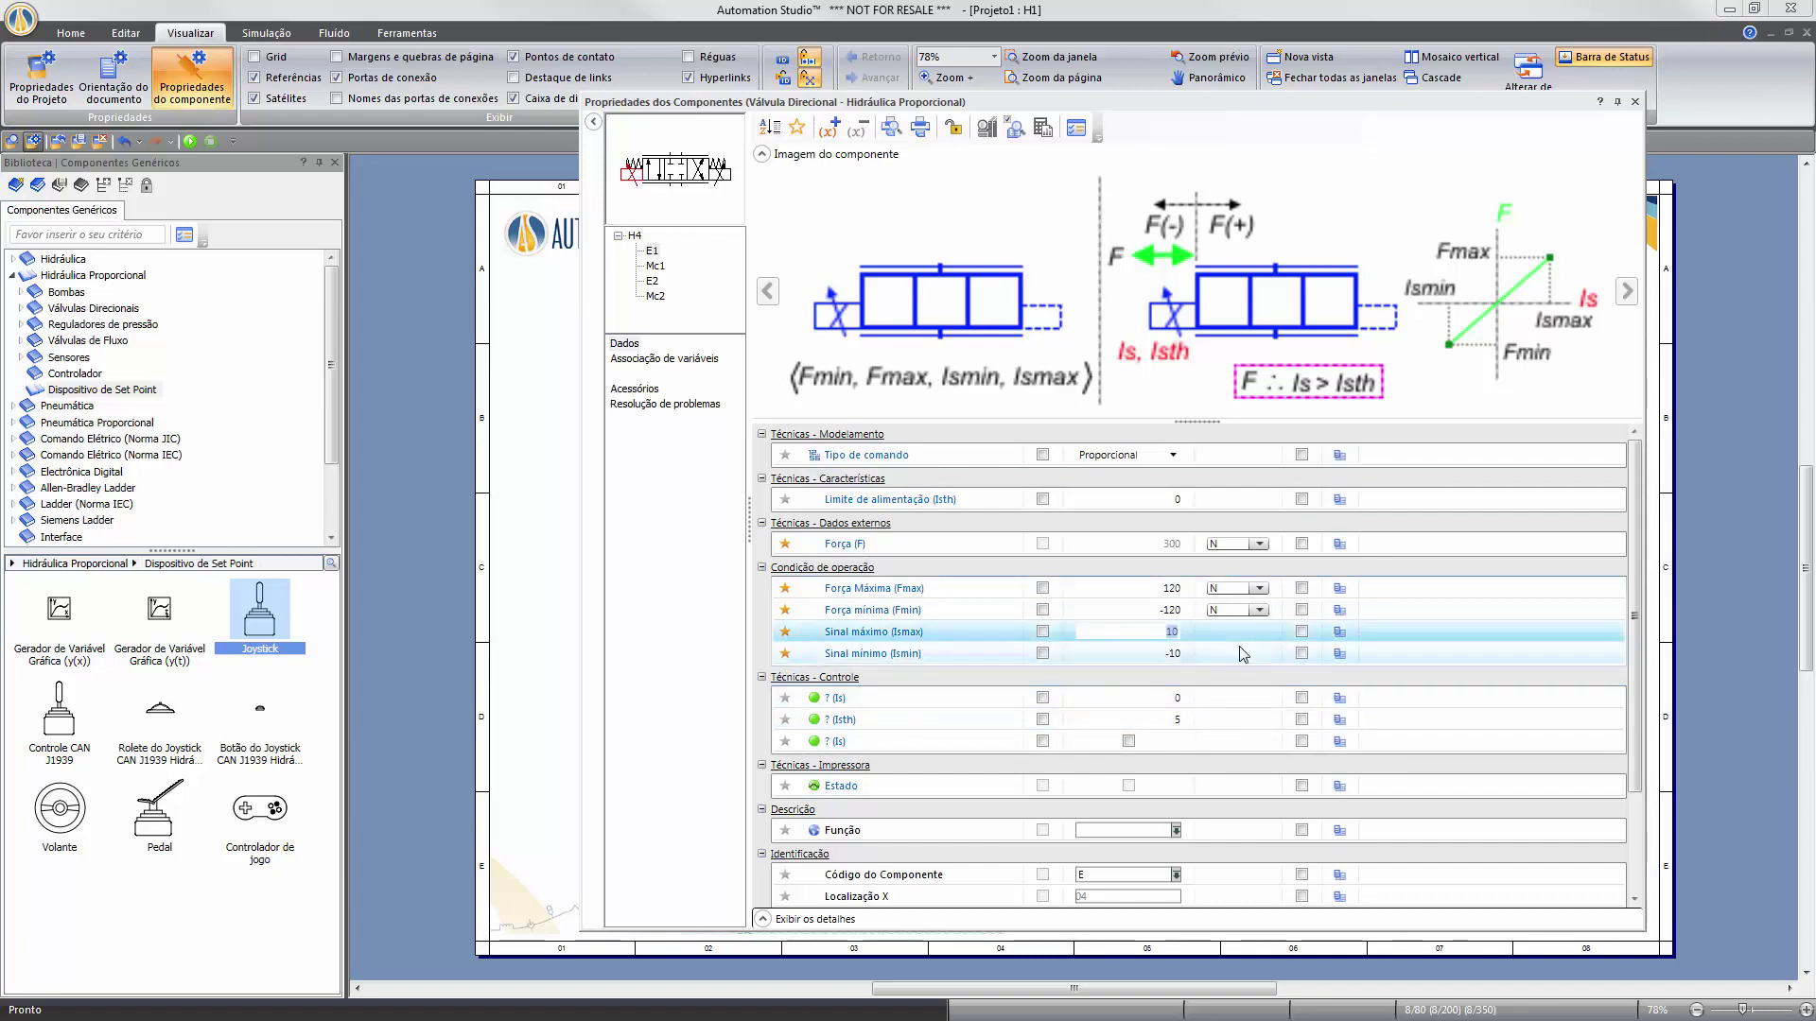
type("0")
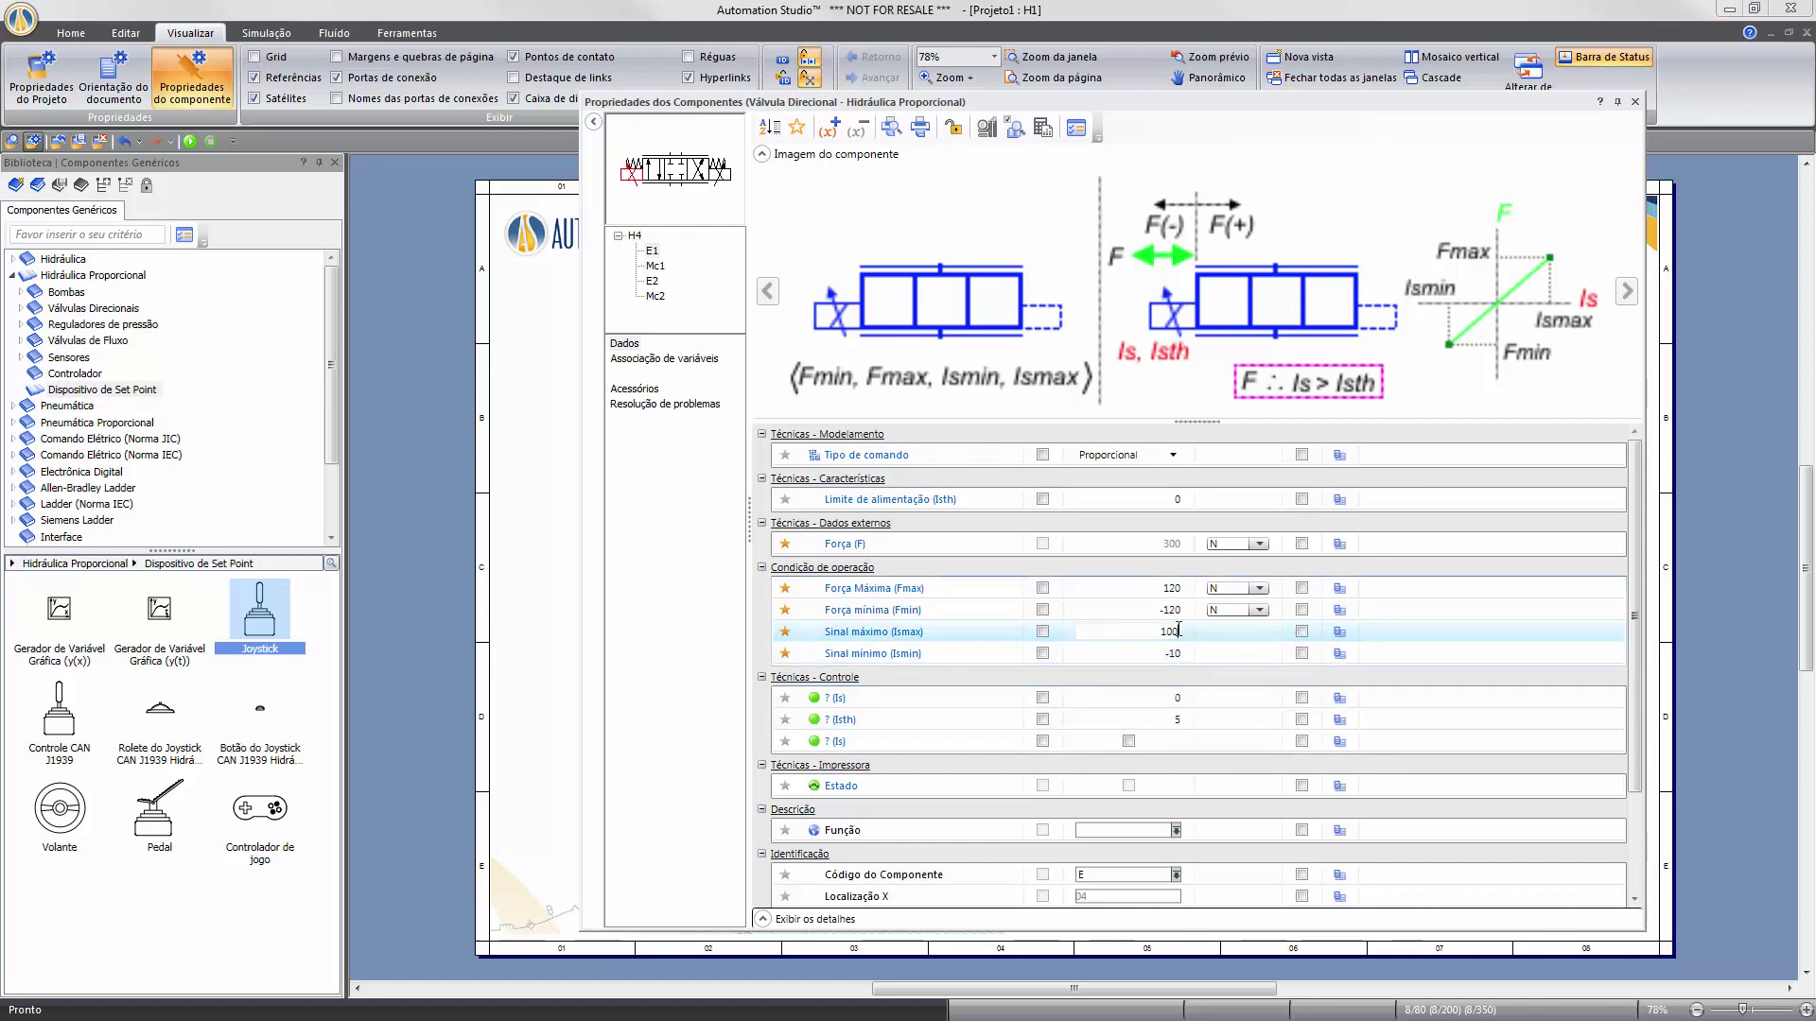
left_click(1163, 589)
left_click(1167, 610)
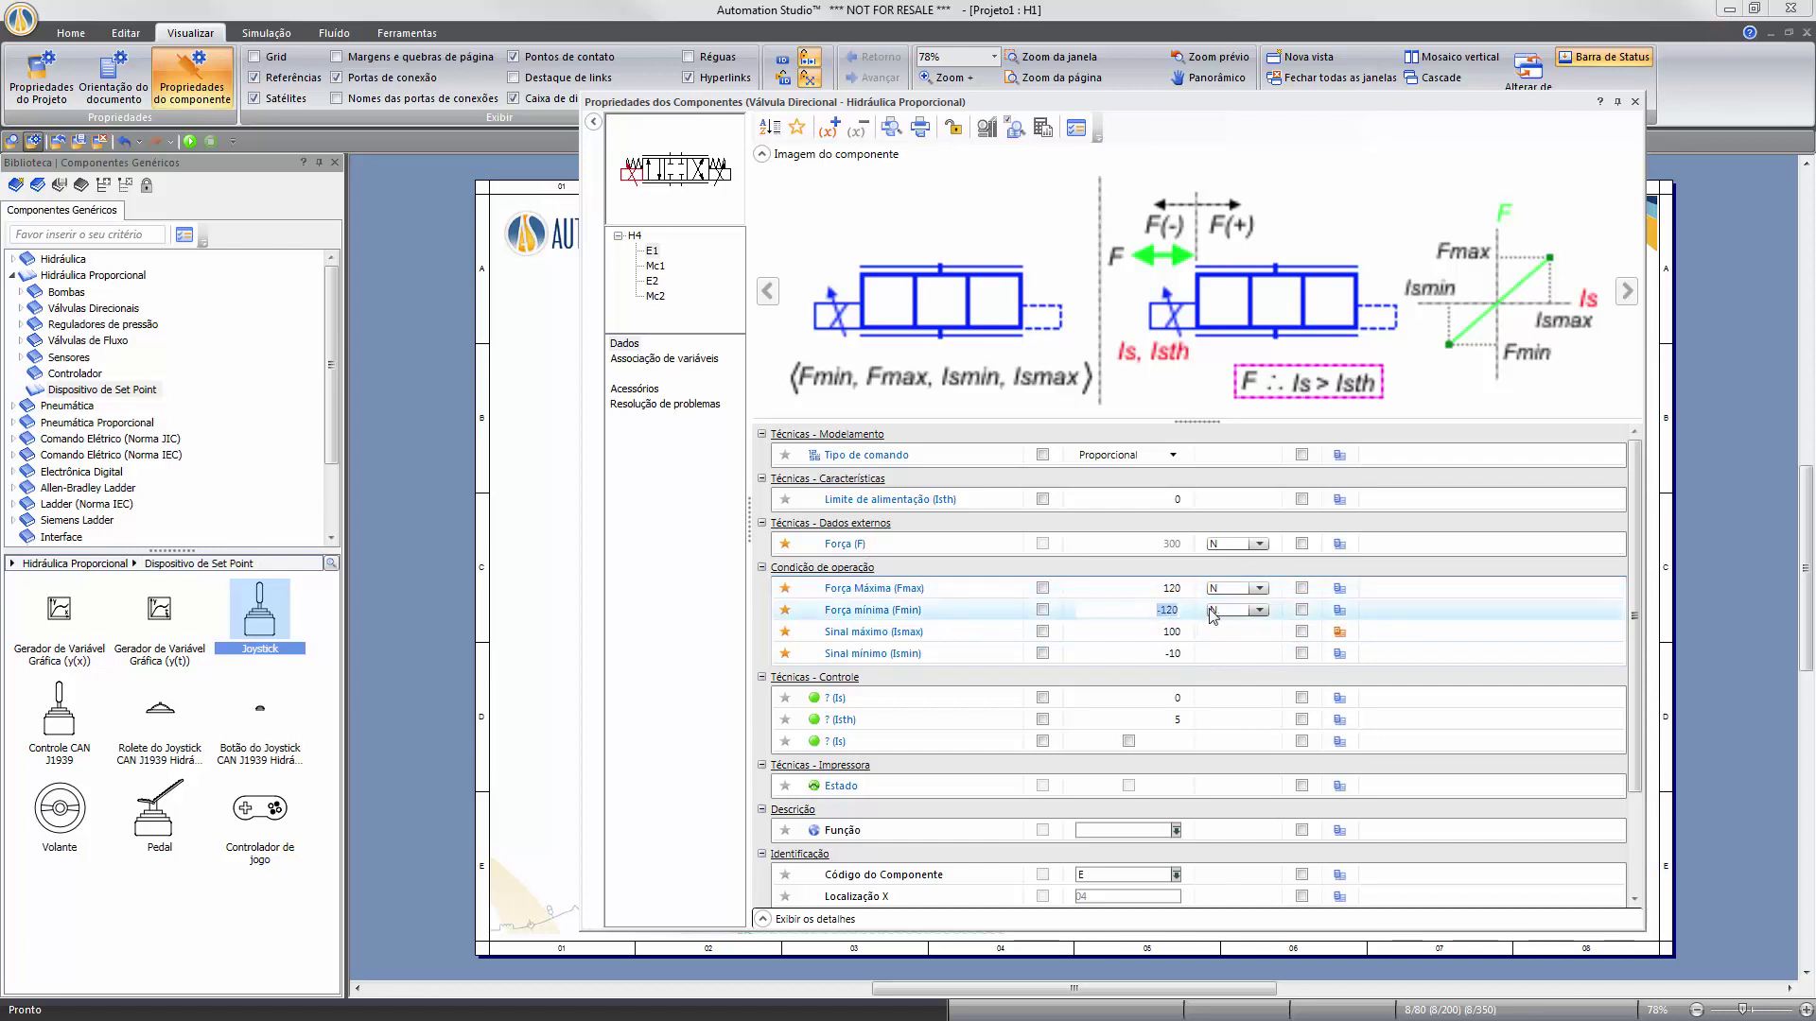
type("0")
left_click(1150, 654)
type("0")
left_click(1167, 610)
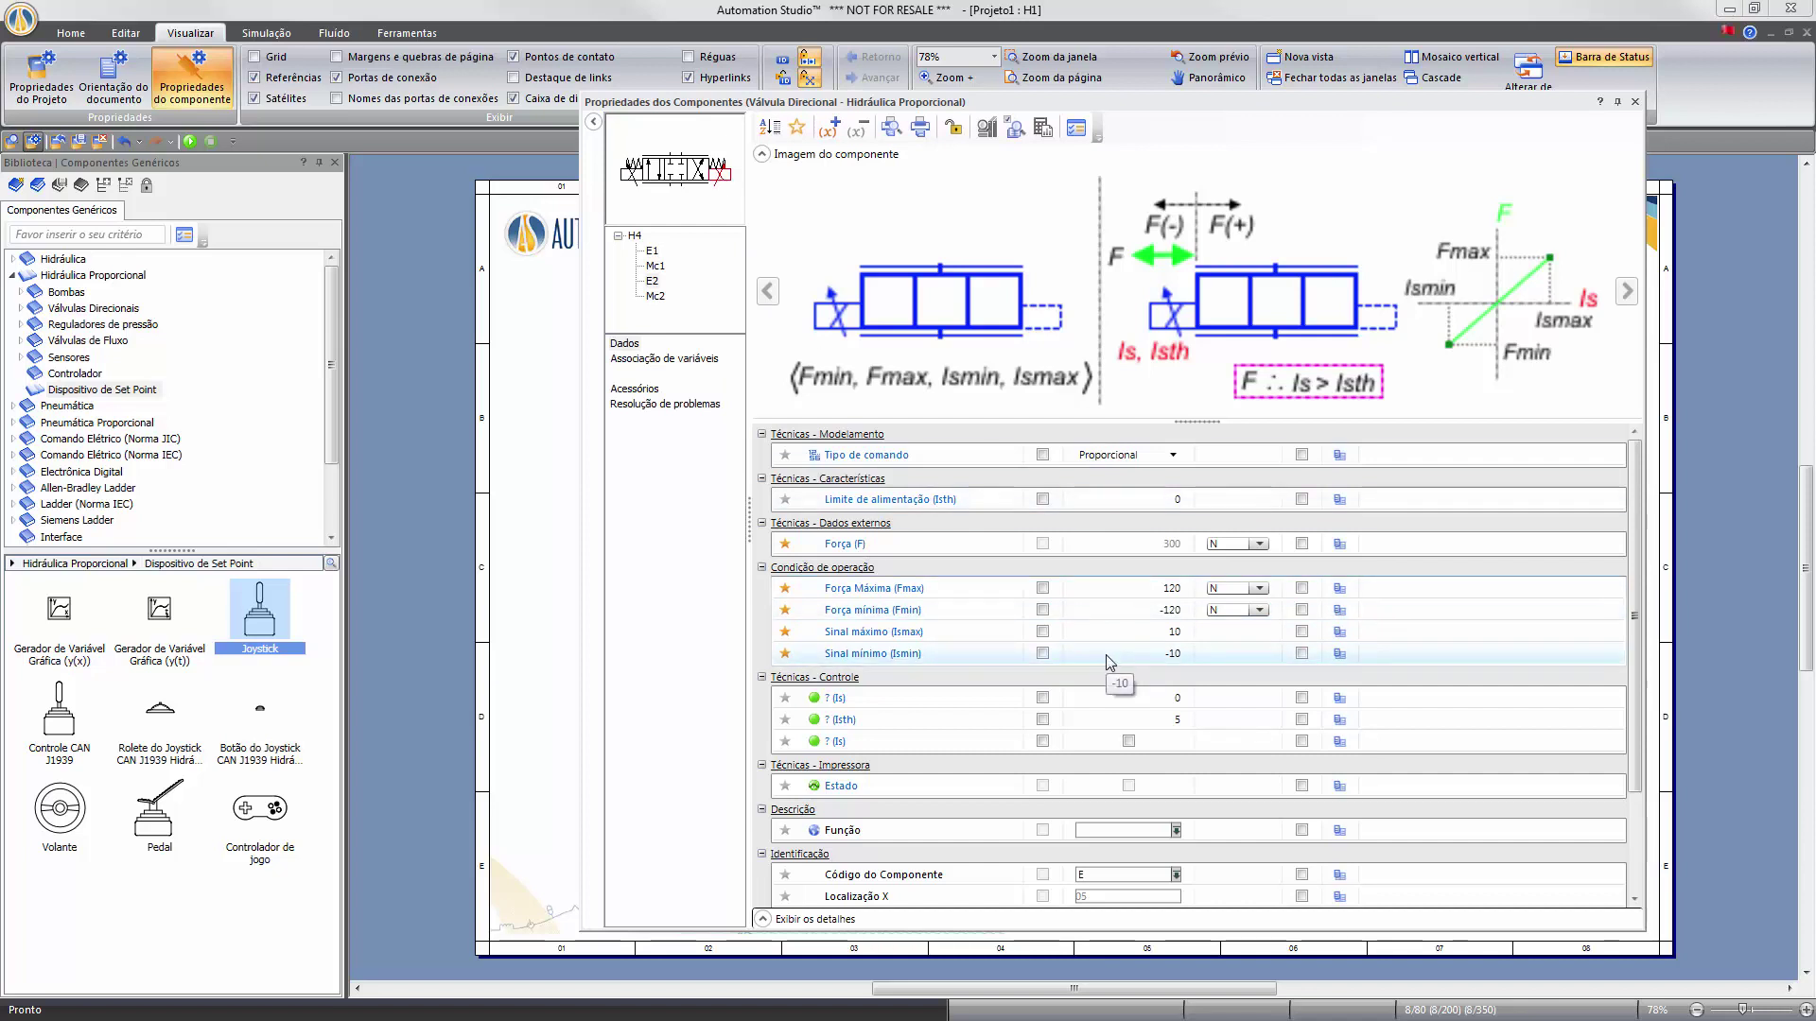
Set the valve's right solenoid to minimum signal -100, maximum signal 0, minimum force 120 N and maximum force 0 N.
left_click(1163, 653)
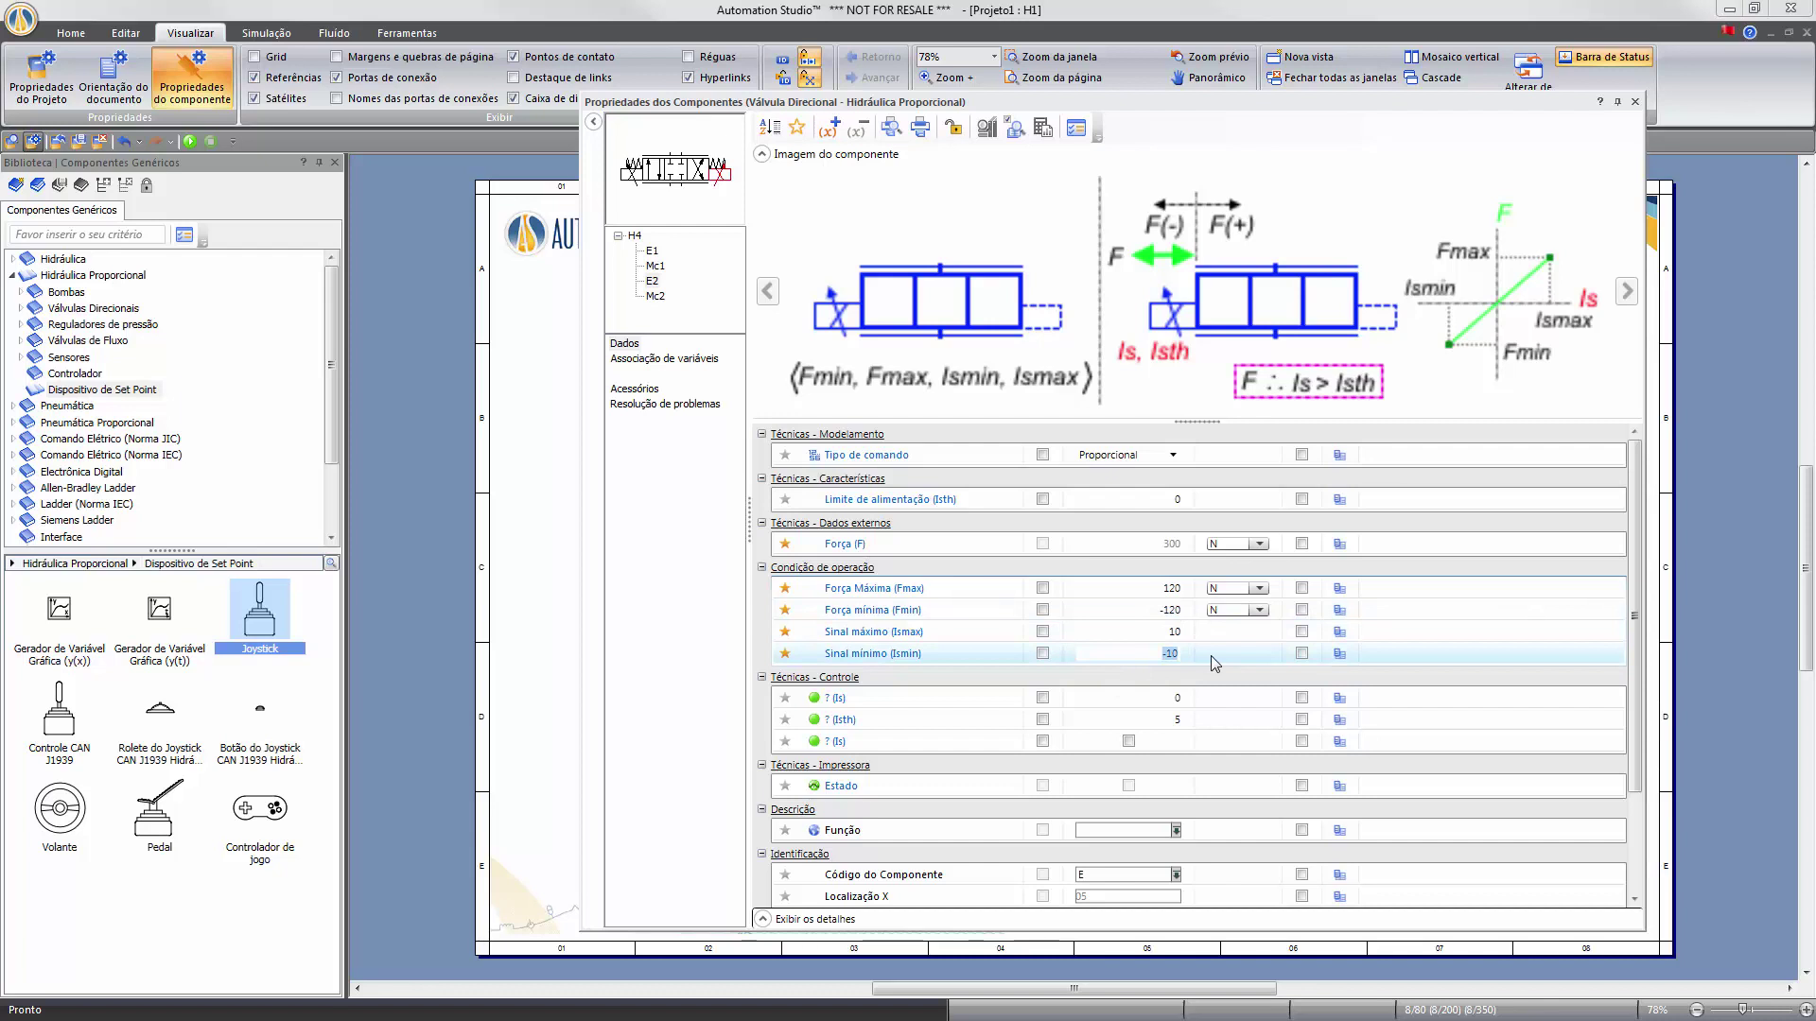
type("-100")
left_click(1196, 633)
type("0")
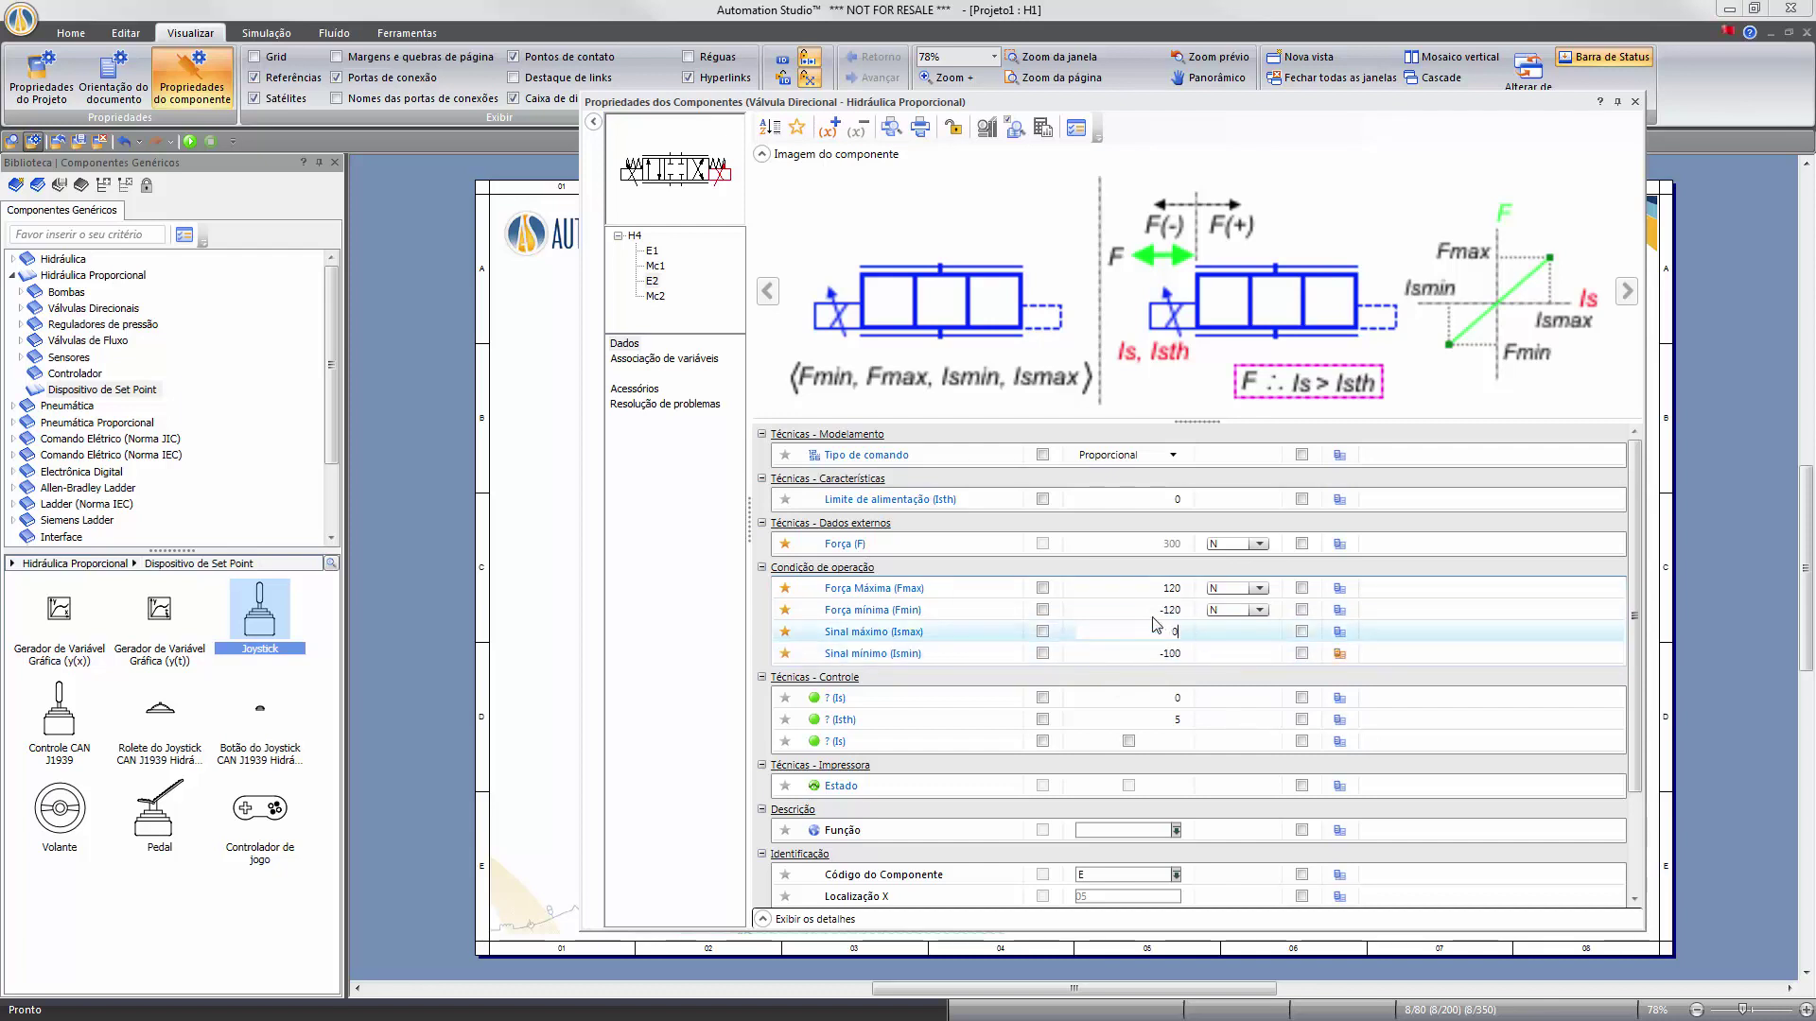
left_click(1194, 611)
type("1")
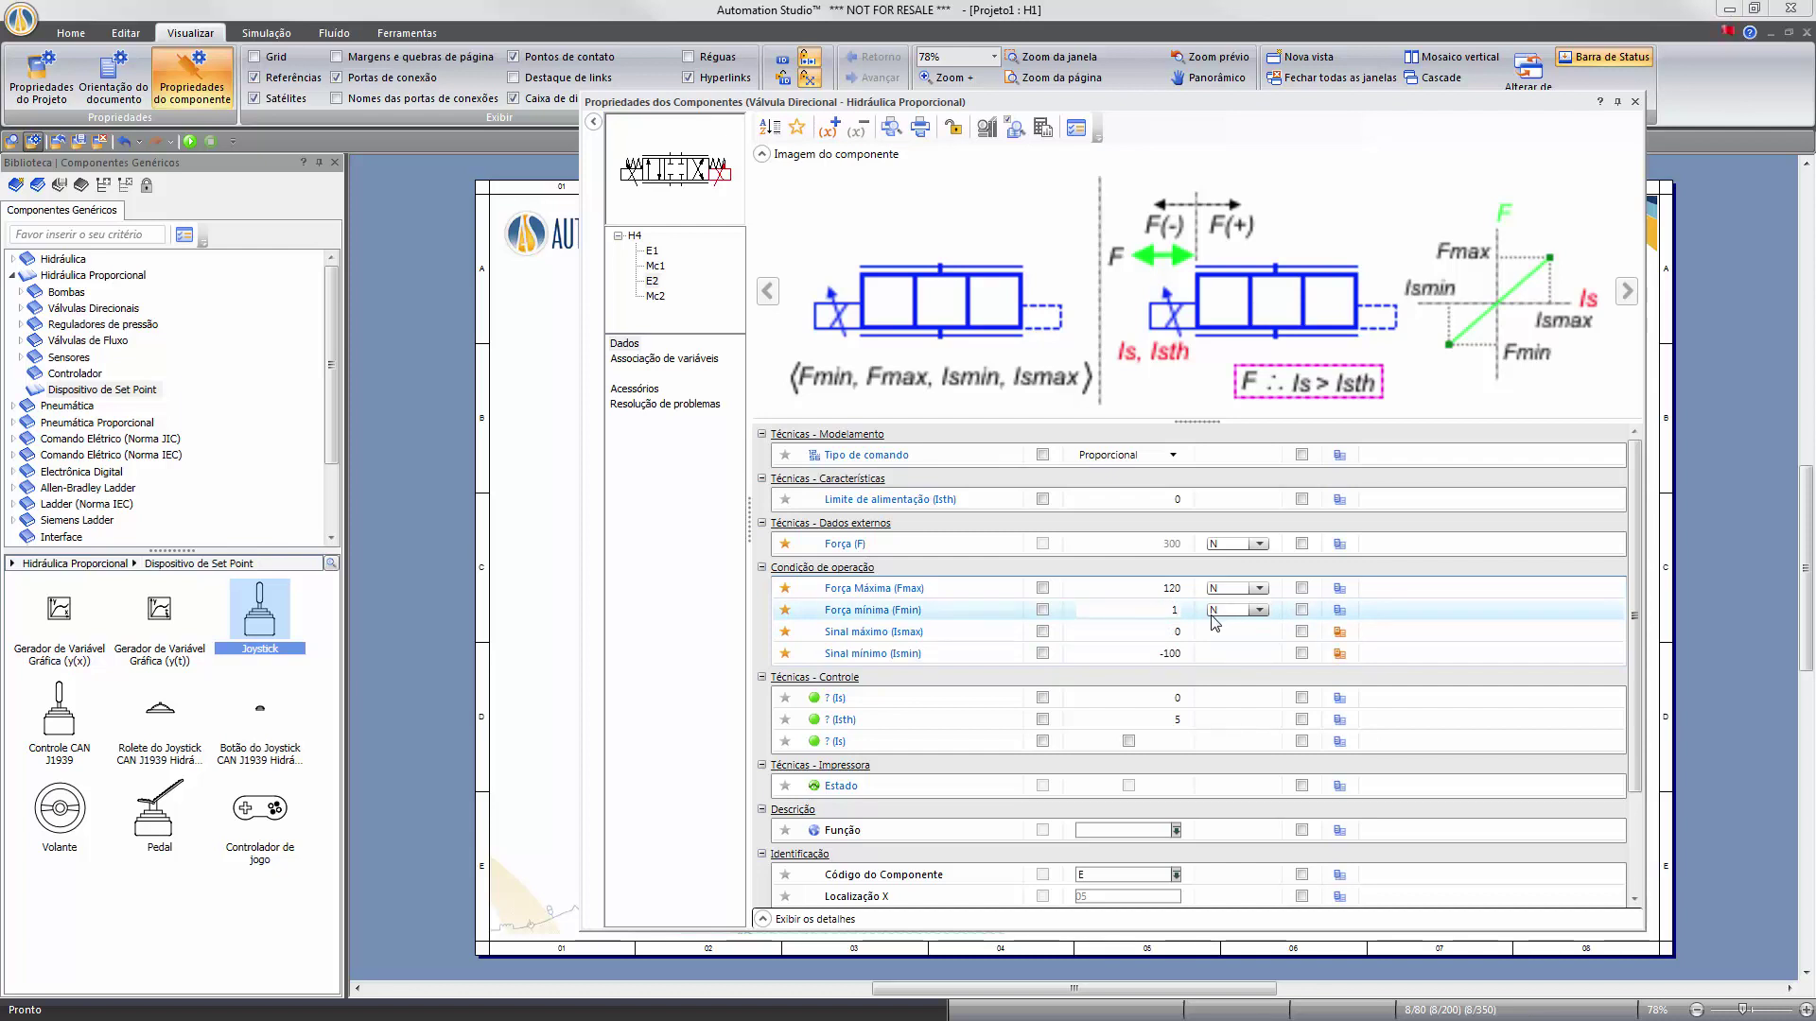
type("20")
left_click(1189, 591)
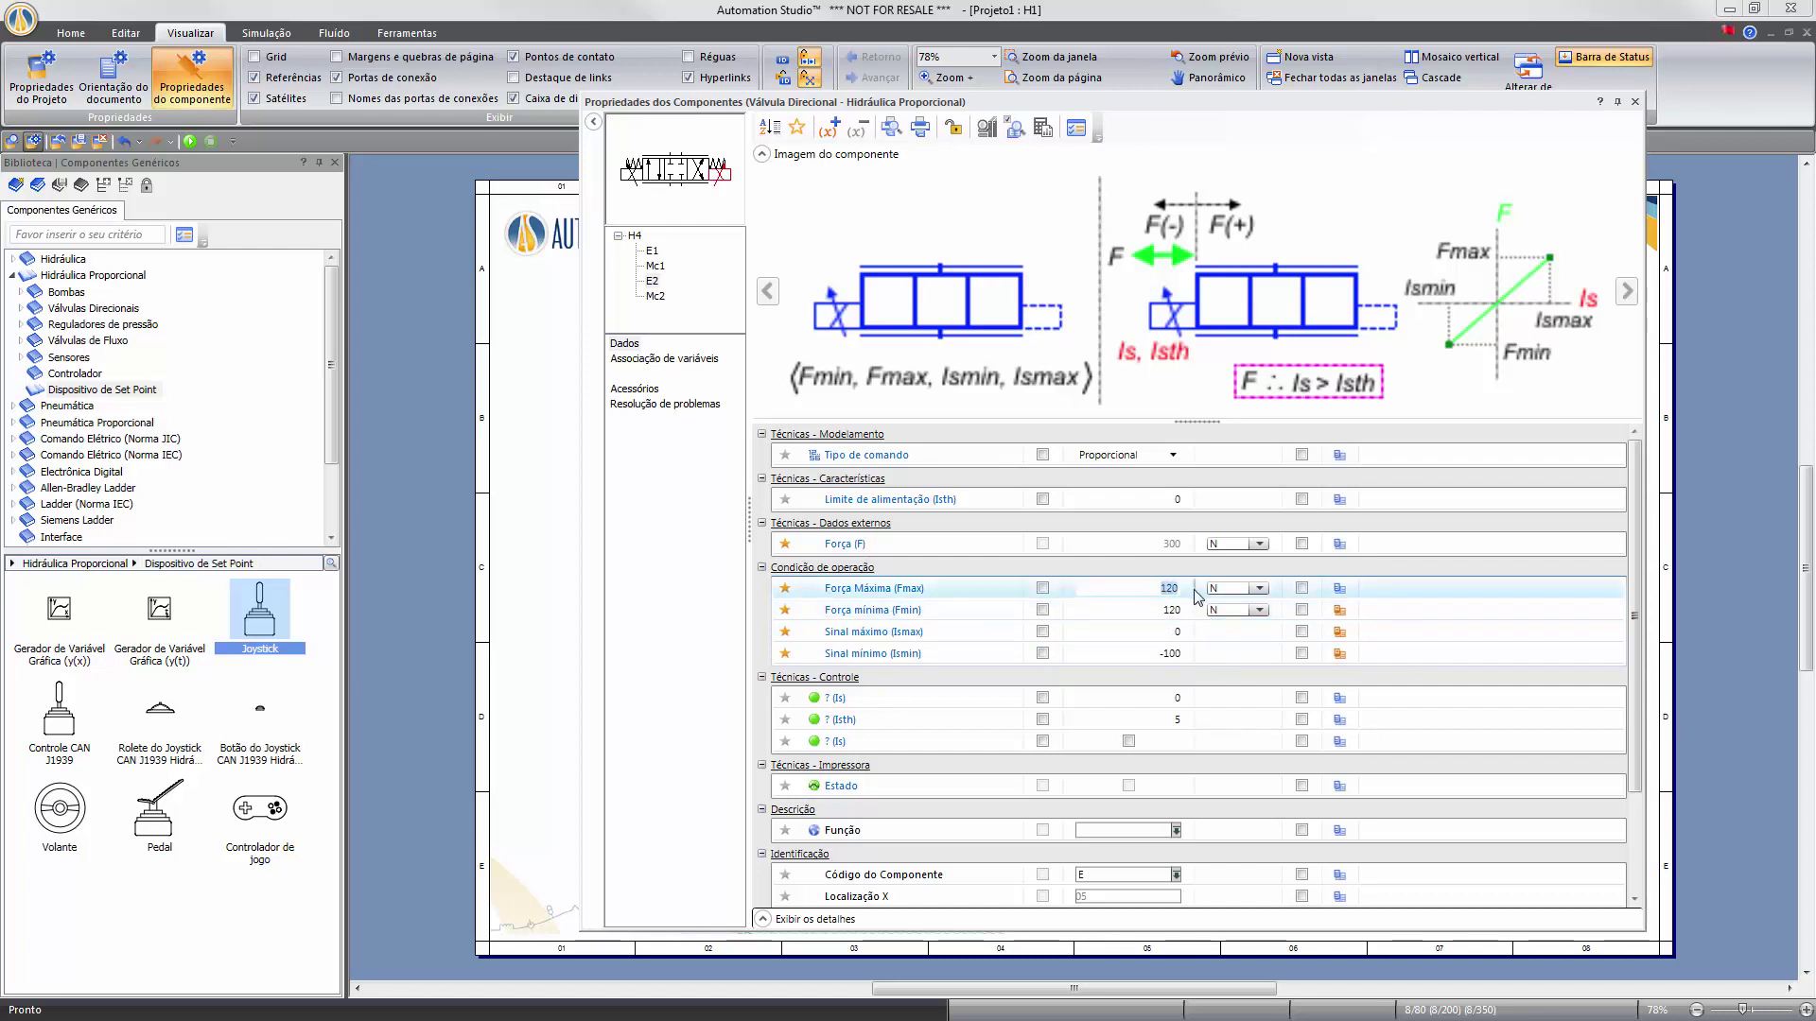
key("BackSpace")
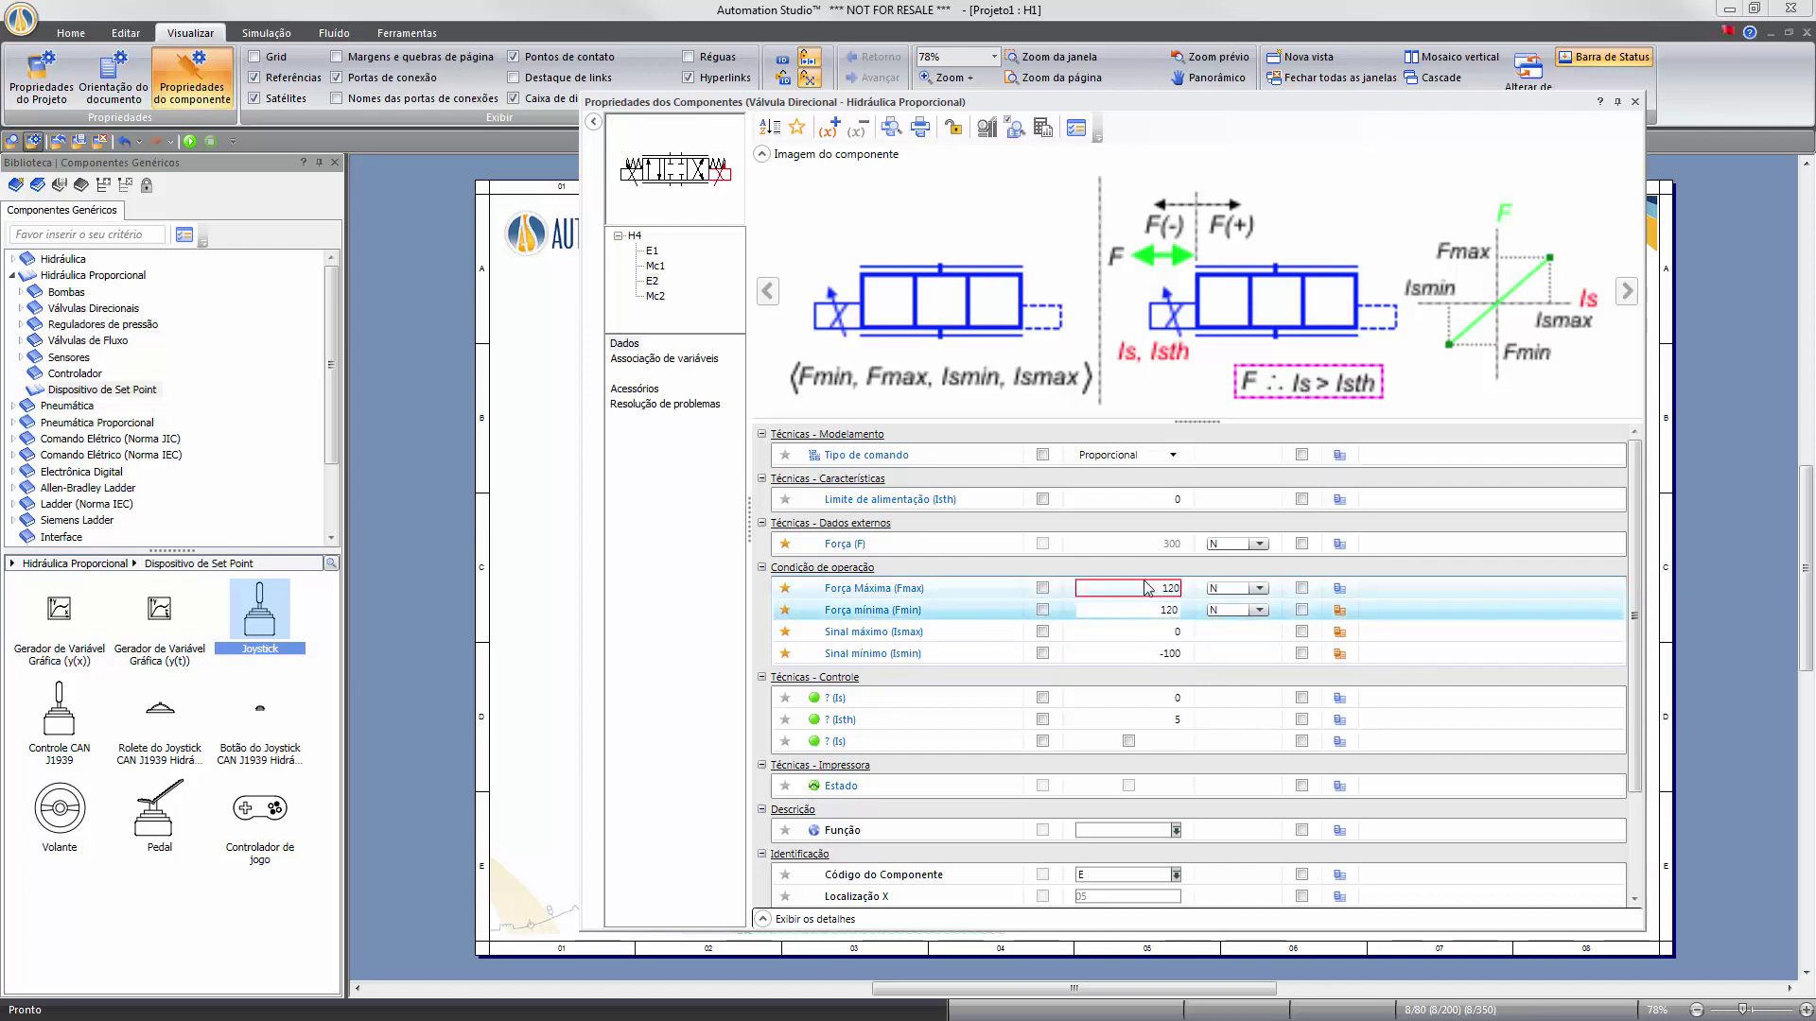
left_click(1156, 613)
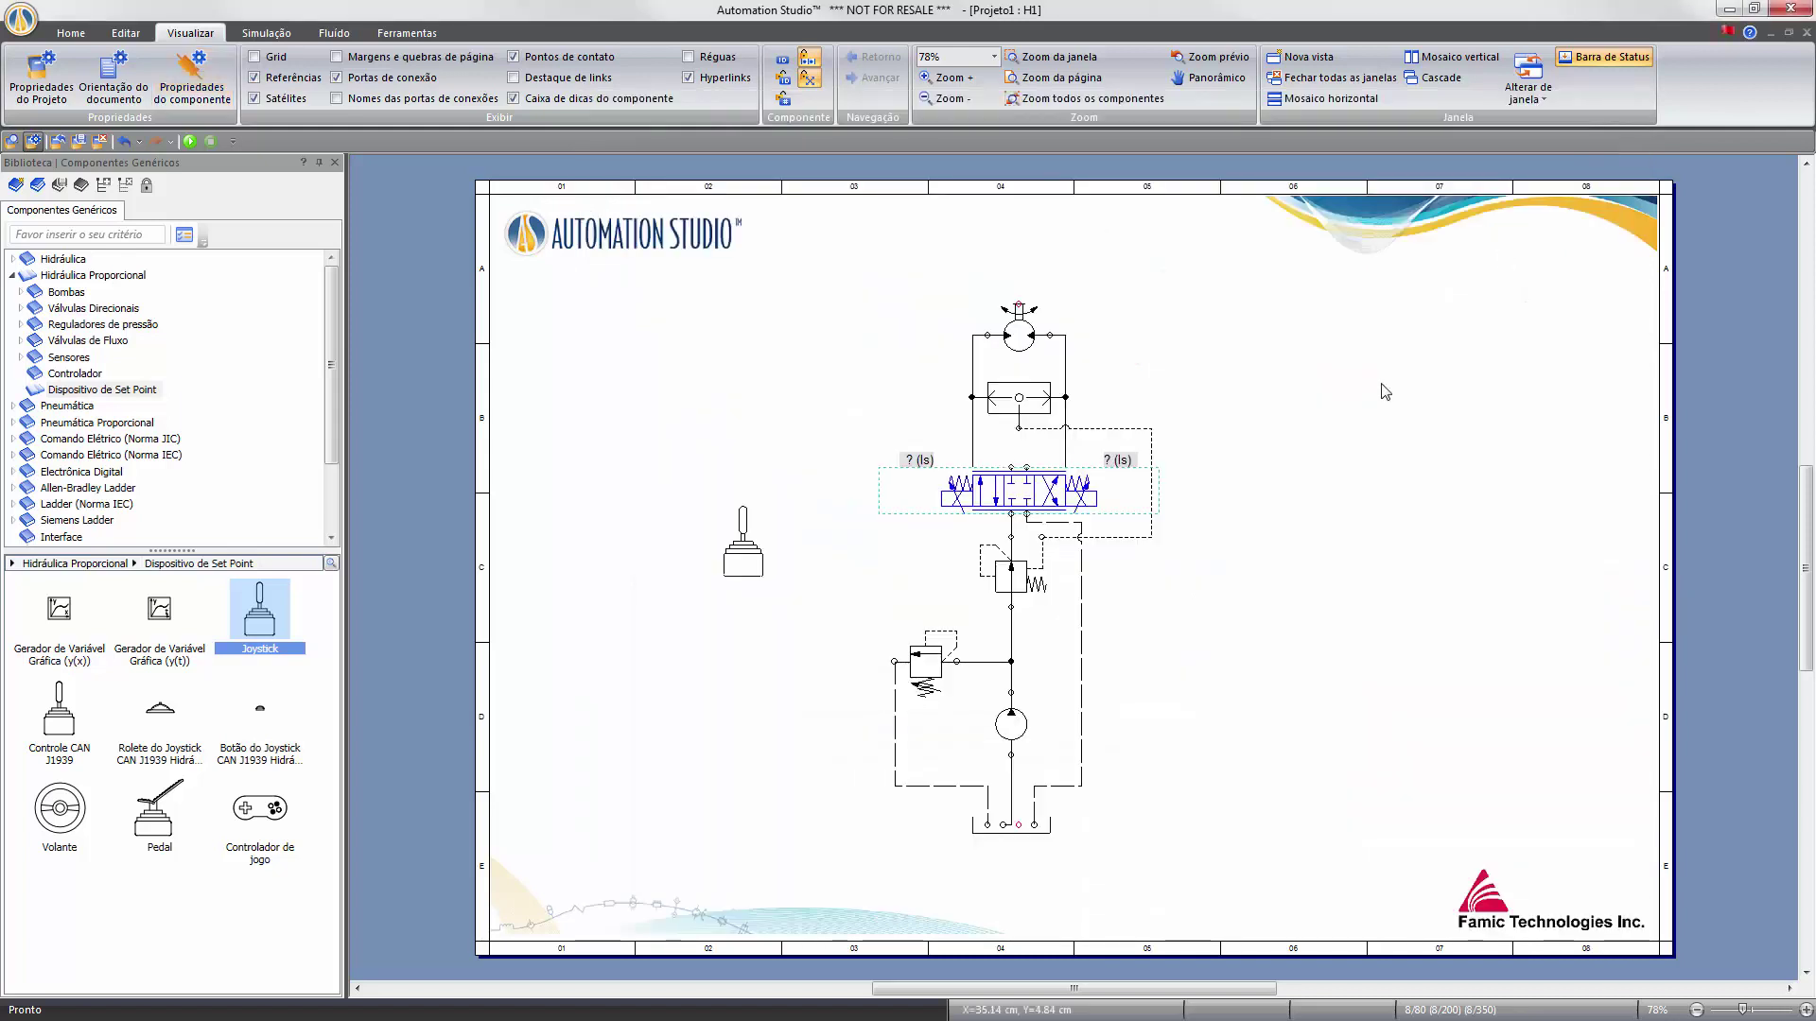
left_click(1635, 101)
left_click(1246, 589)
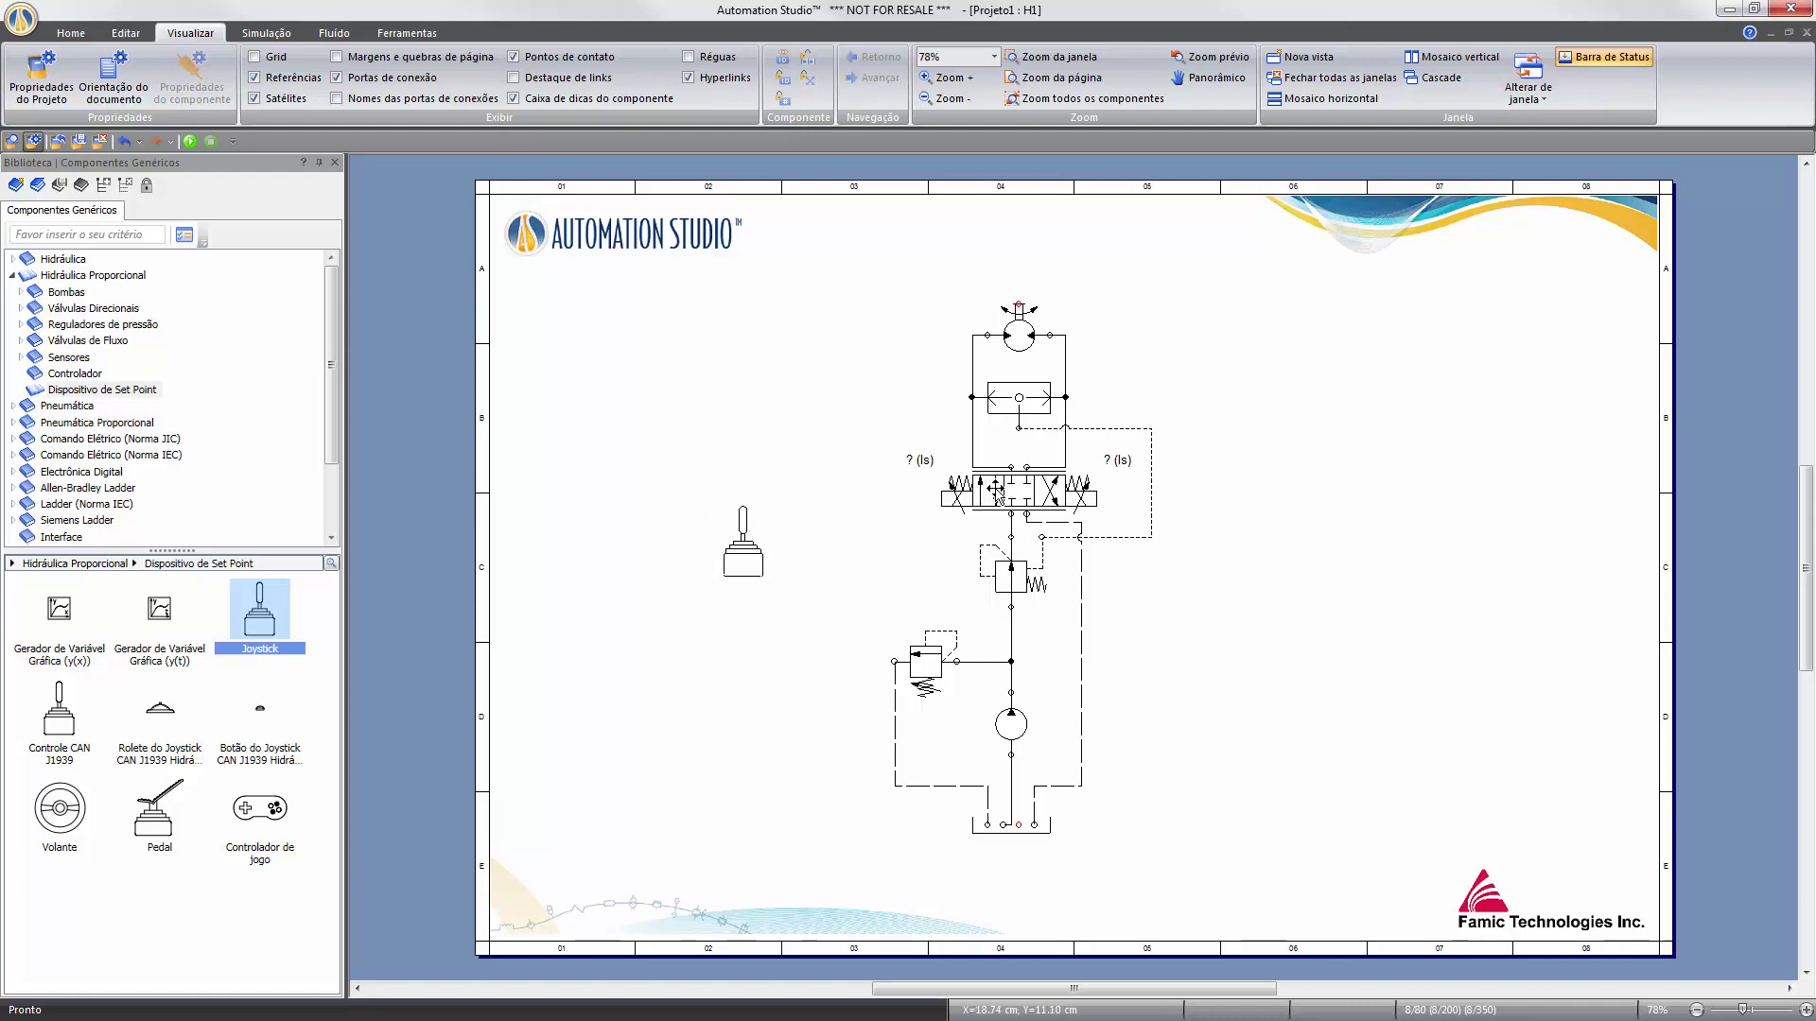
Associate the proportional InputSignal variable of the directional valve's left solenoid with the joystick variable JY_X.
double_click(996, 489)
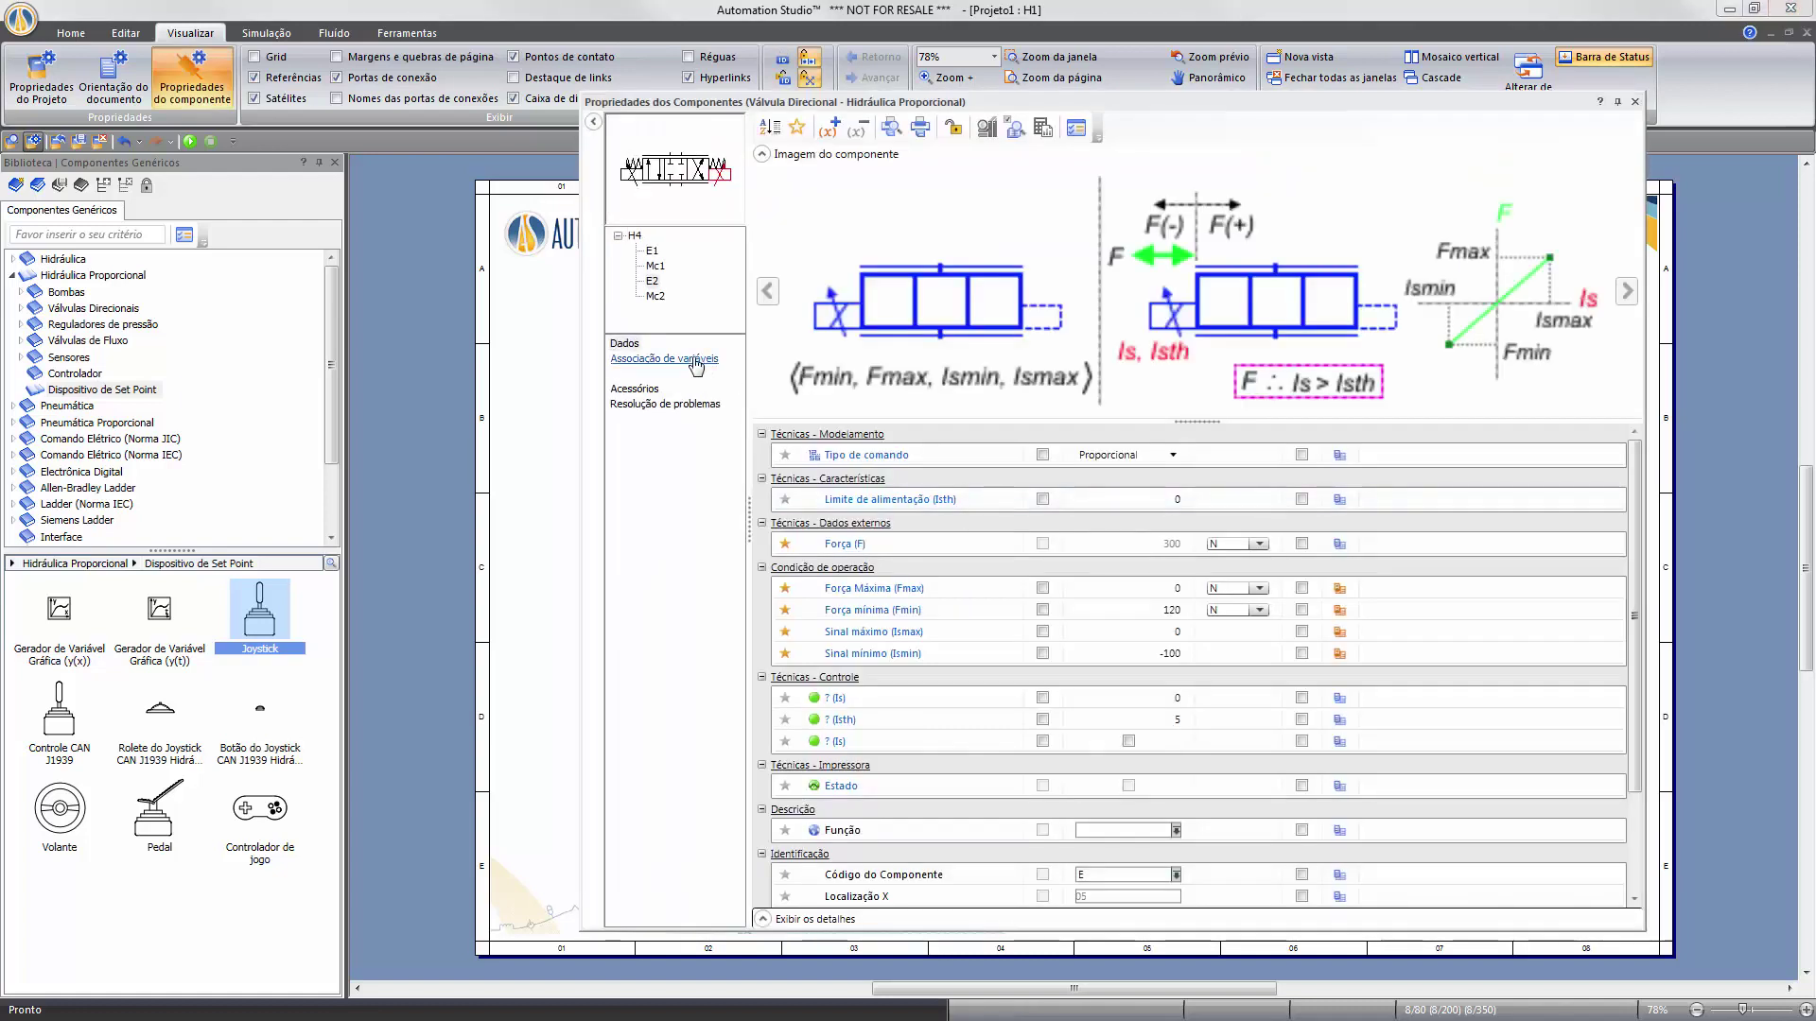
left_click(696, 361)
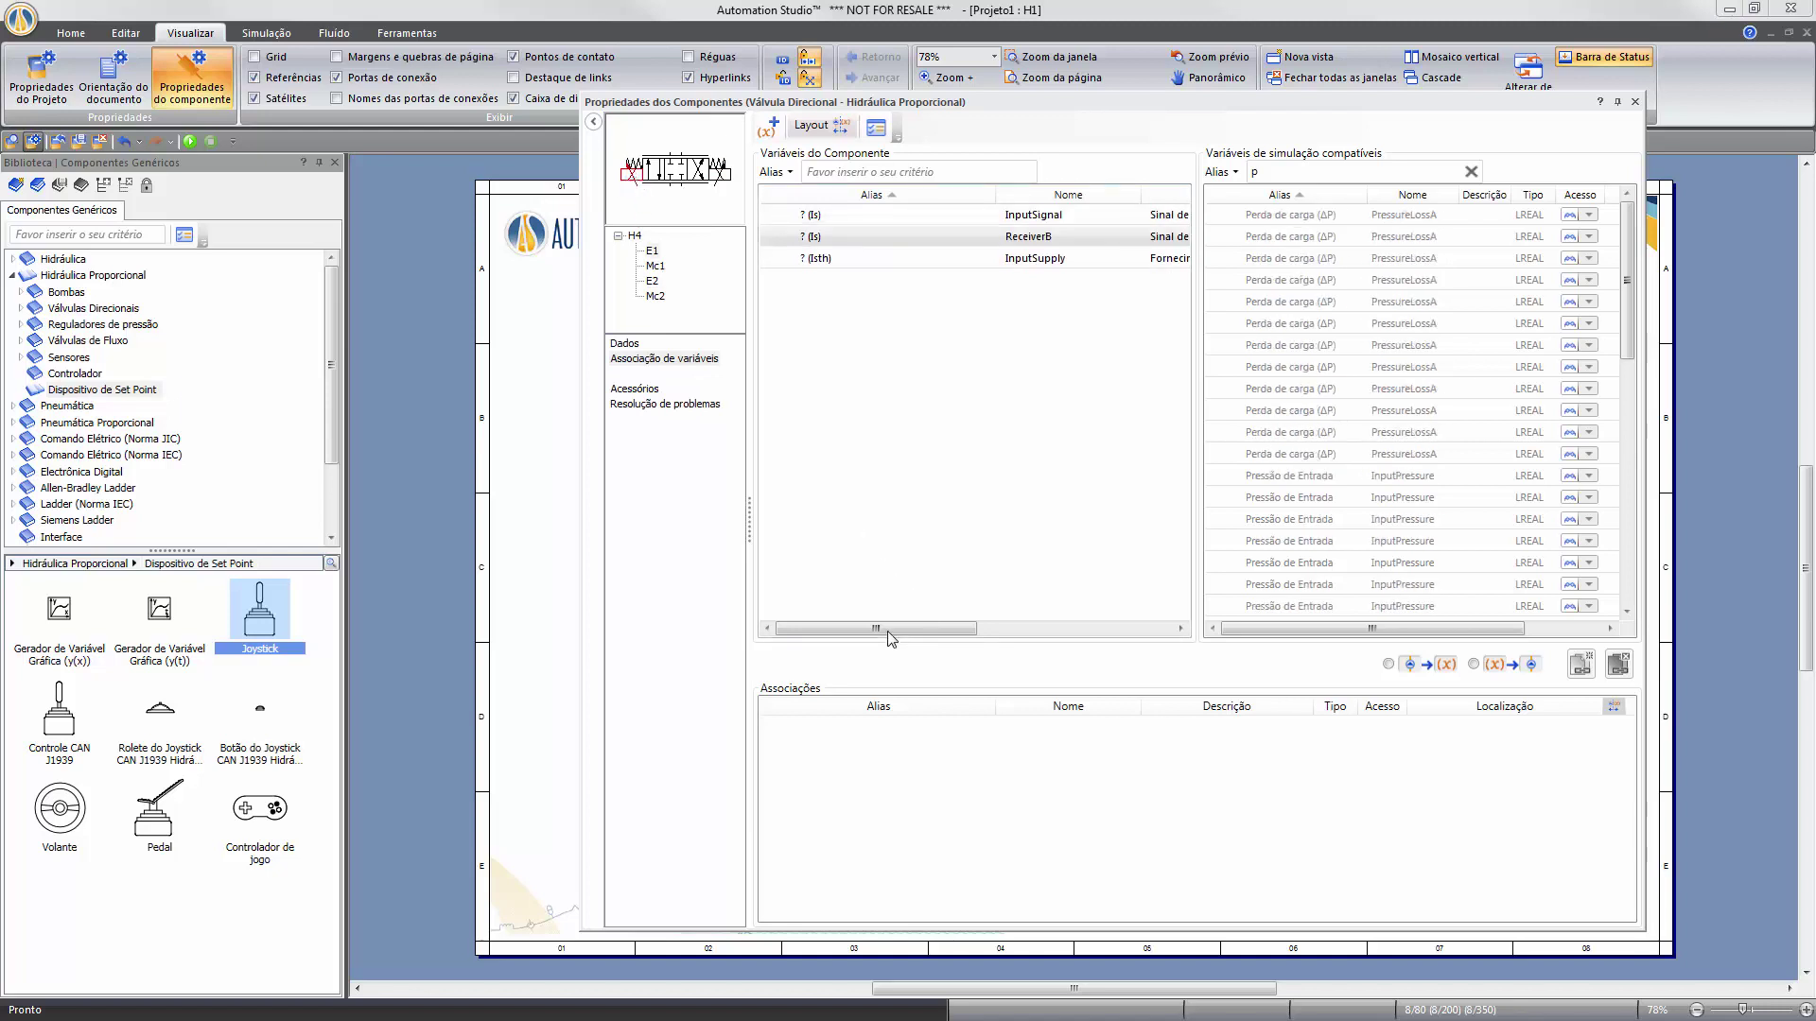
left_click_drag(887, 630, 1011, 629)
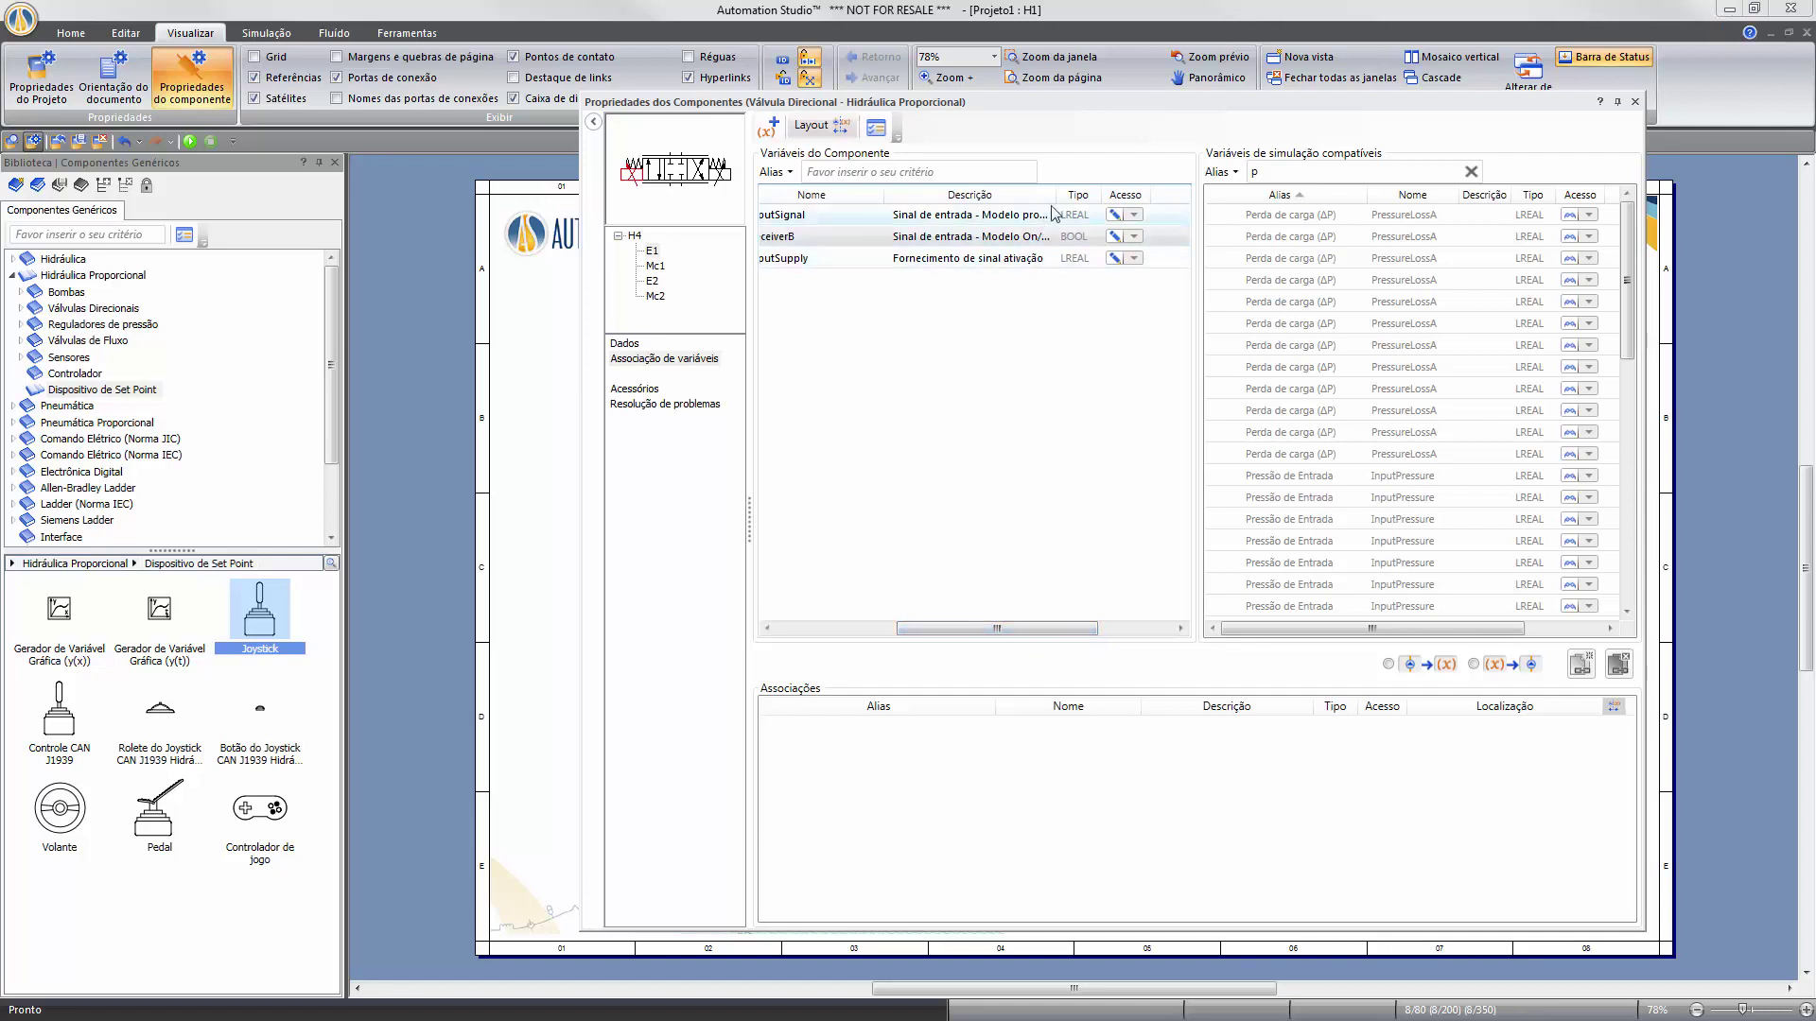
left_click_drag(1057, 195, 1116, 197)
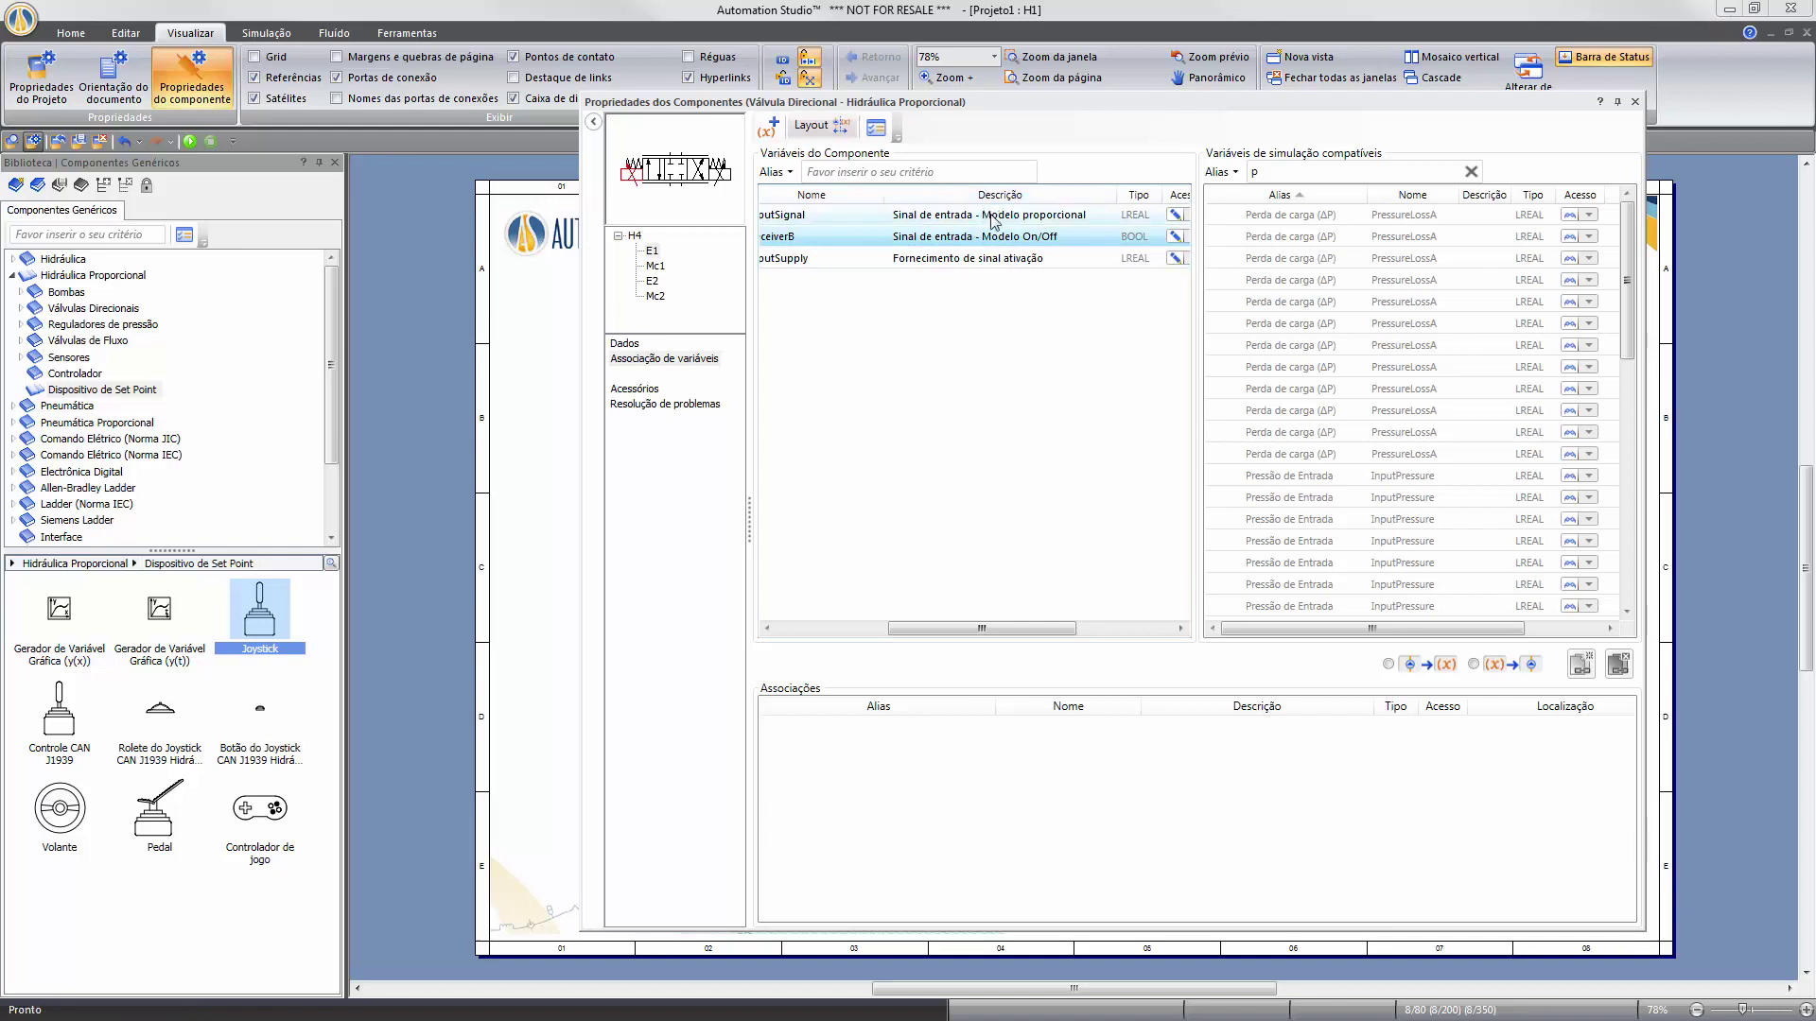
left_click(1317, 173)
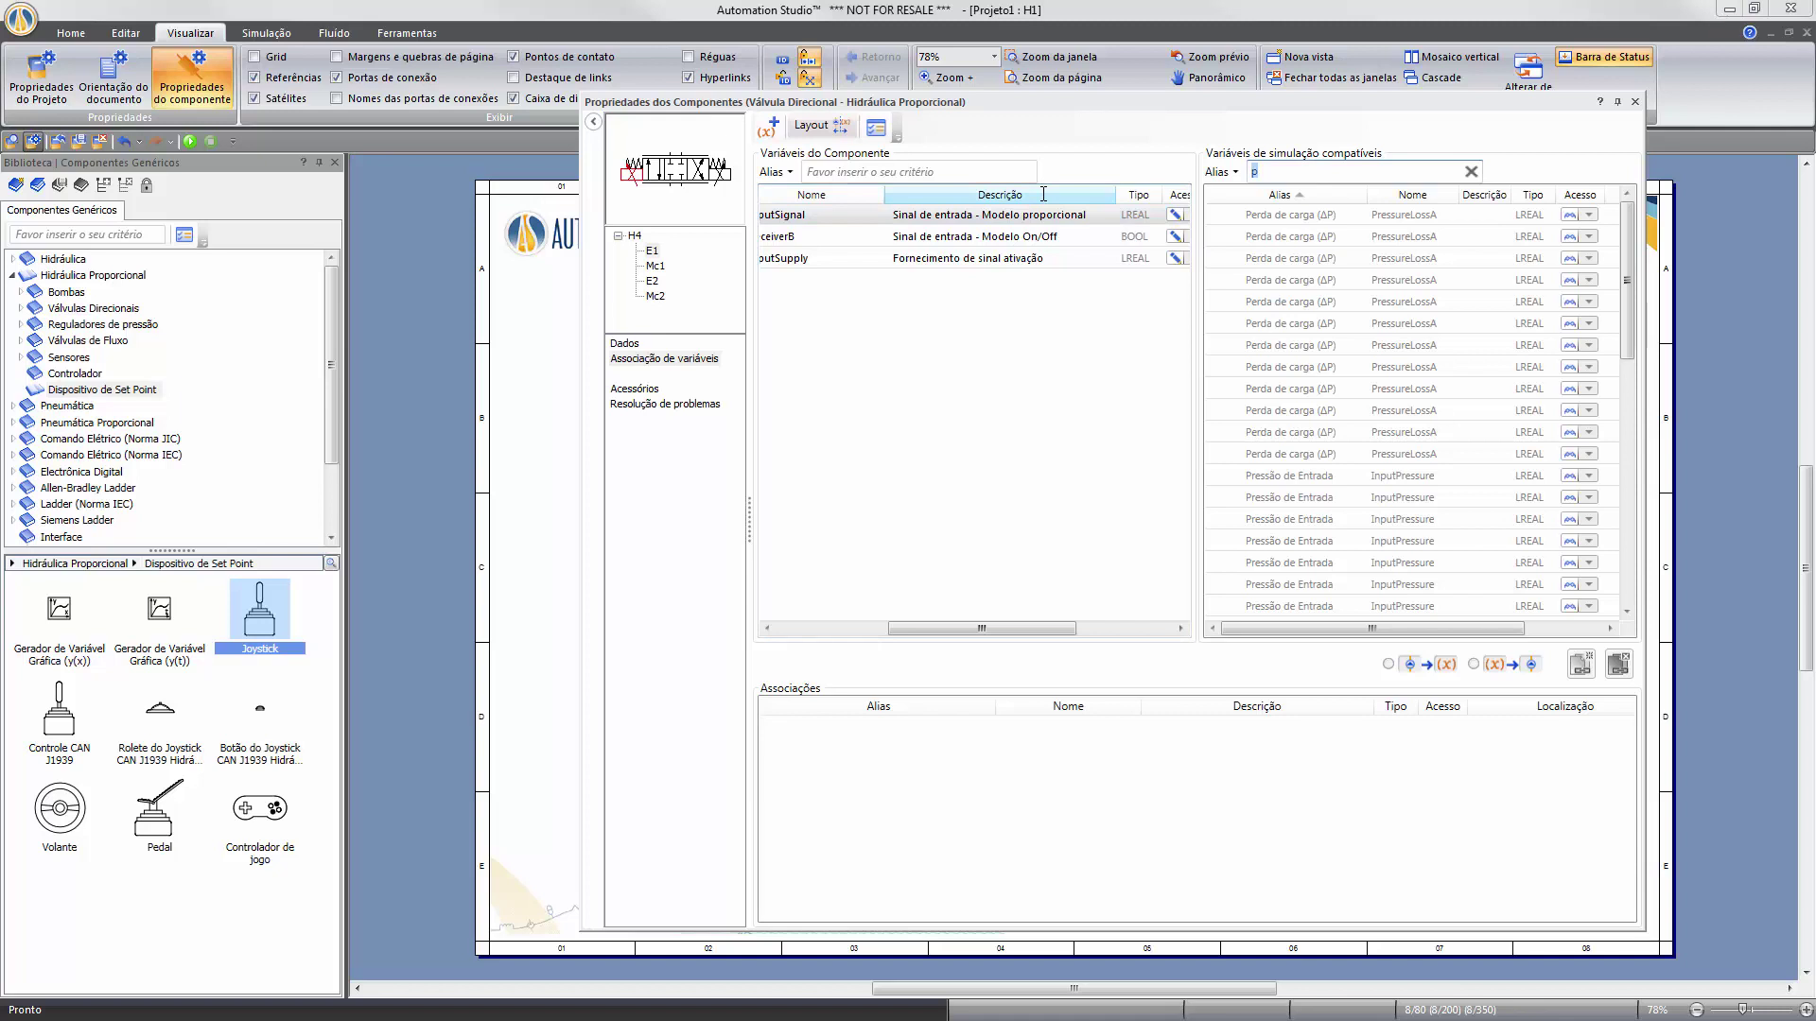
type("j")
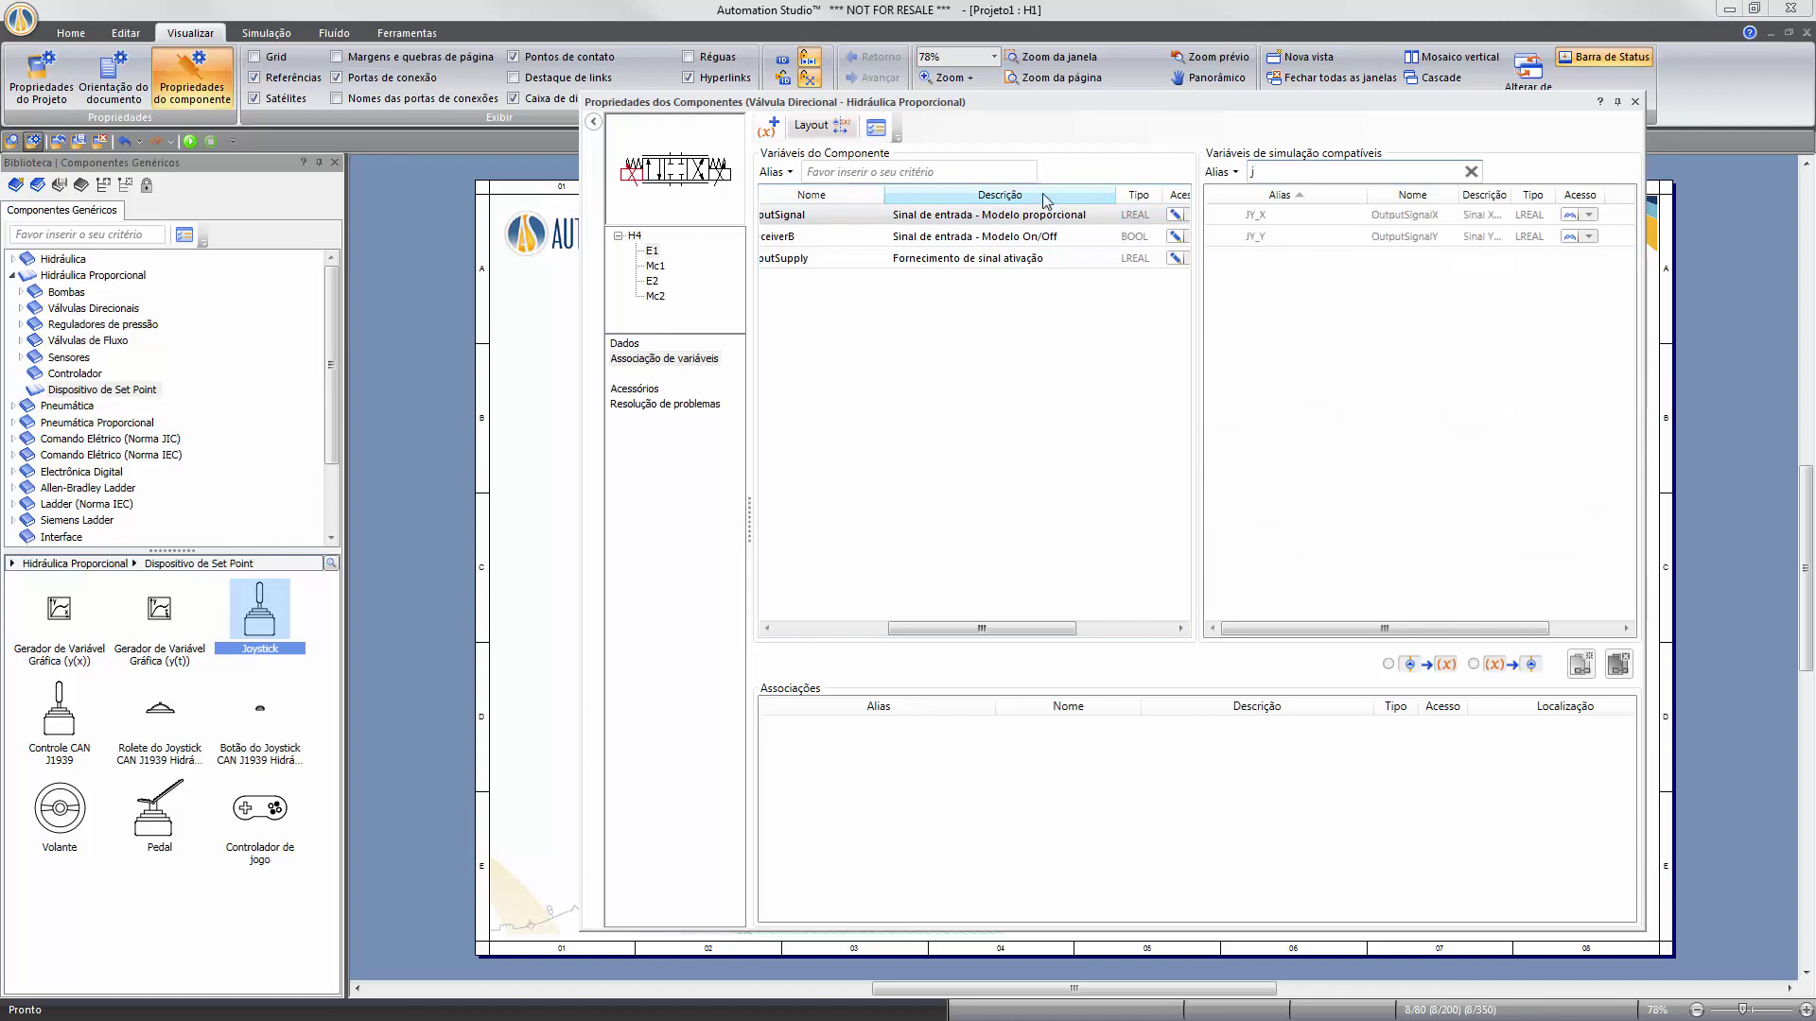
double_click(1259, 217)
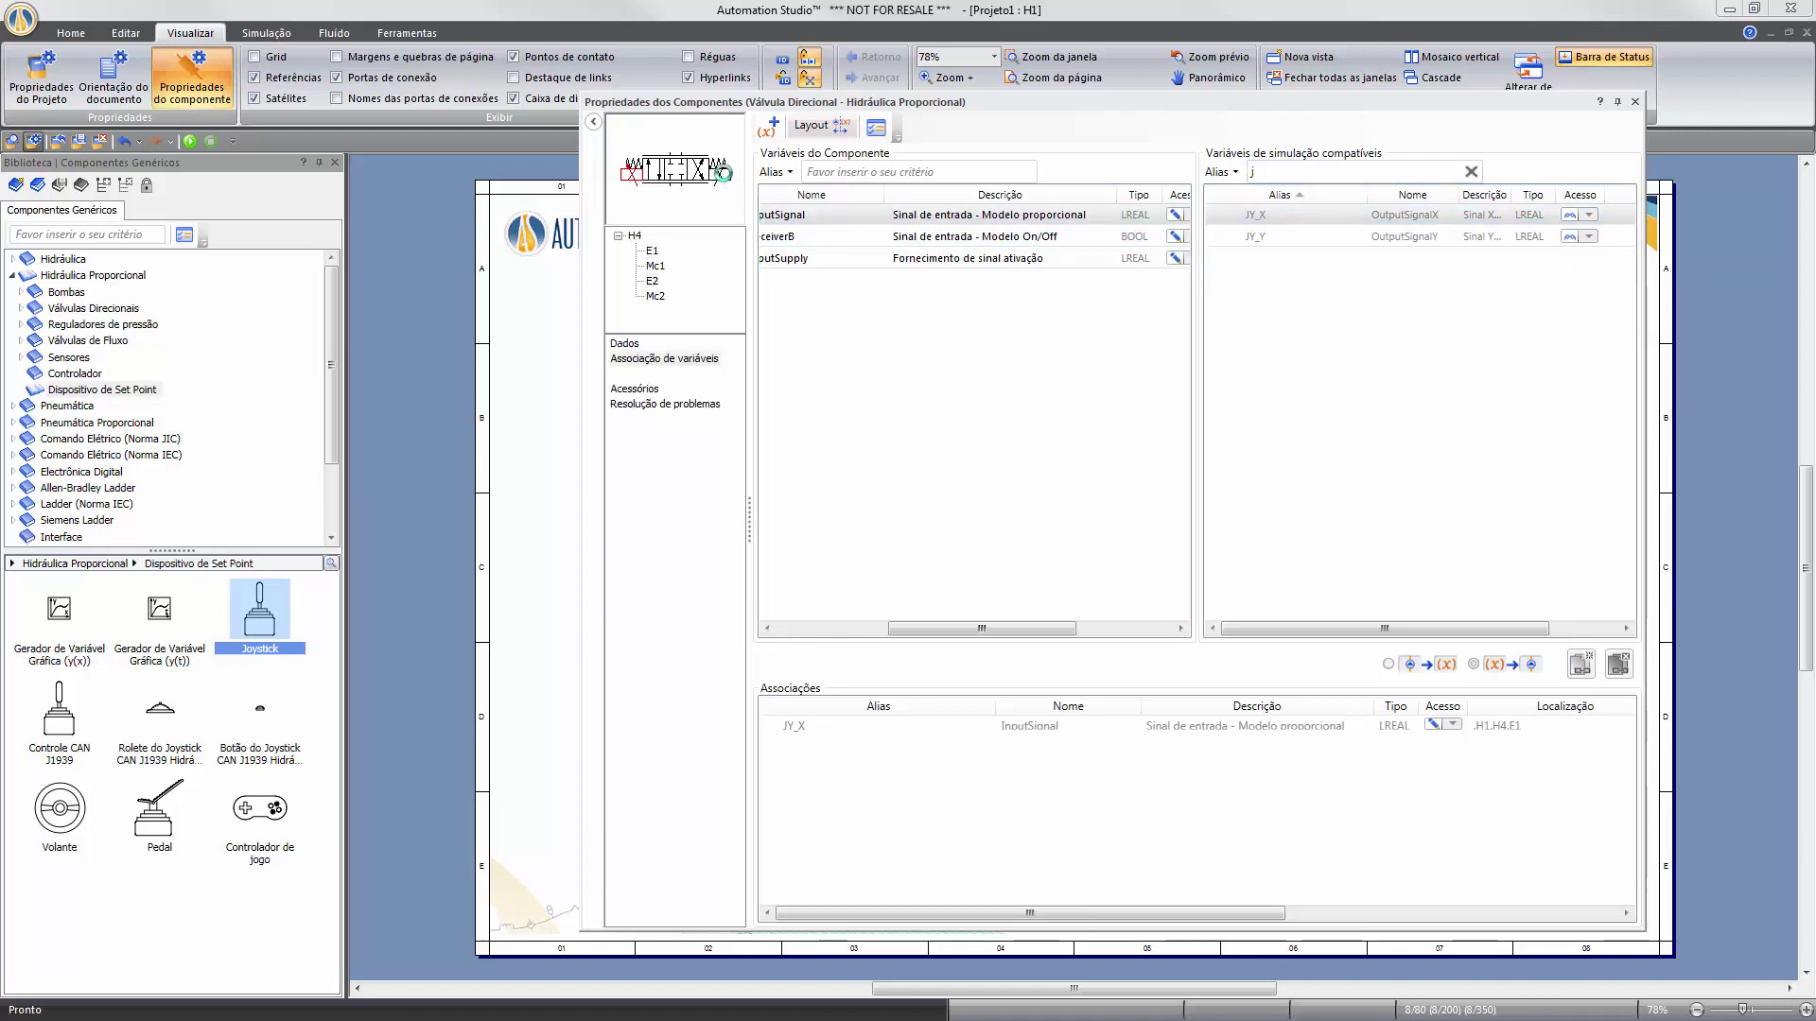
Associate the proportional InputSignal variable of the right solenoid with JY_X and close the valve's properties.
left_click(724, 175)
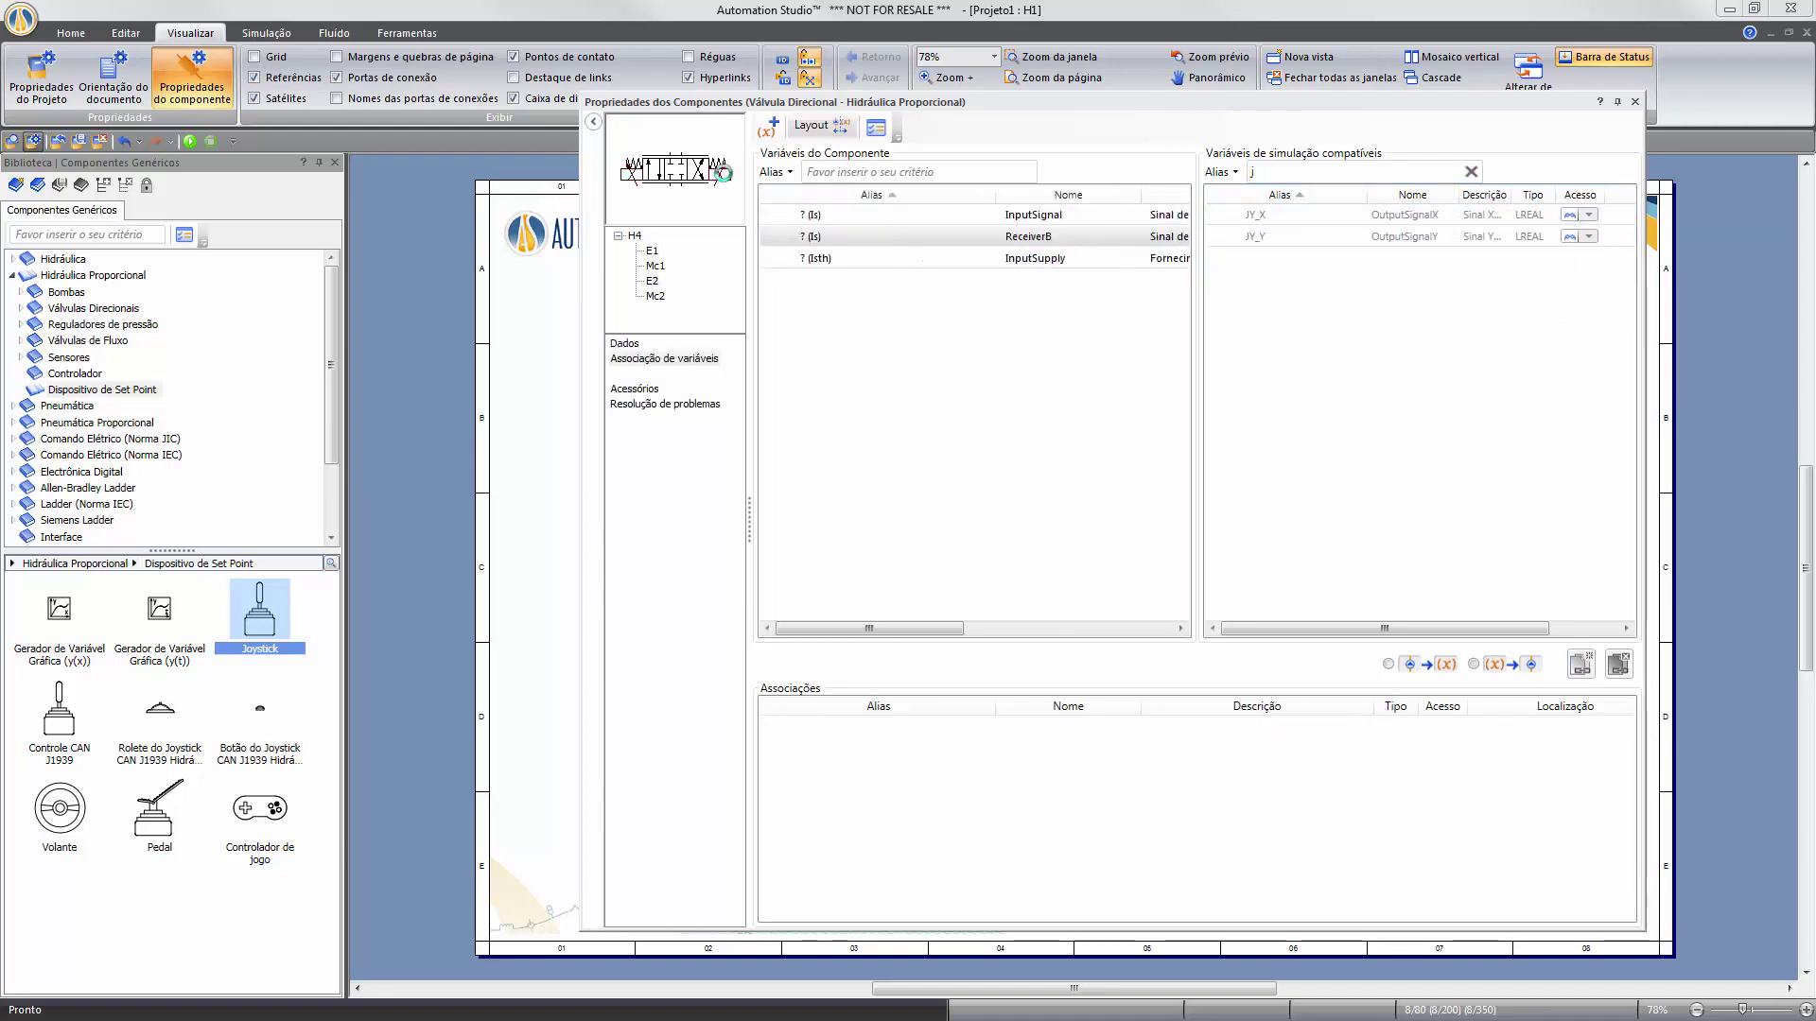
left_click_drag(900, 628, 1015, 628)
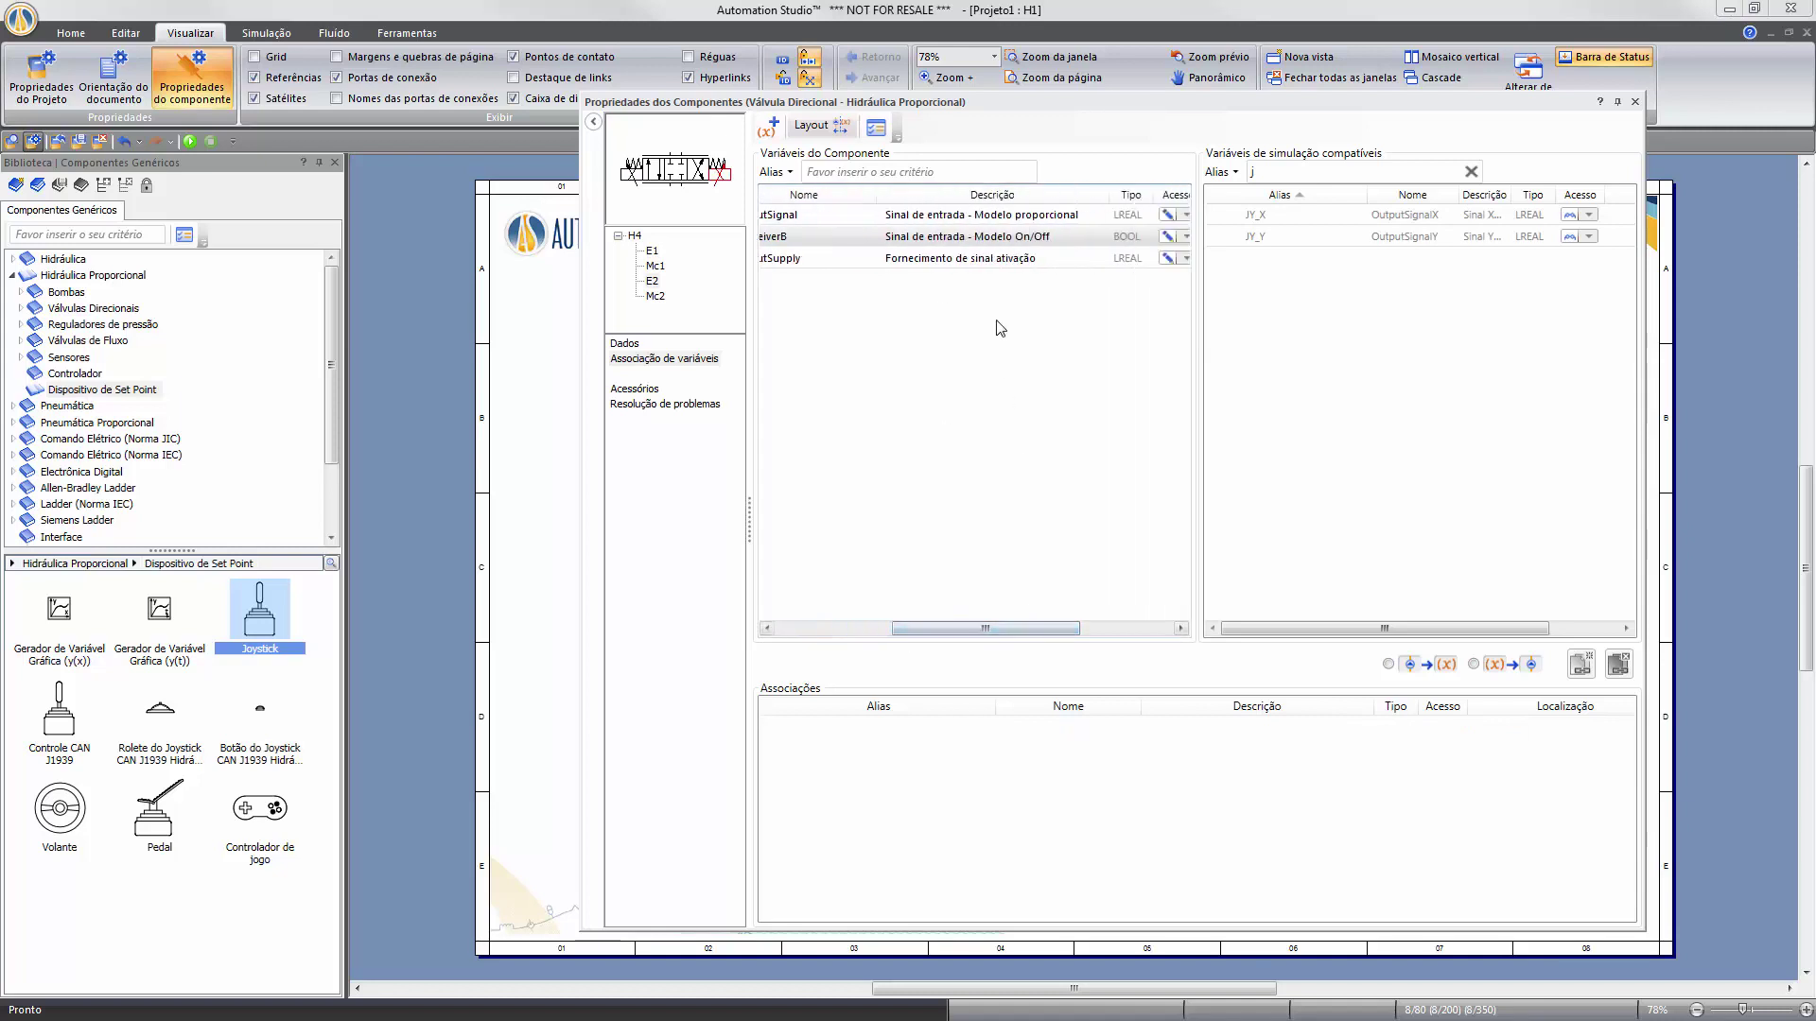
left_click(1031, 215)
left_click(1267, 221)
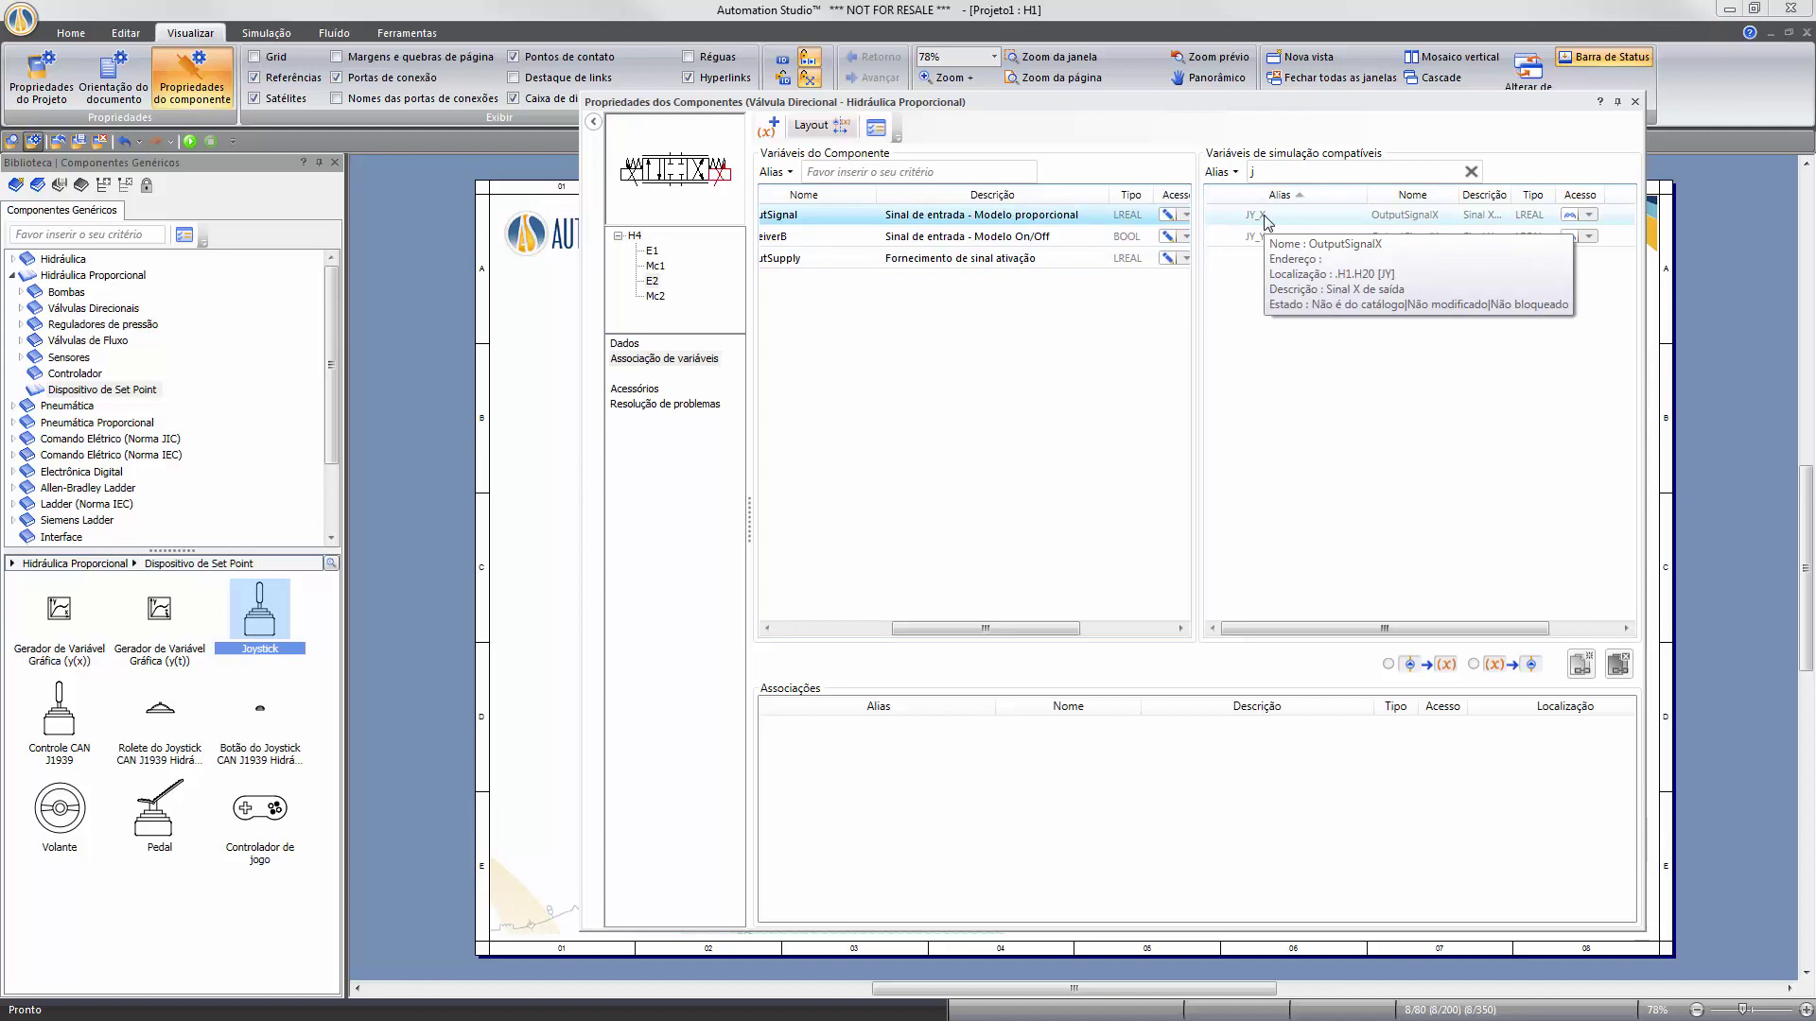
double_click(1265, 217)
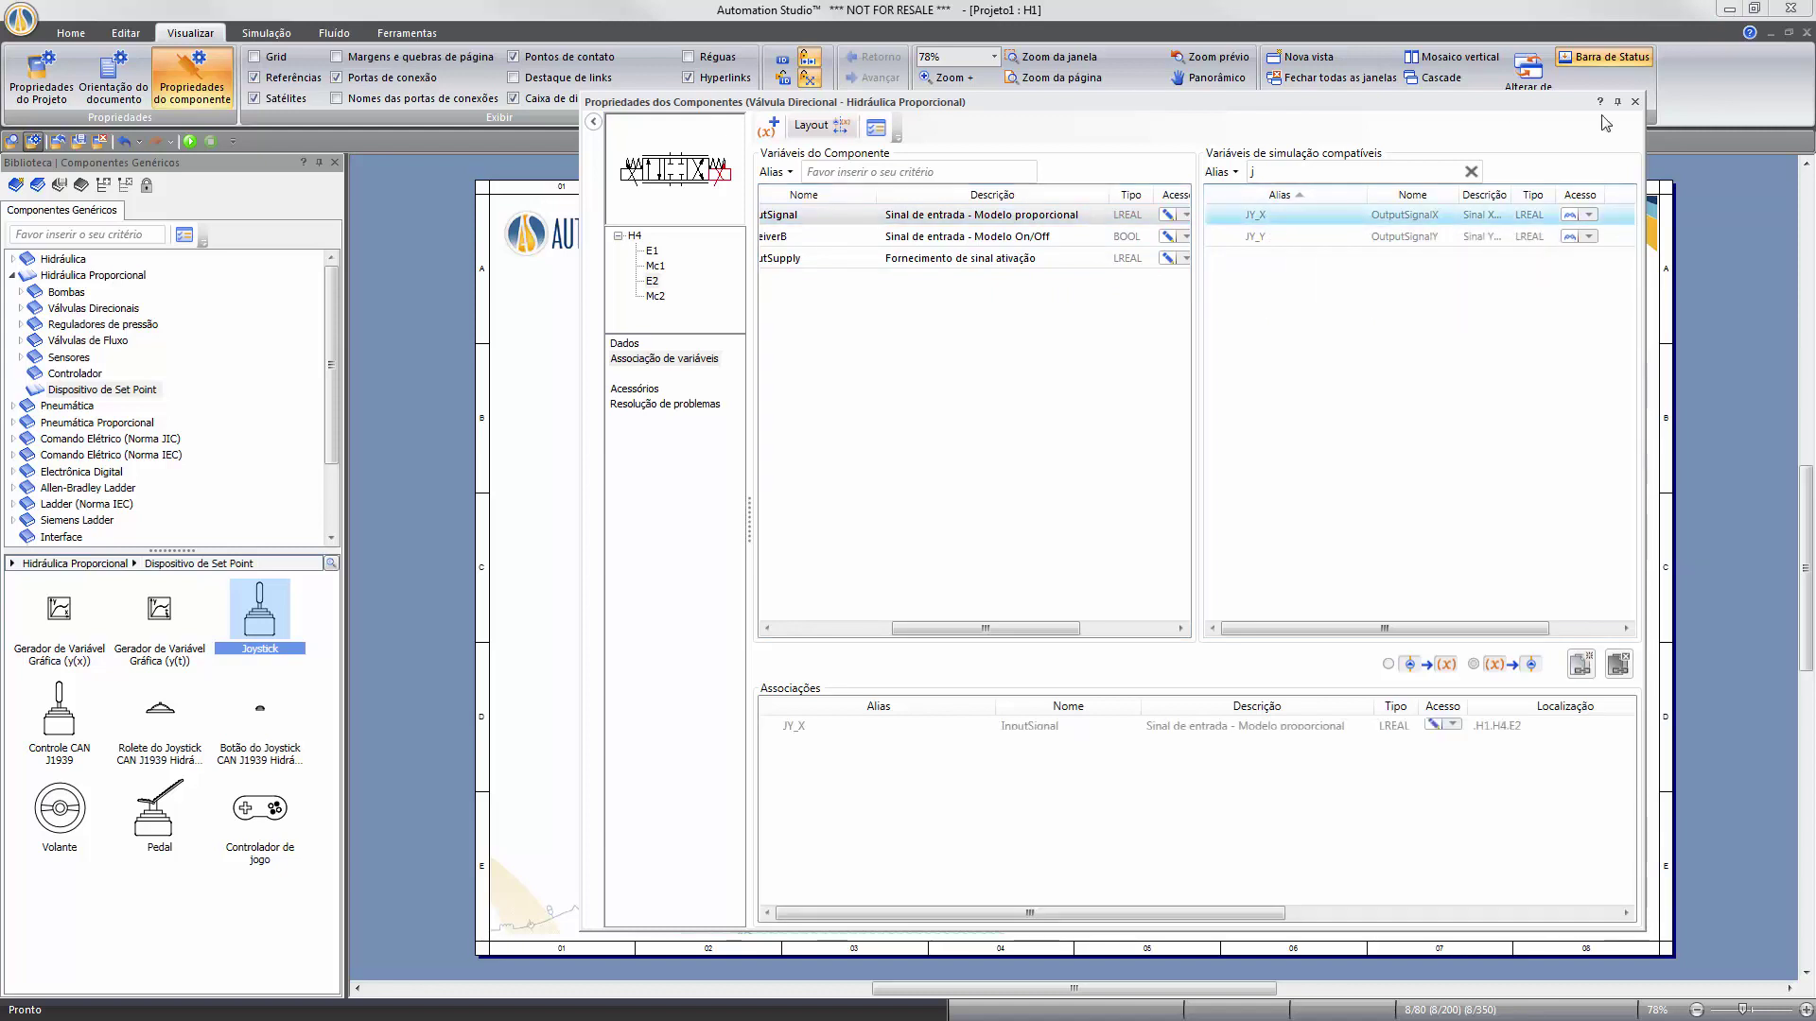
left_click(1635, 102)
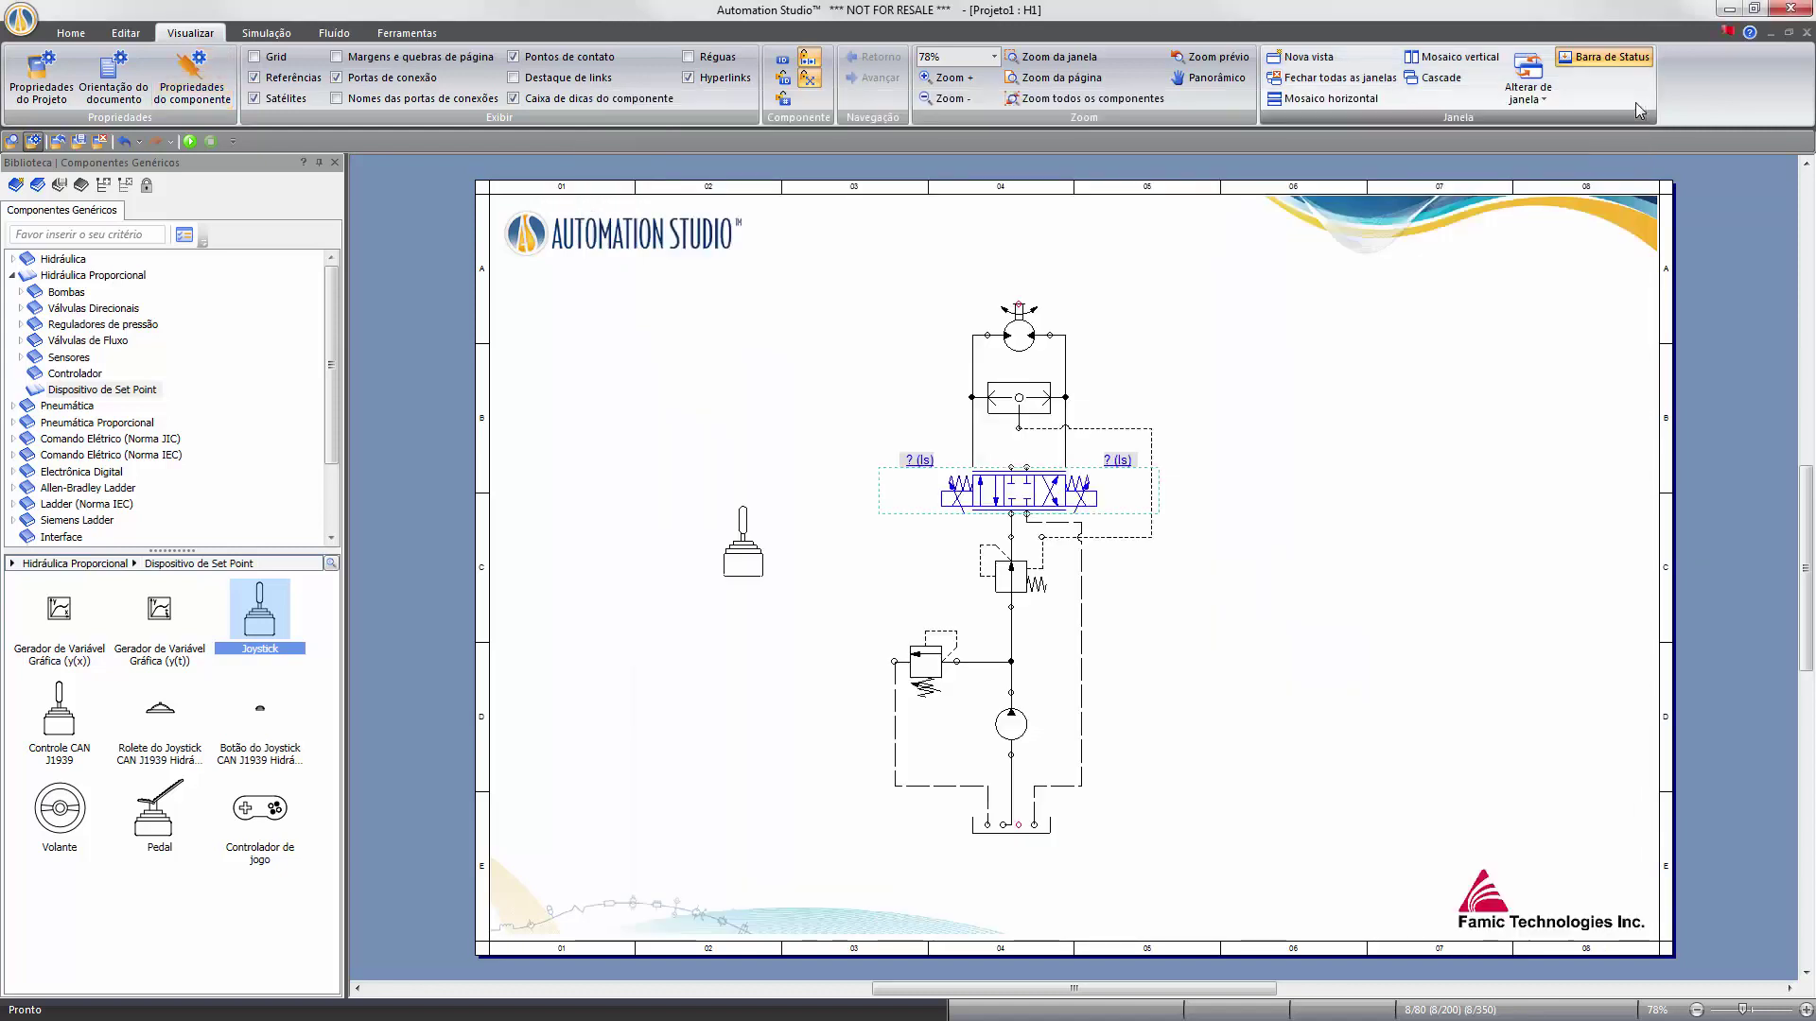
left_click(1374, 459)
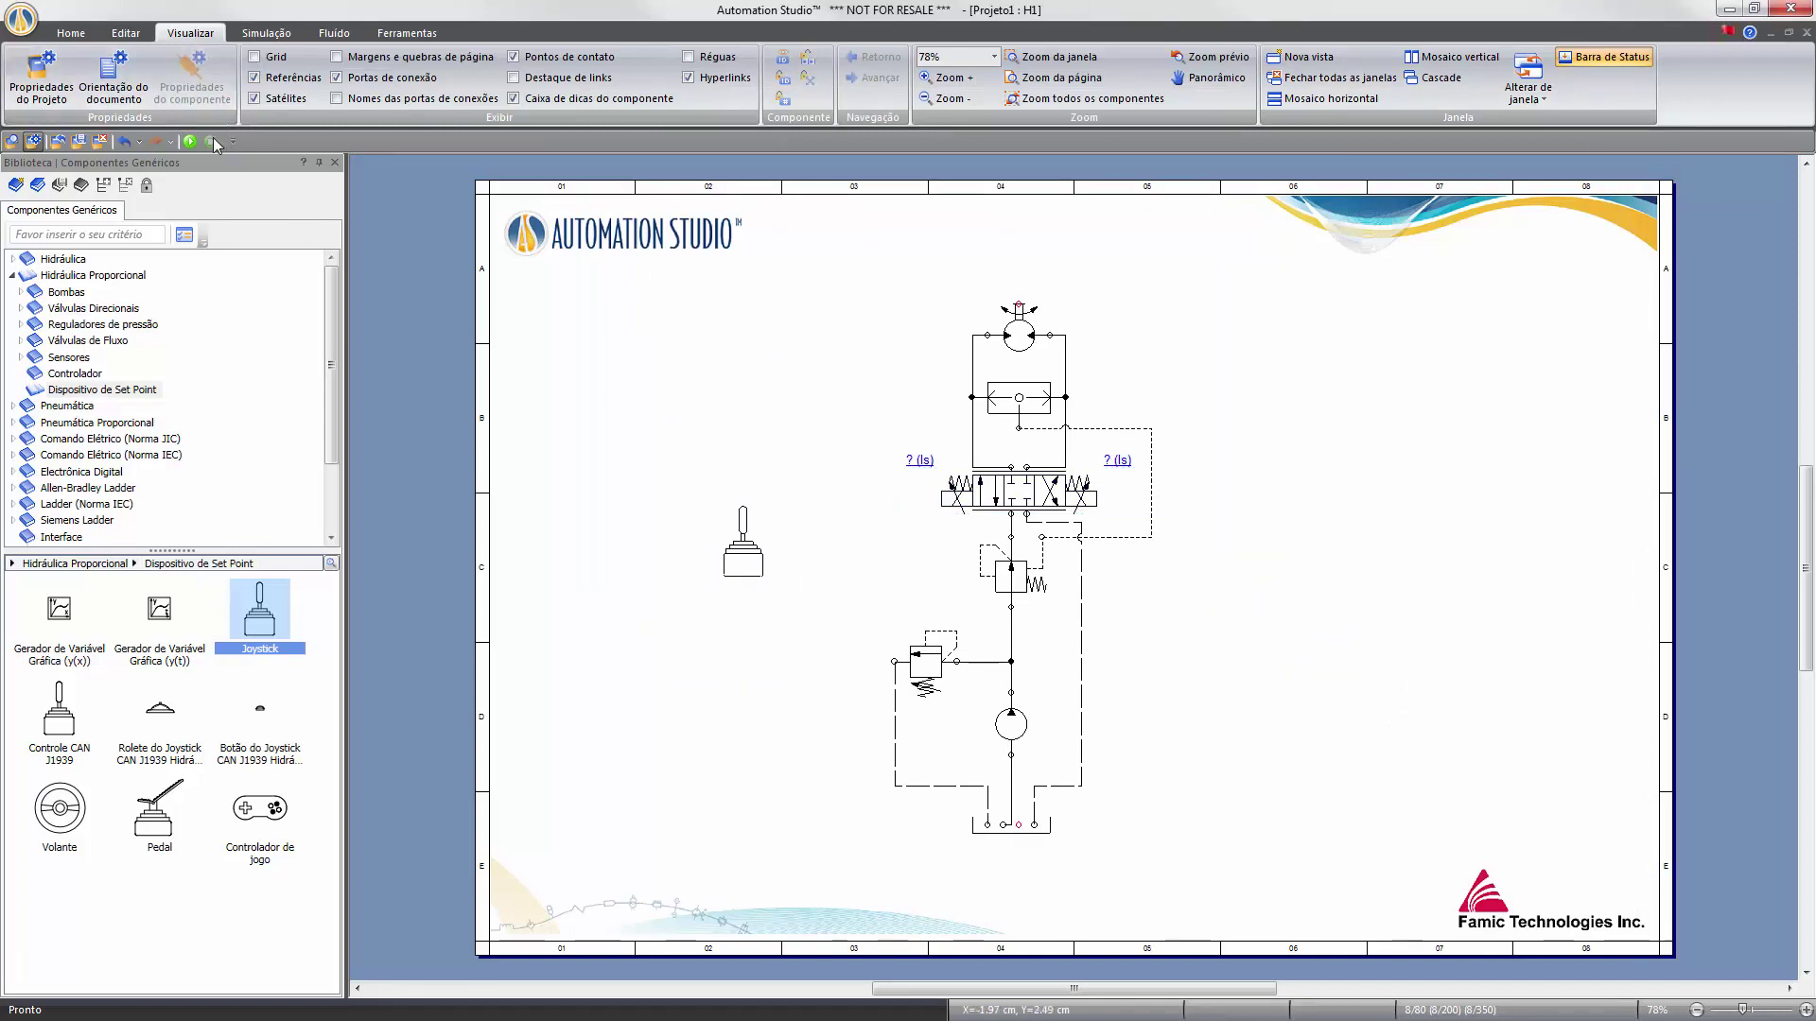
Start the simulation, open the joystick's control window beside the circuit and try its handle.
left_click(189, 141)
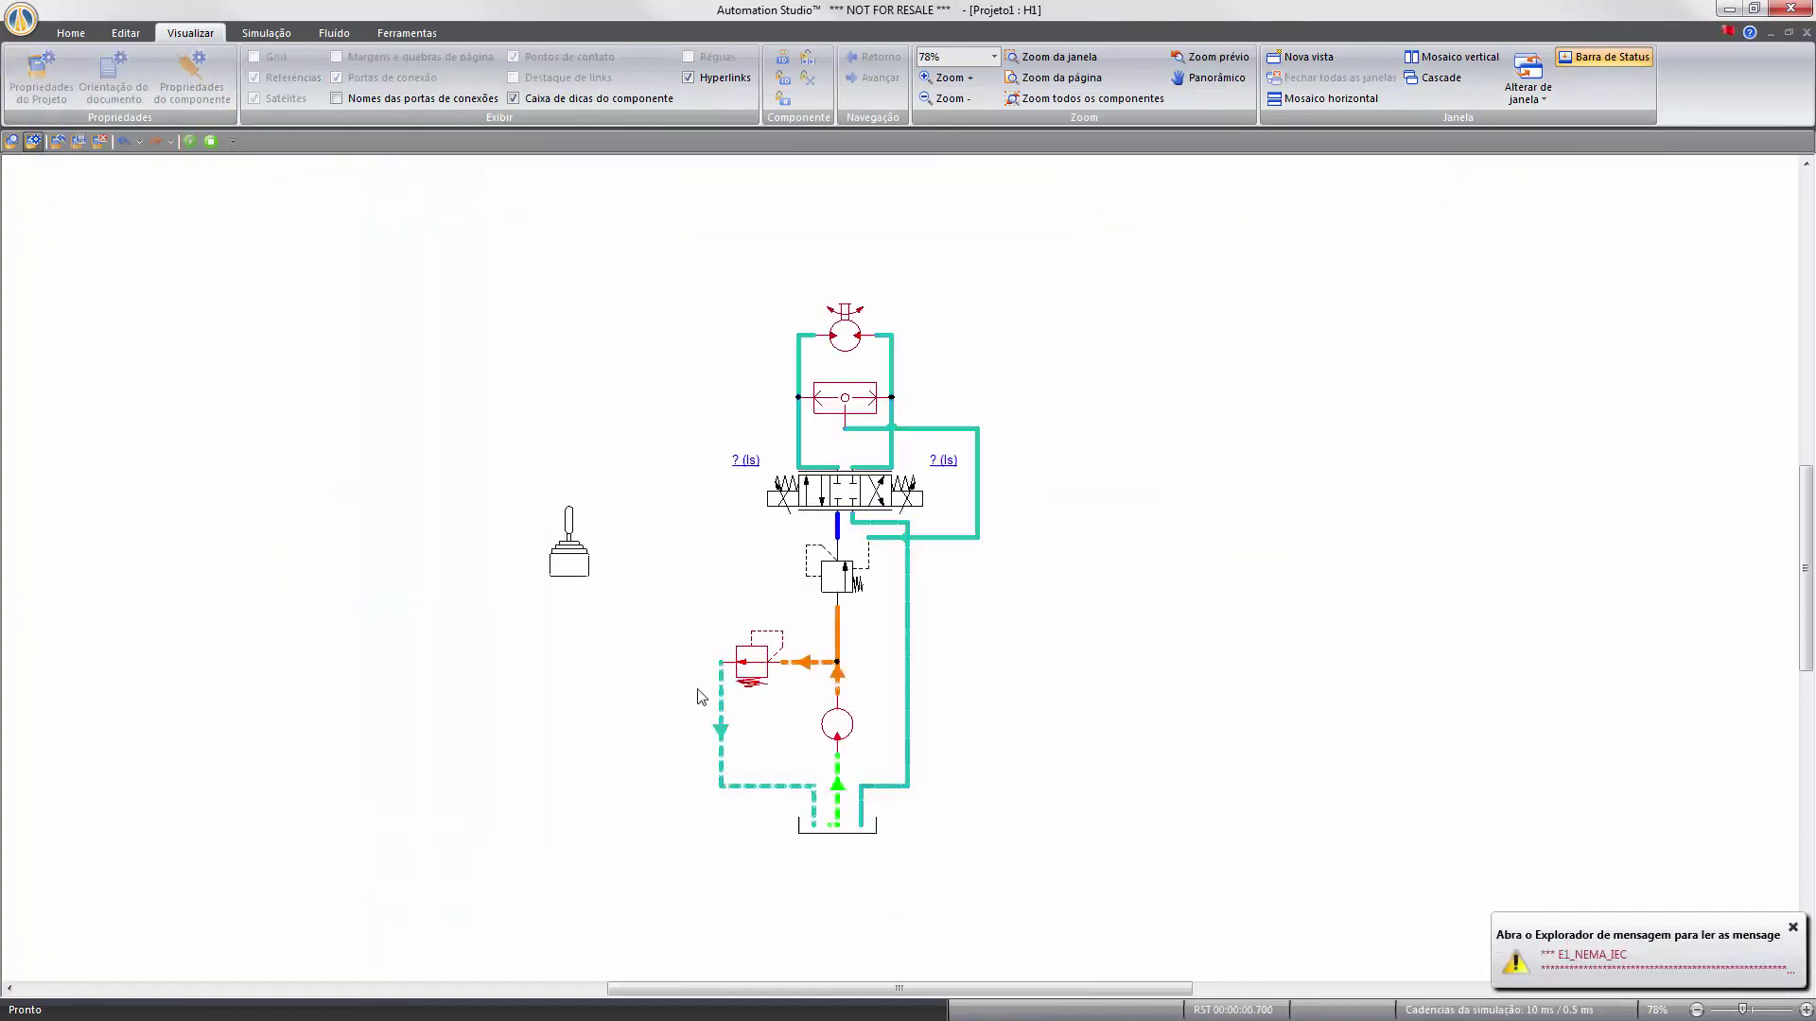
left_click(579, 571)
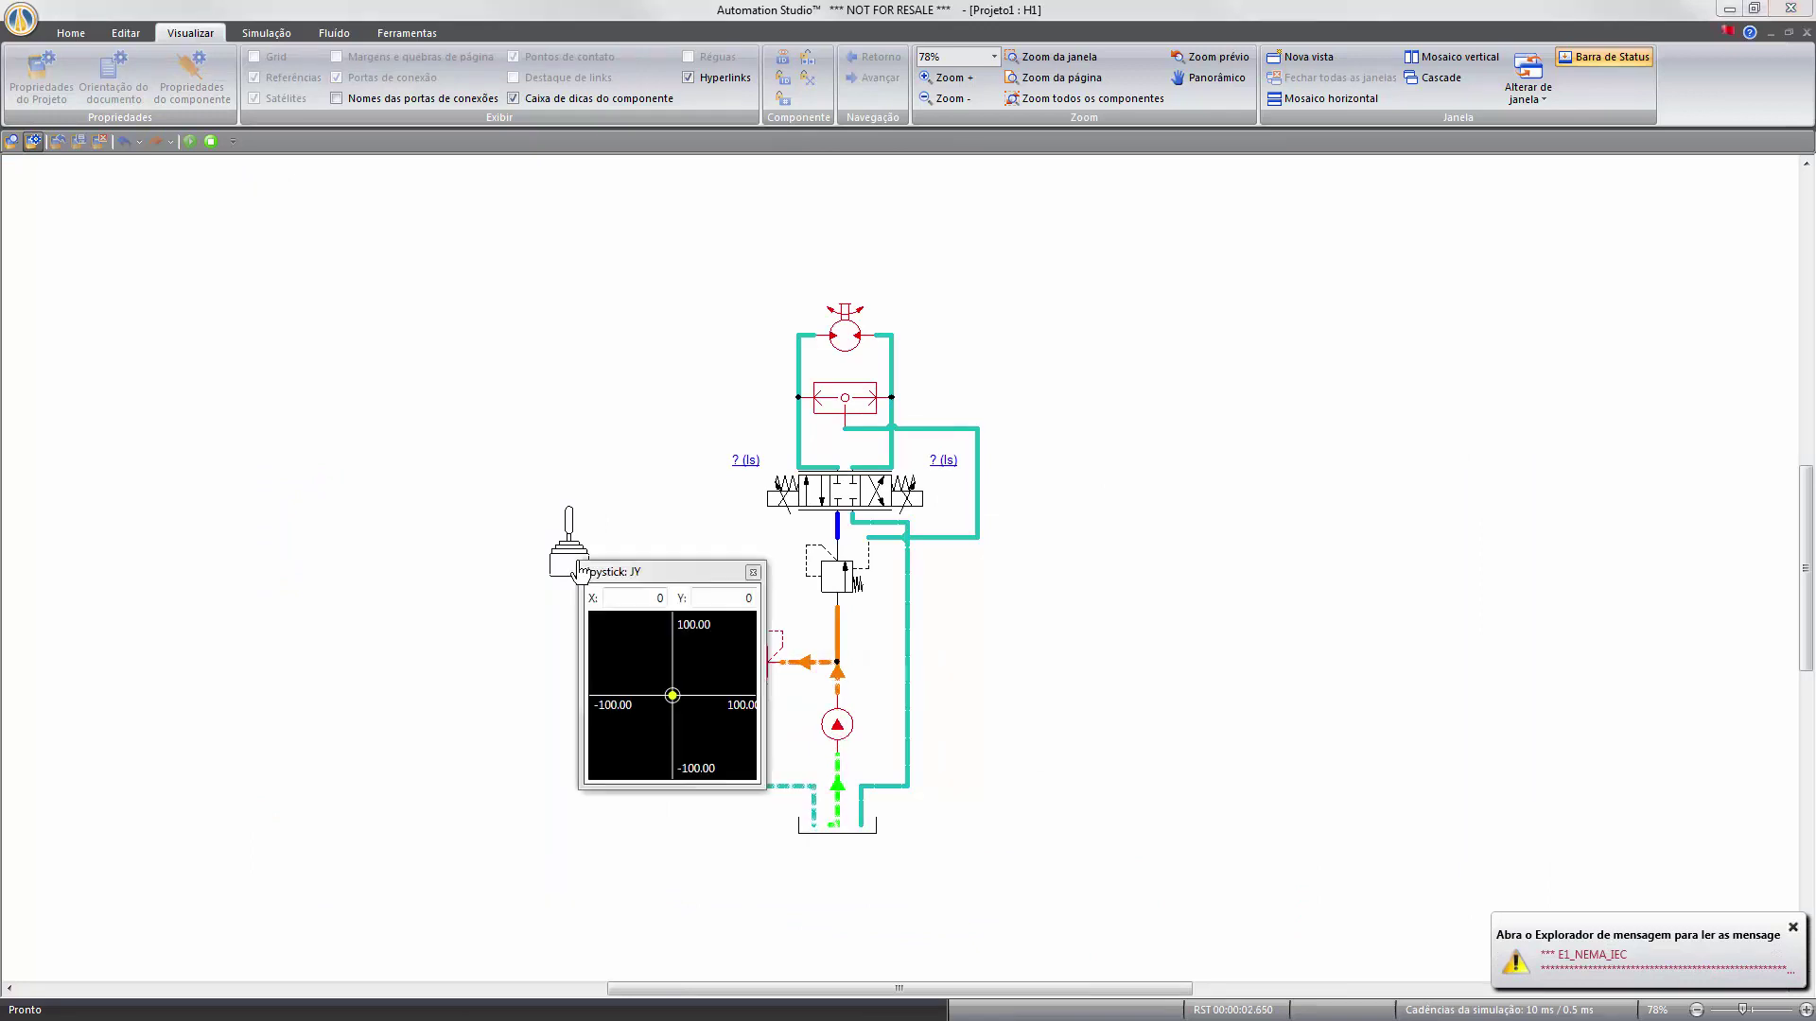
left_click_drag(626, 572, 1108, 408)
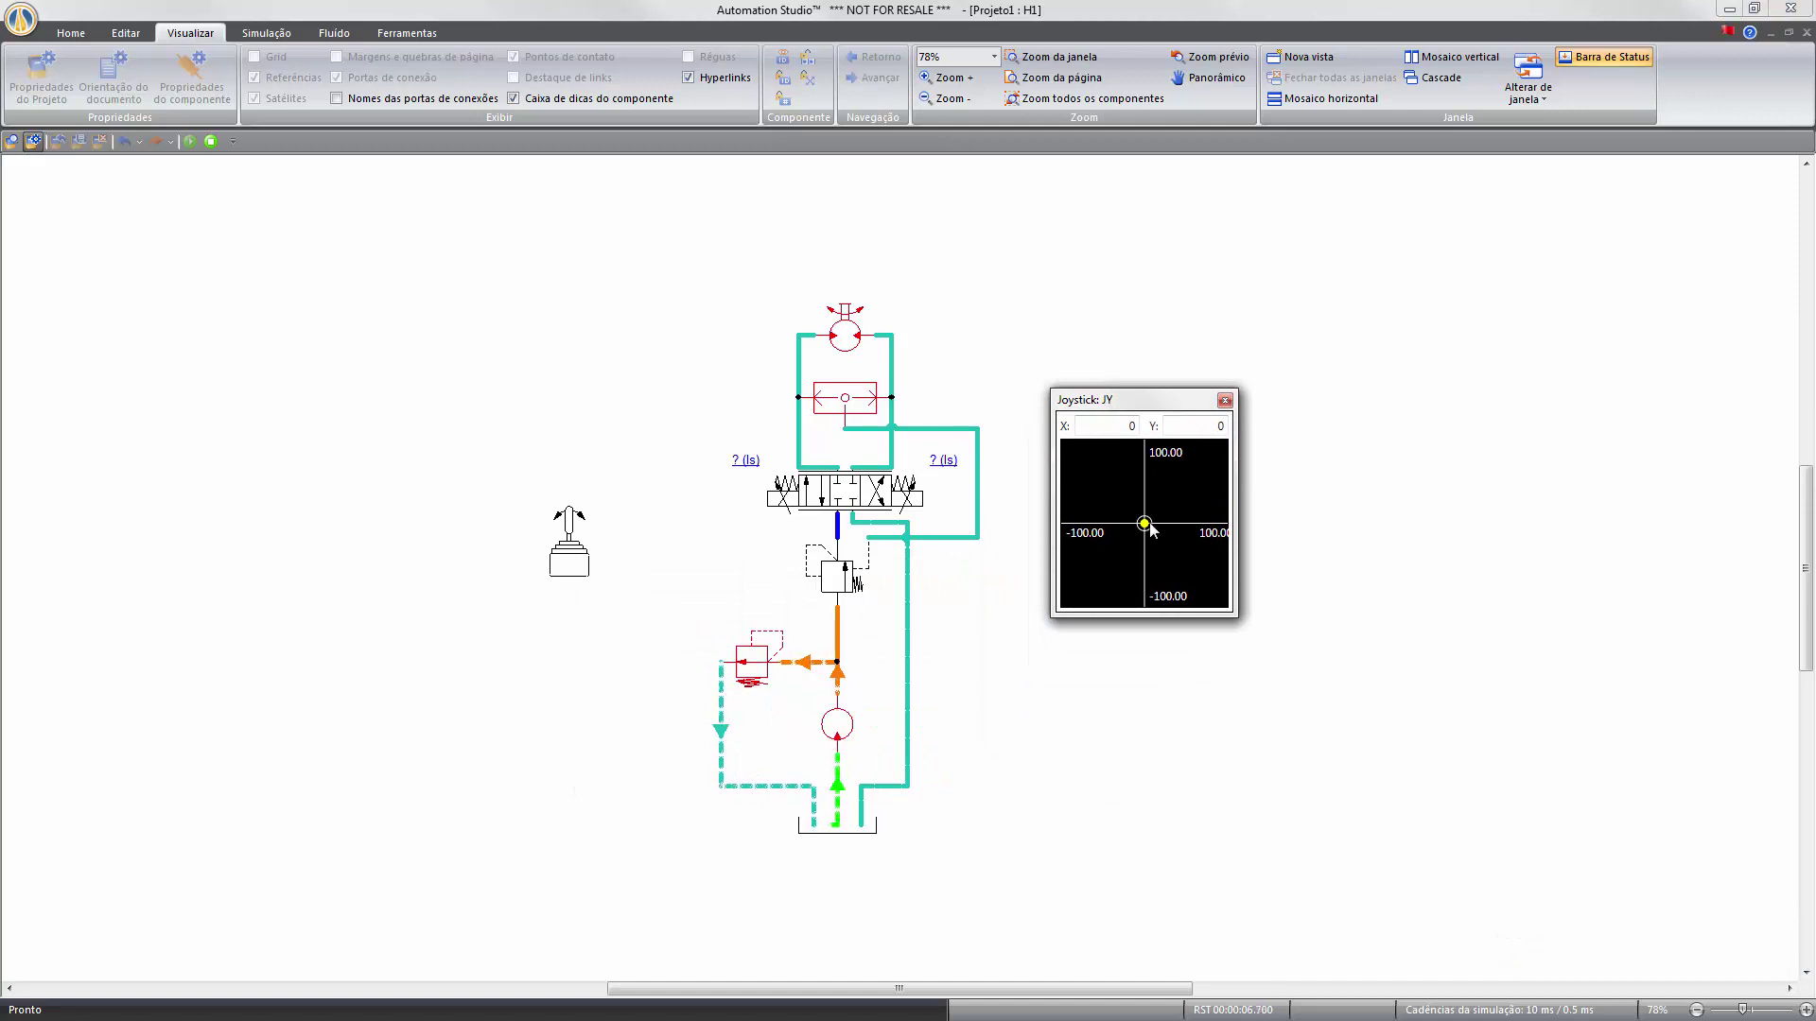
mouse_move(1147, 526)
left_mouse_down()
mouse_move(1226, 528)
mouse_move(1069, 533)
mouse_move(1148, 531)
left_mouse_up()
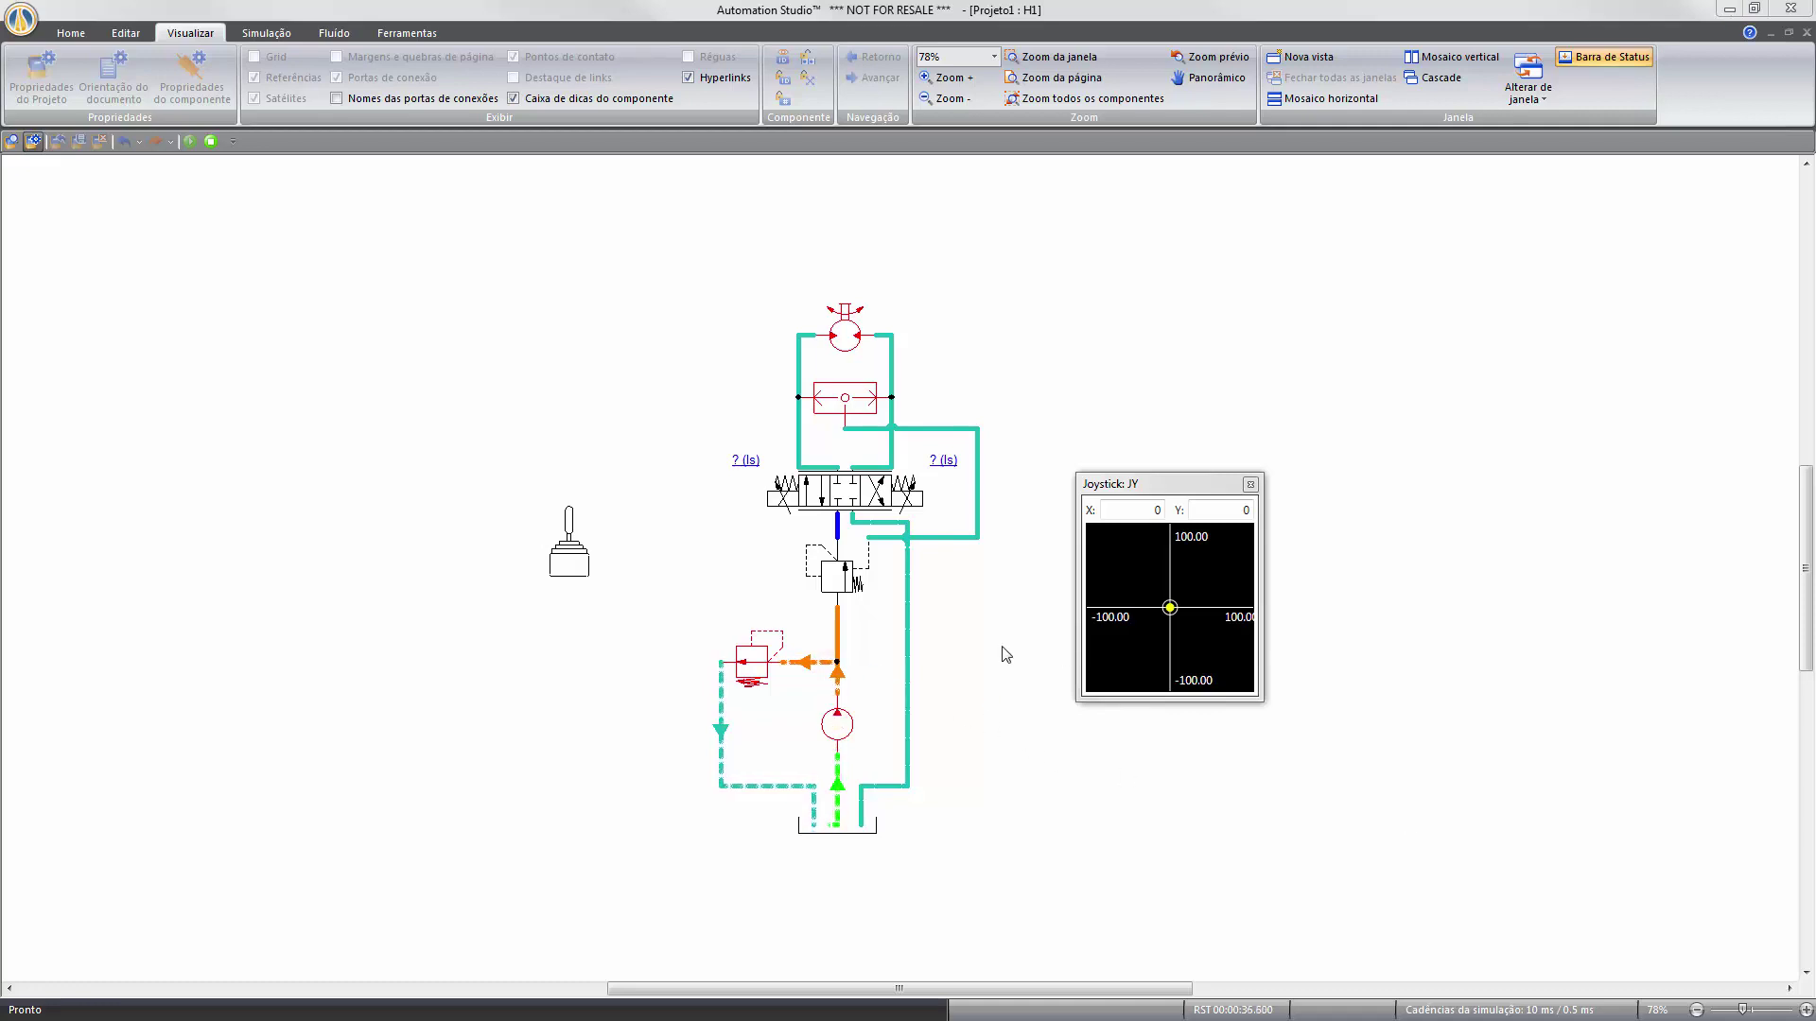
Attach a measuring instrument to the directional valve that displays LVDT in % with 0.1 precision.
left_click(265, 33)
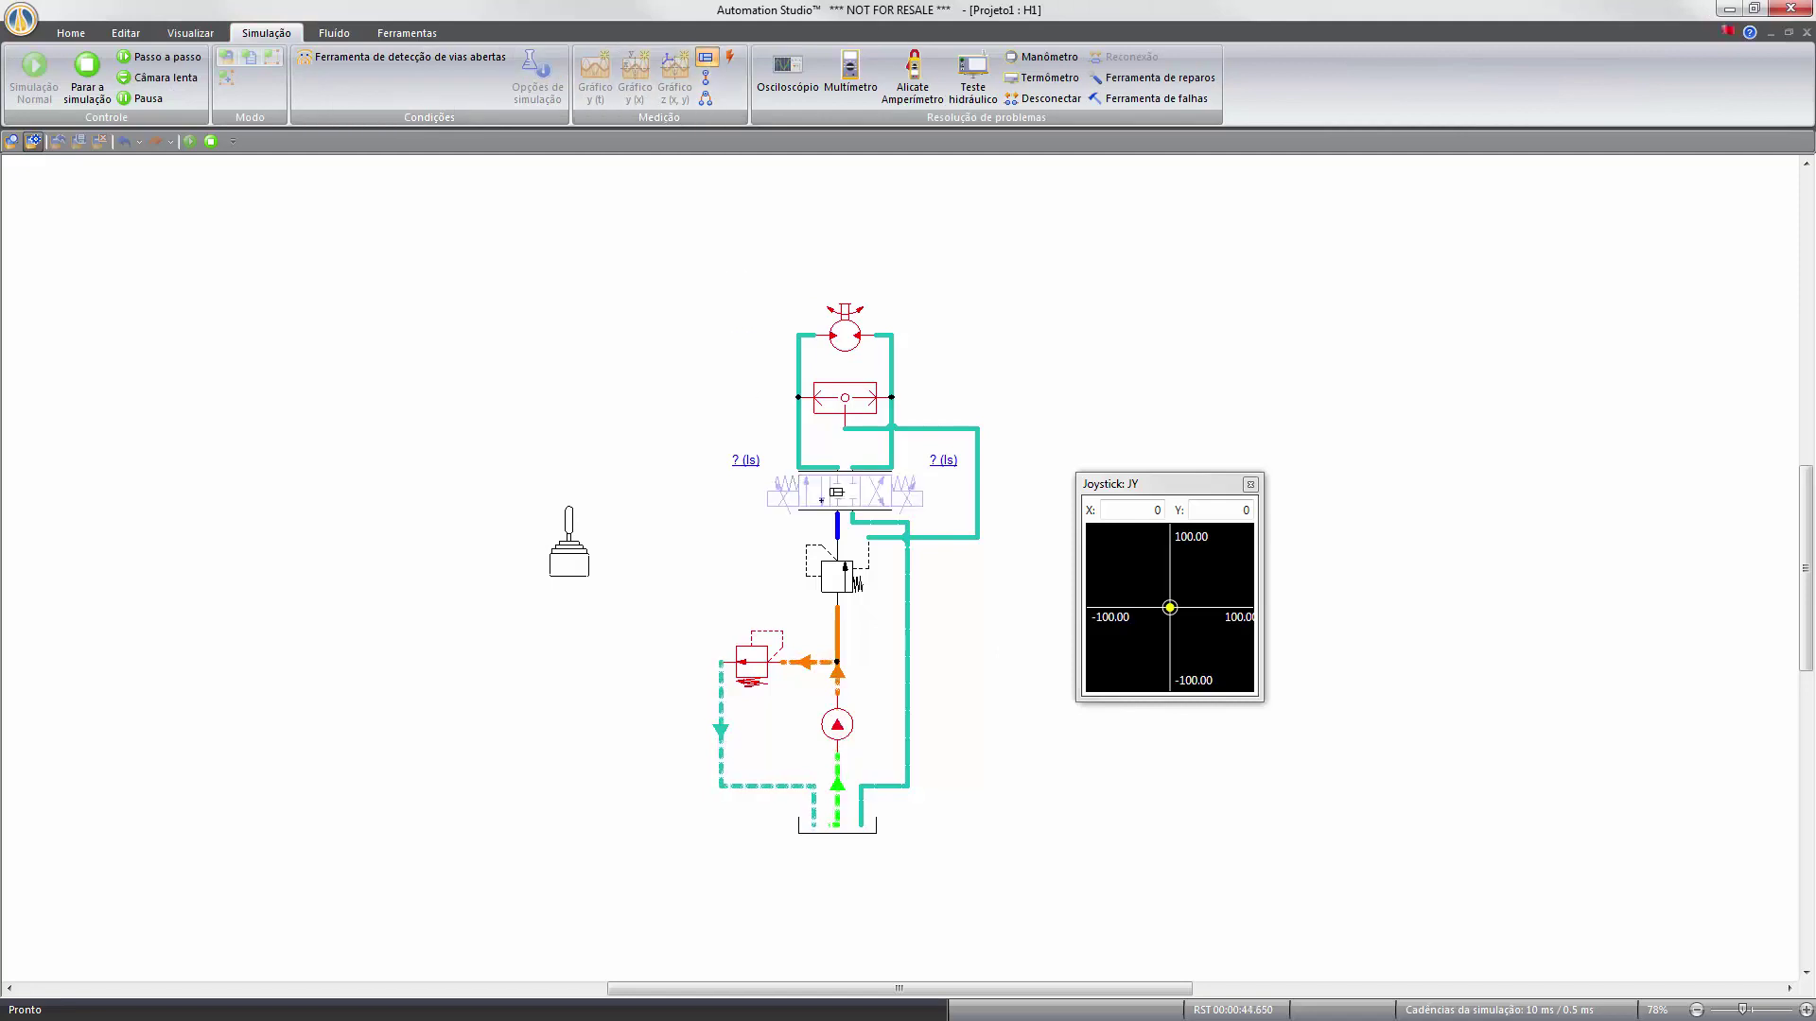
left_click(703, 566)
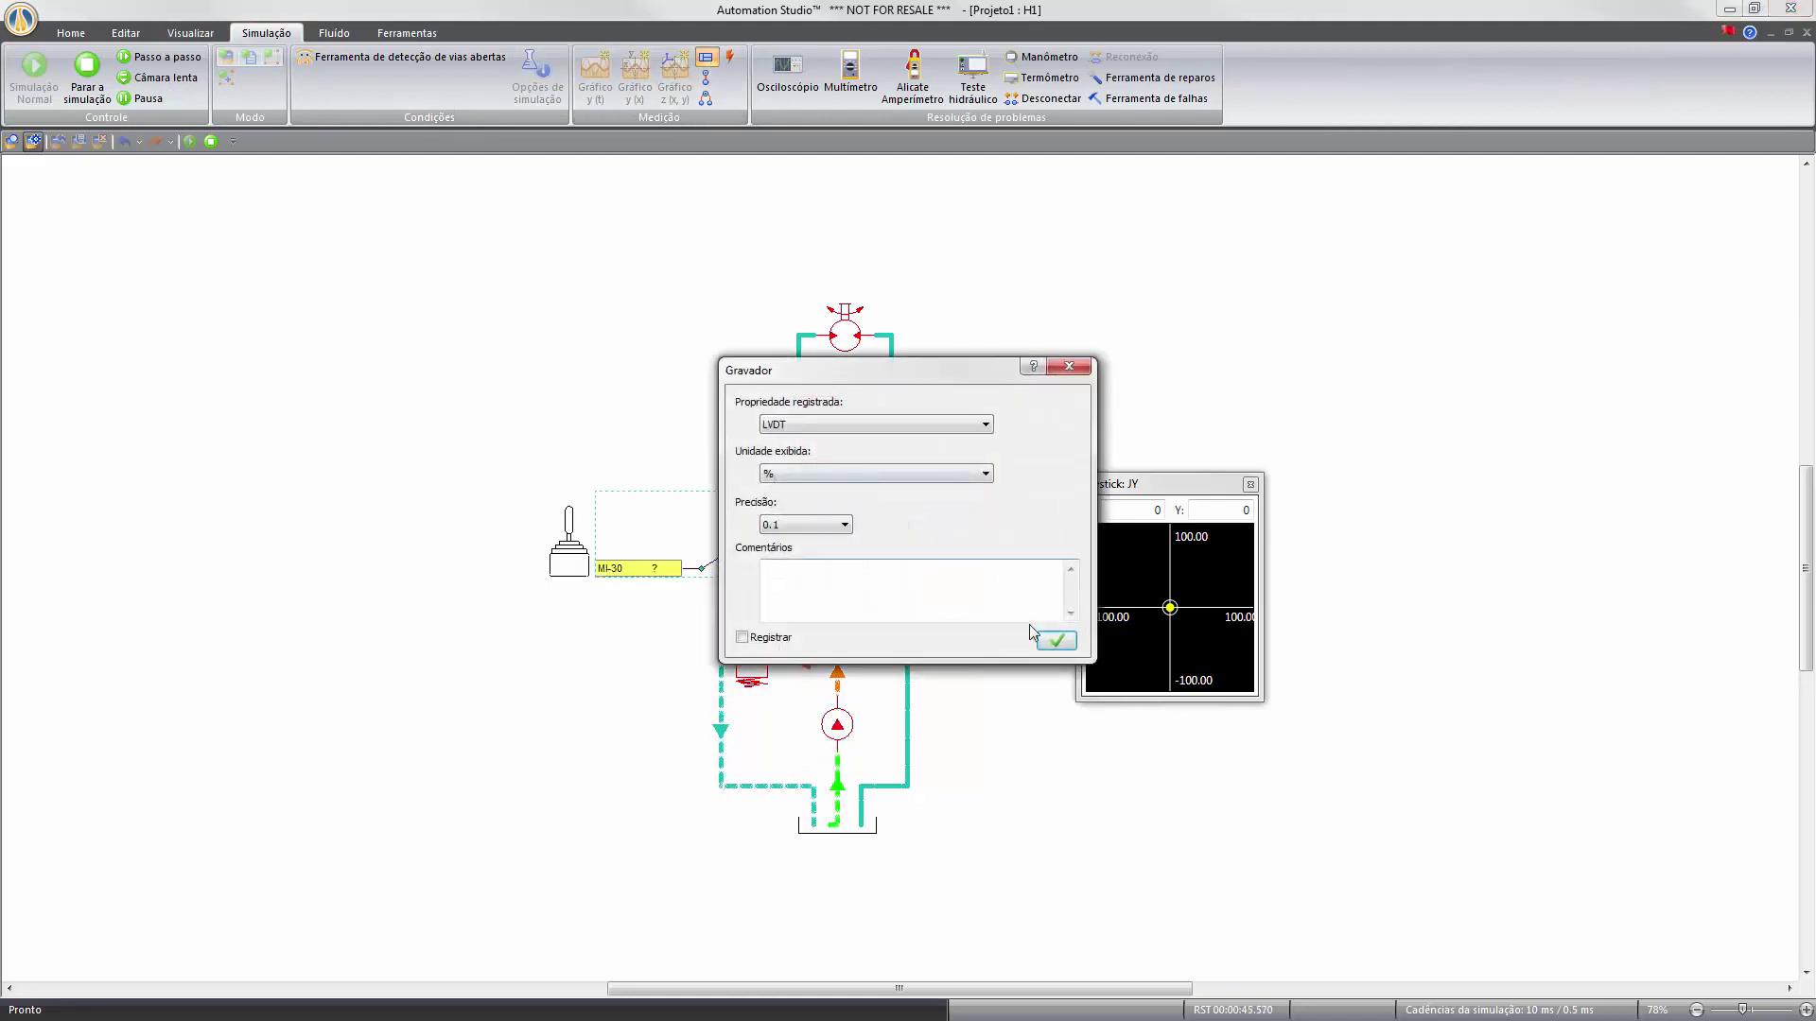
left_click(1057, 642)
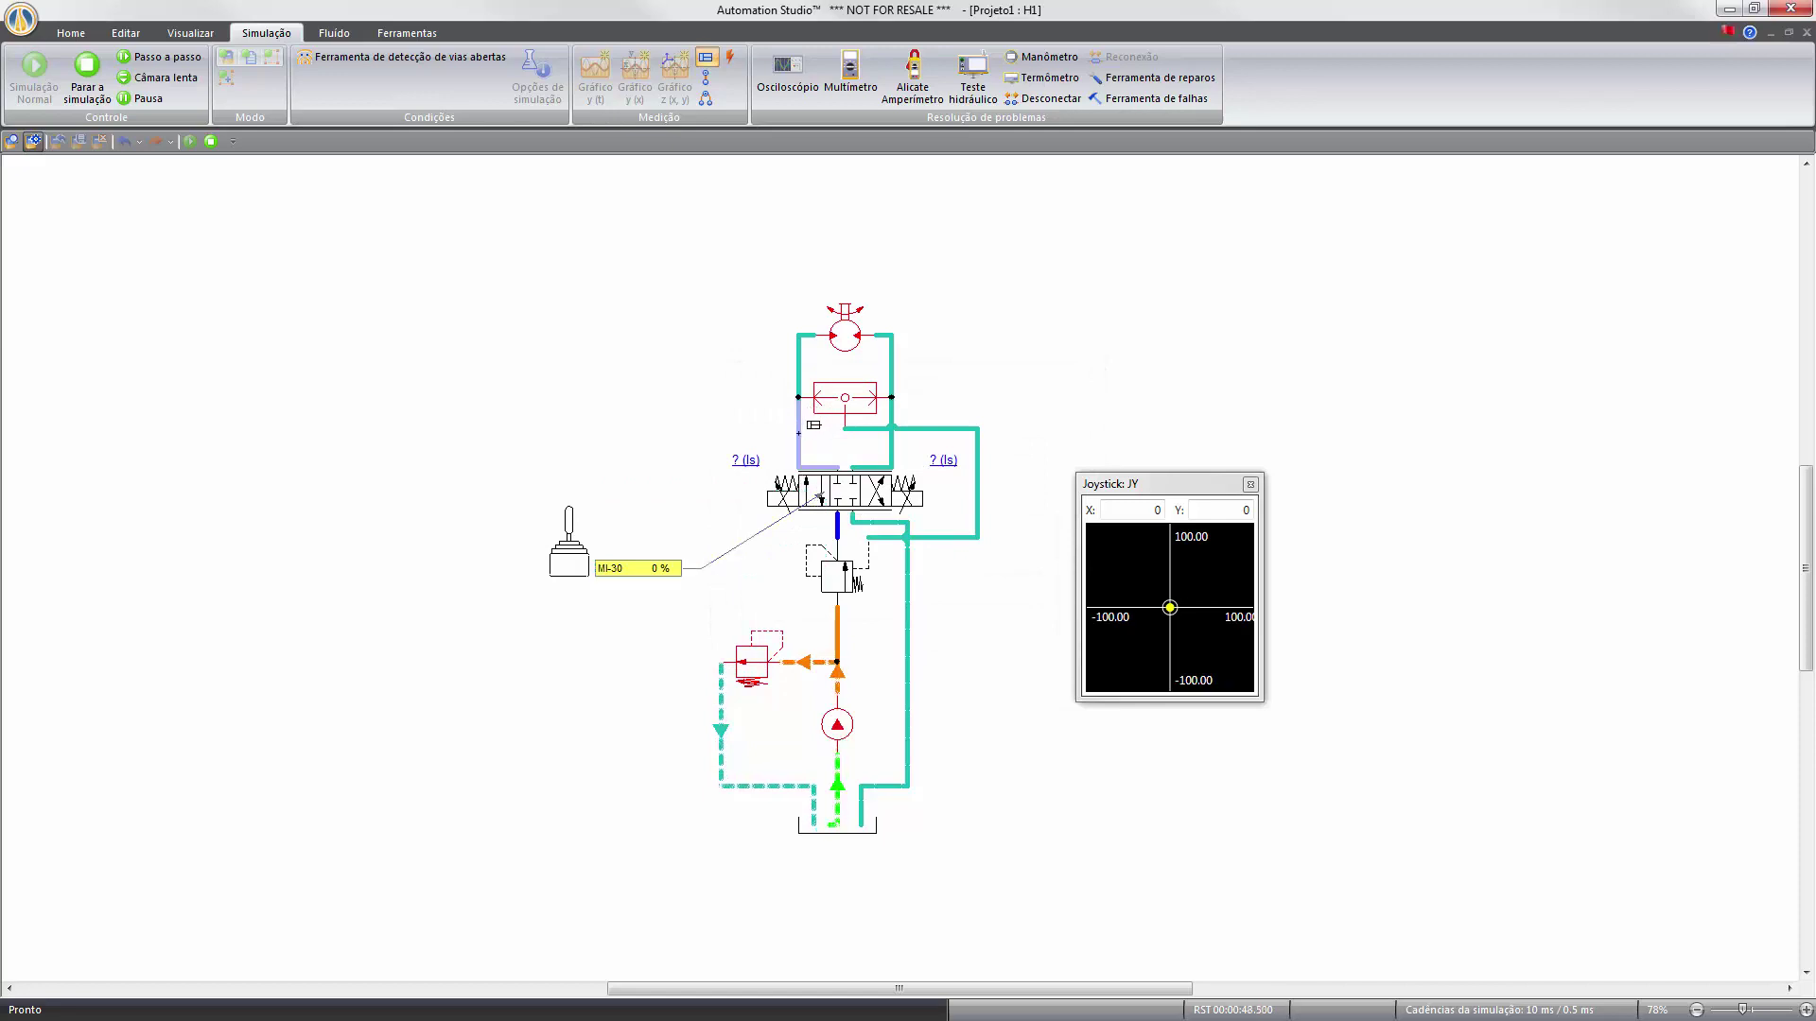
Attach a measuring instrument to the motor's left supply line that displays Fluxo in L/min.
left_click(707, 356)
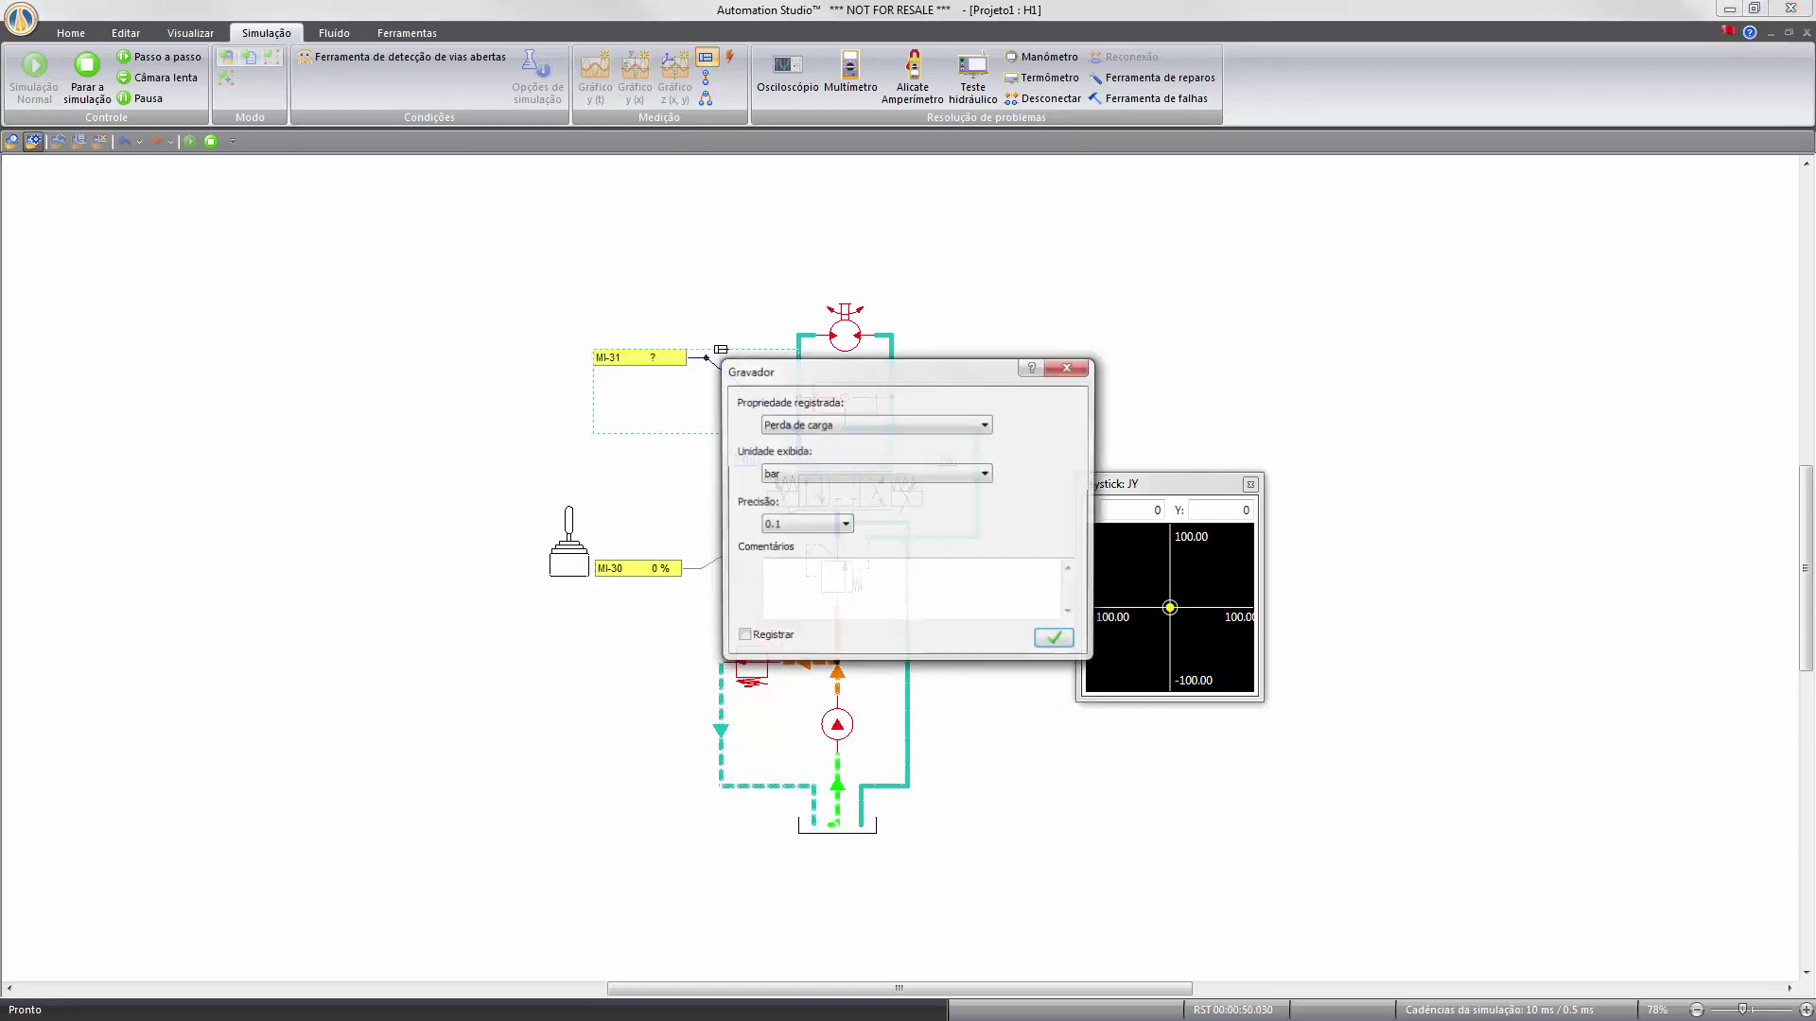
left_click(827, 433)
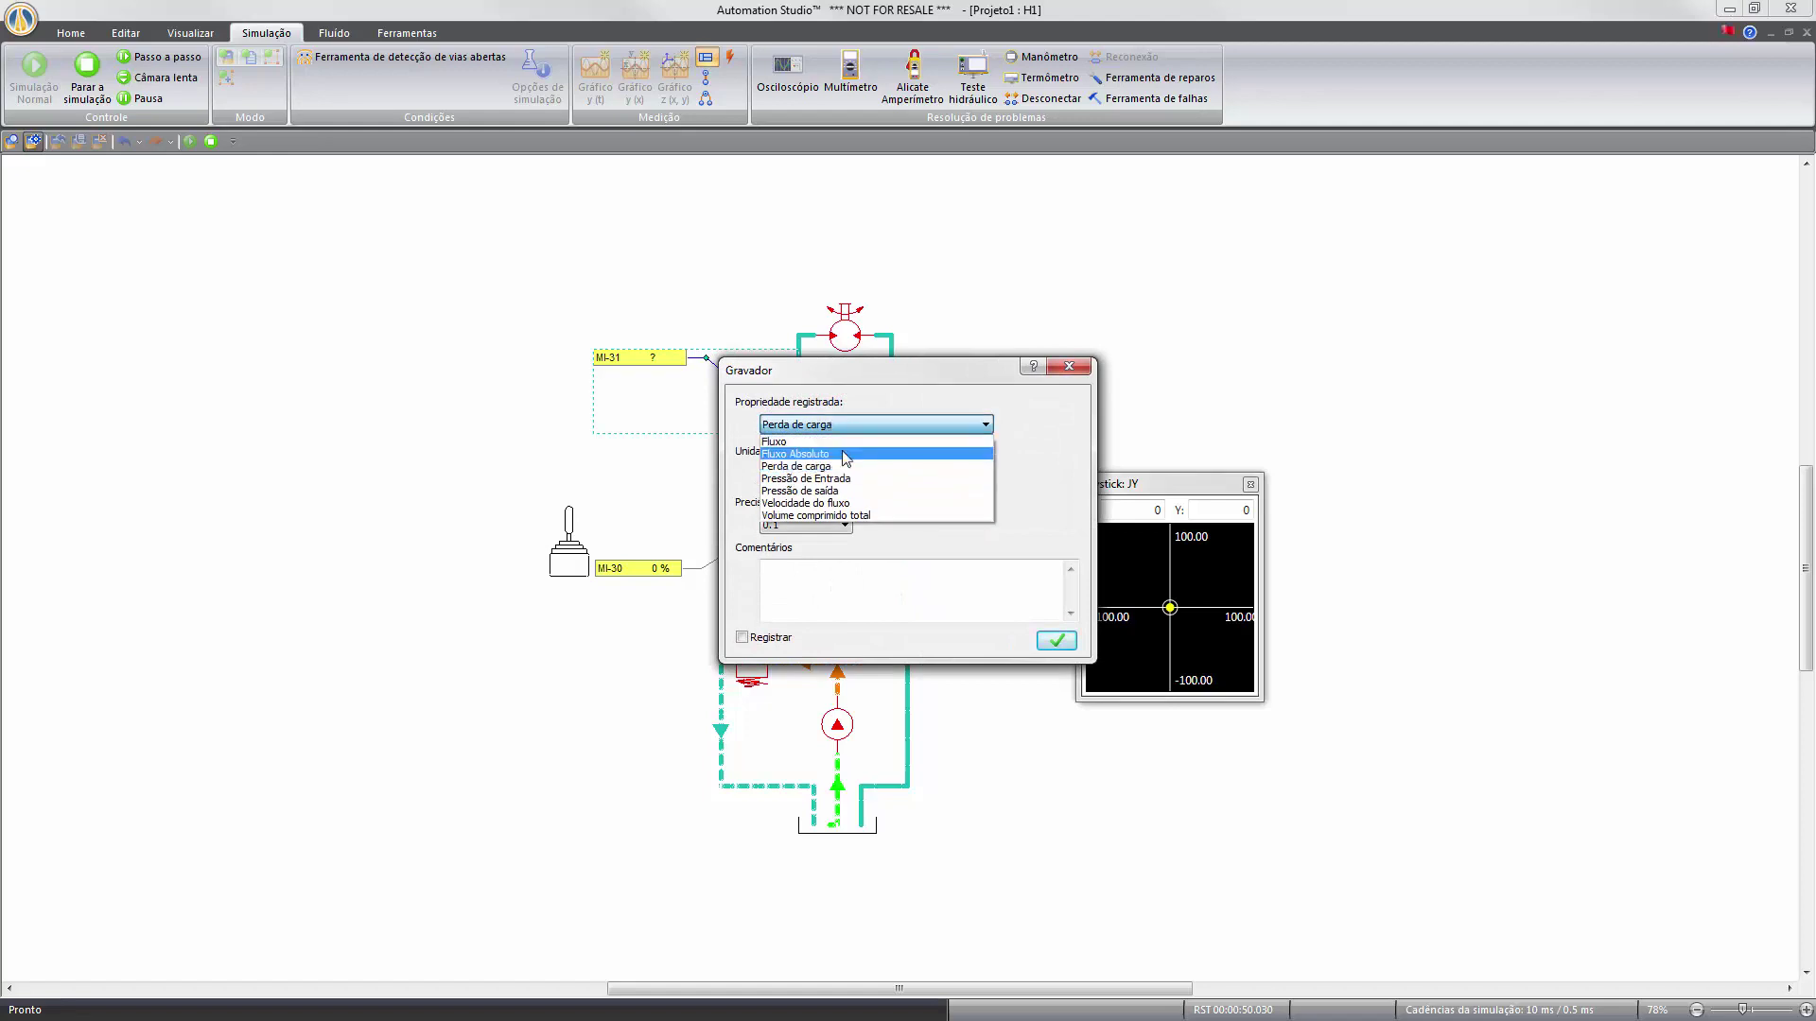
left_click(799, 442)
left_click(1056, 642)
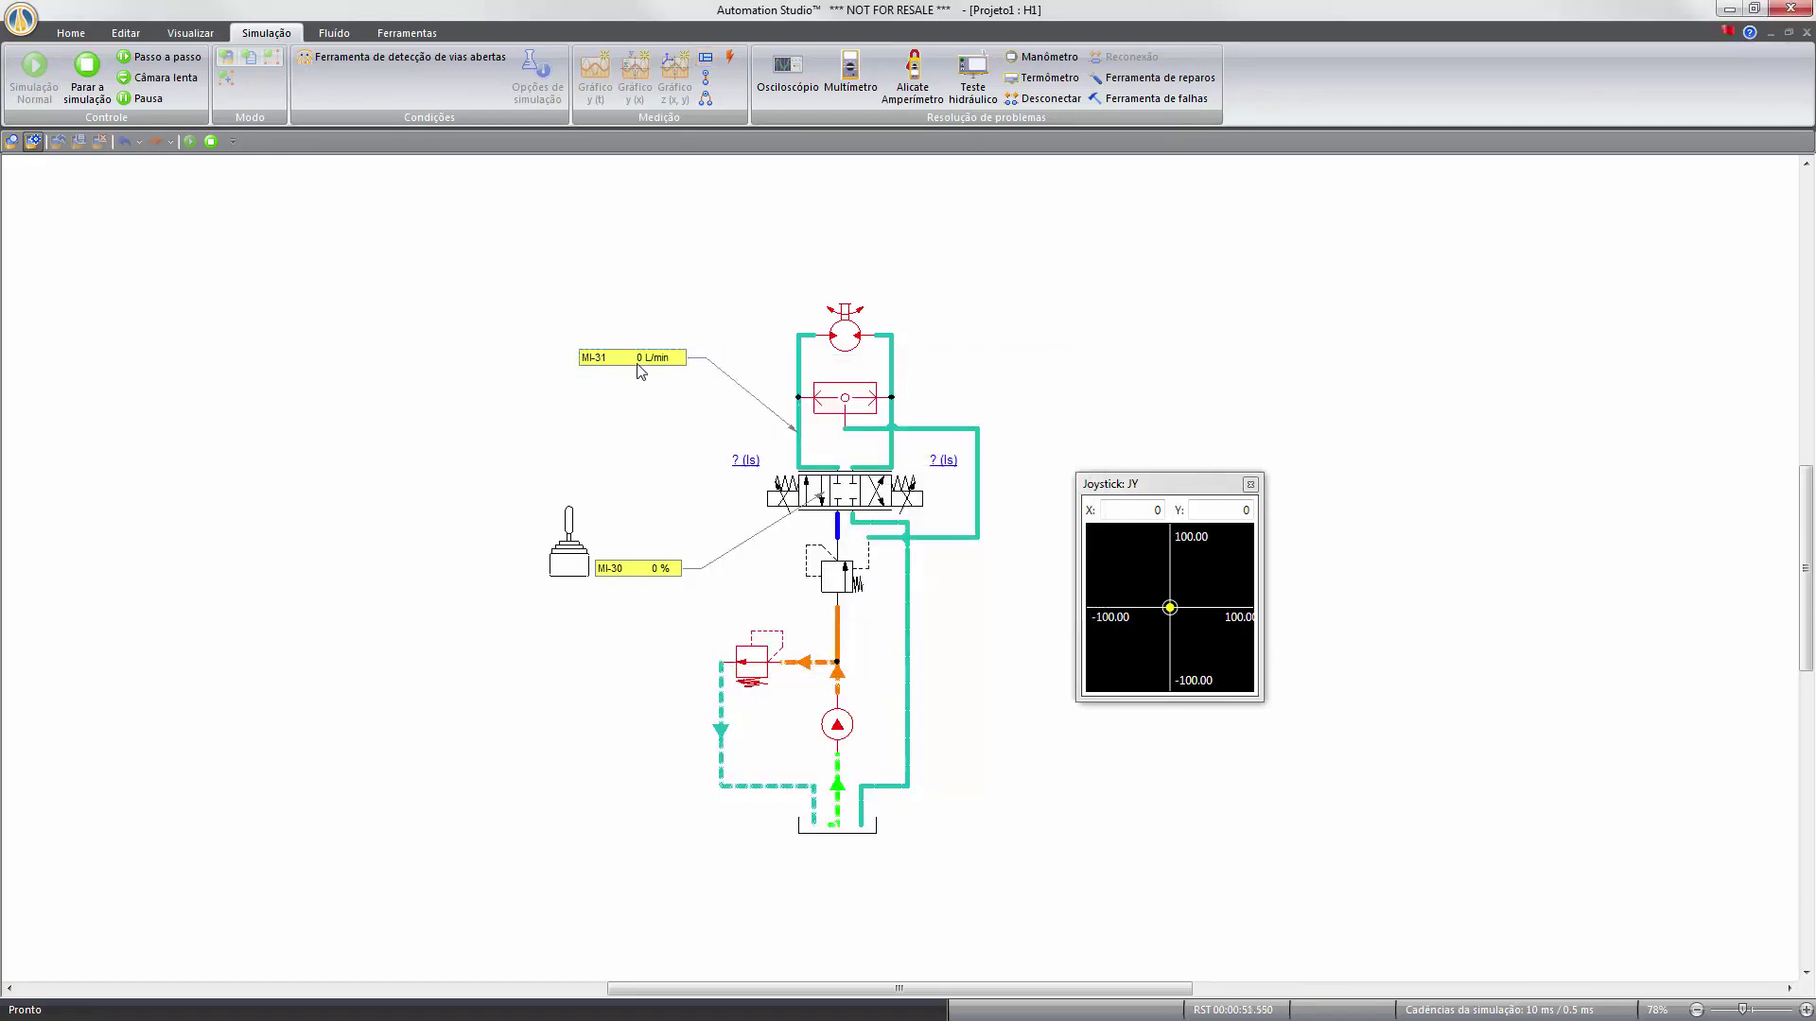
Select both measuring instruments and enlarge their text size.
left_click(665, 572)
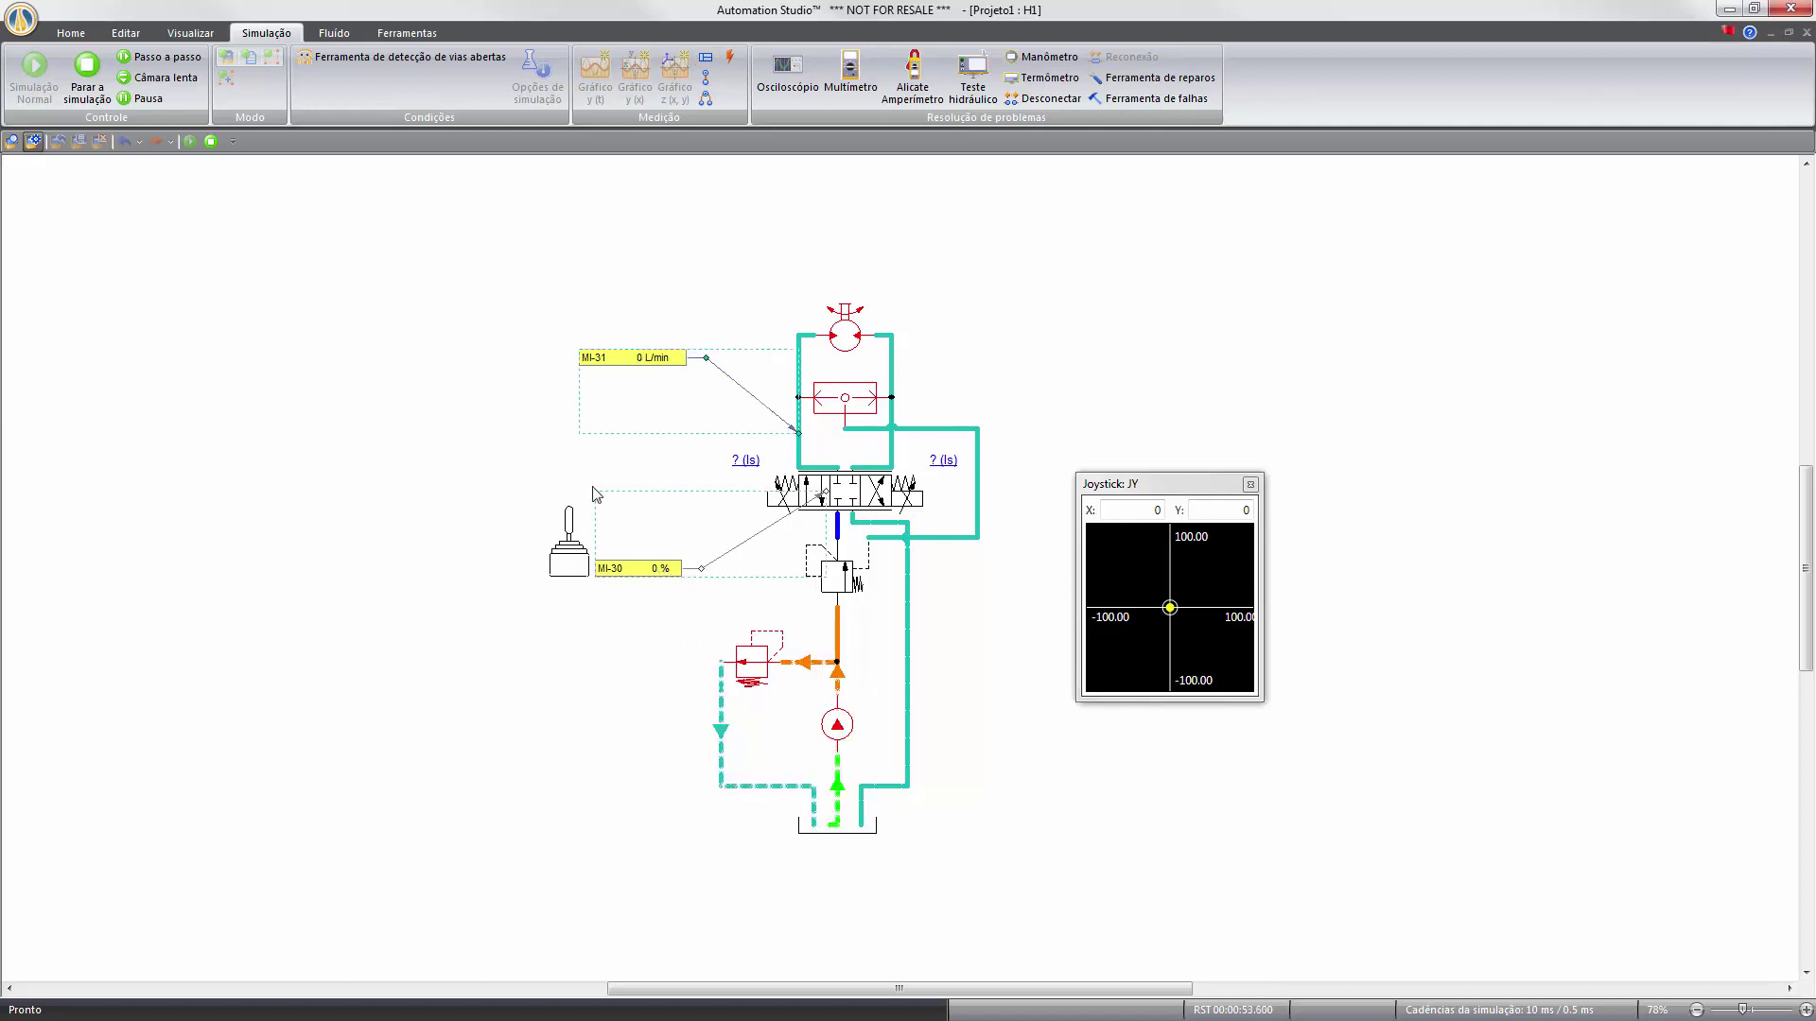
left_click(125, 33)
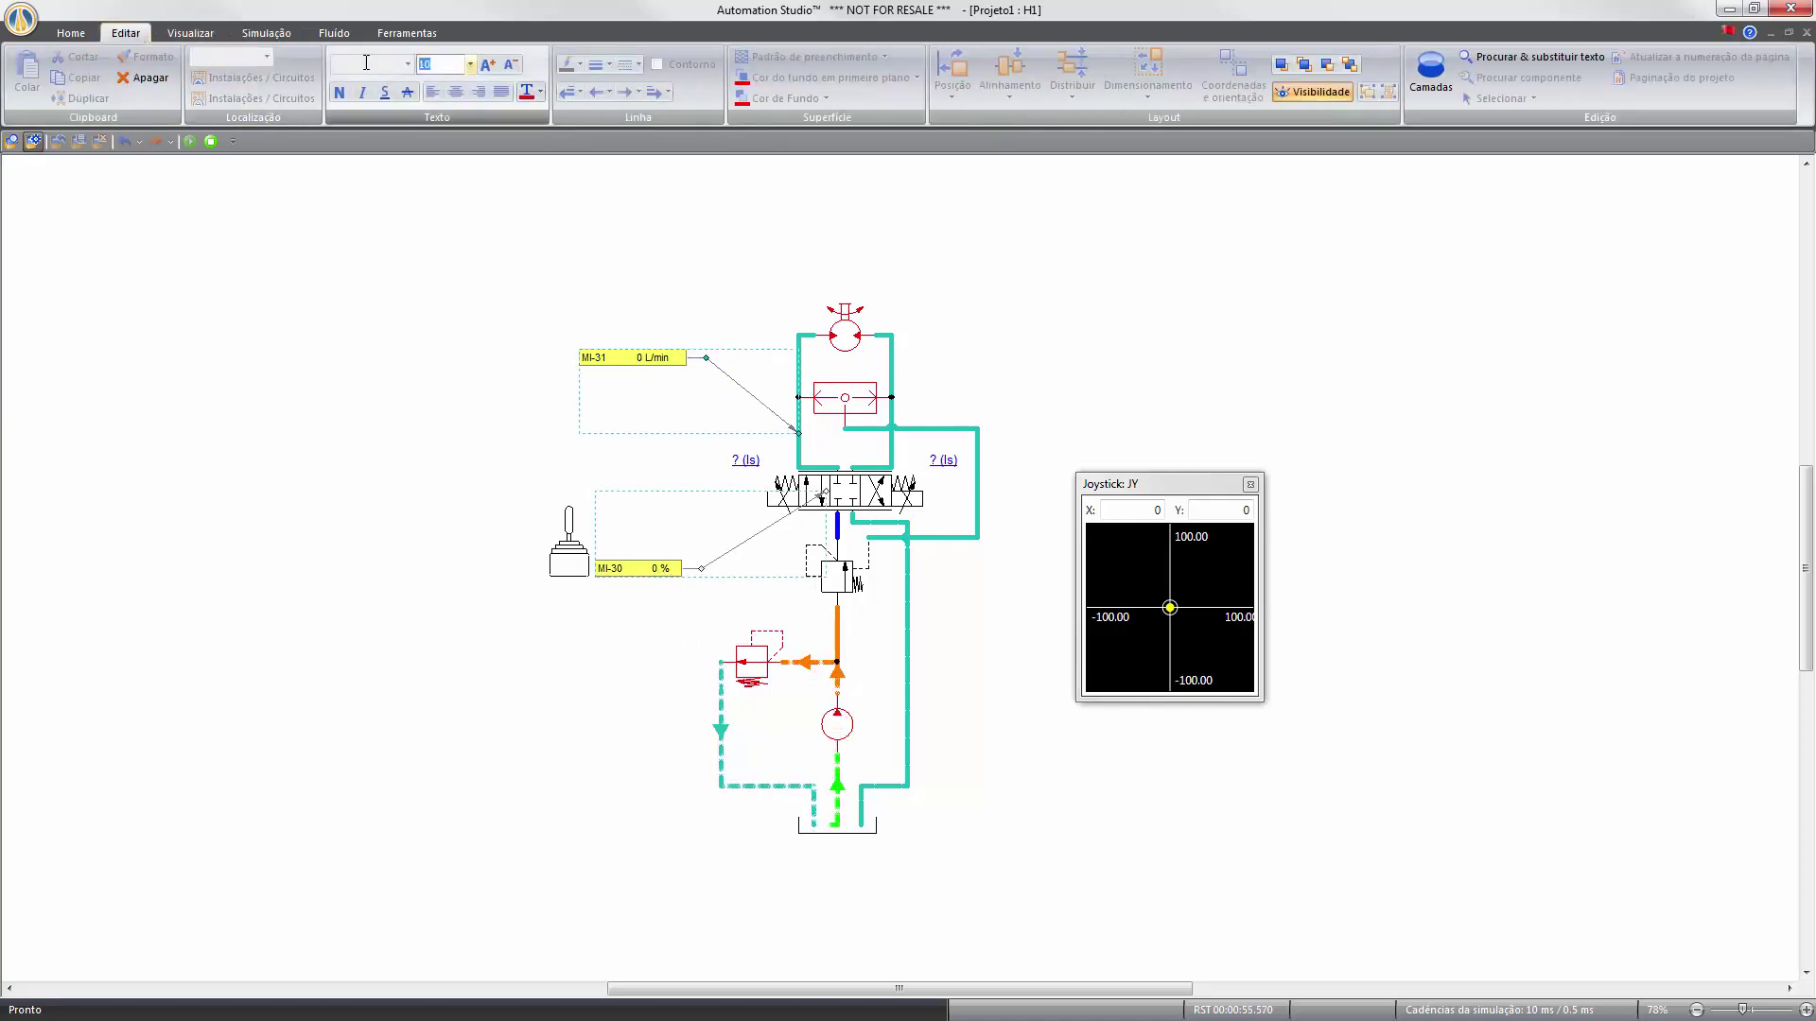
key("Return")
Set the joystick's X value to 80 to drive the motor circuit, and stop the simulation.
left_click(1075, 620)
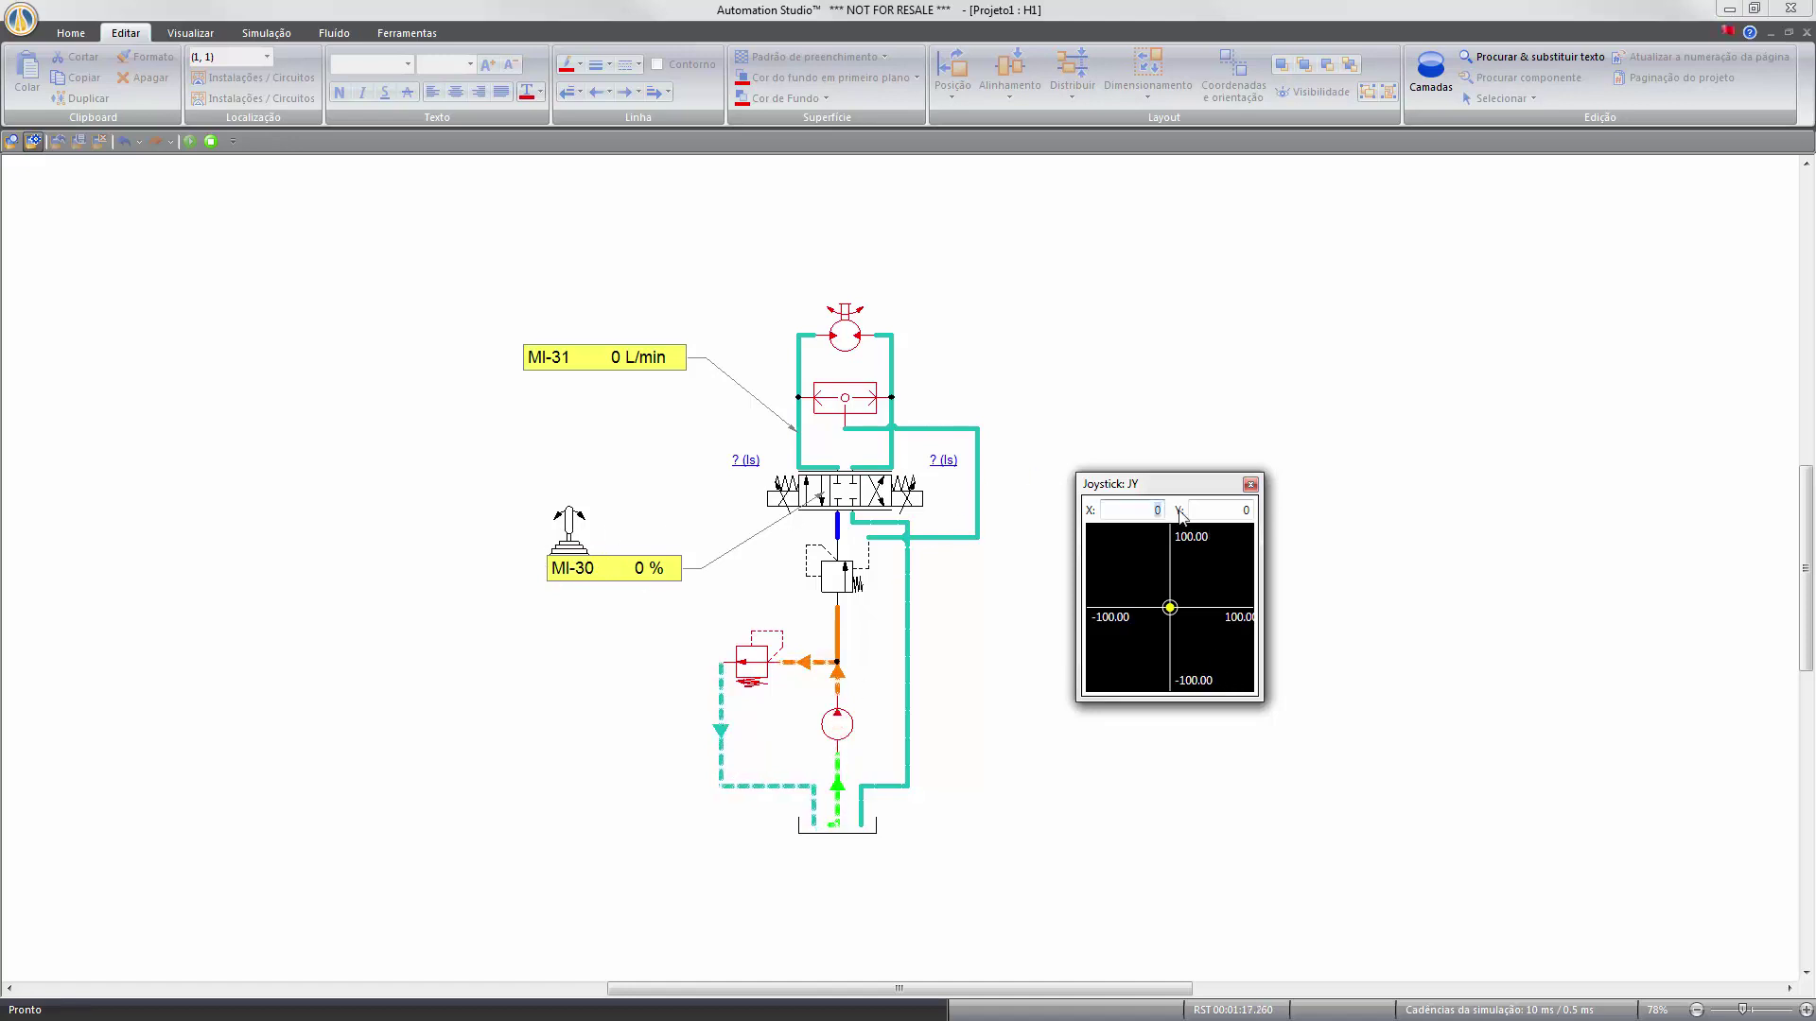
type("0")
key("Return")
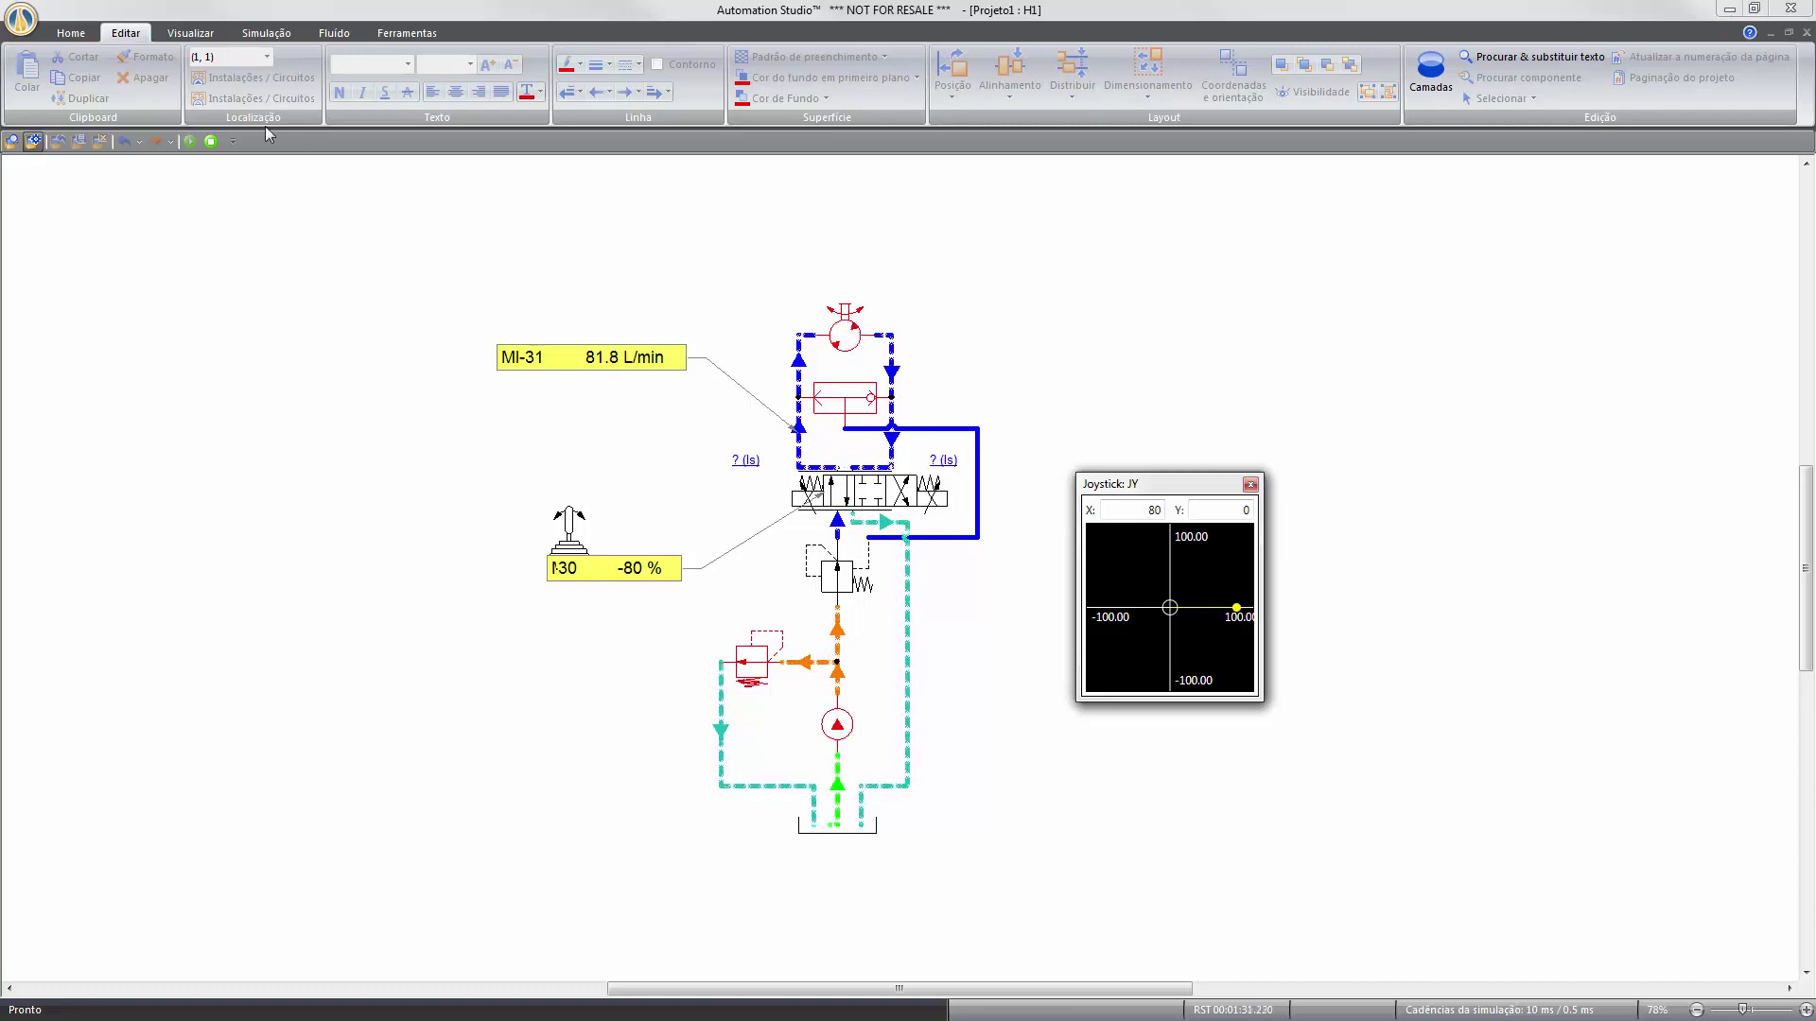
left_click(211, 142)
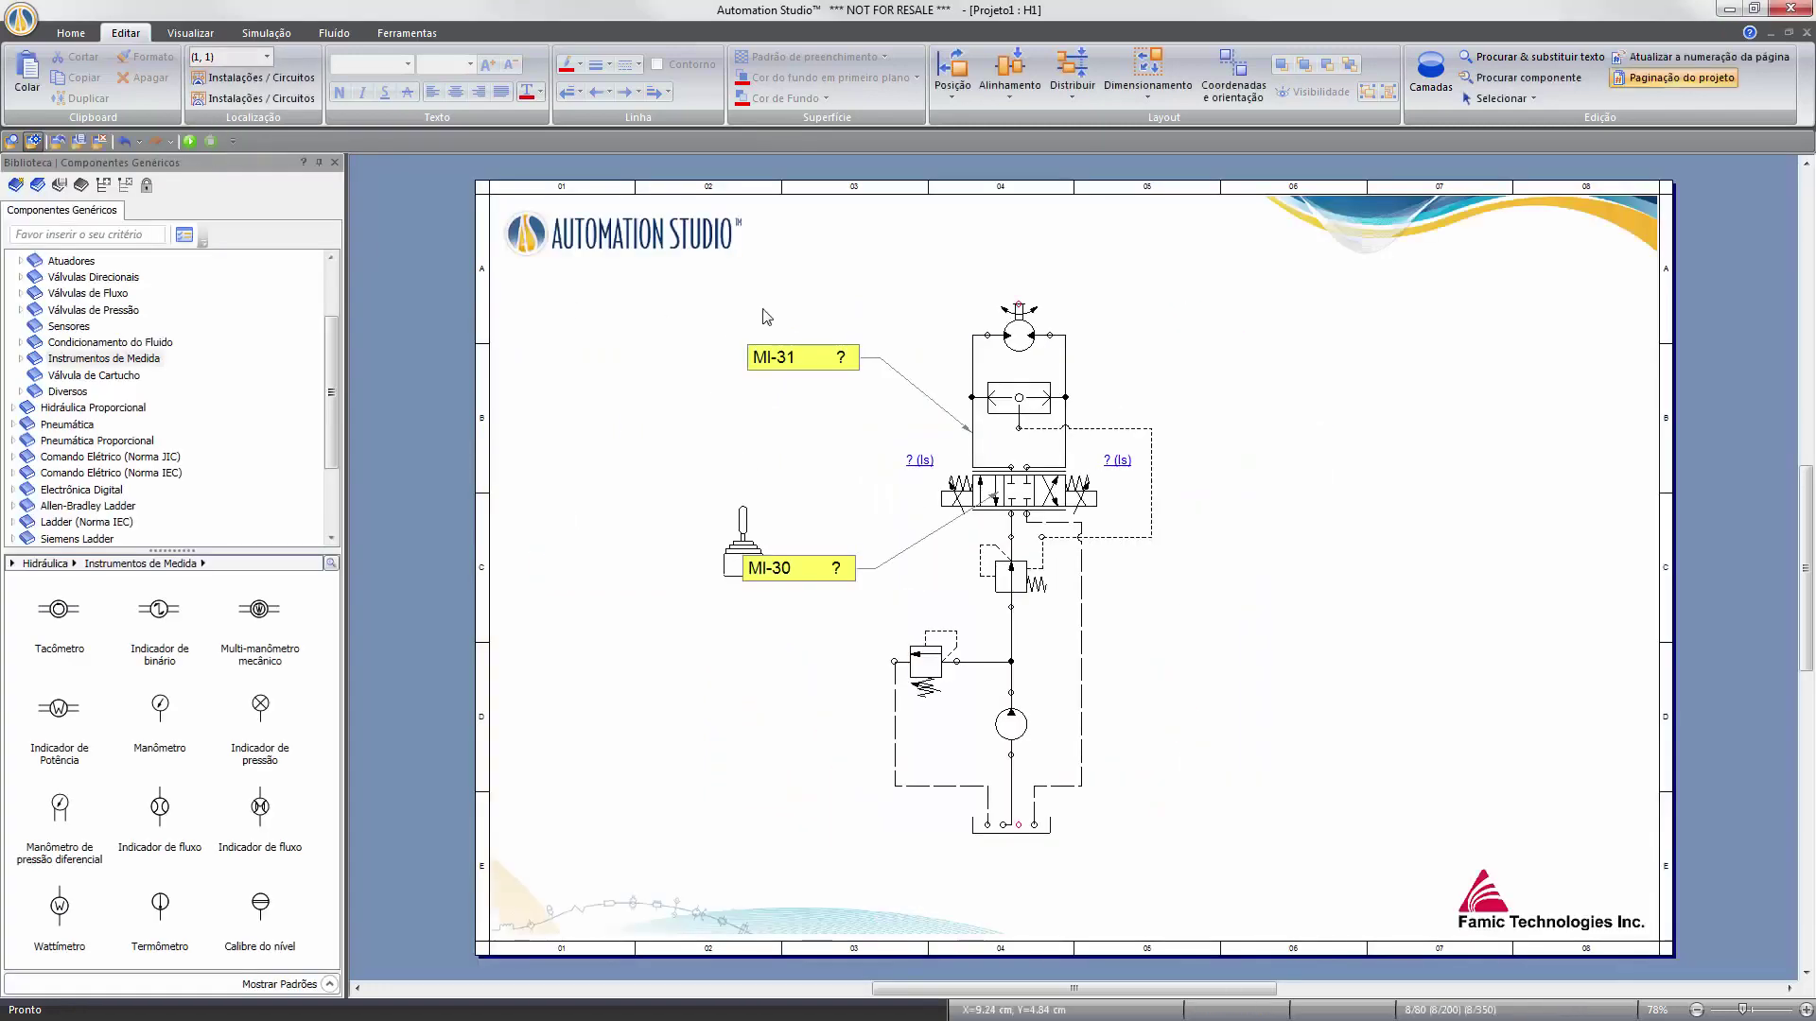
Make the Grafico layer visible in the layer manager and close the manager.
left_click(1430, 71)
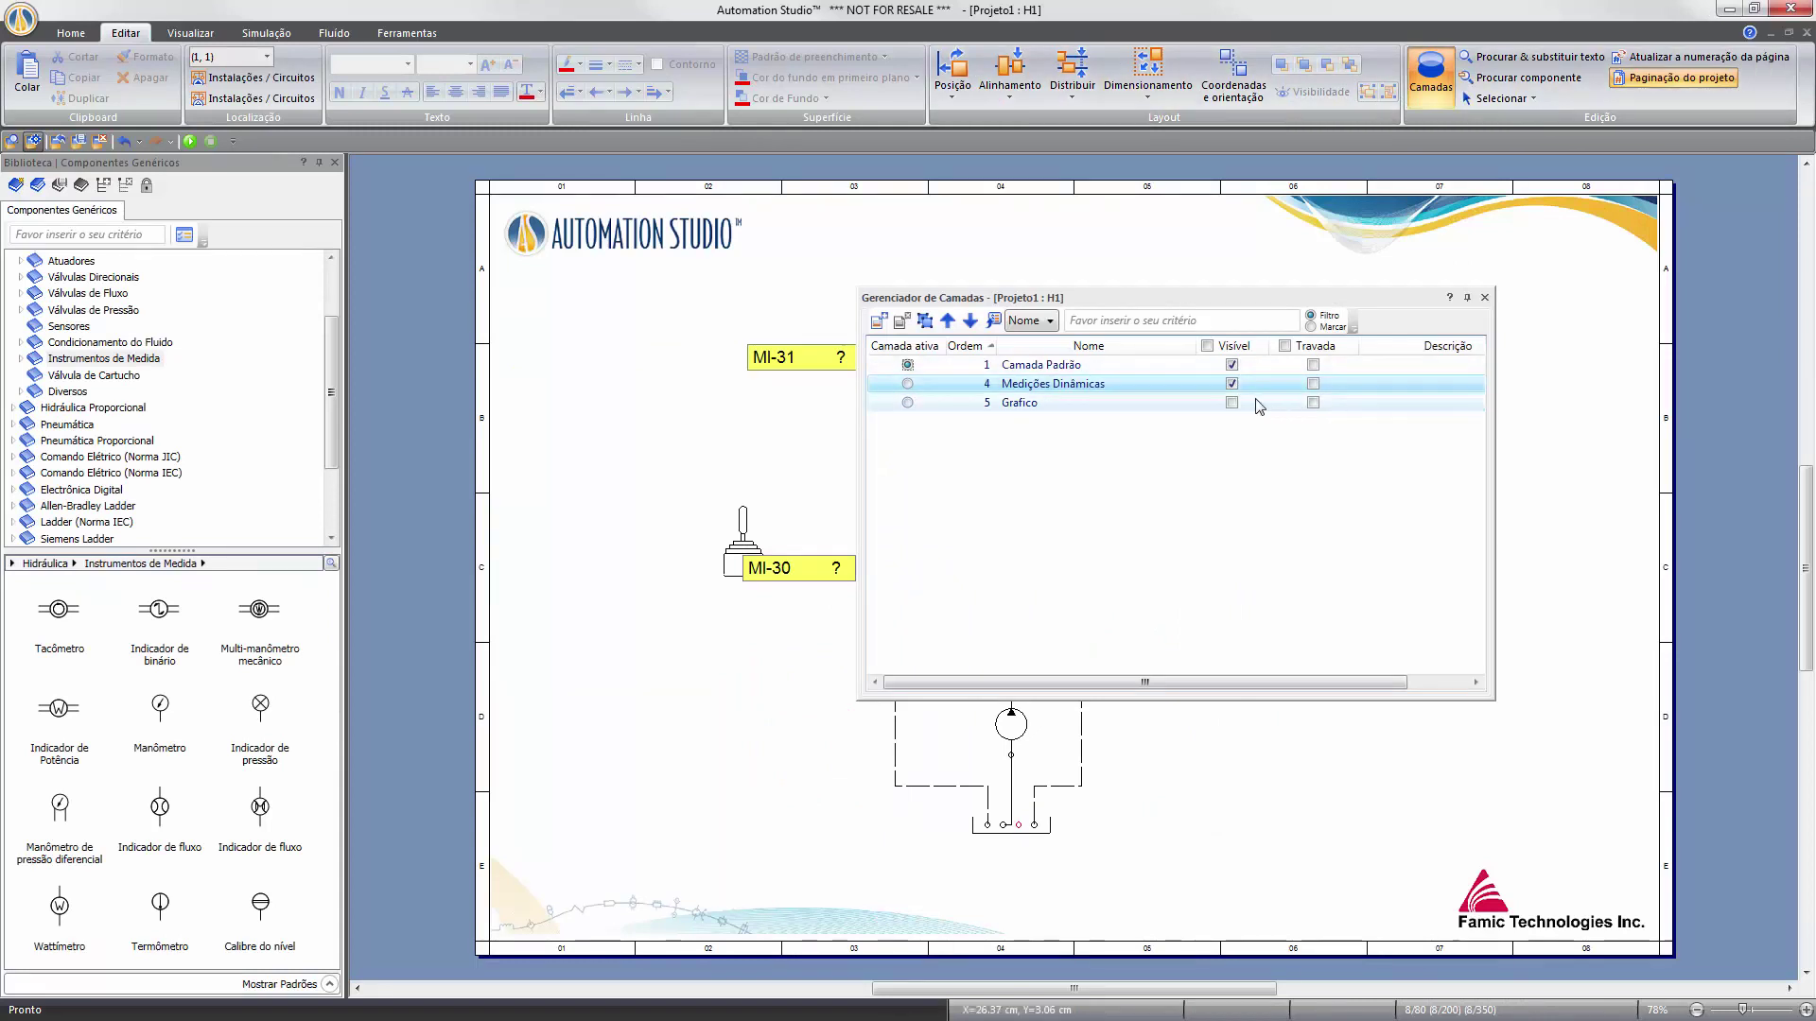
left_click(1232, 403)
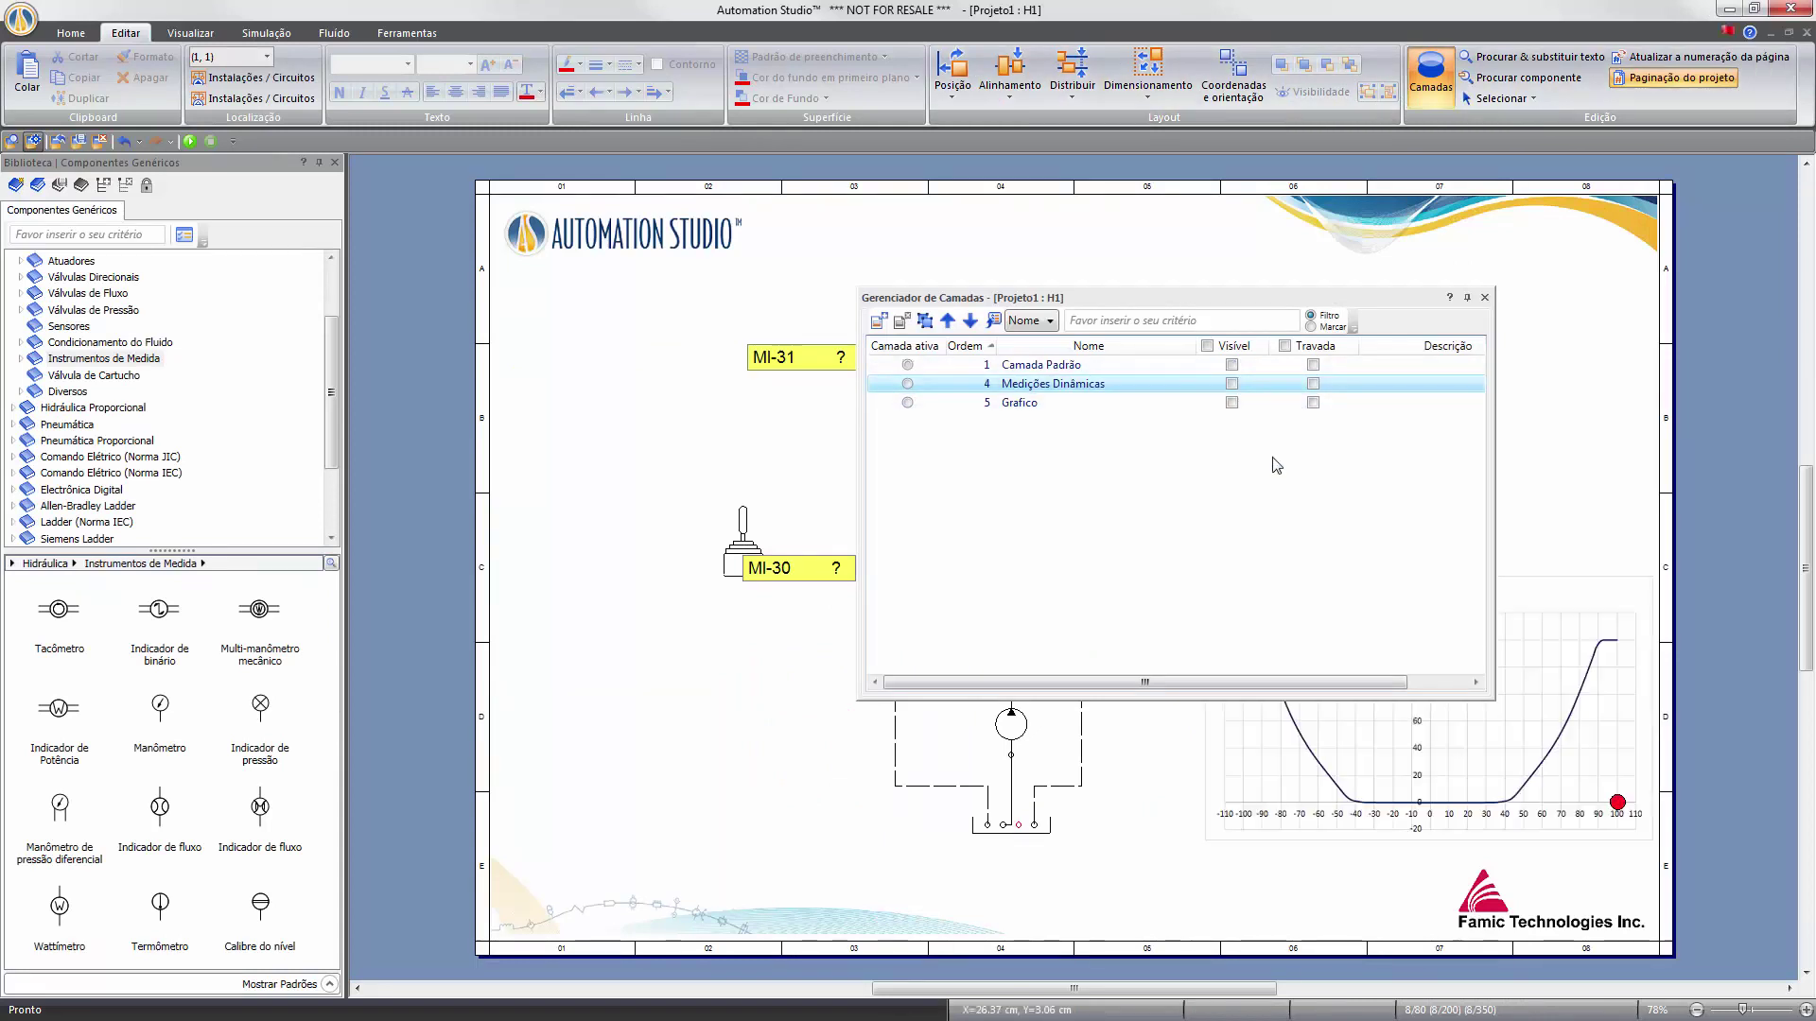
left_click(1485, 299)
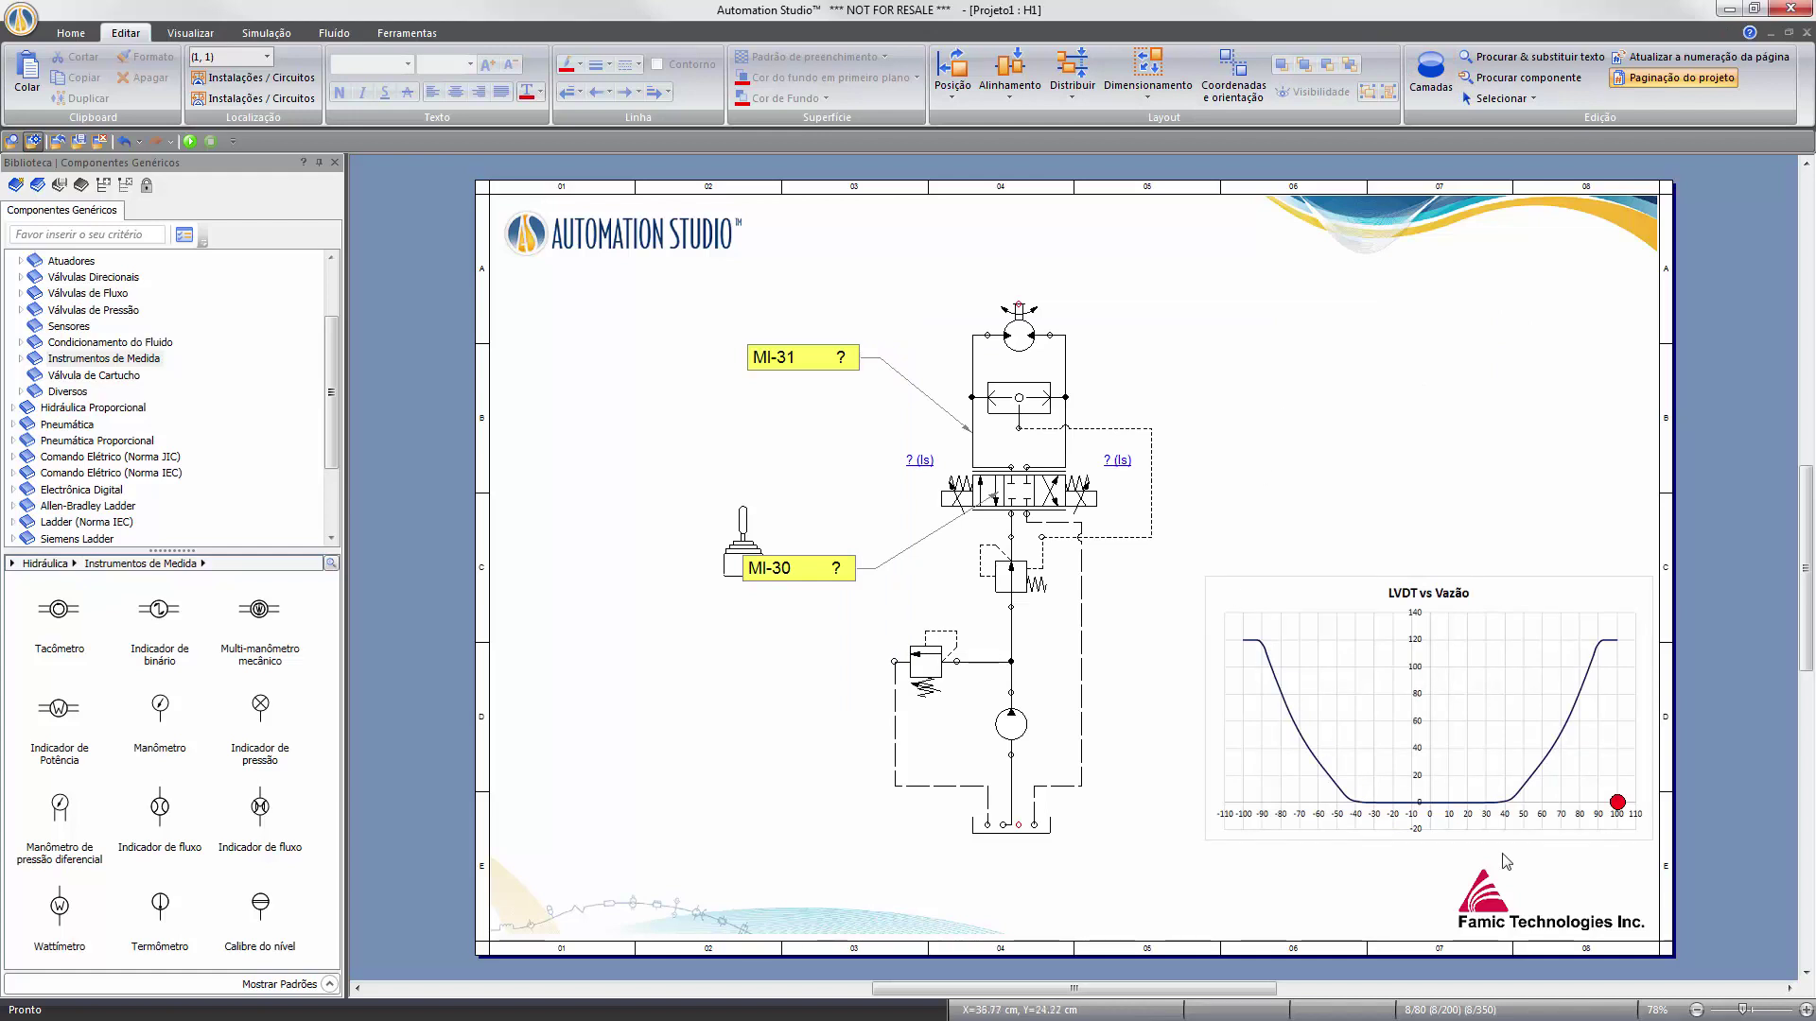
Simulate the circuit and move the joystick handle with its control window placed above the LVDT vs Vazão chart.
left_click(1051, 492)
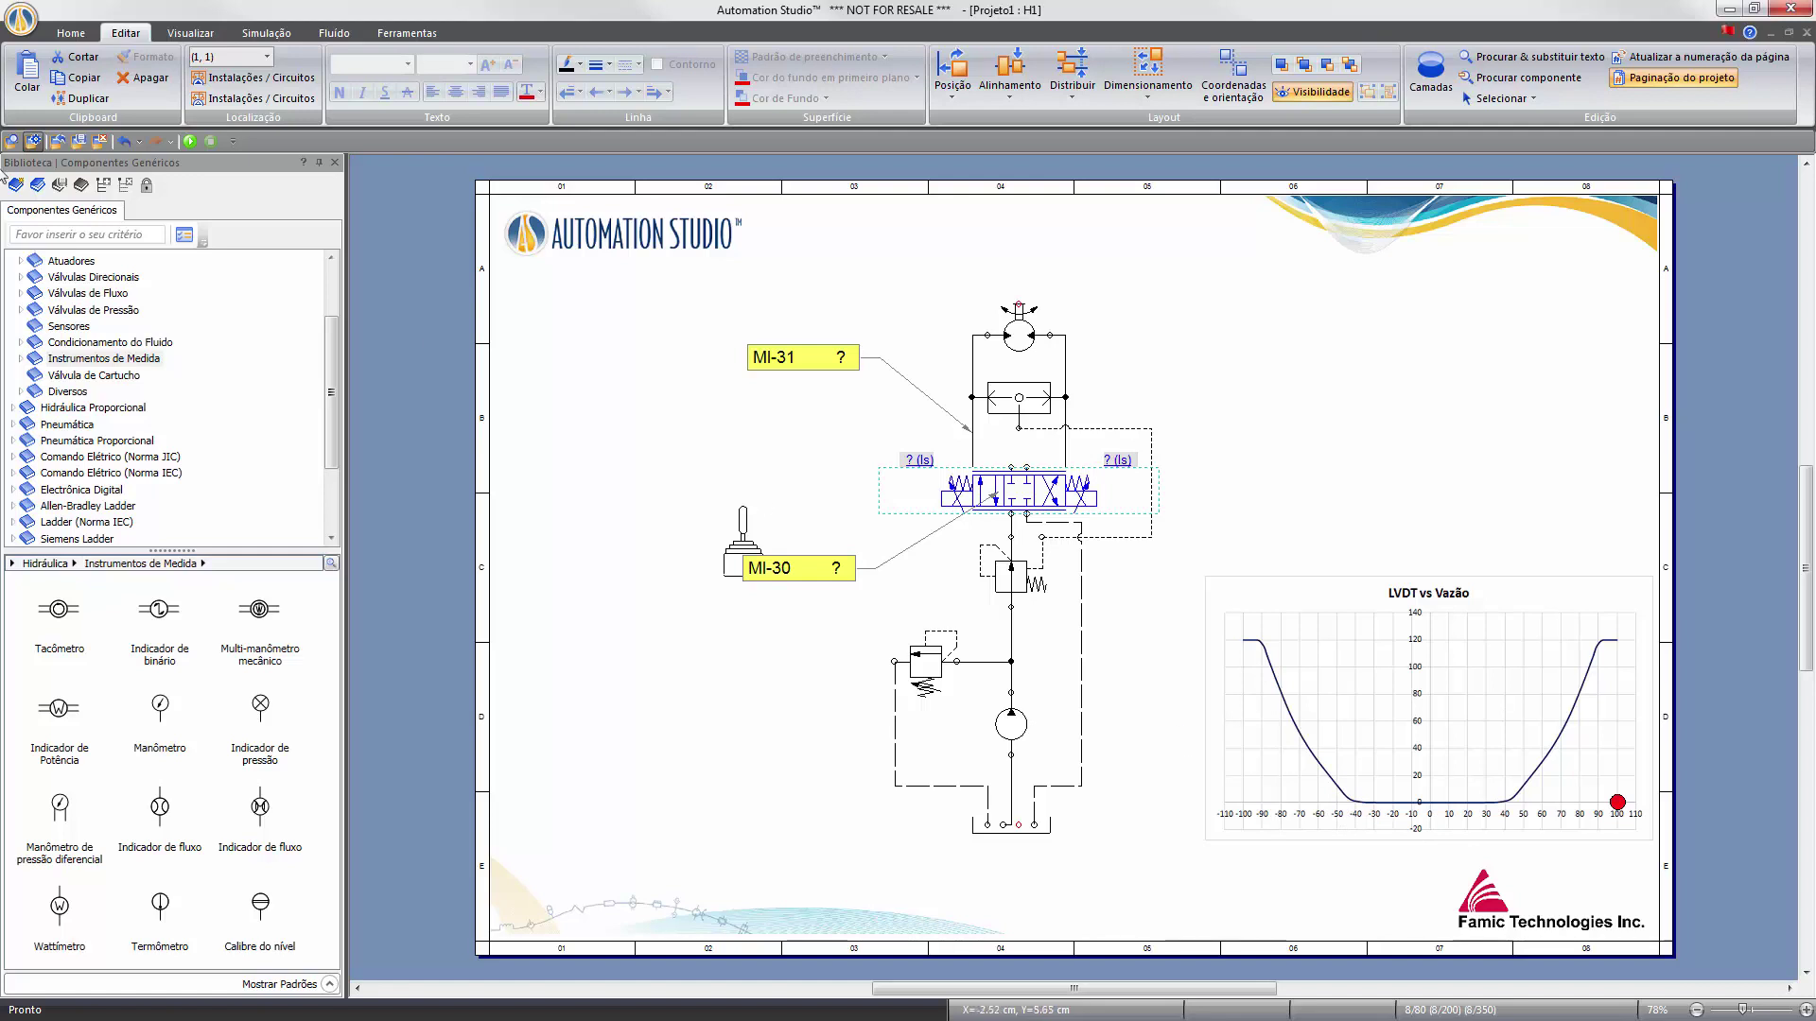
left_click(192, 142)
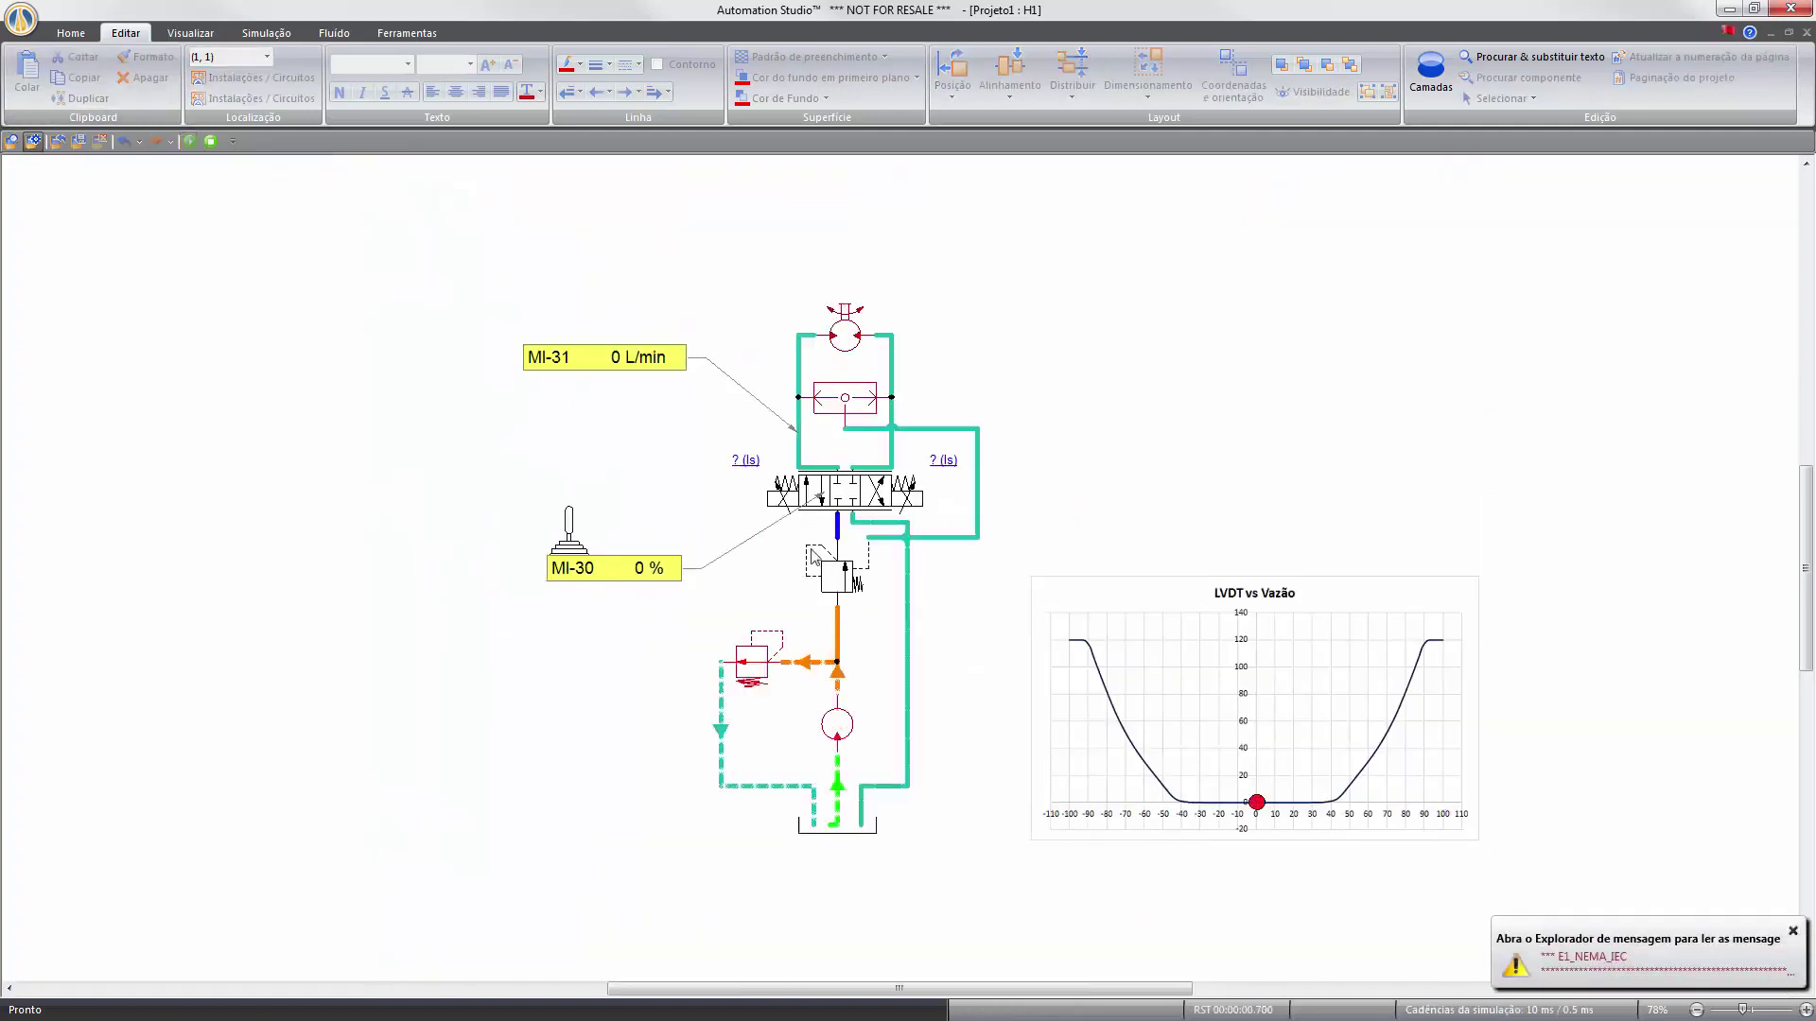
left_click(574, 537)
left_click_drag(1126, 476, 1121, 284)
left_click_drag(1156, 408, 1083, 415)
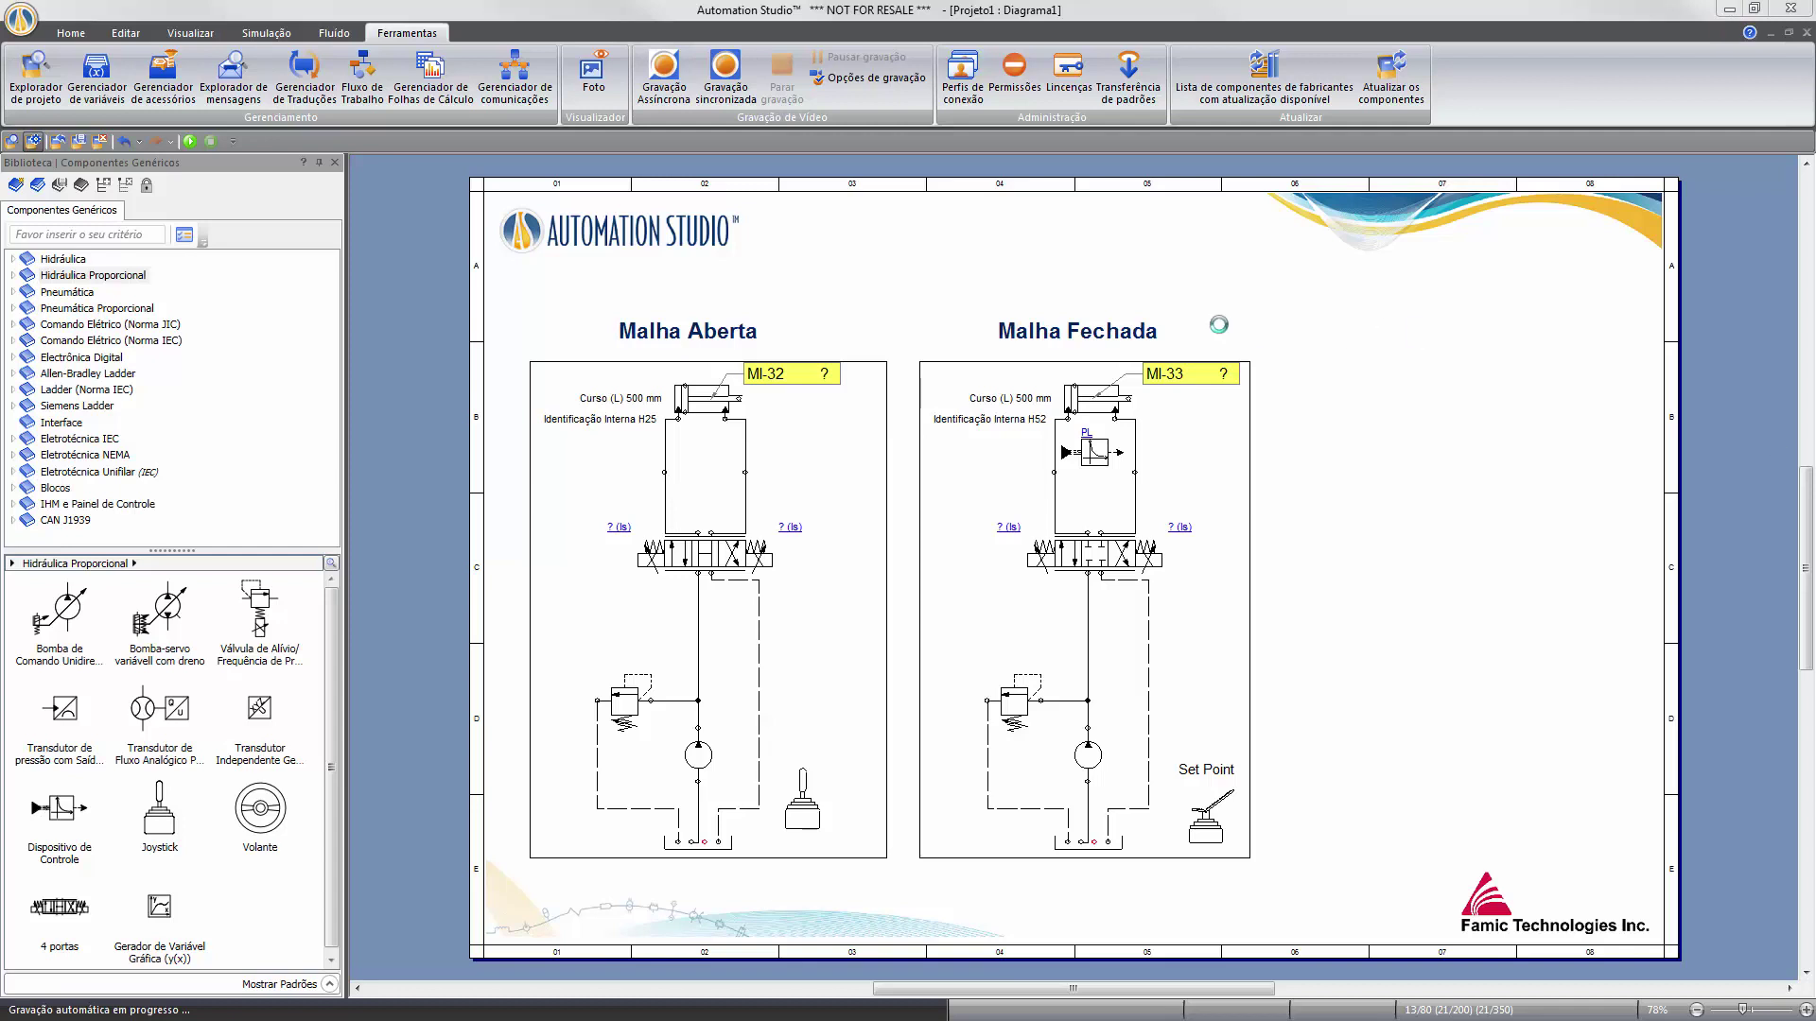
Simulate the Malha Aberta and Malha Fechada circuits, try the JY2 joystick handle, and stop the simulation.
left_click(189, 143)
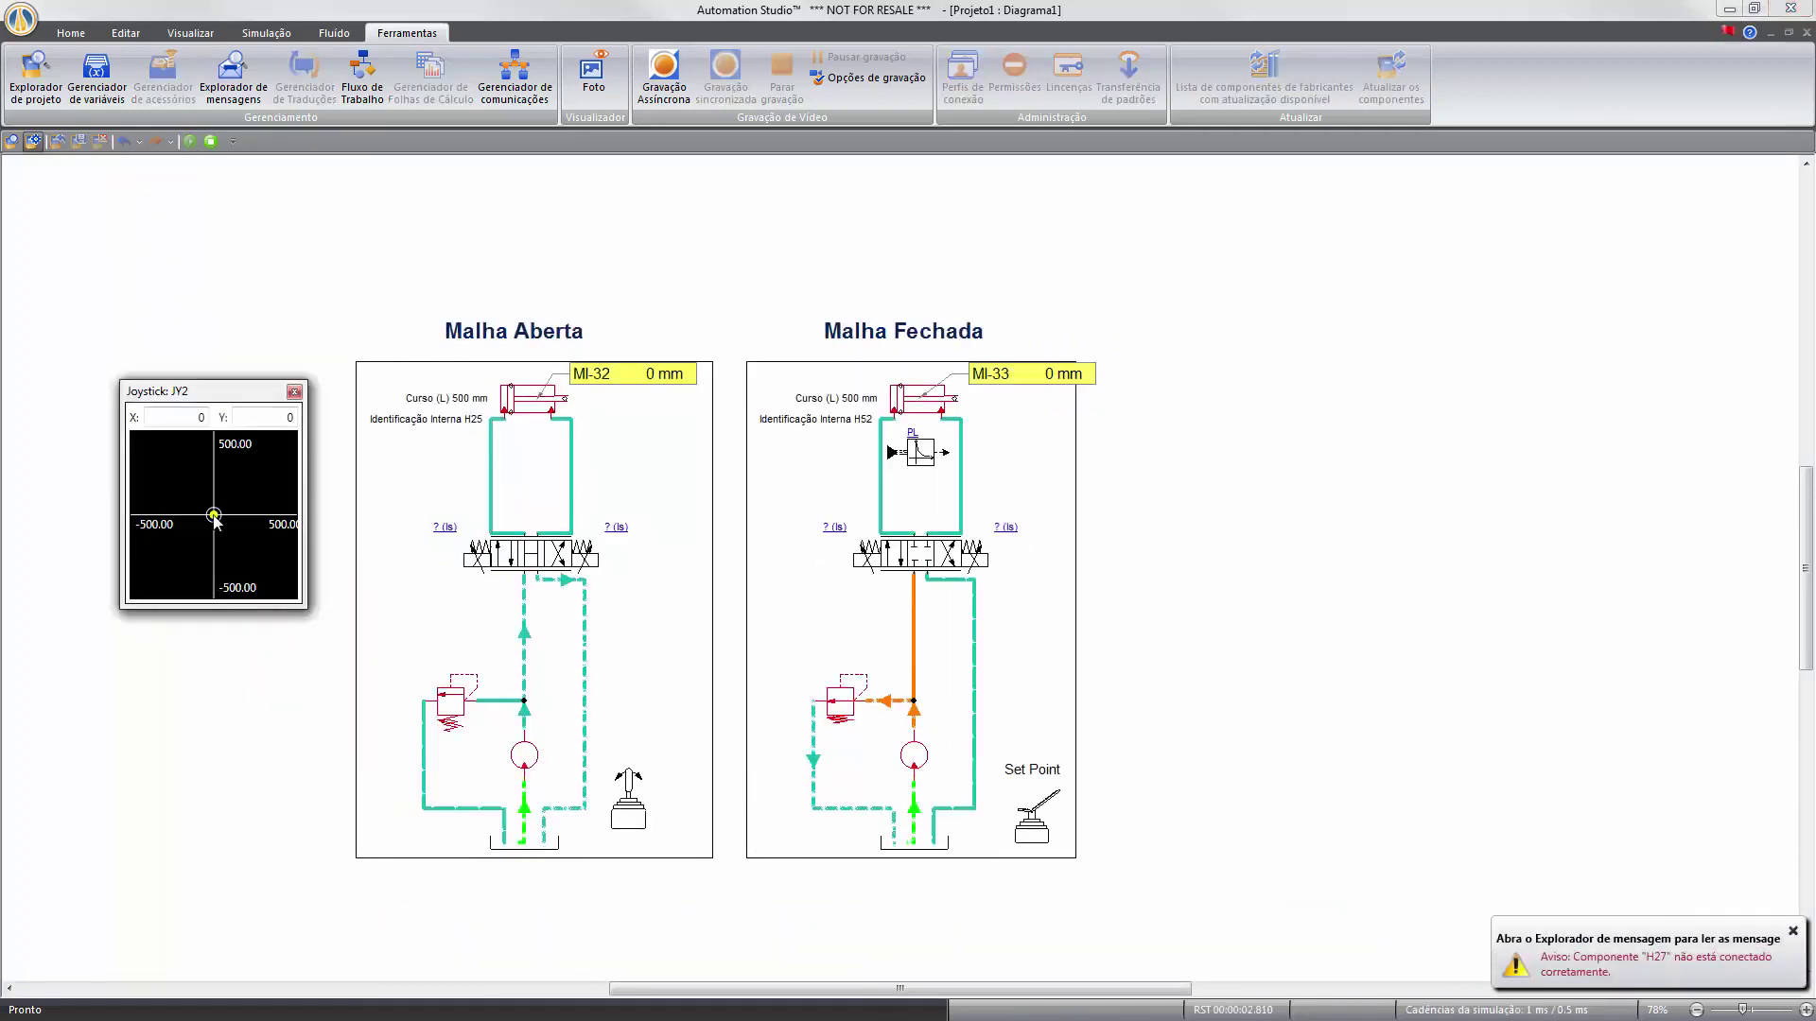
mouse_move(214, 515)
left_mouse_down()
mouse_move(163, 523)
mouse_move(254, 523)
mouse_move(214, 517)
left_mouse_up()
left_click(295, 392)
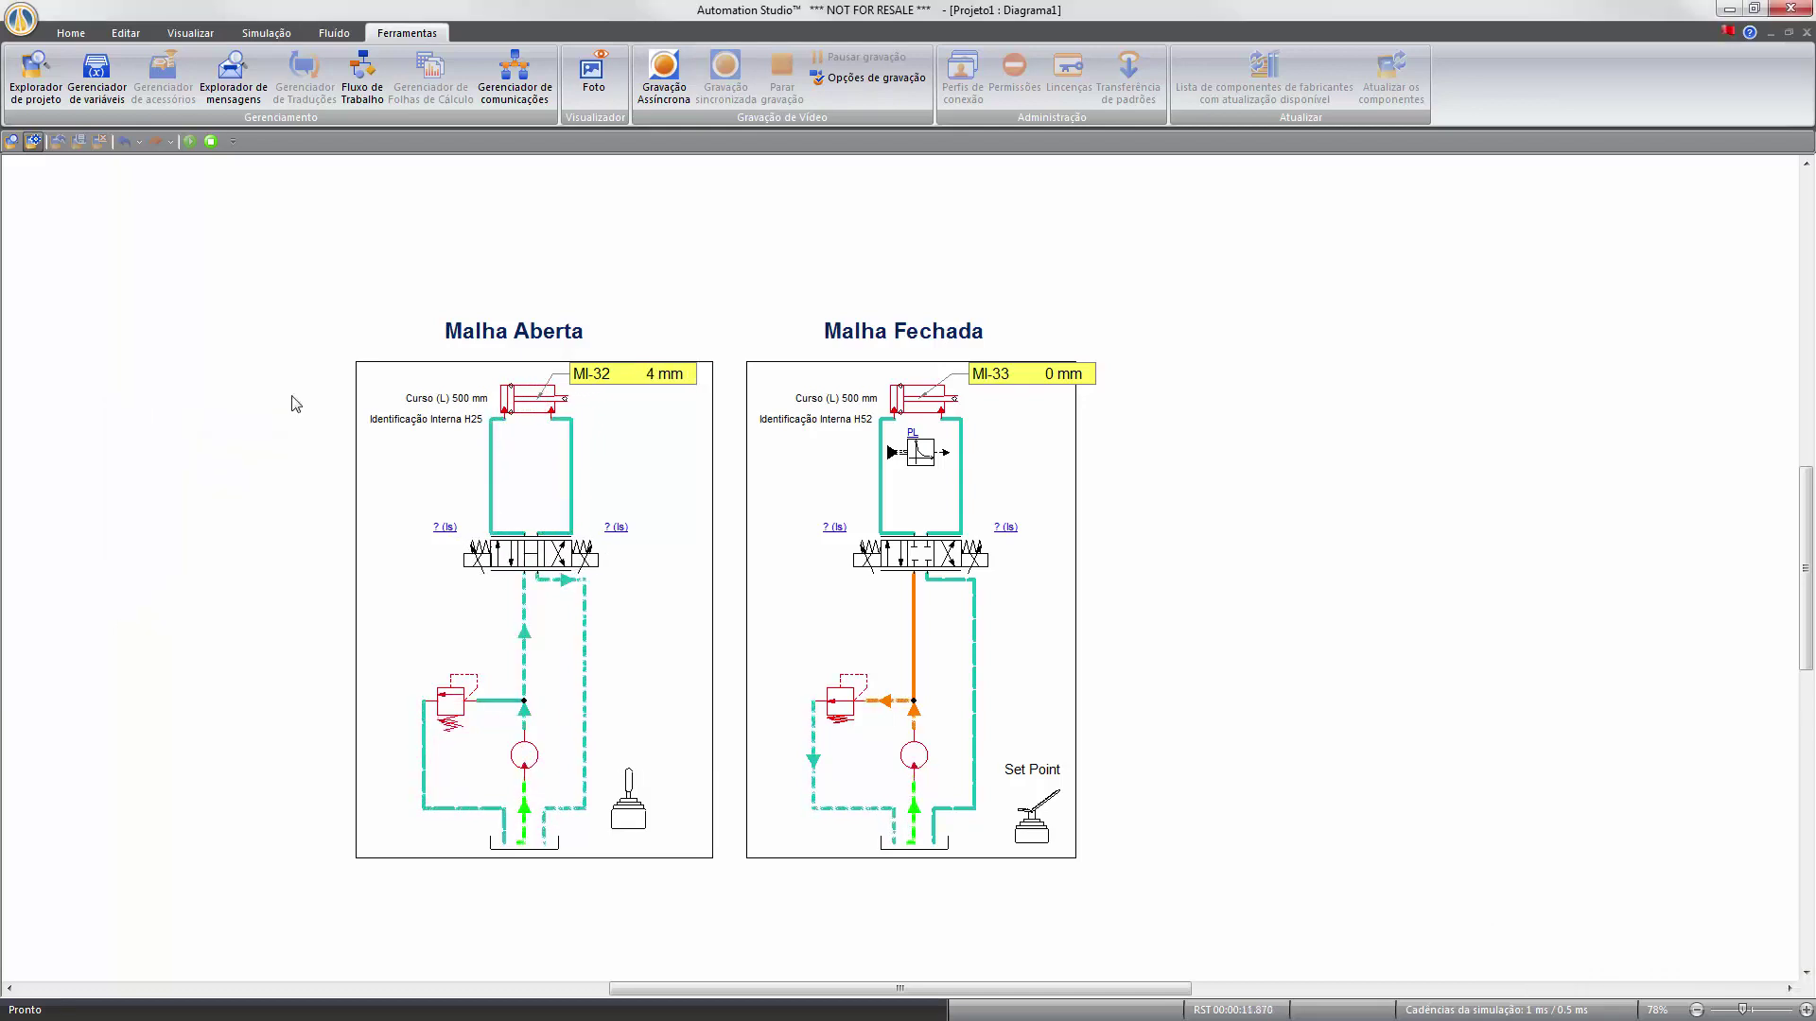
left_click(211, 142)
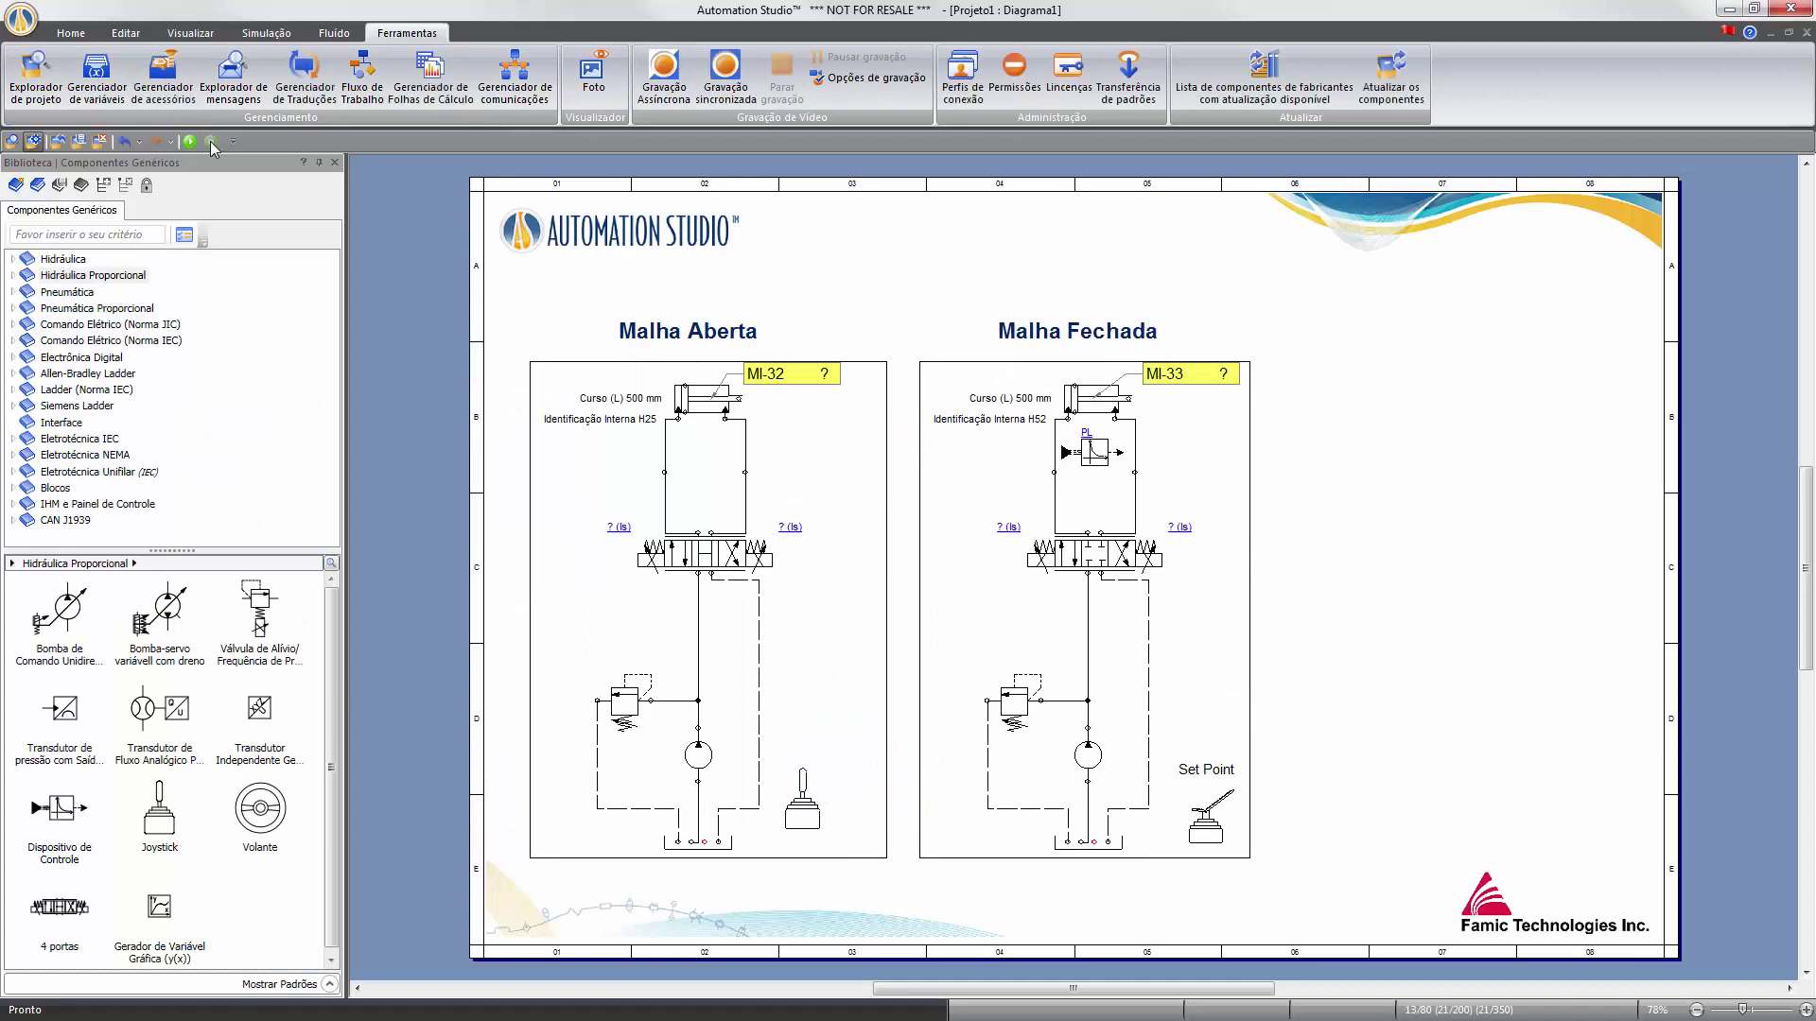
Locate the Dispositivo de Controle component in the library under Hidráulica Proporcional, Controlador.
left_click(12, 281)
left_click(13, 276)
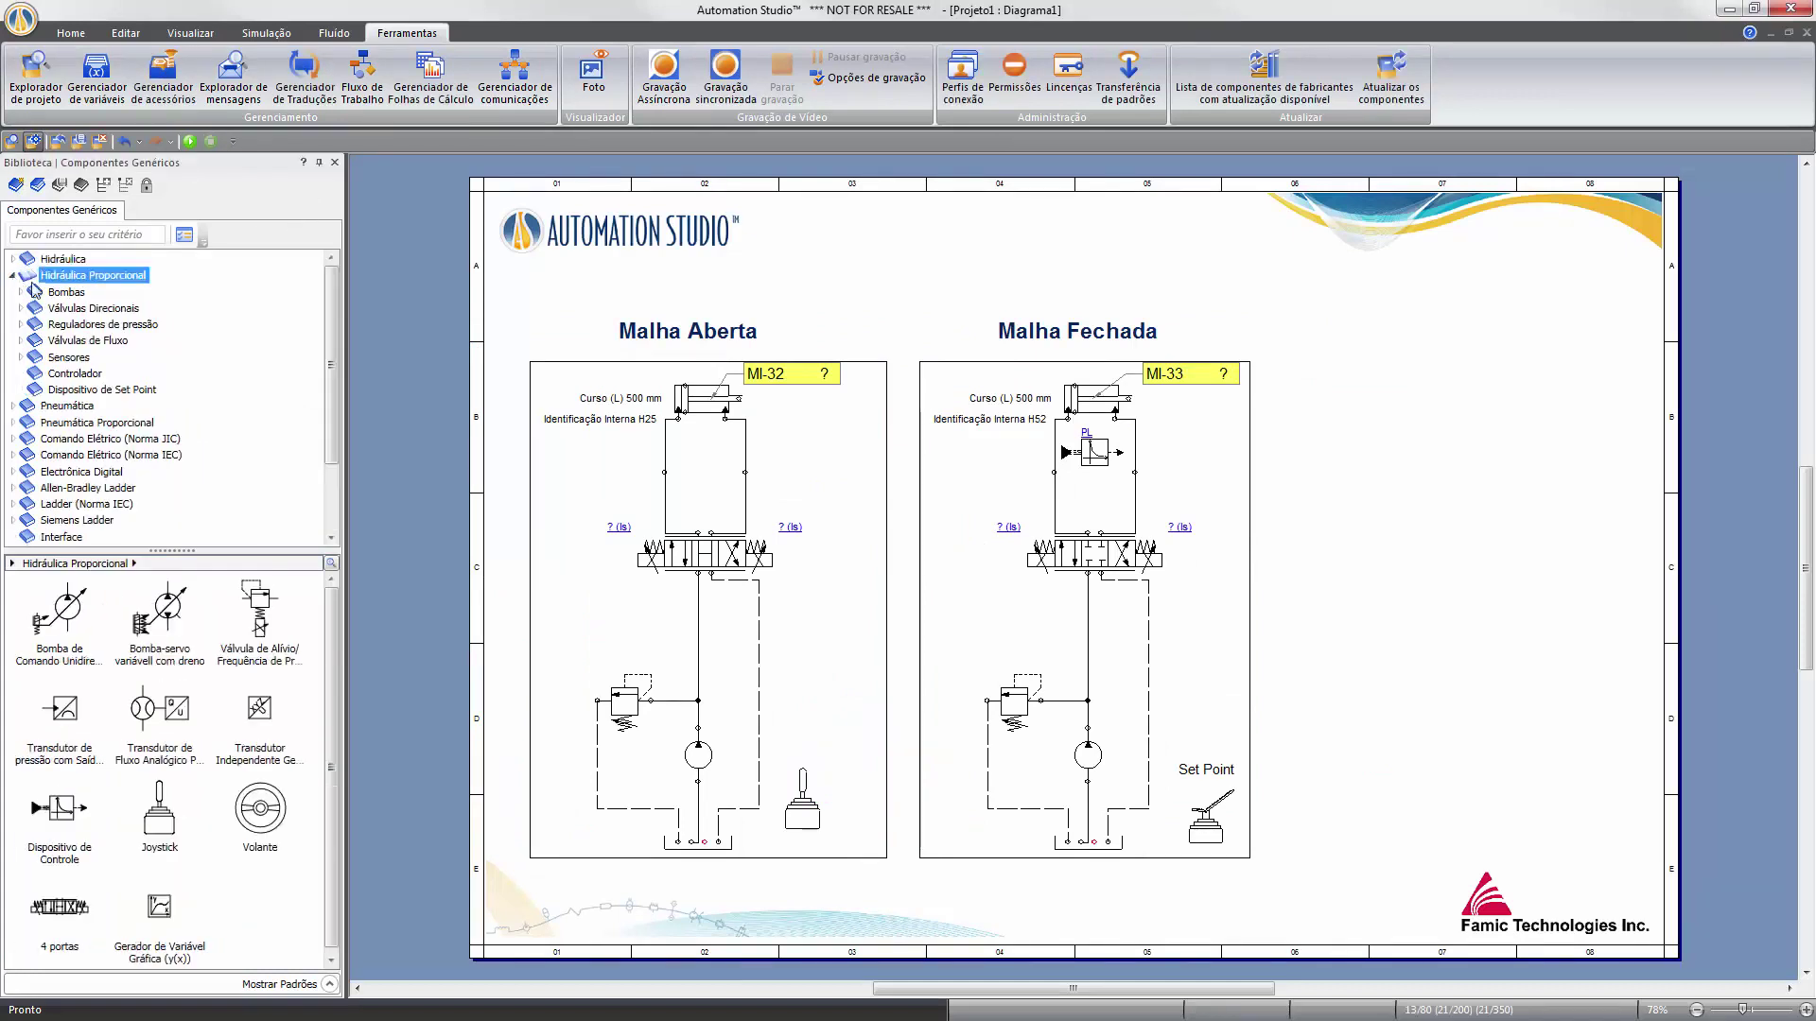
left_click(76, 375)
left_click_drag(60, 613, 1108, 458)
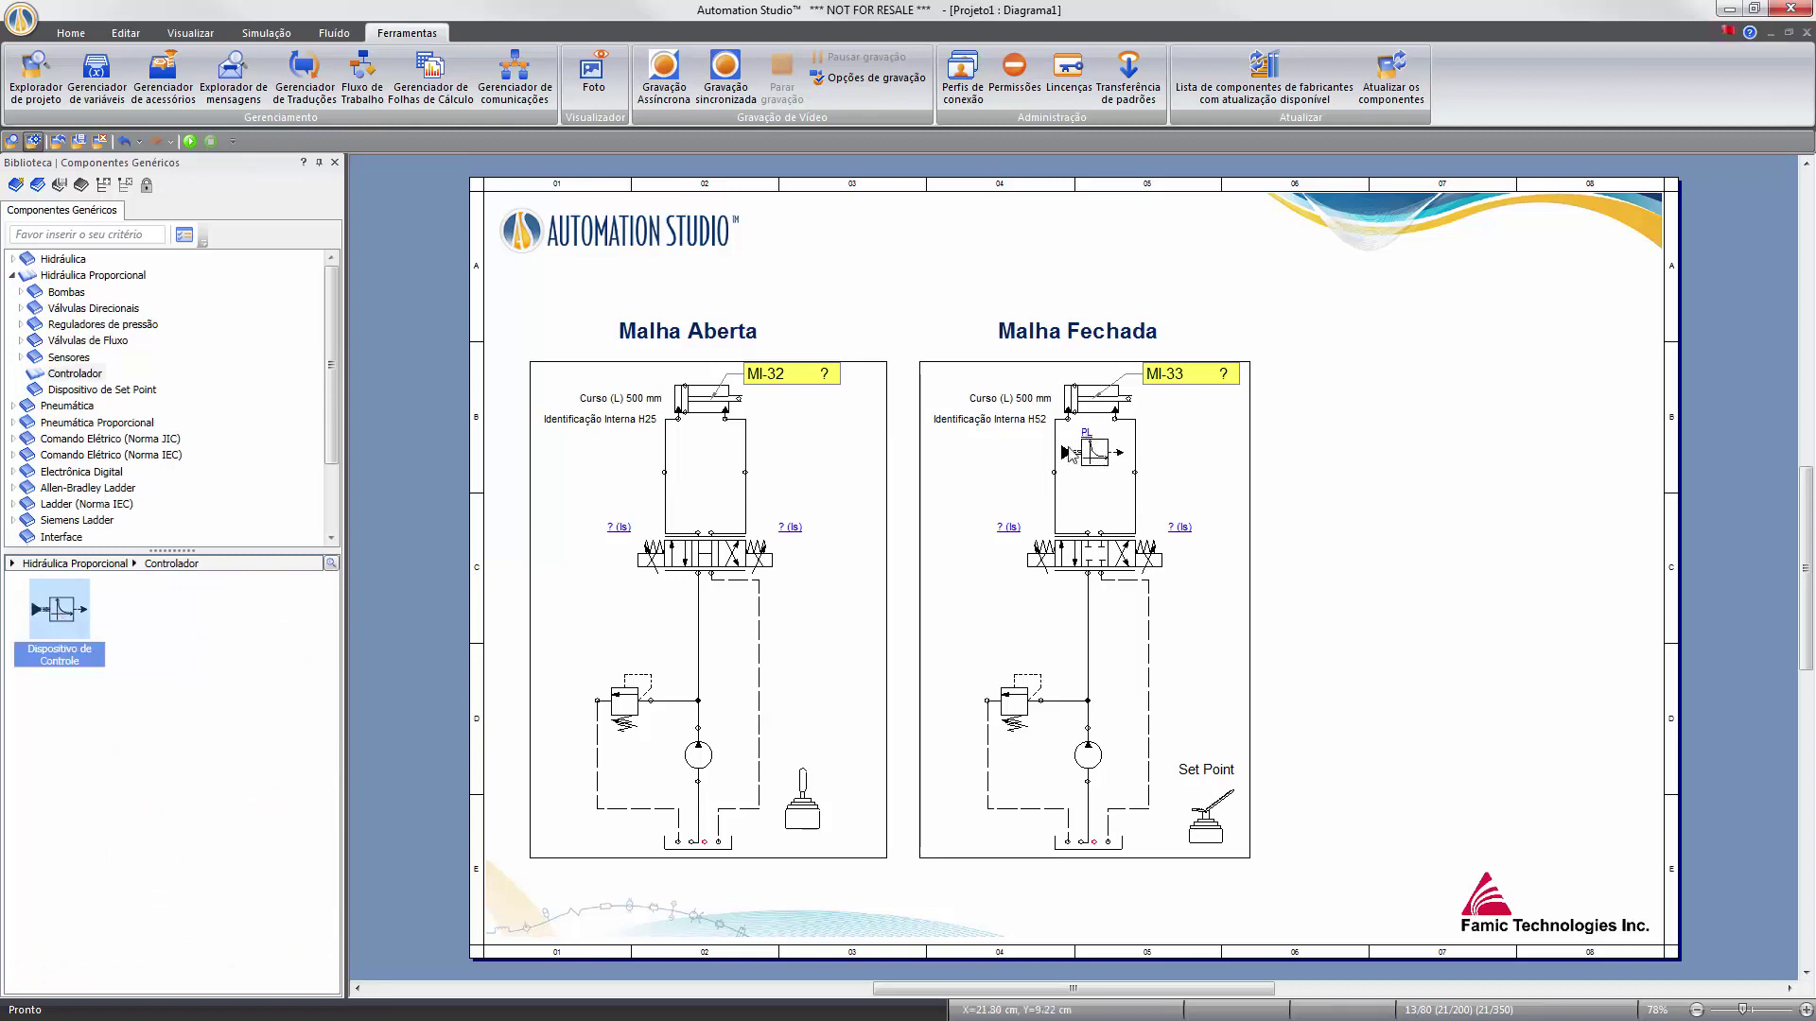
Open the properties of the control device in the Malha Fechada circuit and display its technical data.
left_click(1093, 459)
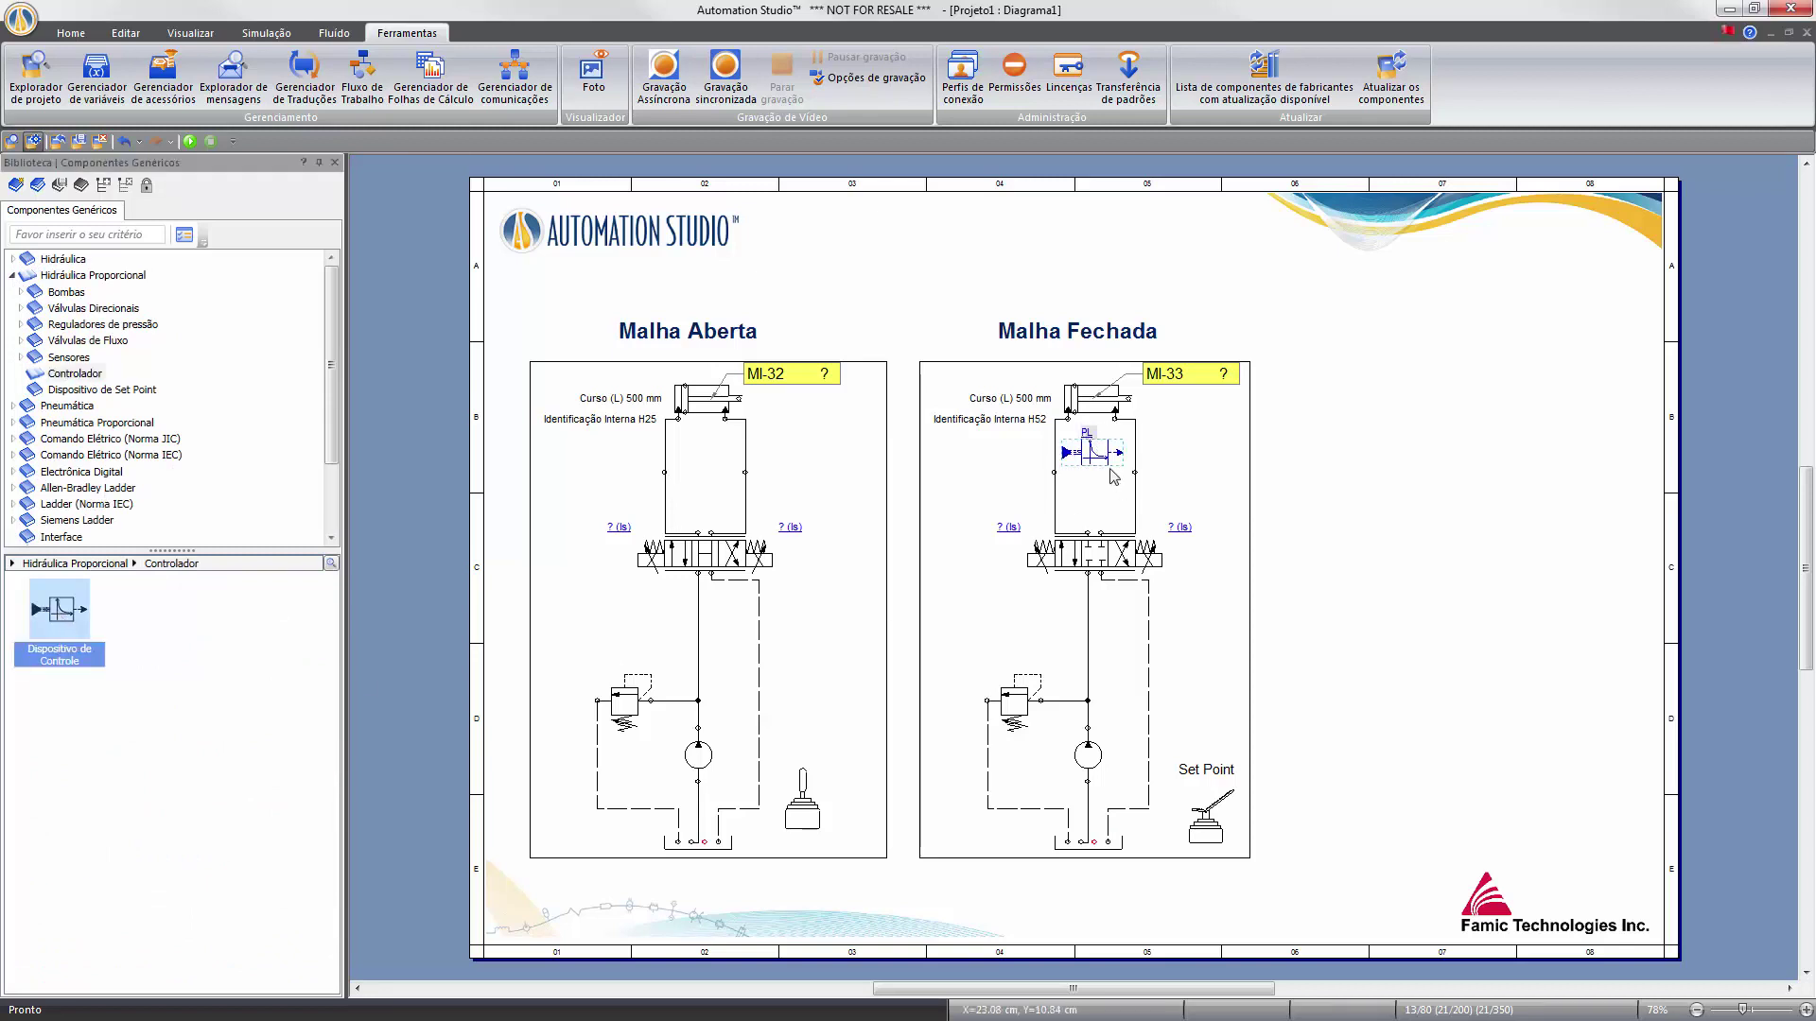
double_click(1093, 459)
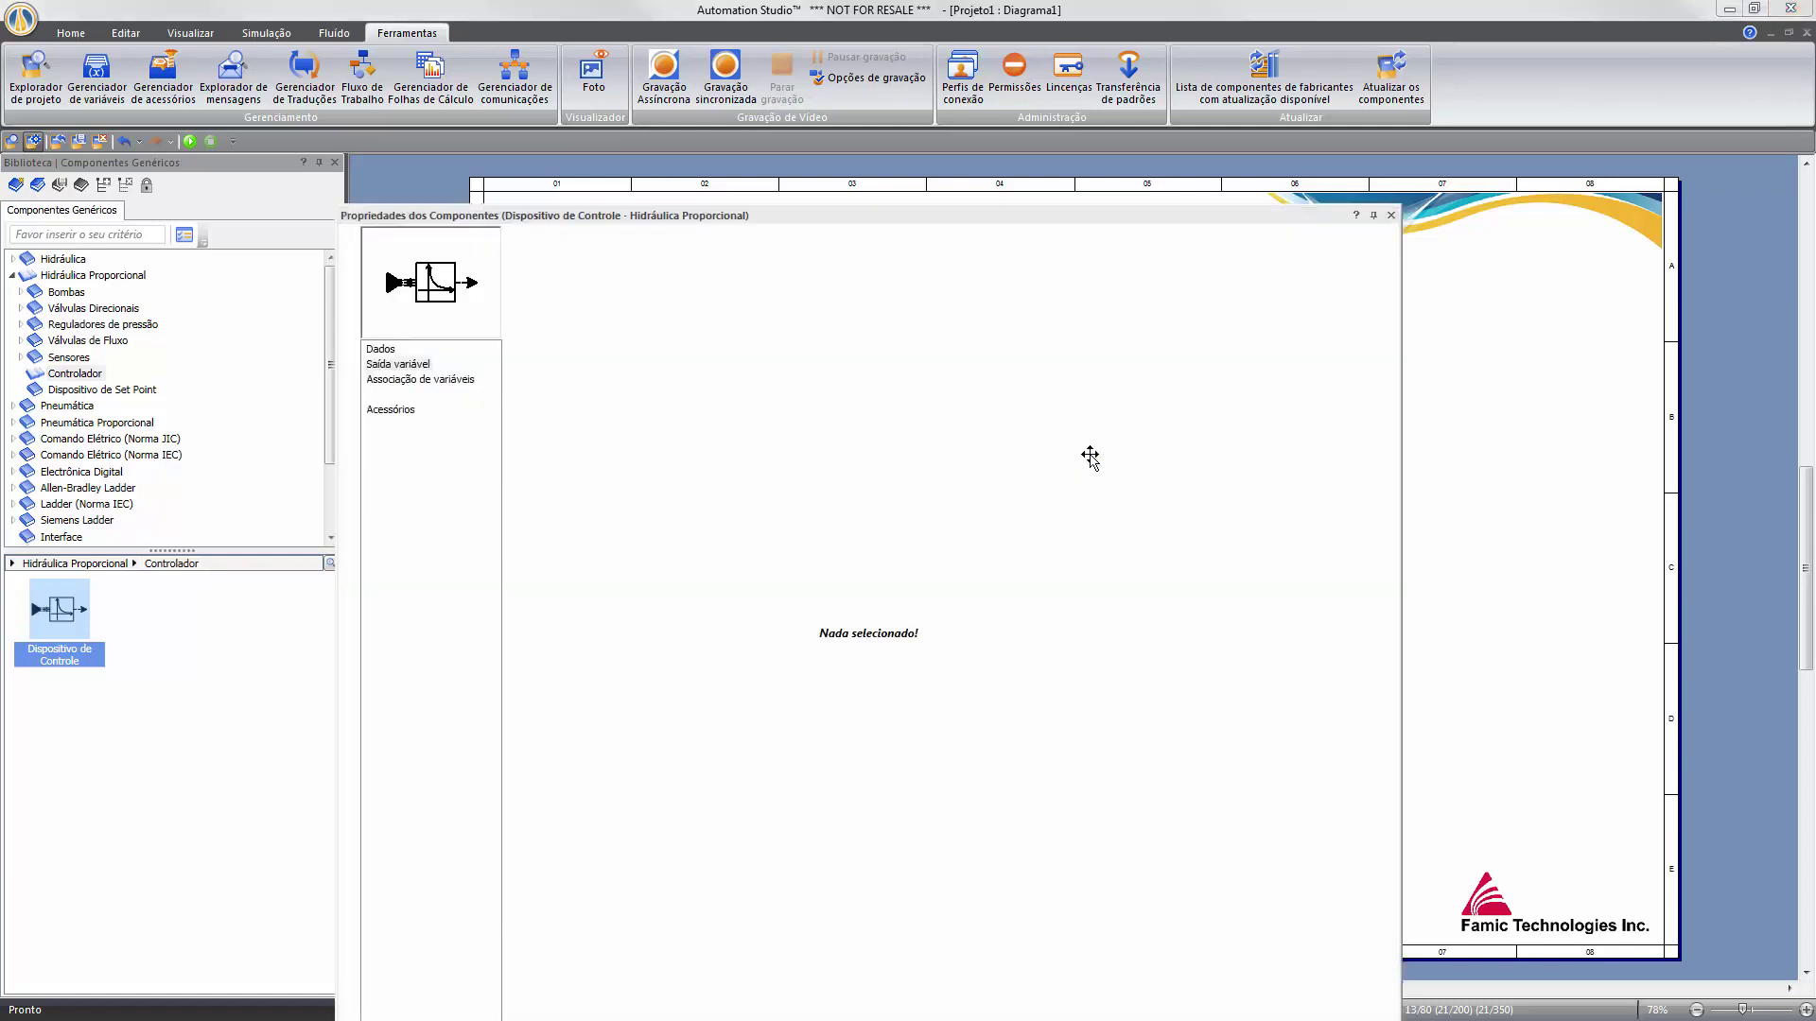
left_click_drag(747, 173, 758, 162)
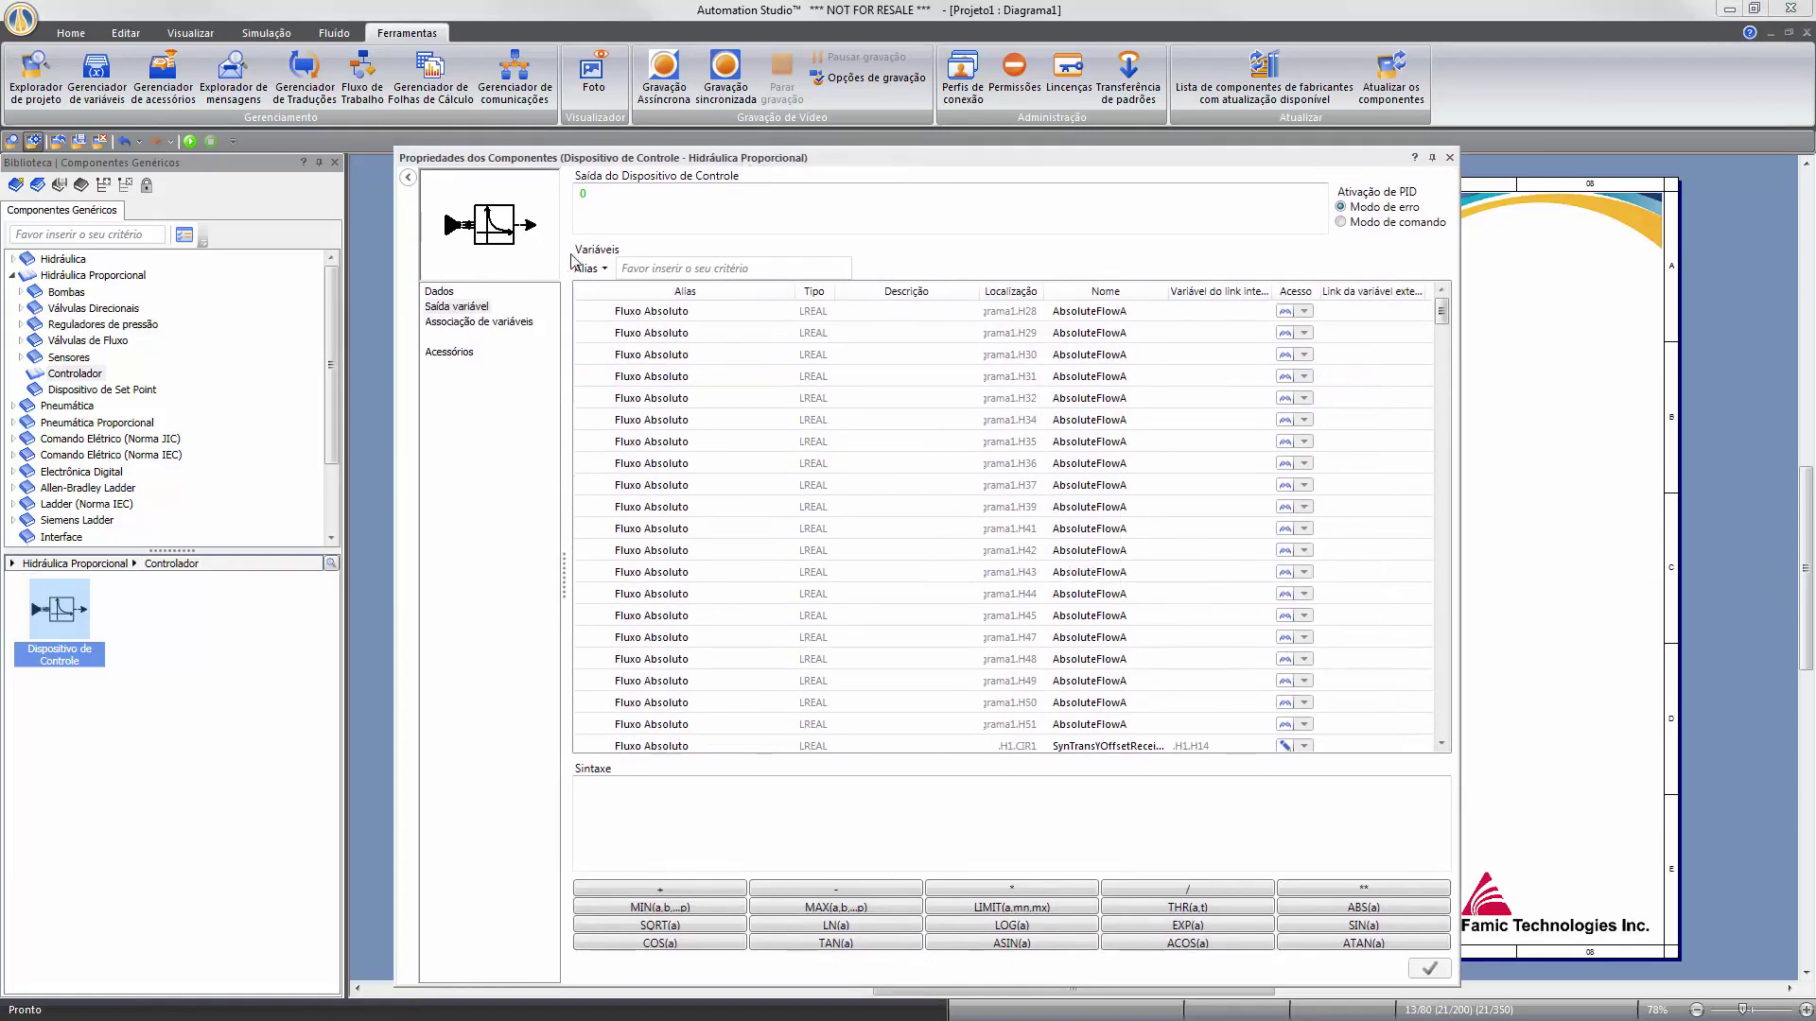
left_click(440, 292)
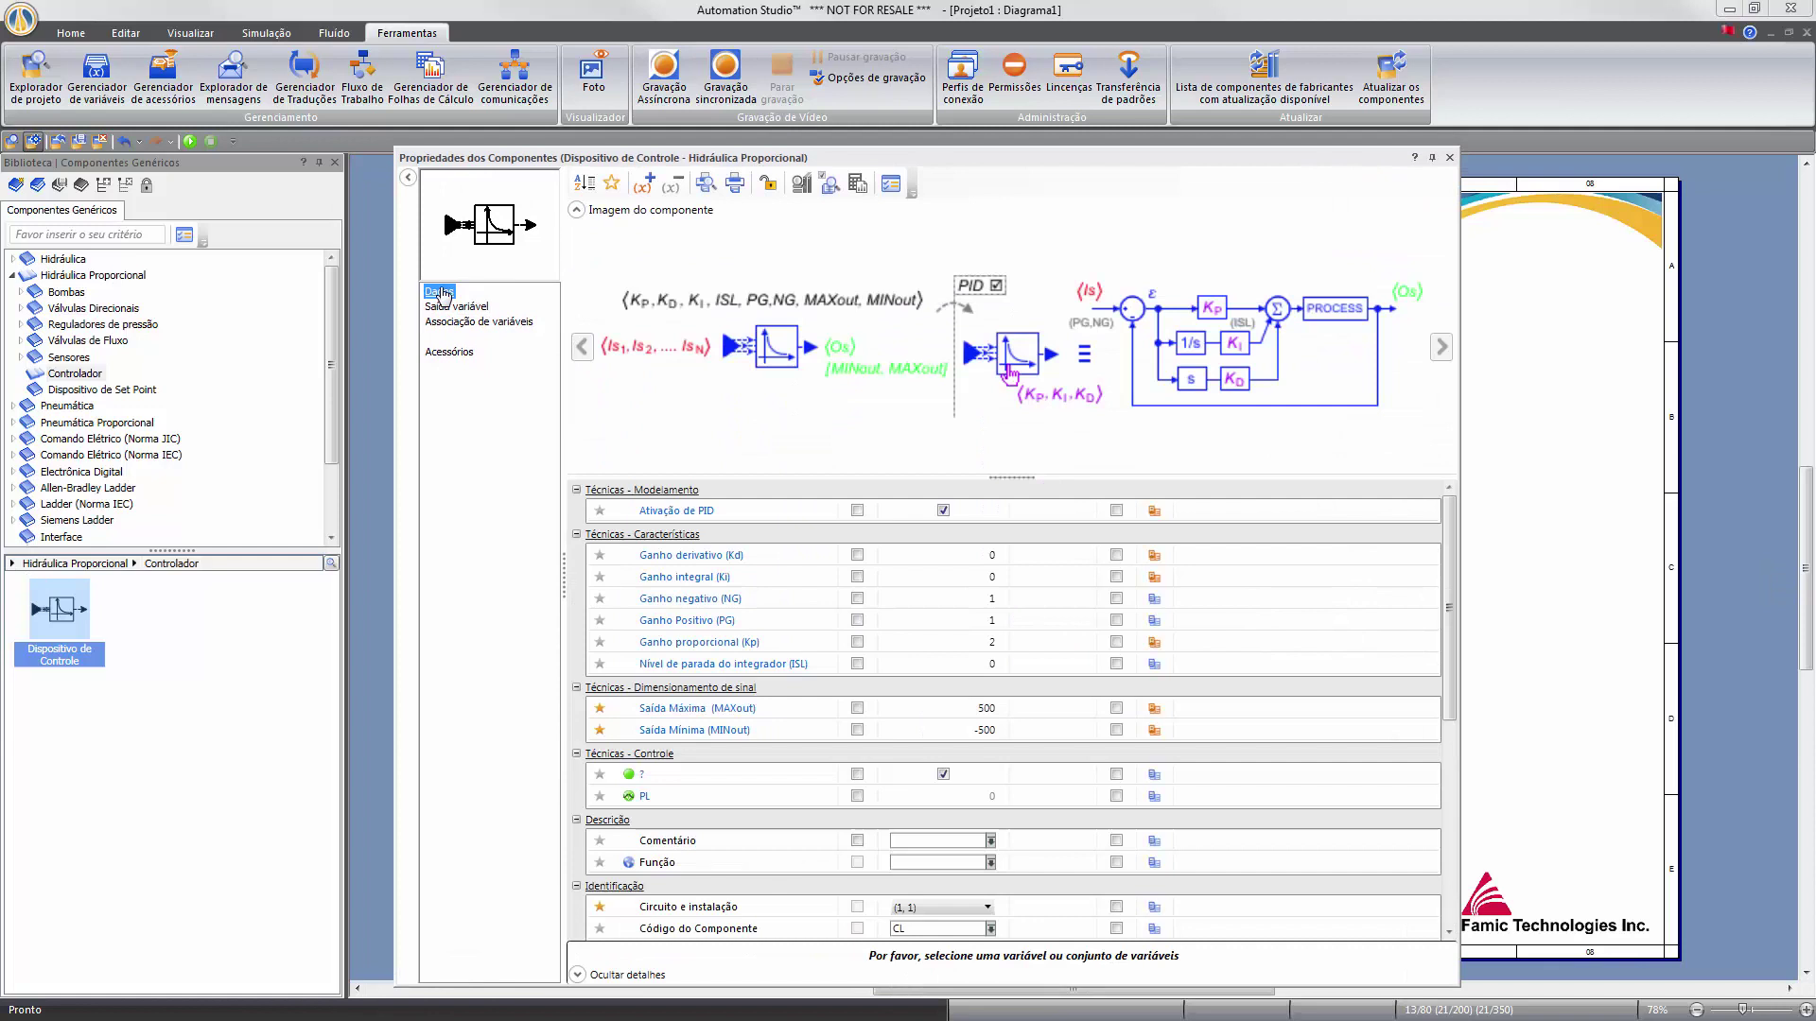
Toggle the control device's Ativação de PID off and on to compare its two operating schemes, leaving it enabled.
left_click(944, 512)
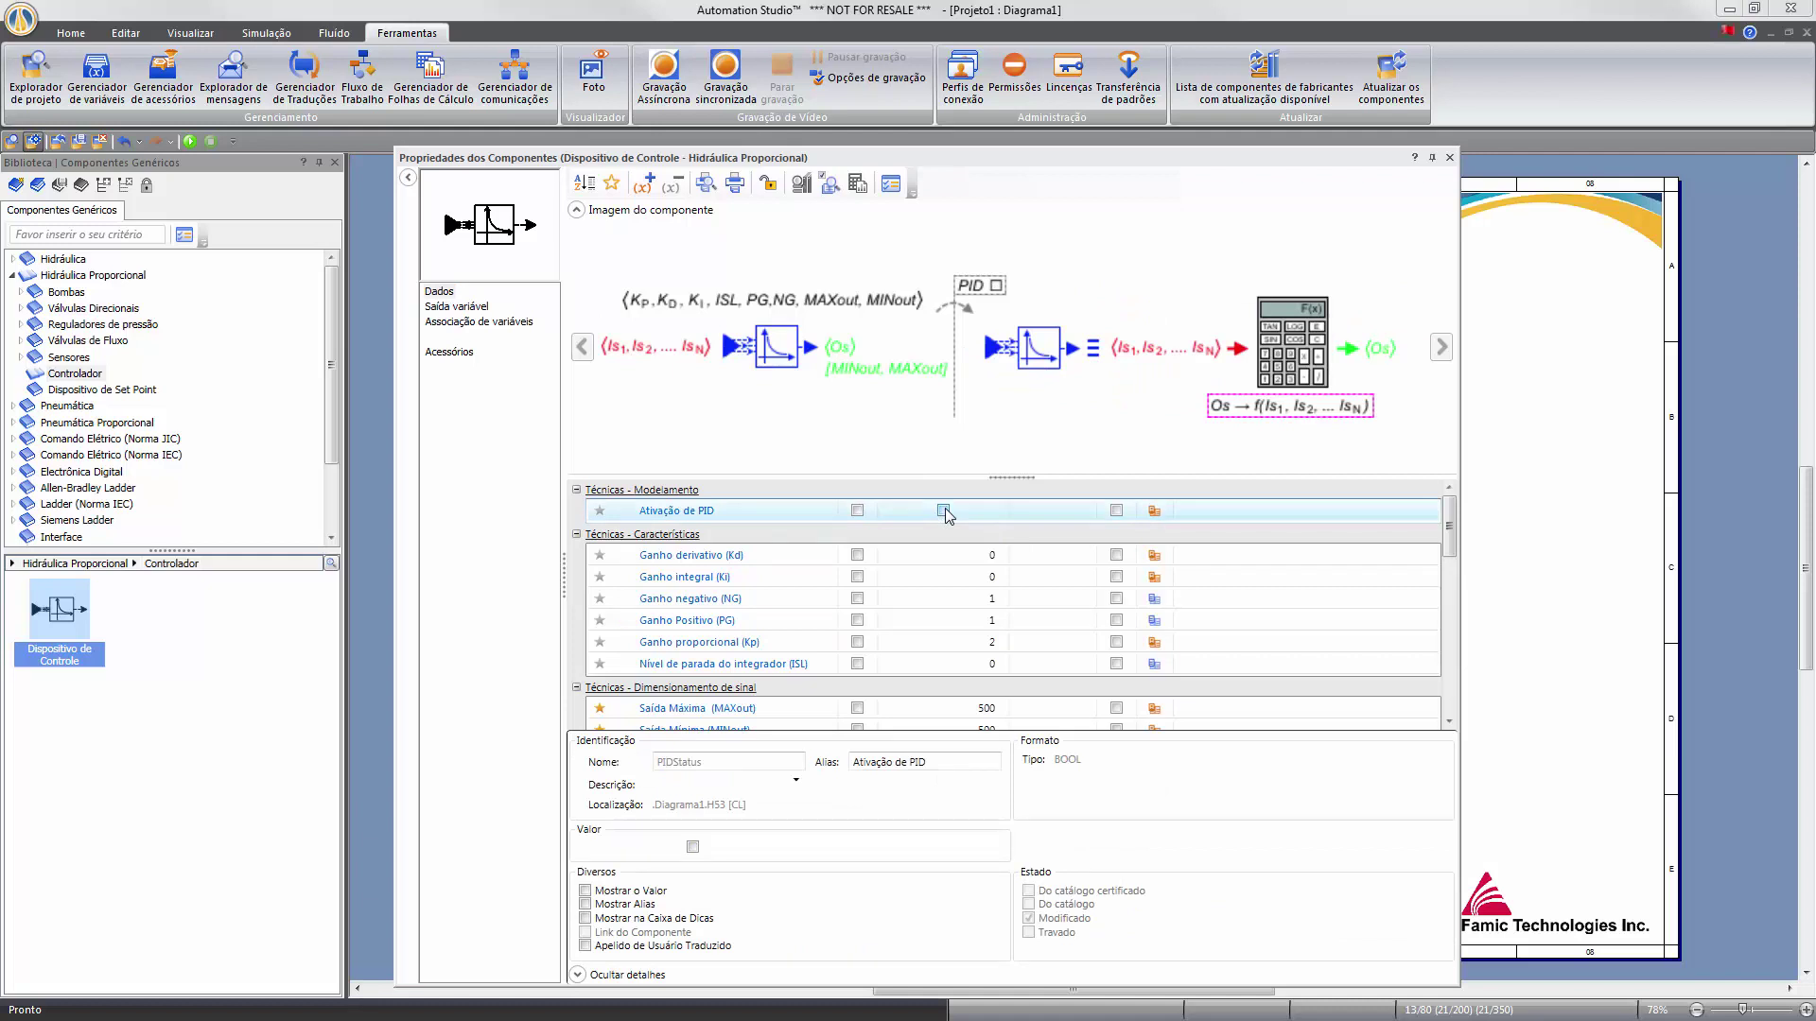
left_click(944, 511)
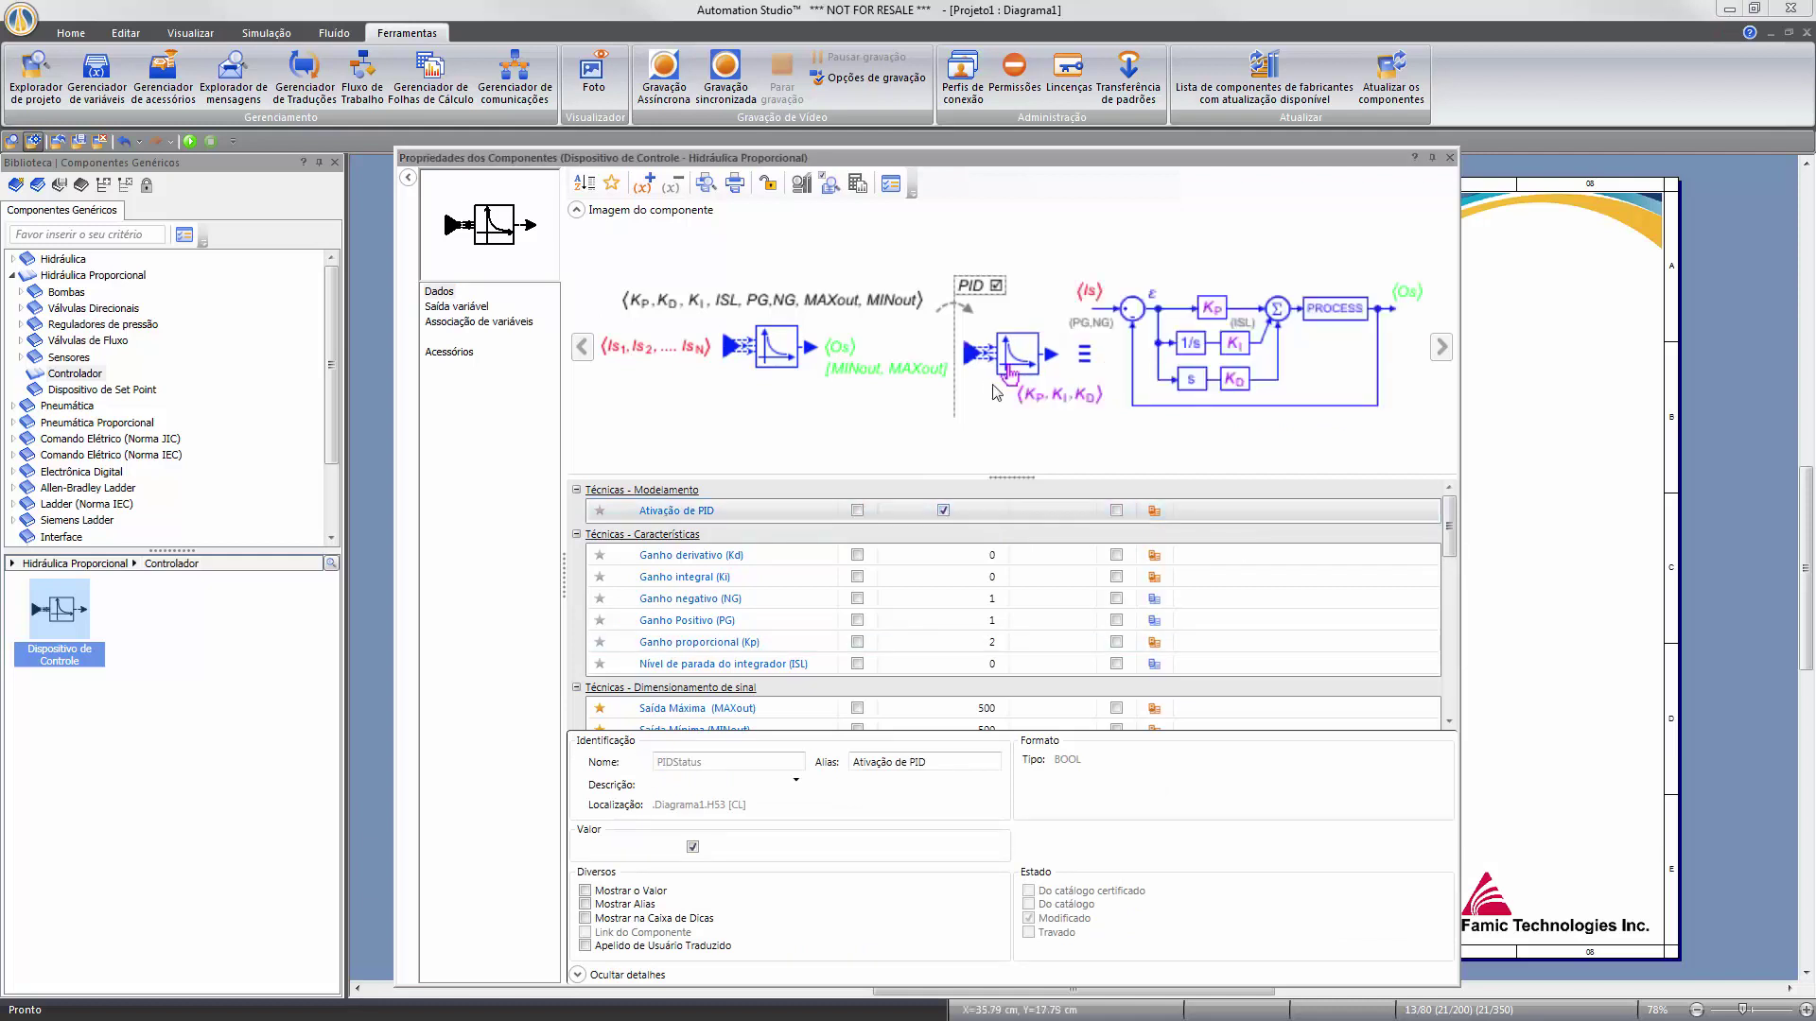
left_click(945, 512)
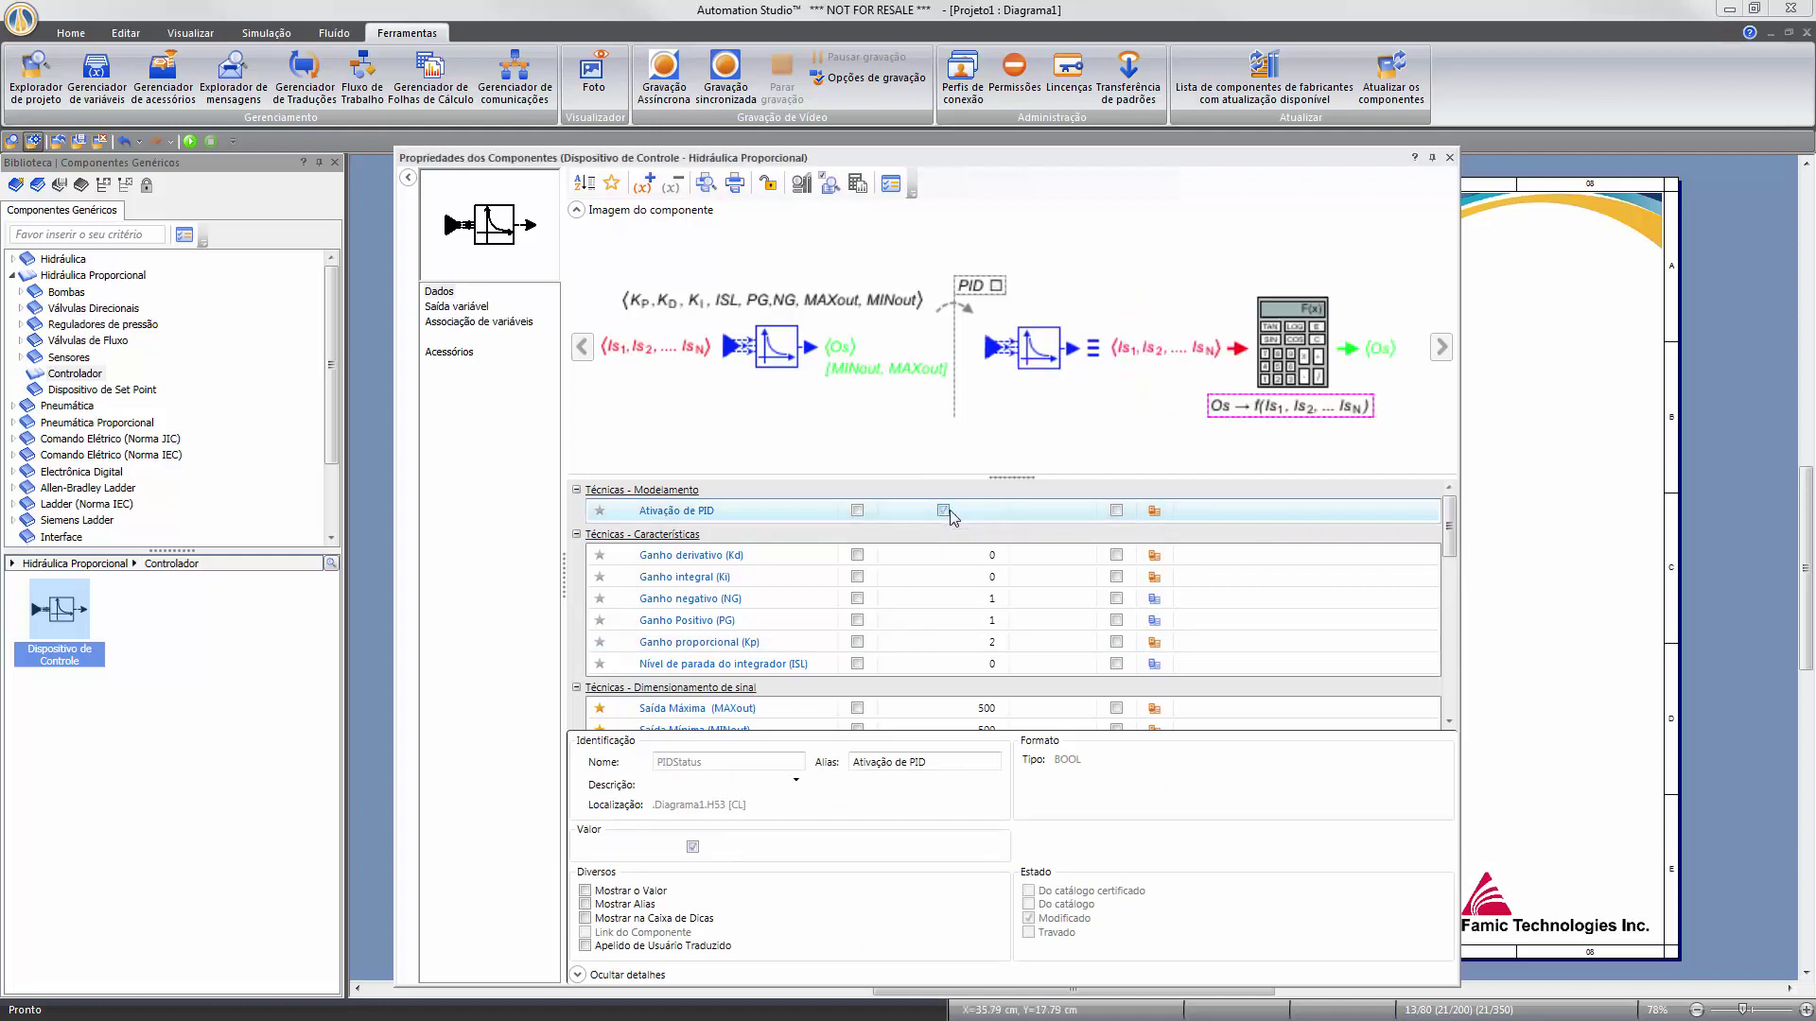
left_click(944, 512)
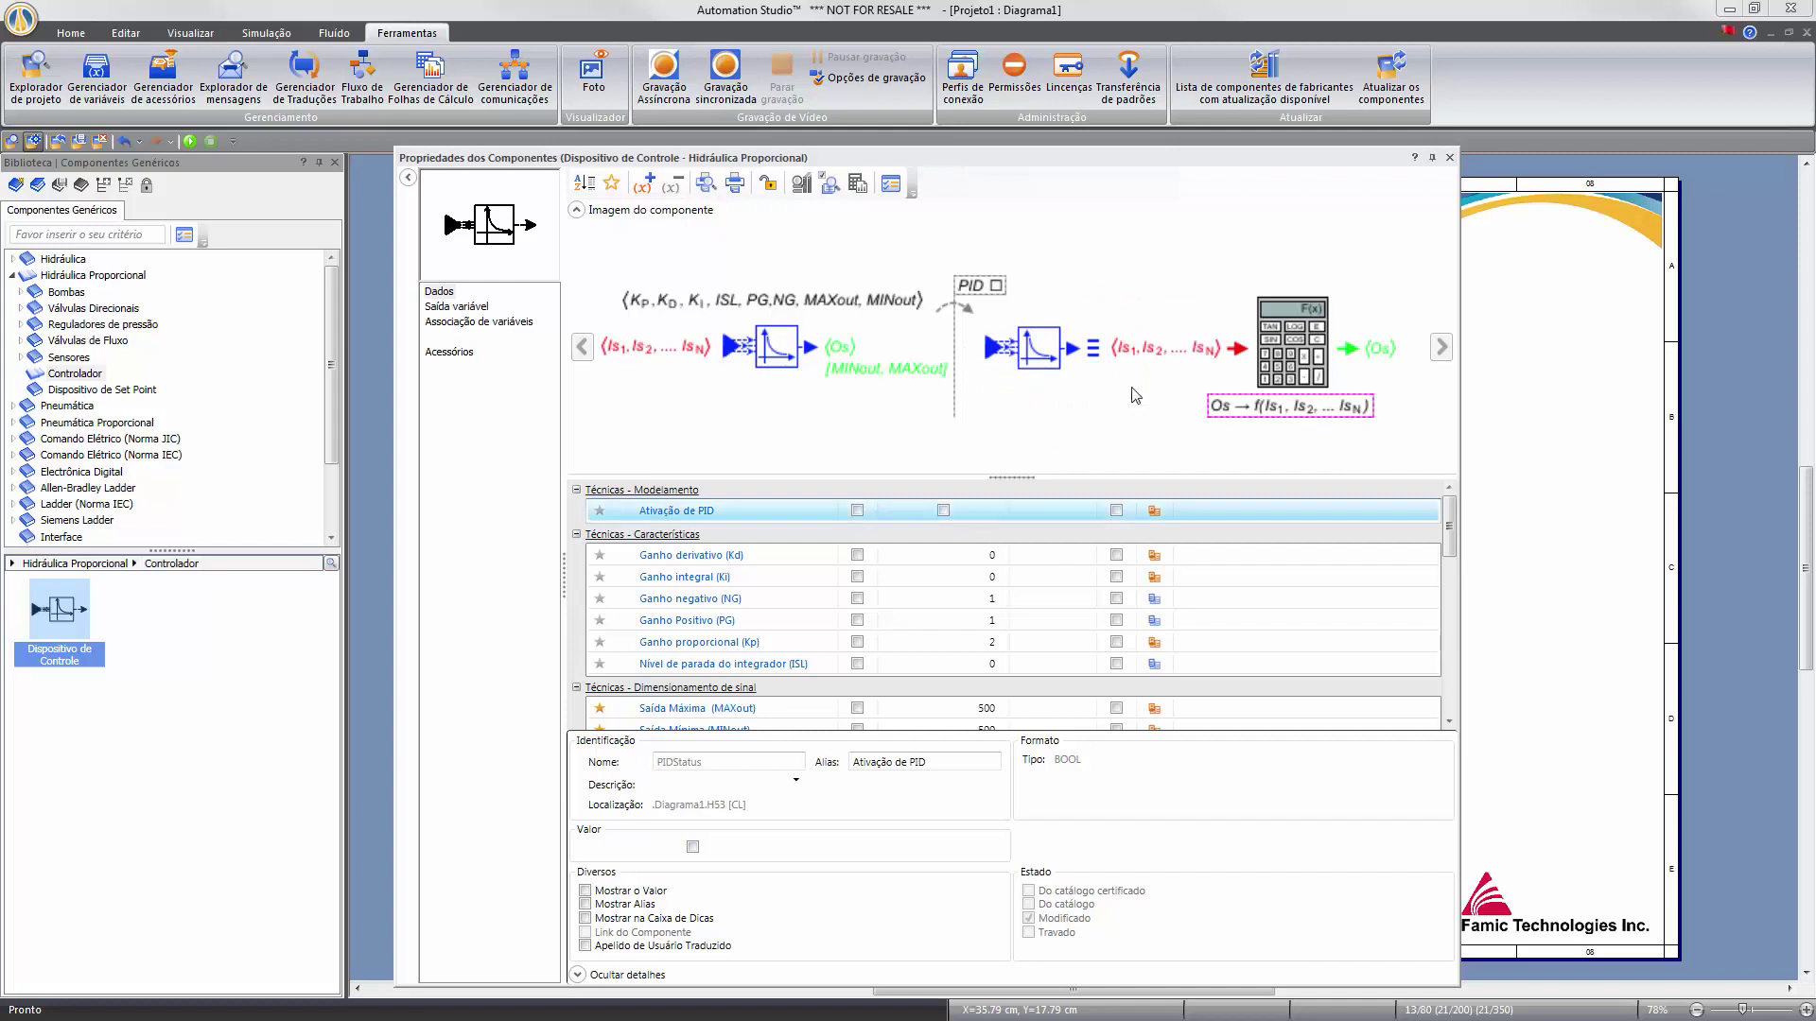
left_click(944, 511)
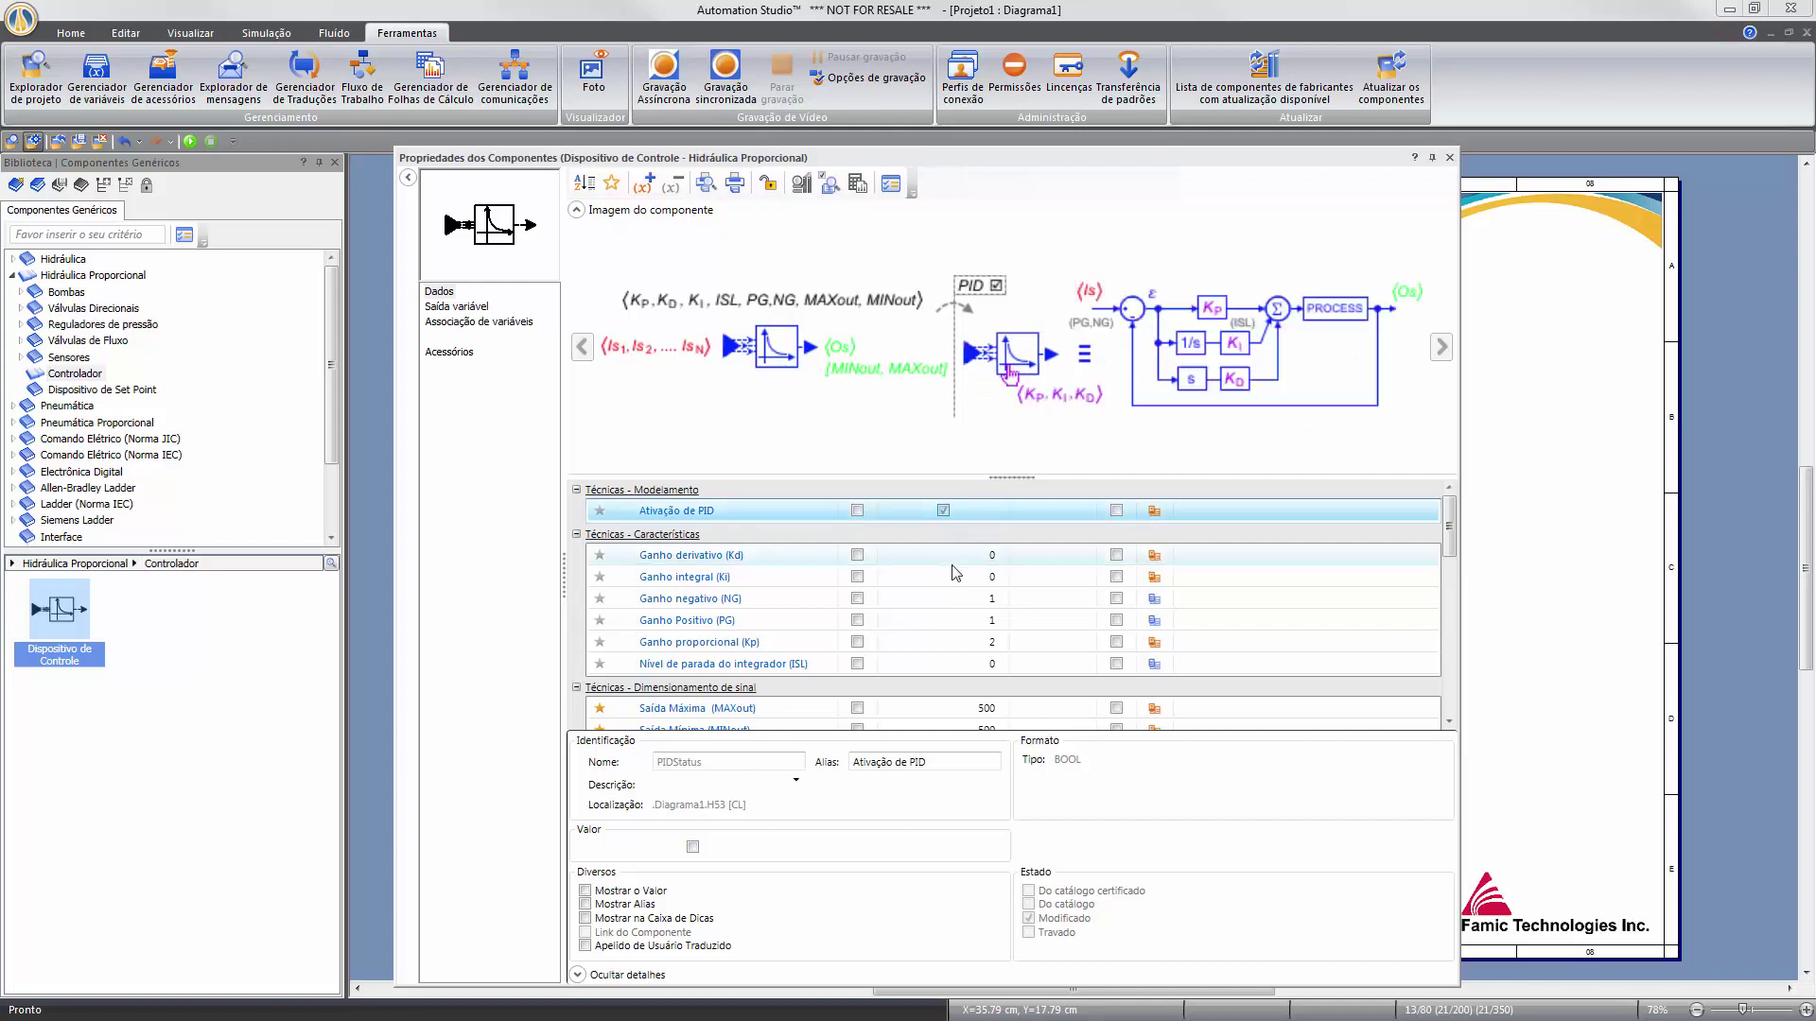
Replace the control device's output expression with the Set Point variable H40.OutputSignalX, found by filtering aliases for "set".
left_click(487, 307)
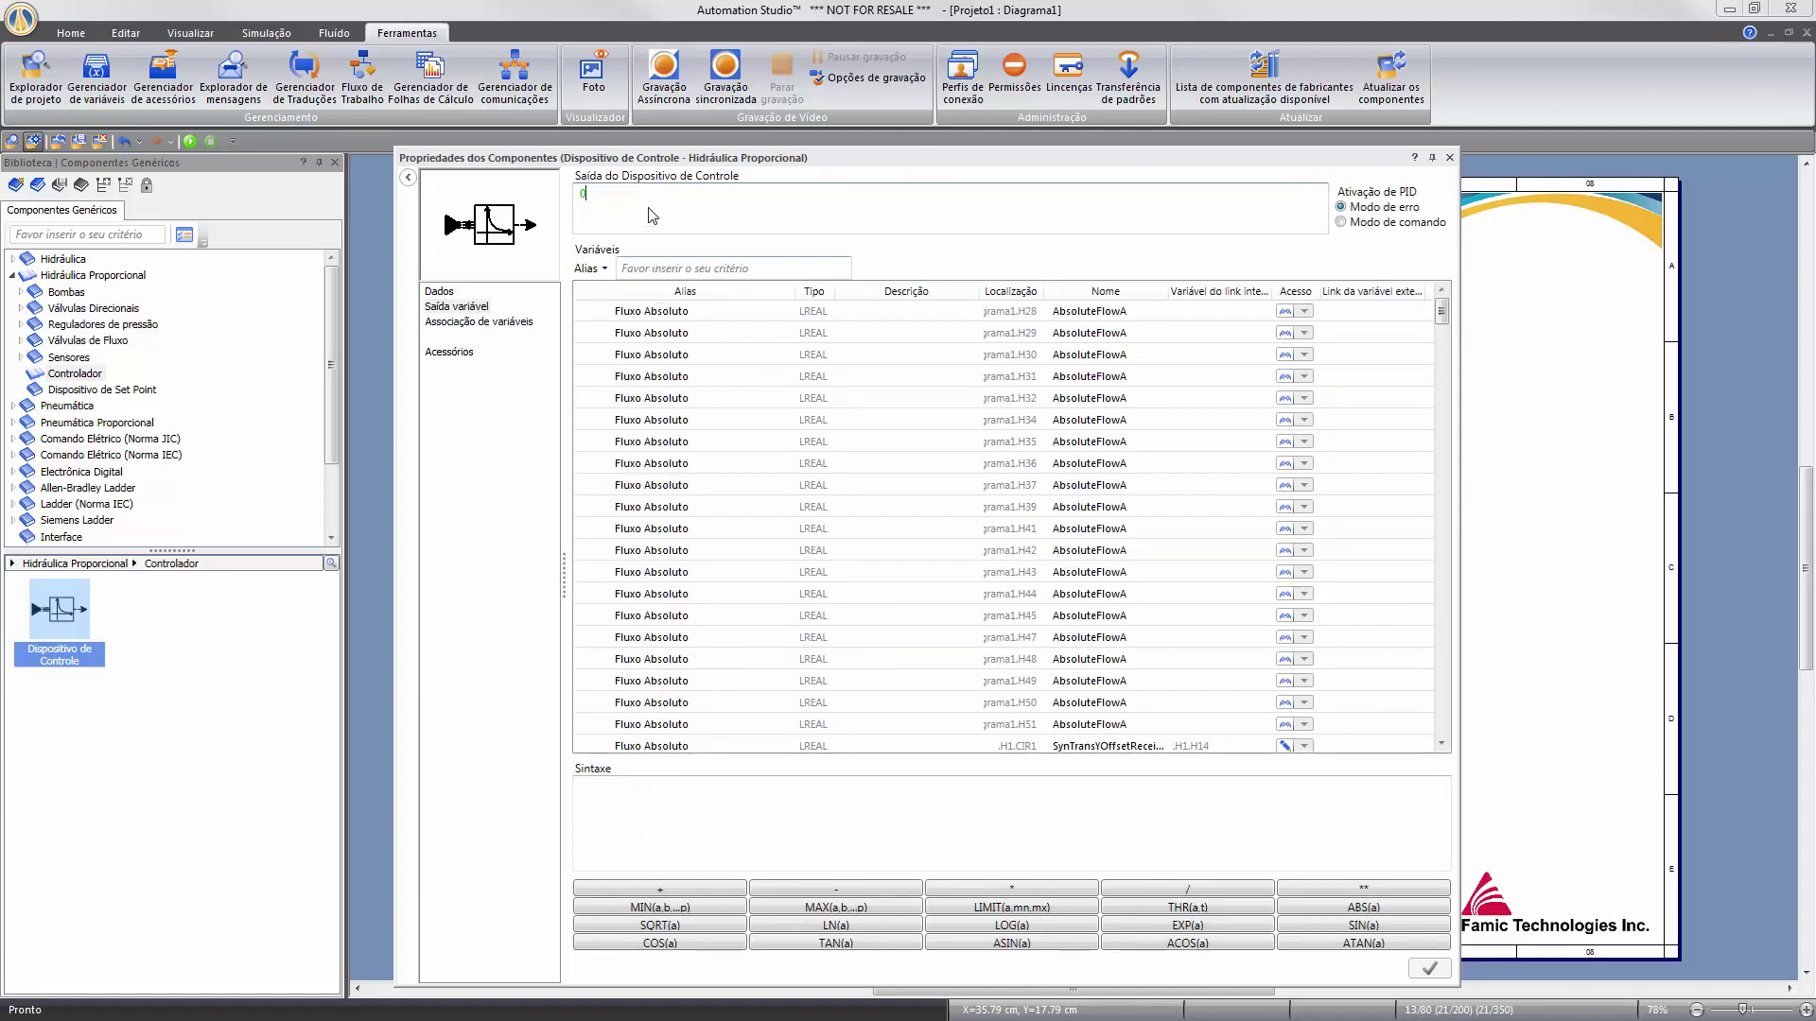
left_click(643, 271)
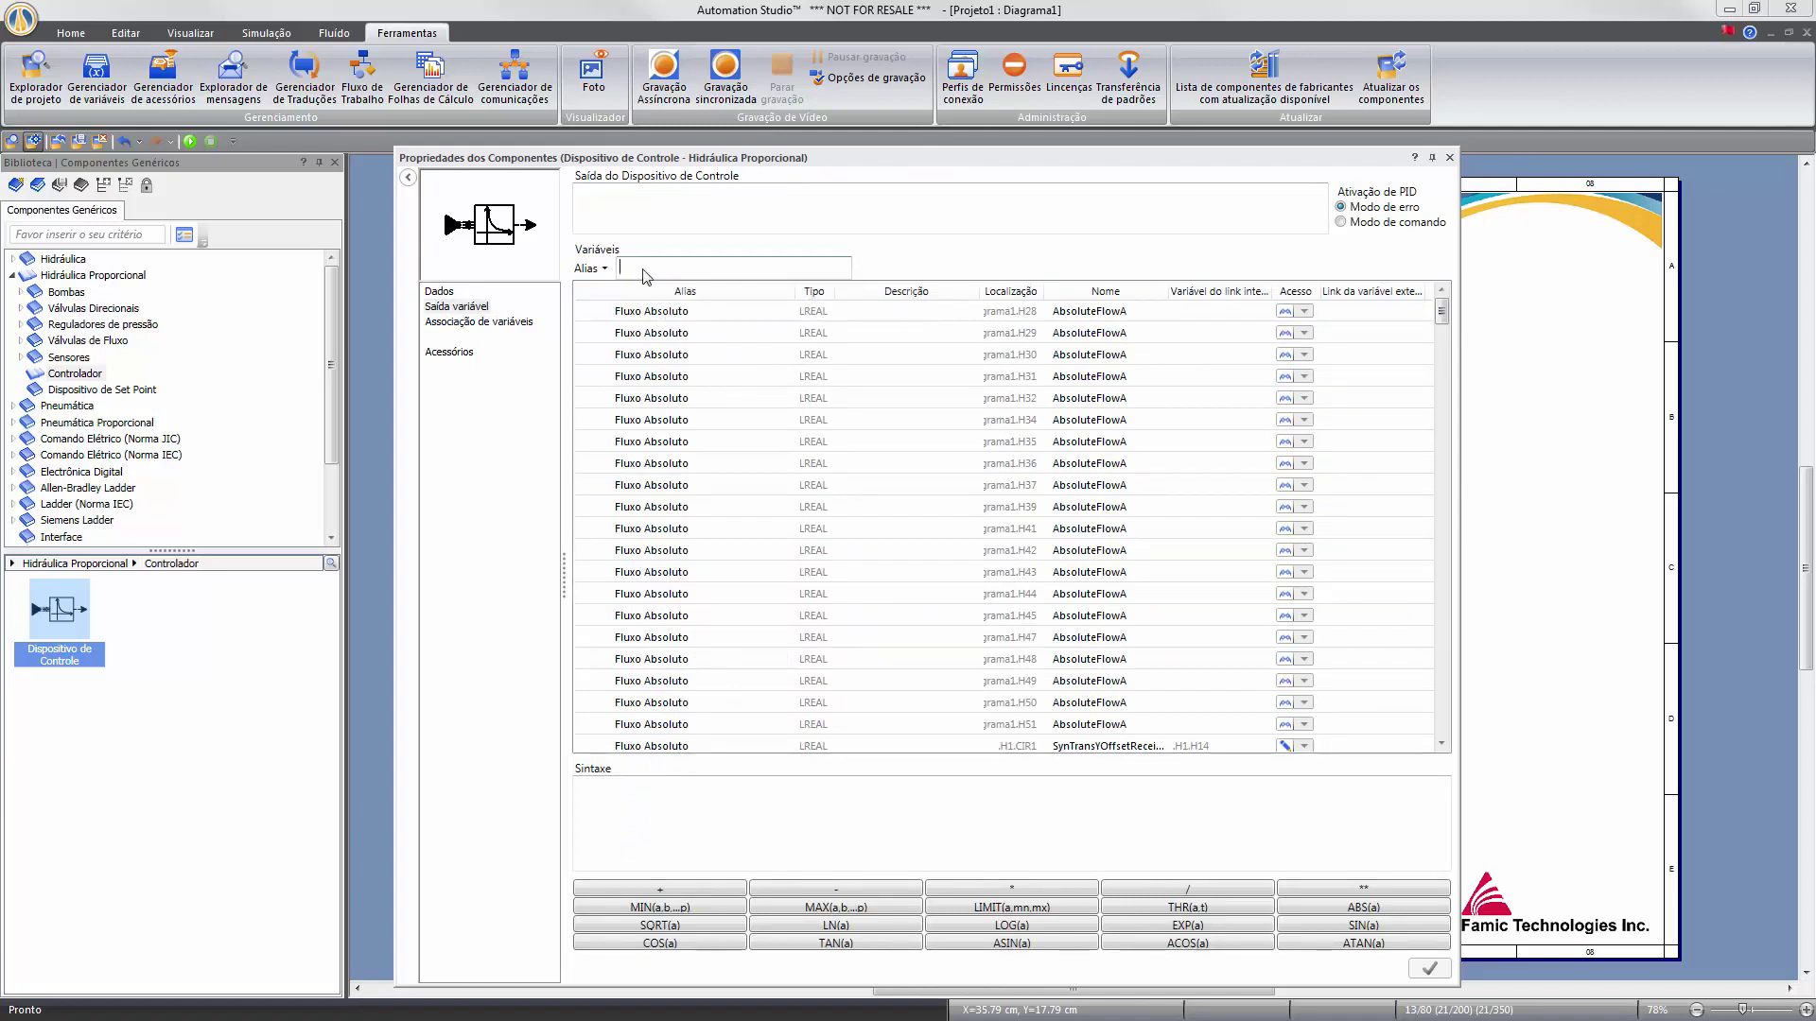
type("set")
left_click(662, 312)
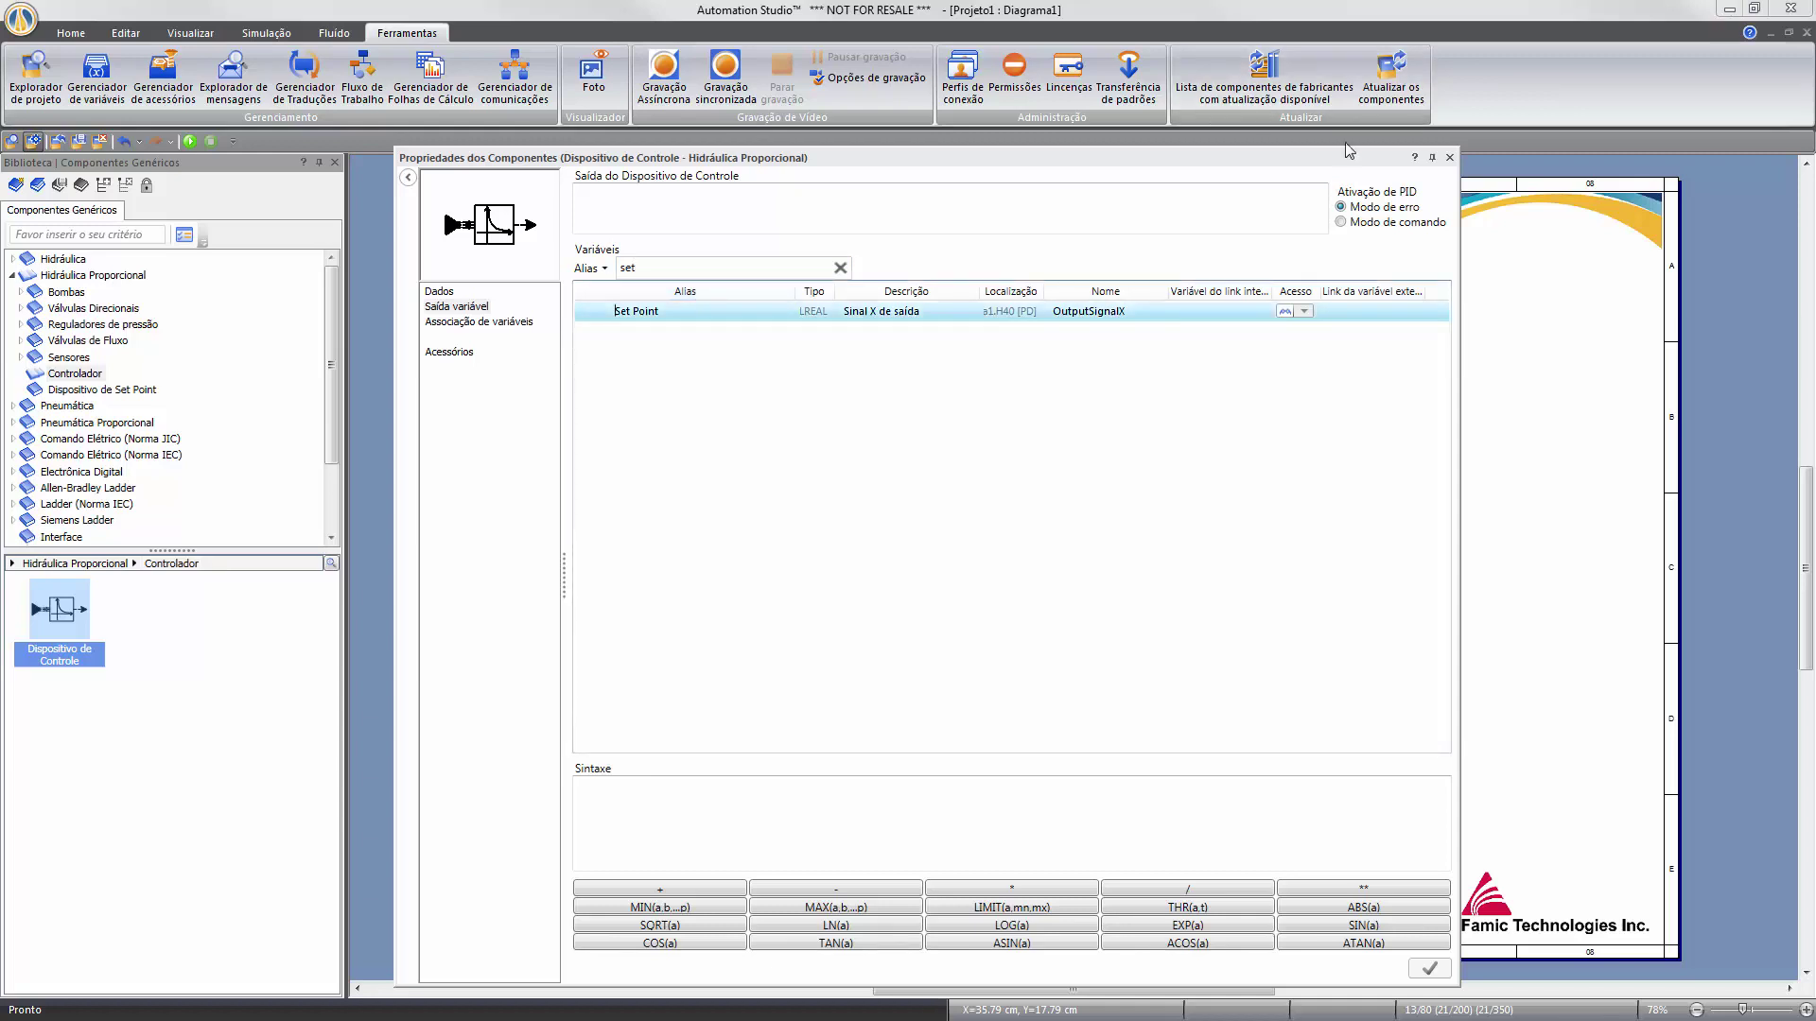
left_click_drag(1331, 166, 997, 212)
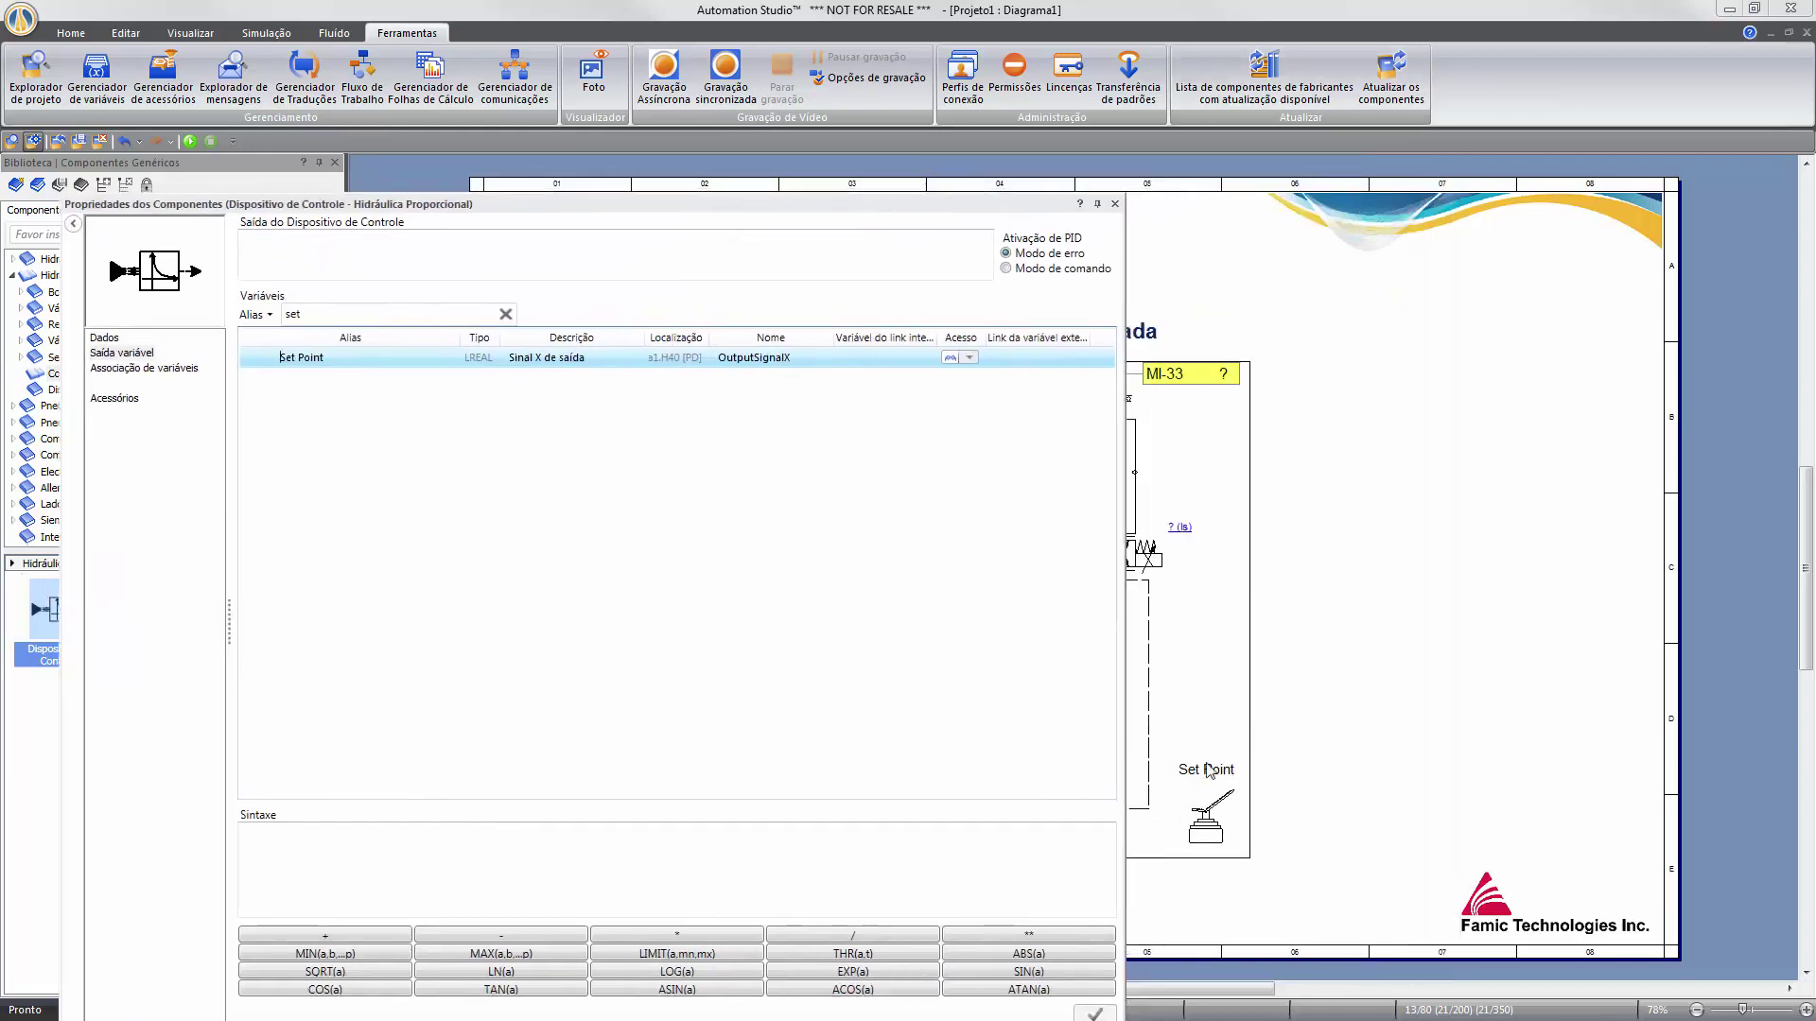
double_click(378, 358)
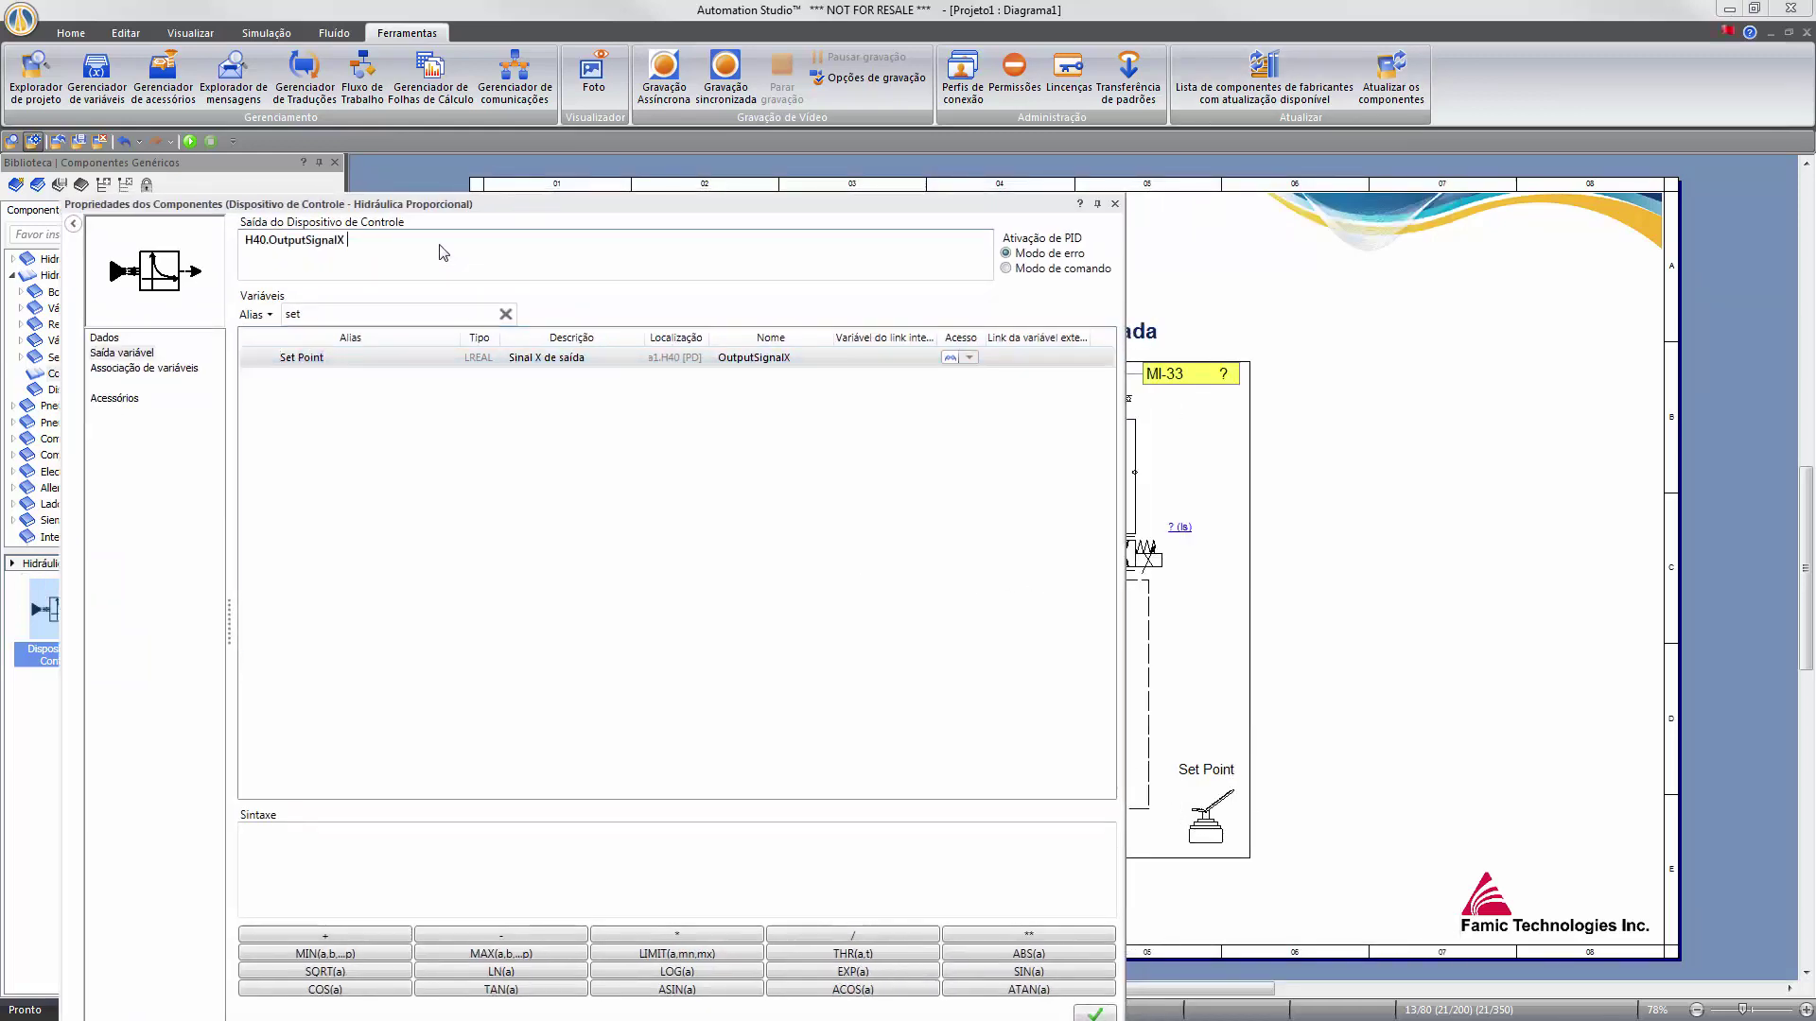
Subtract the closed-loop cylinder's H52.LinearPosition variable from the control device's output expression, finding it by filtering aliases for "posi".
type("-")
left_click(423, 315)
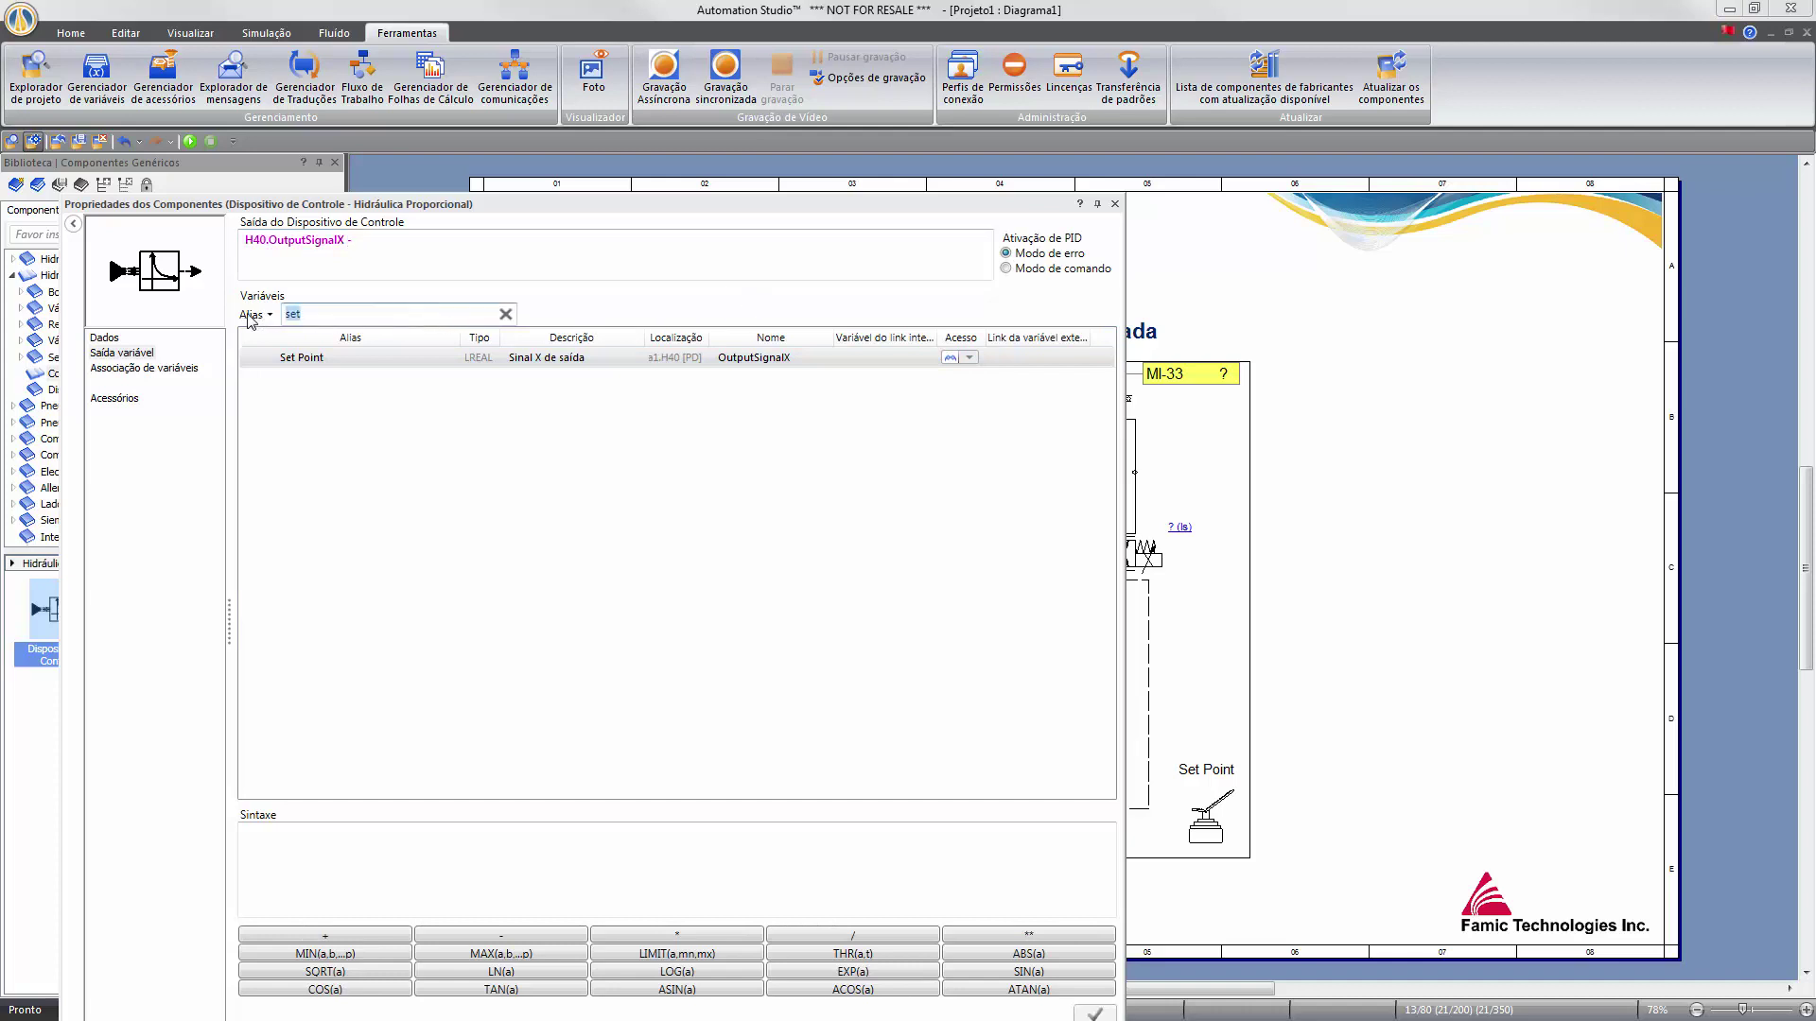
type("p")
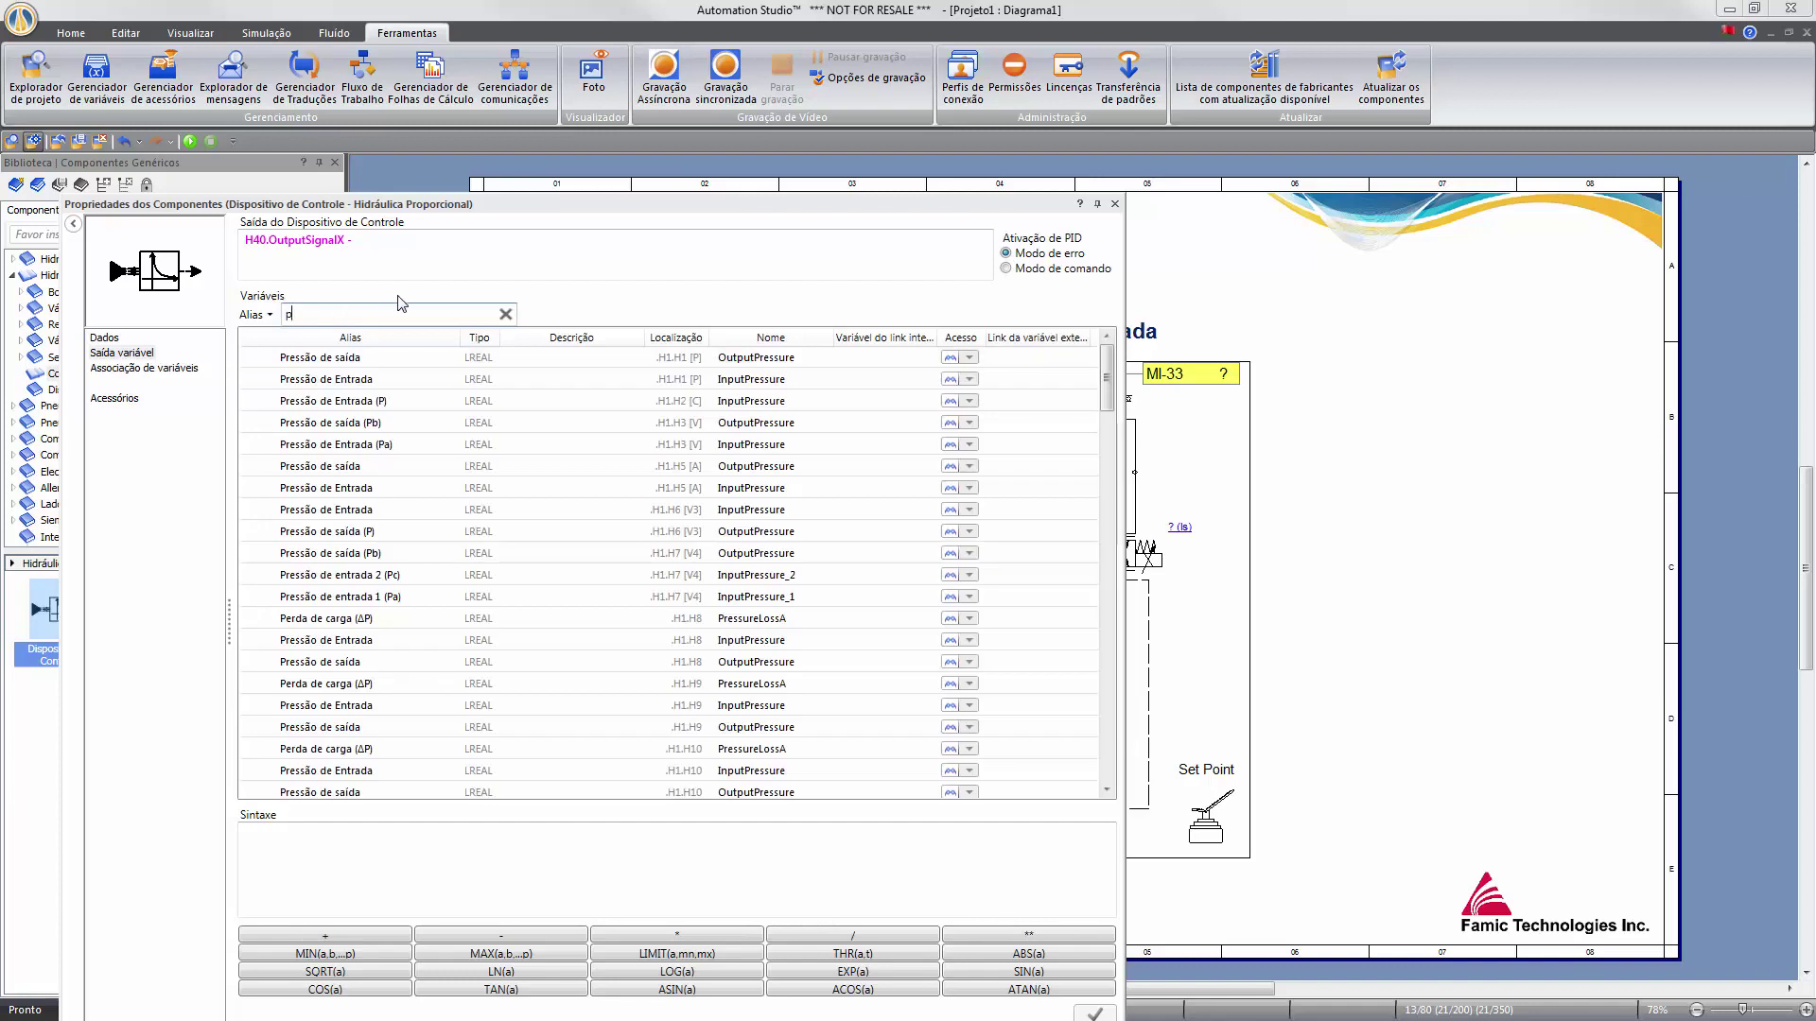
type("osi")
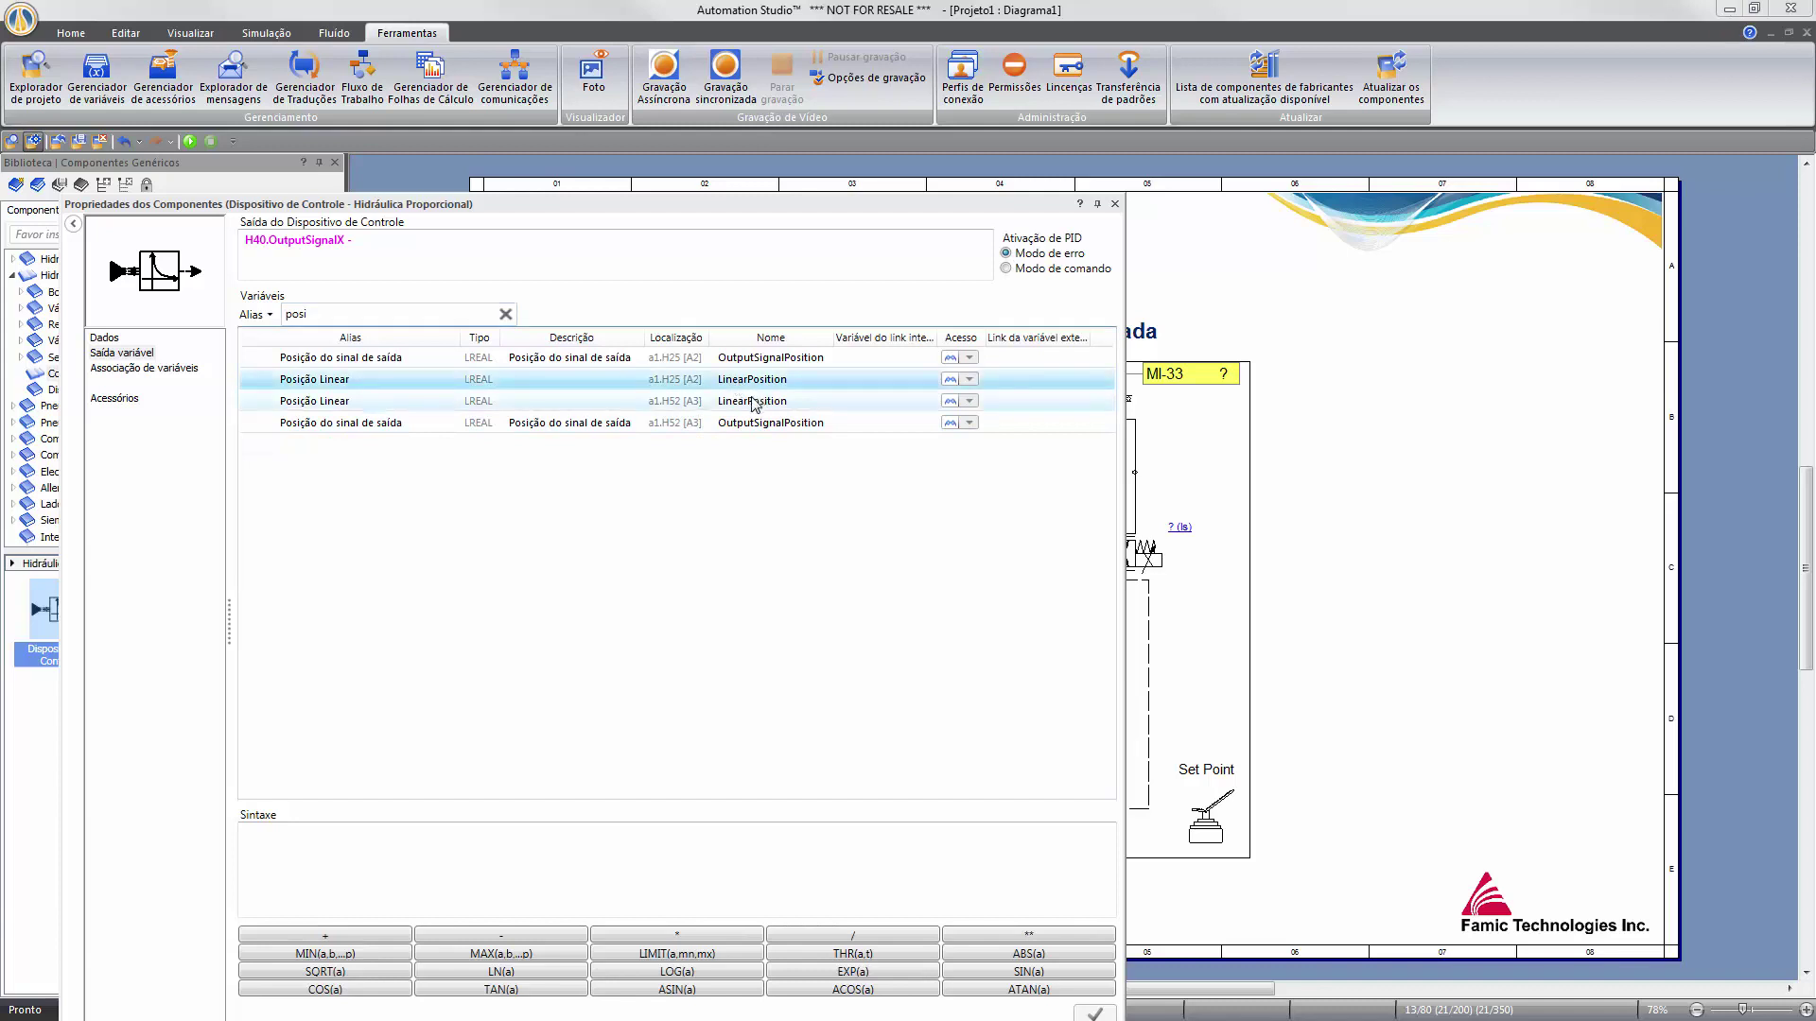
left_click(757, 401)
left_click_drag(837, 204, 1162, 451)
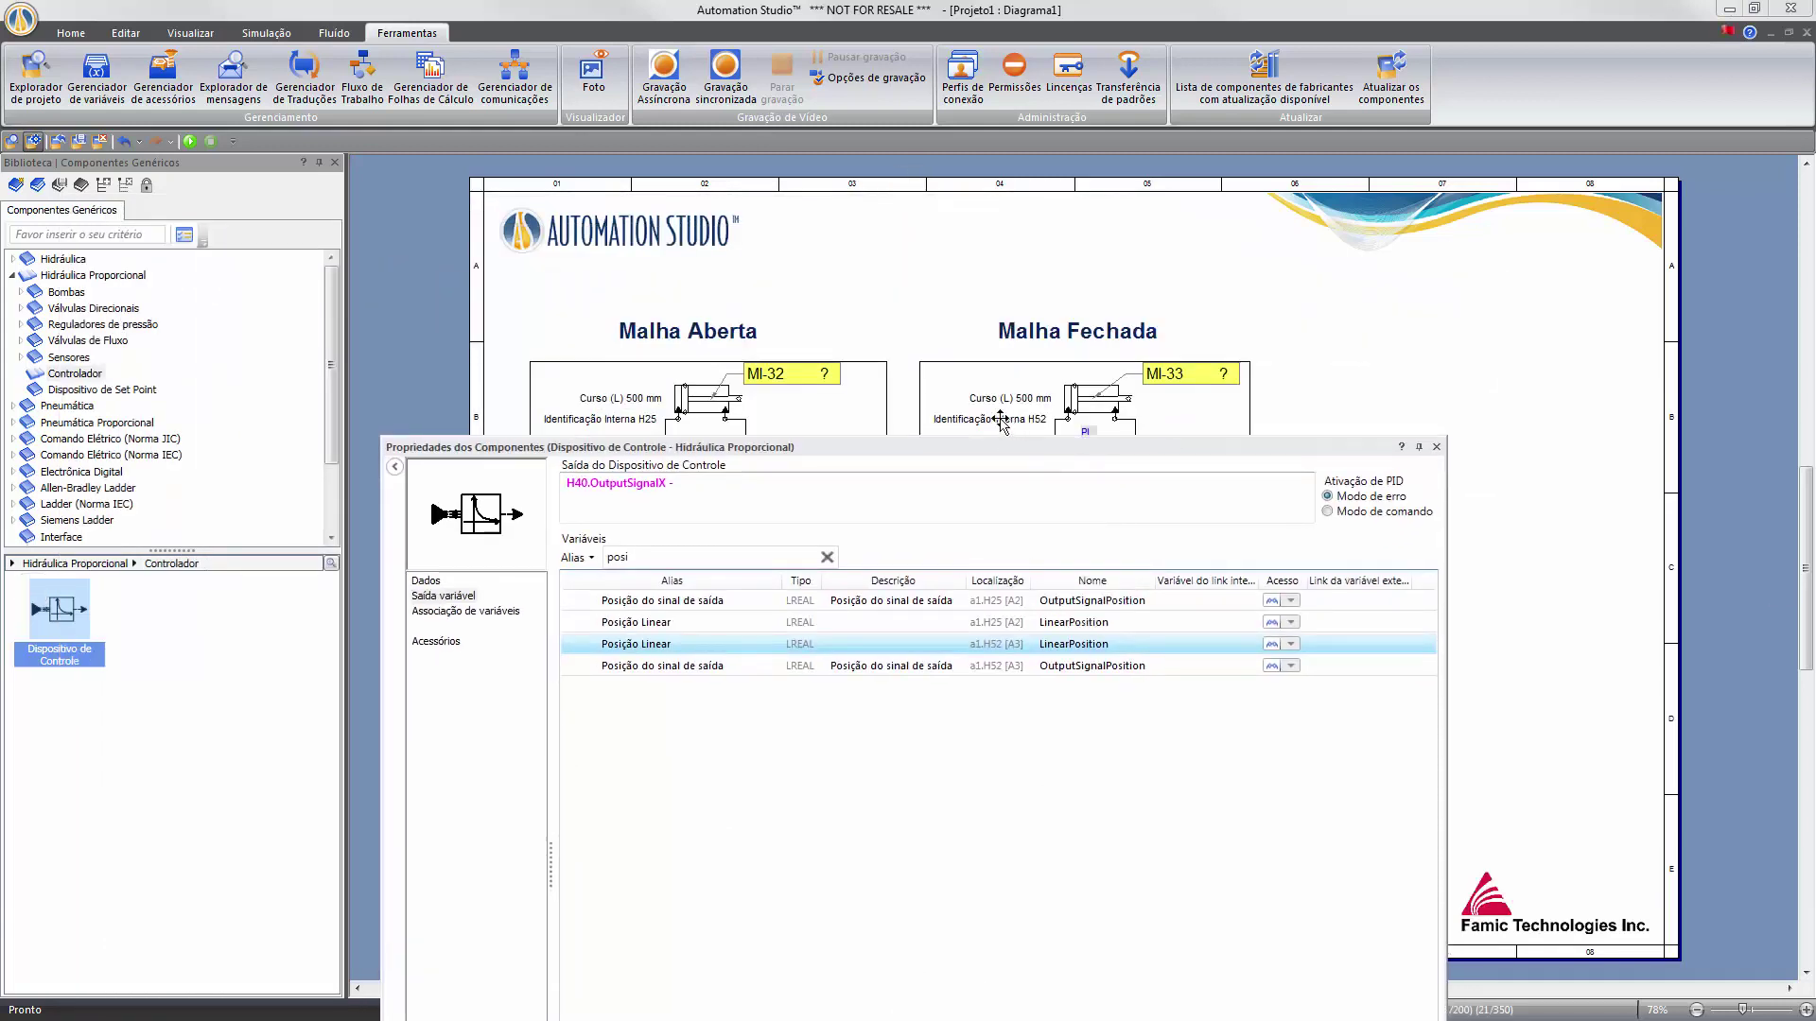
double_click(995, 650)
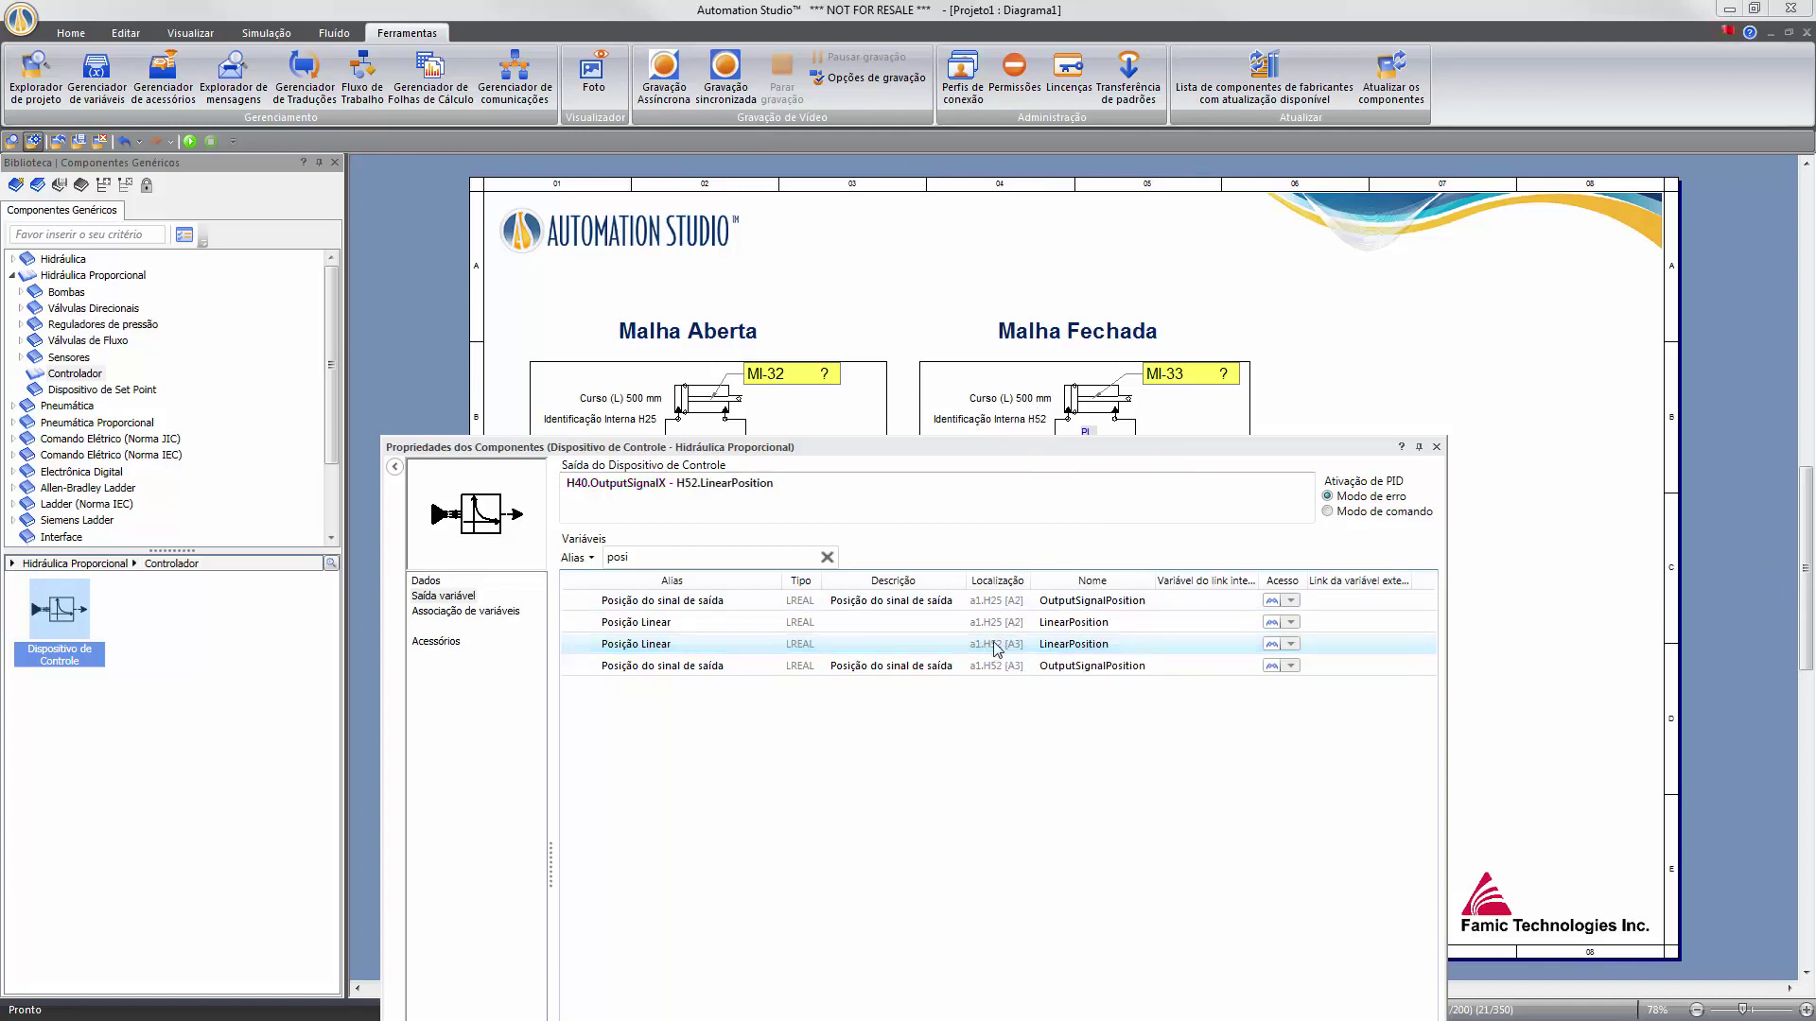
Complete the output expression as H40.OutputSignalX - (H52.LinearPosition *1000) and close the control device's properties.
left_click(851, 491)
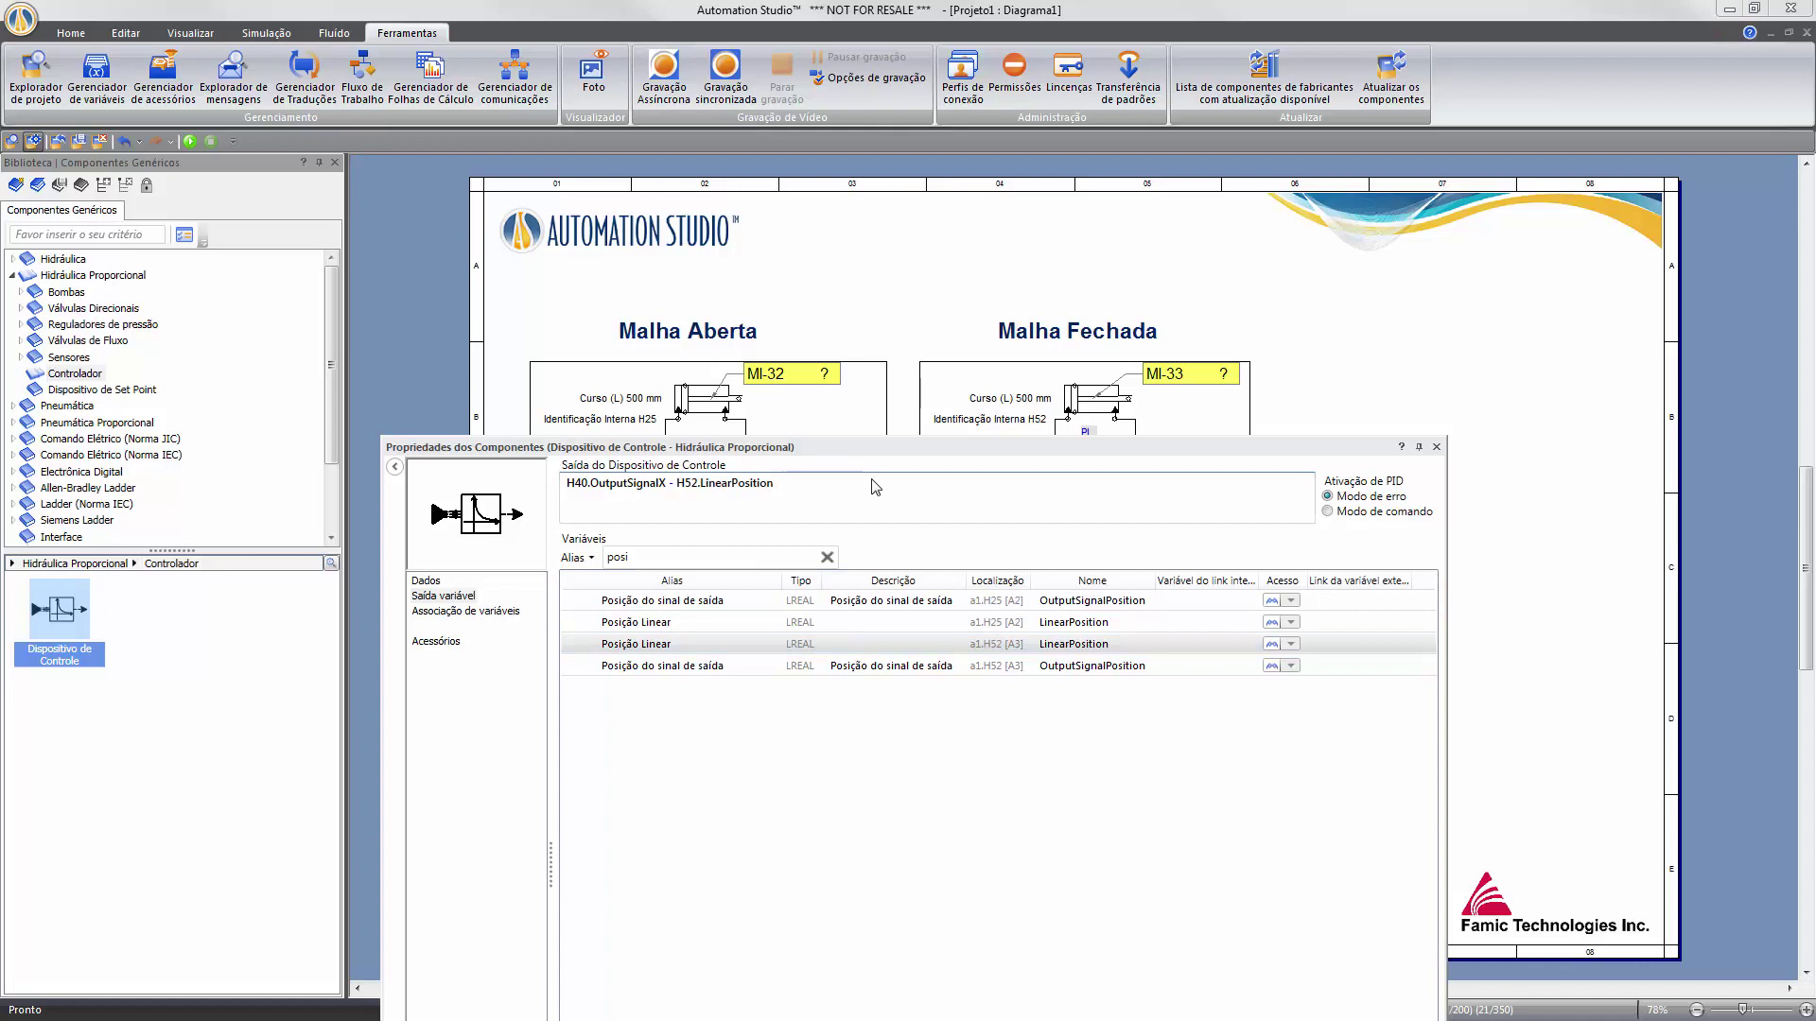
type("*1")
type("000)")
type("(")
left_click_drag(1286, 446, 1230, 145)
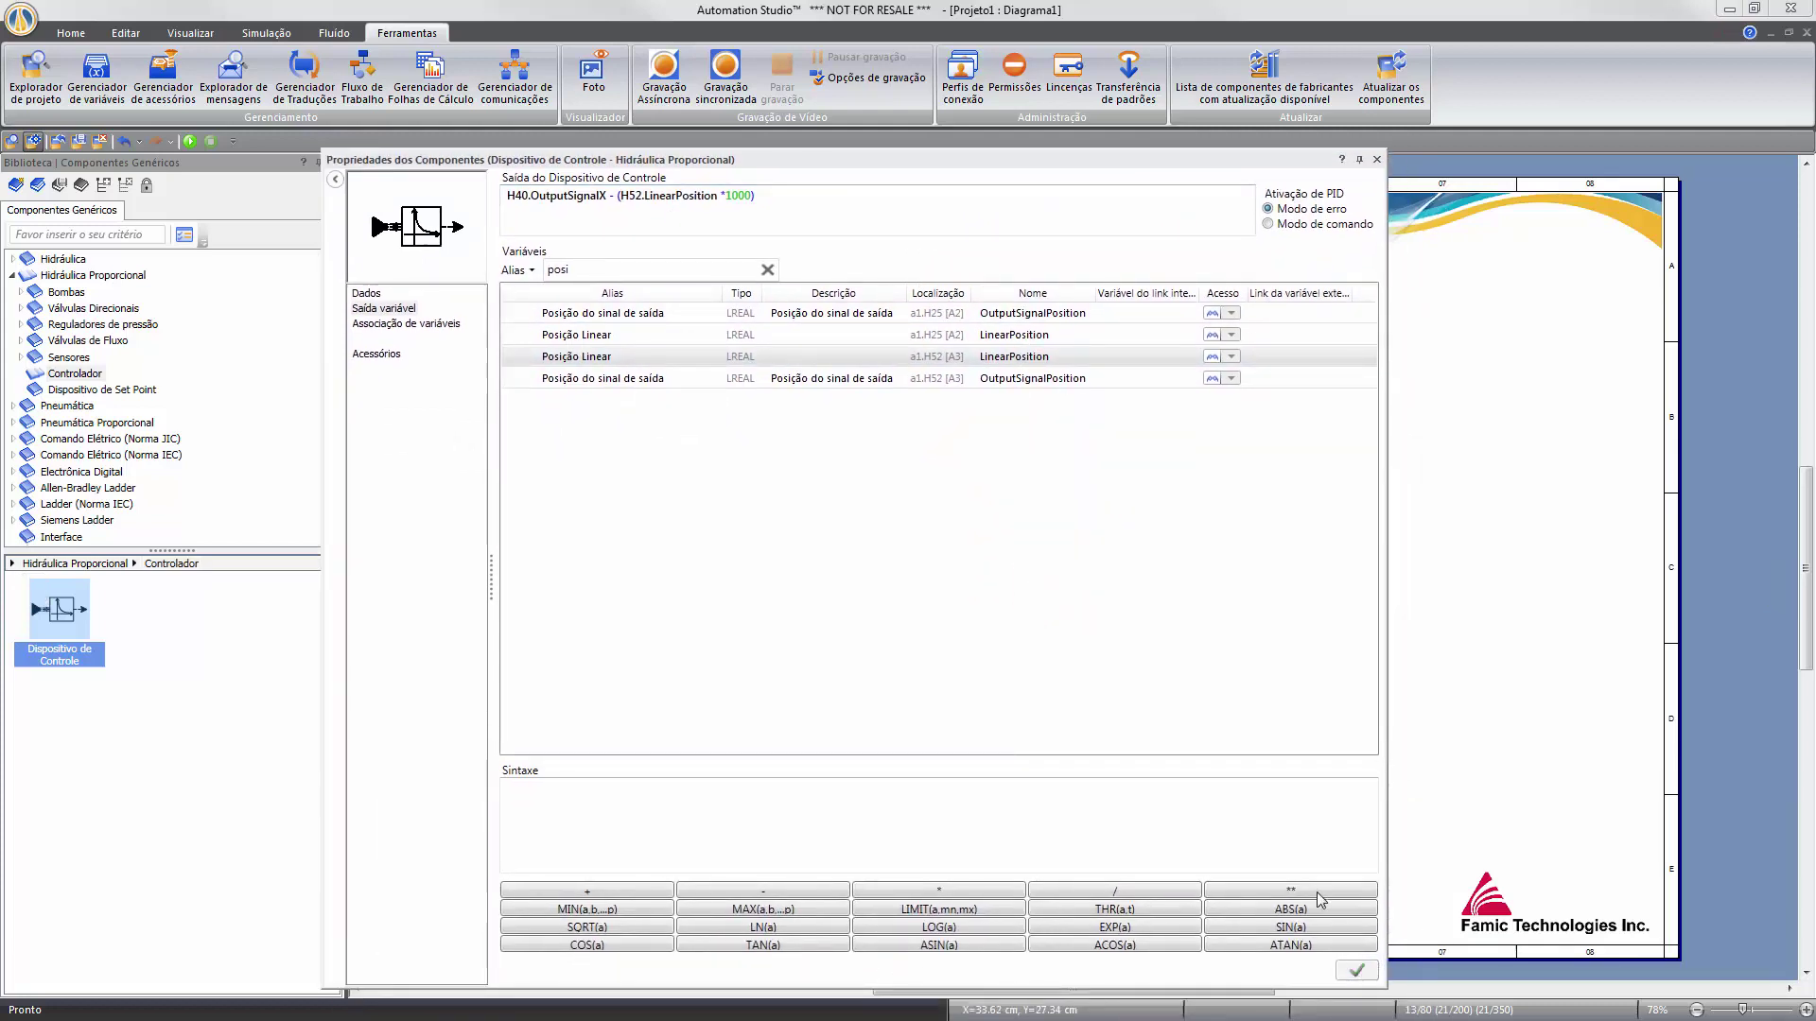
left_click(1376, 160)
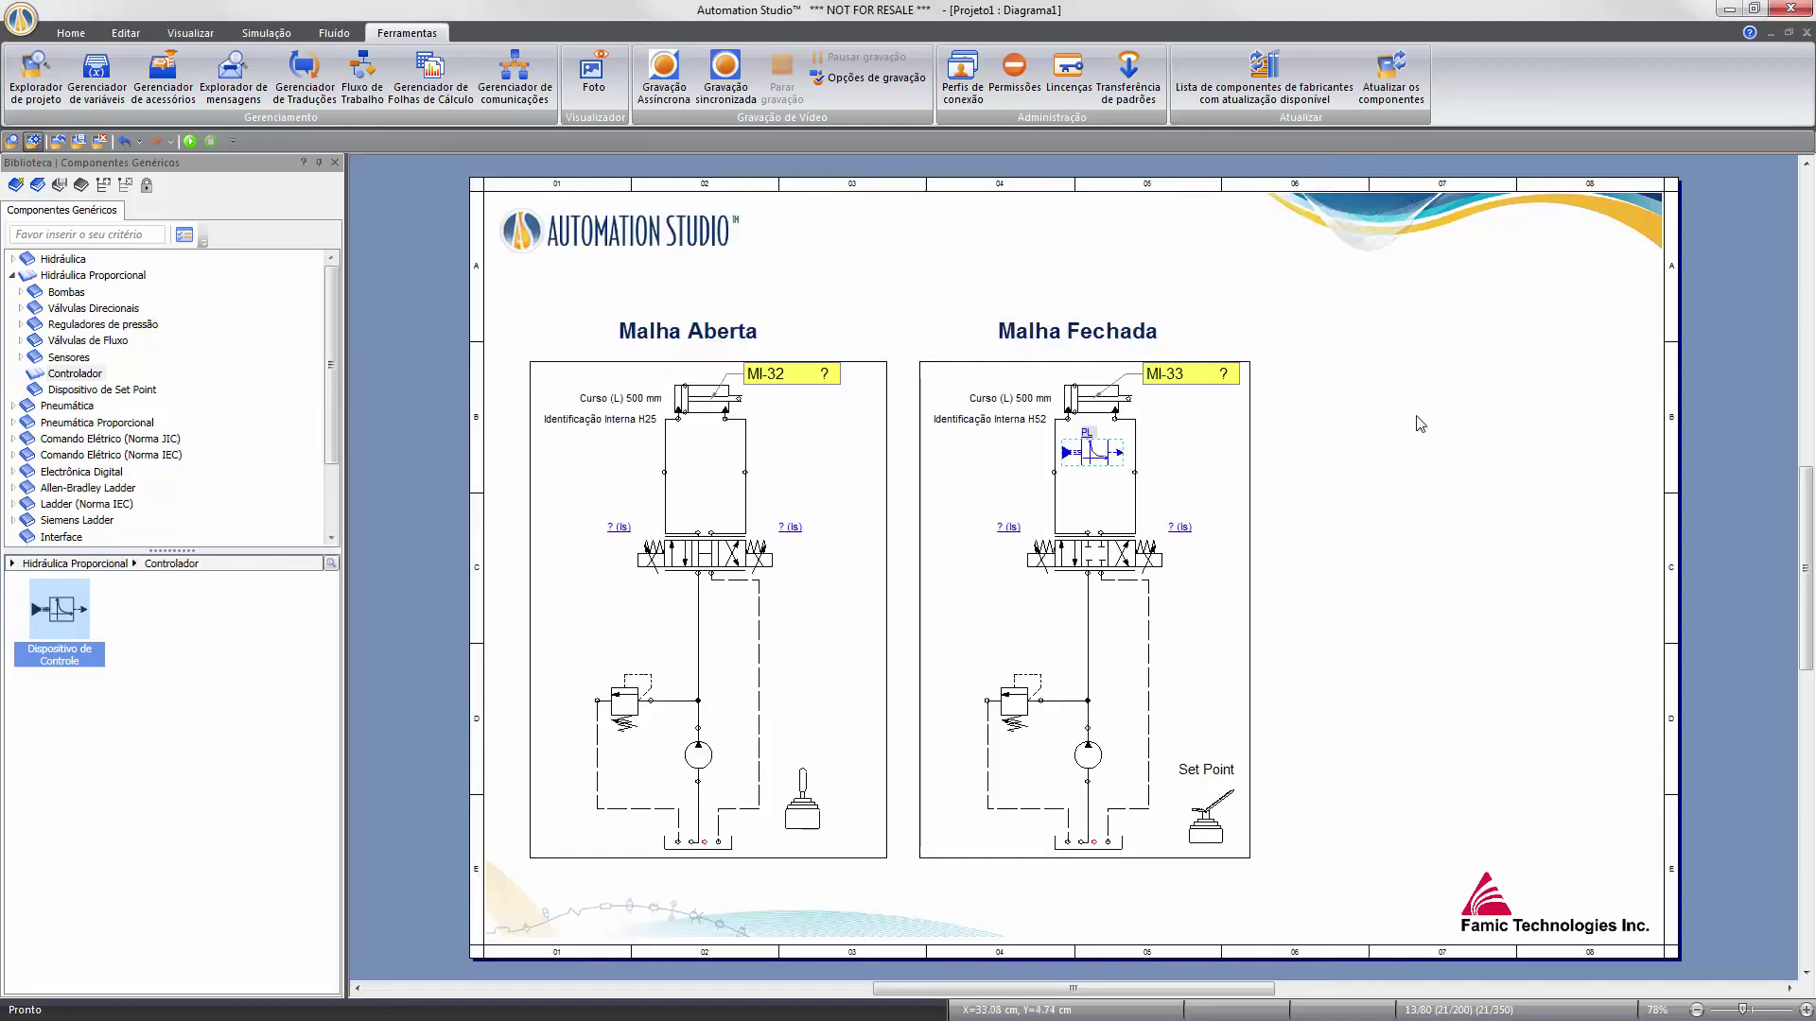
left_click(1421, 492)
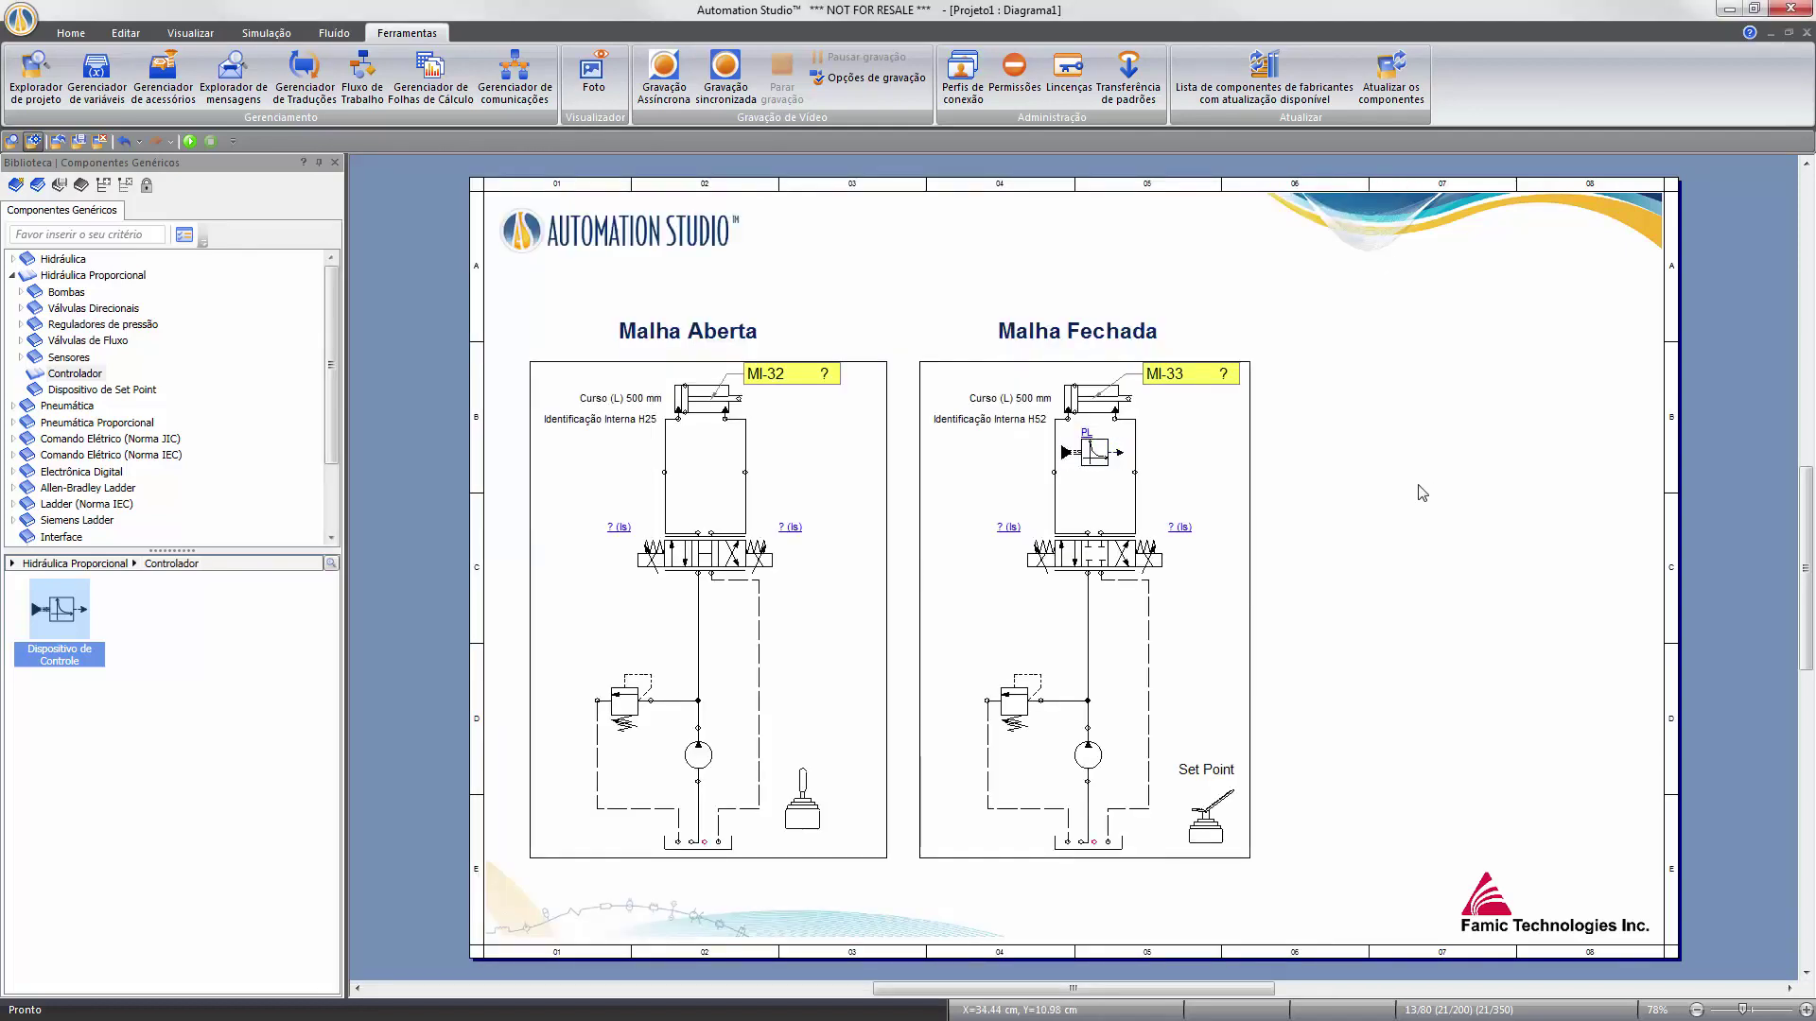
Open the Gráfico_Yt chart from the project explorer and place it beside the Malha Fechada circuit.
left_click(35, 76)
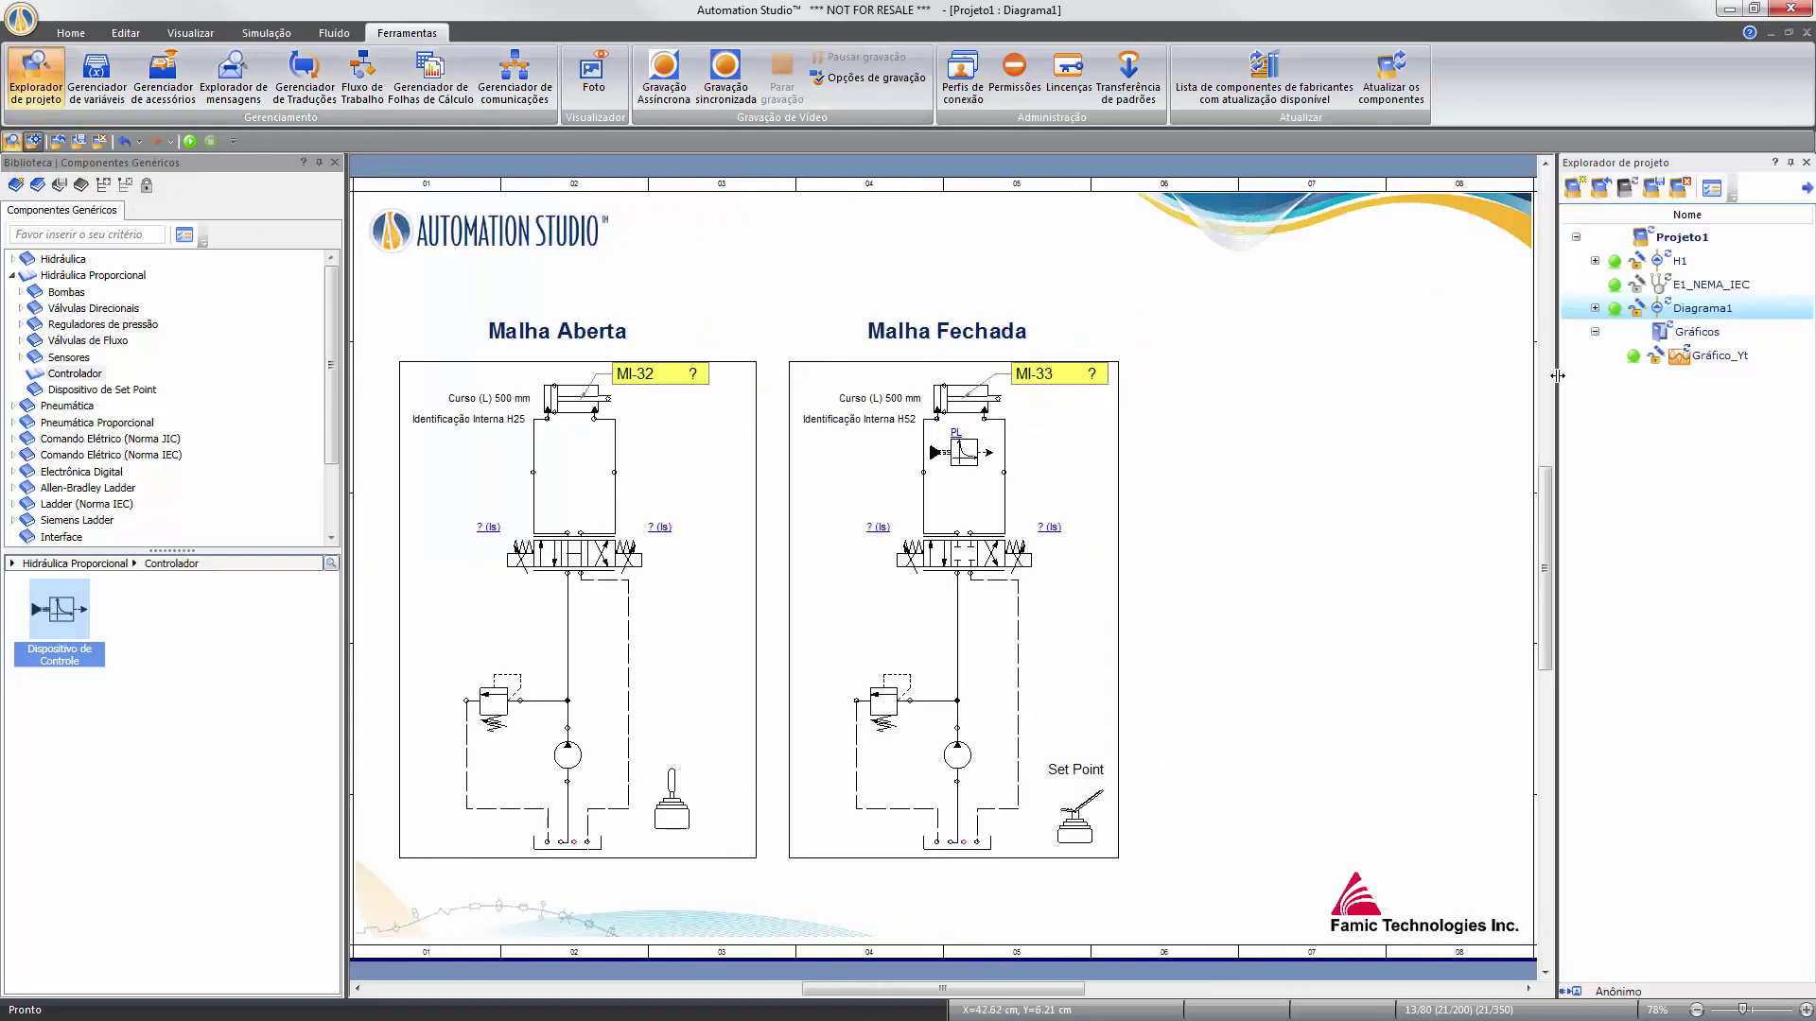
double_click(1717, 365)
left_click(1806, 162)
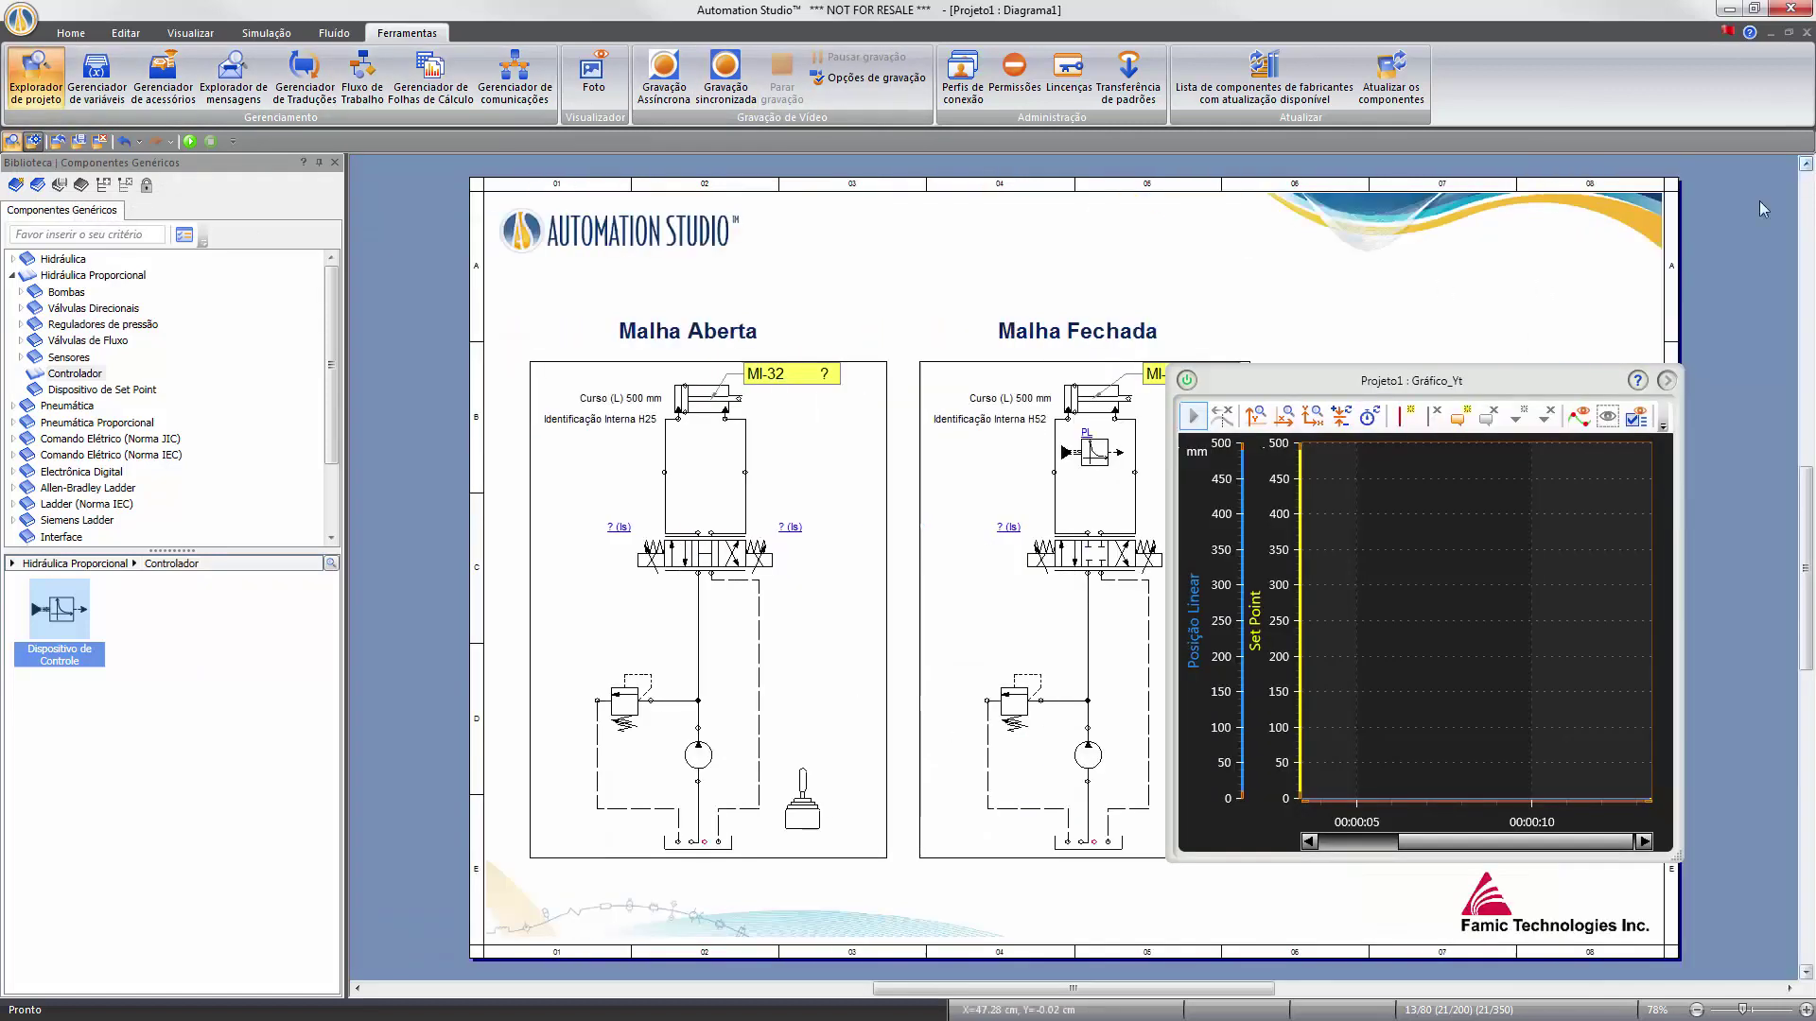
left_click_drag(1458, 381, 1561, 375)
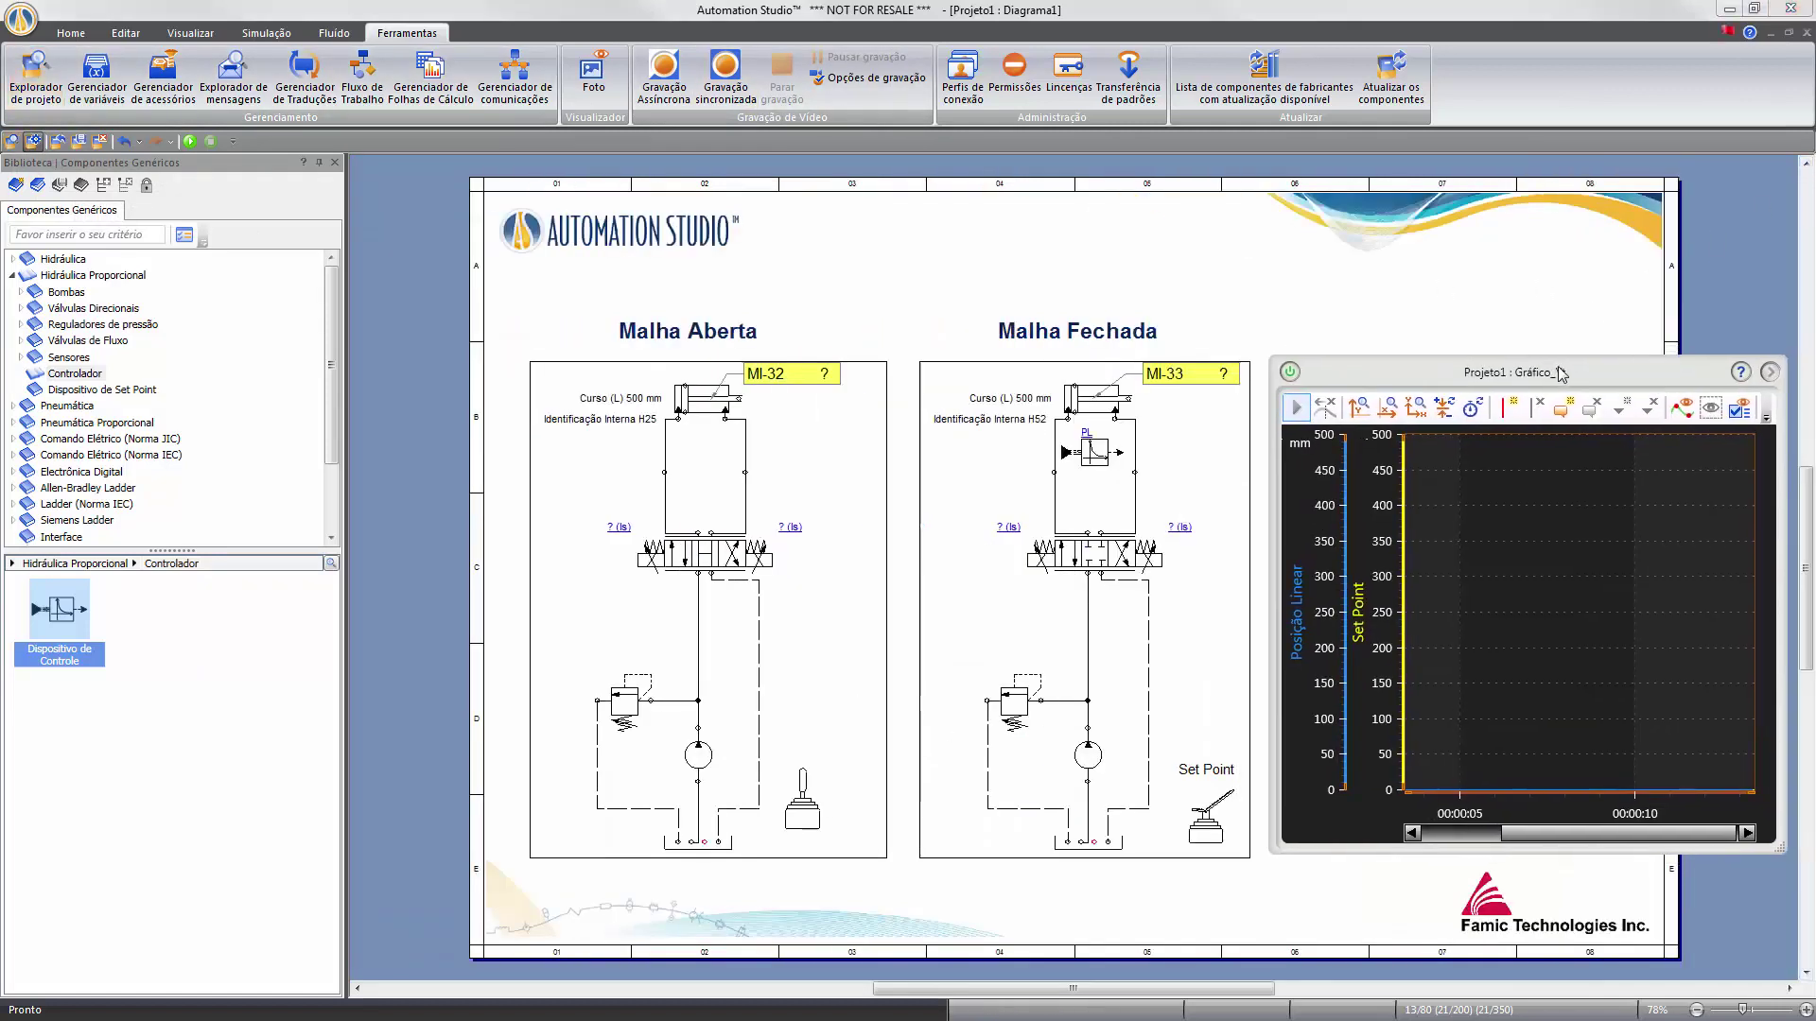
Start the simulation, position the chart beside the circuits, and set the Set Point pedal's output to 400.
left_click(190, 141)
left_click_drag(1485, 381, 1374, 388)
left_click(1792, 933)
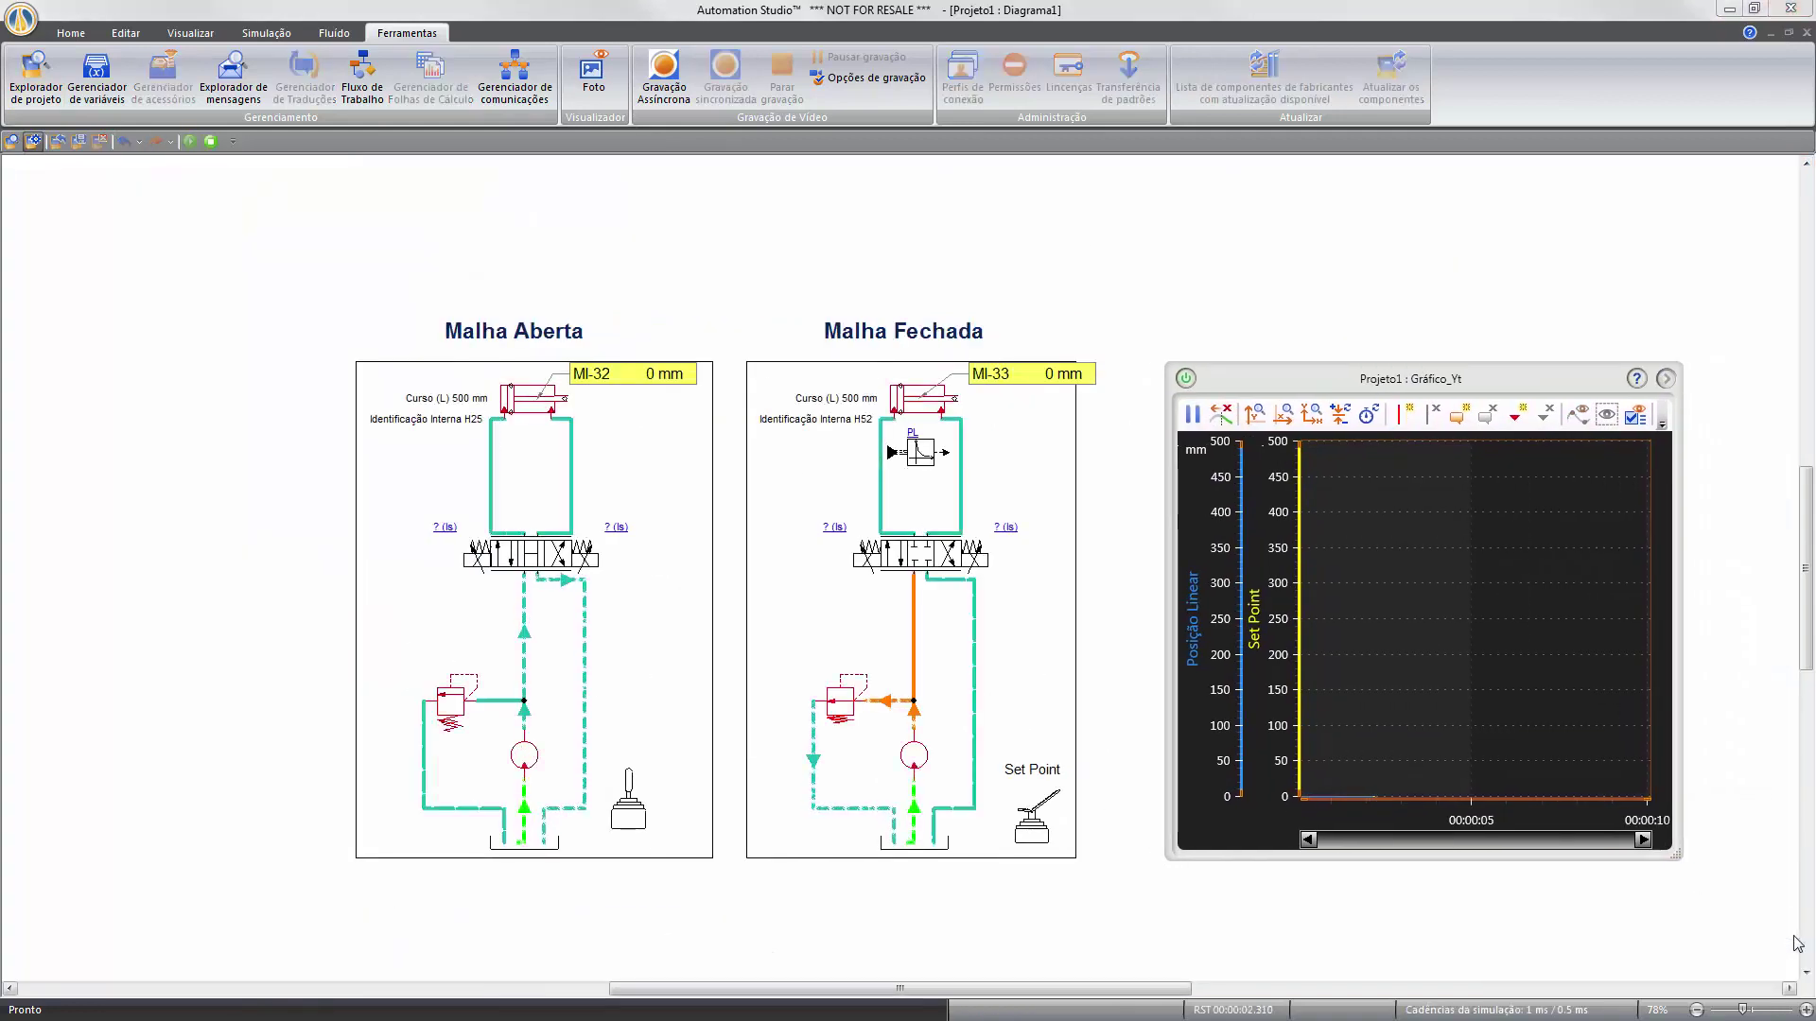
left_click(1067, 842)
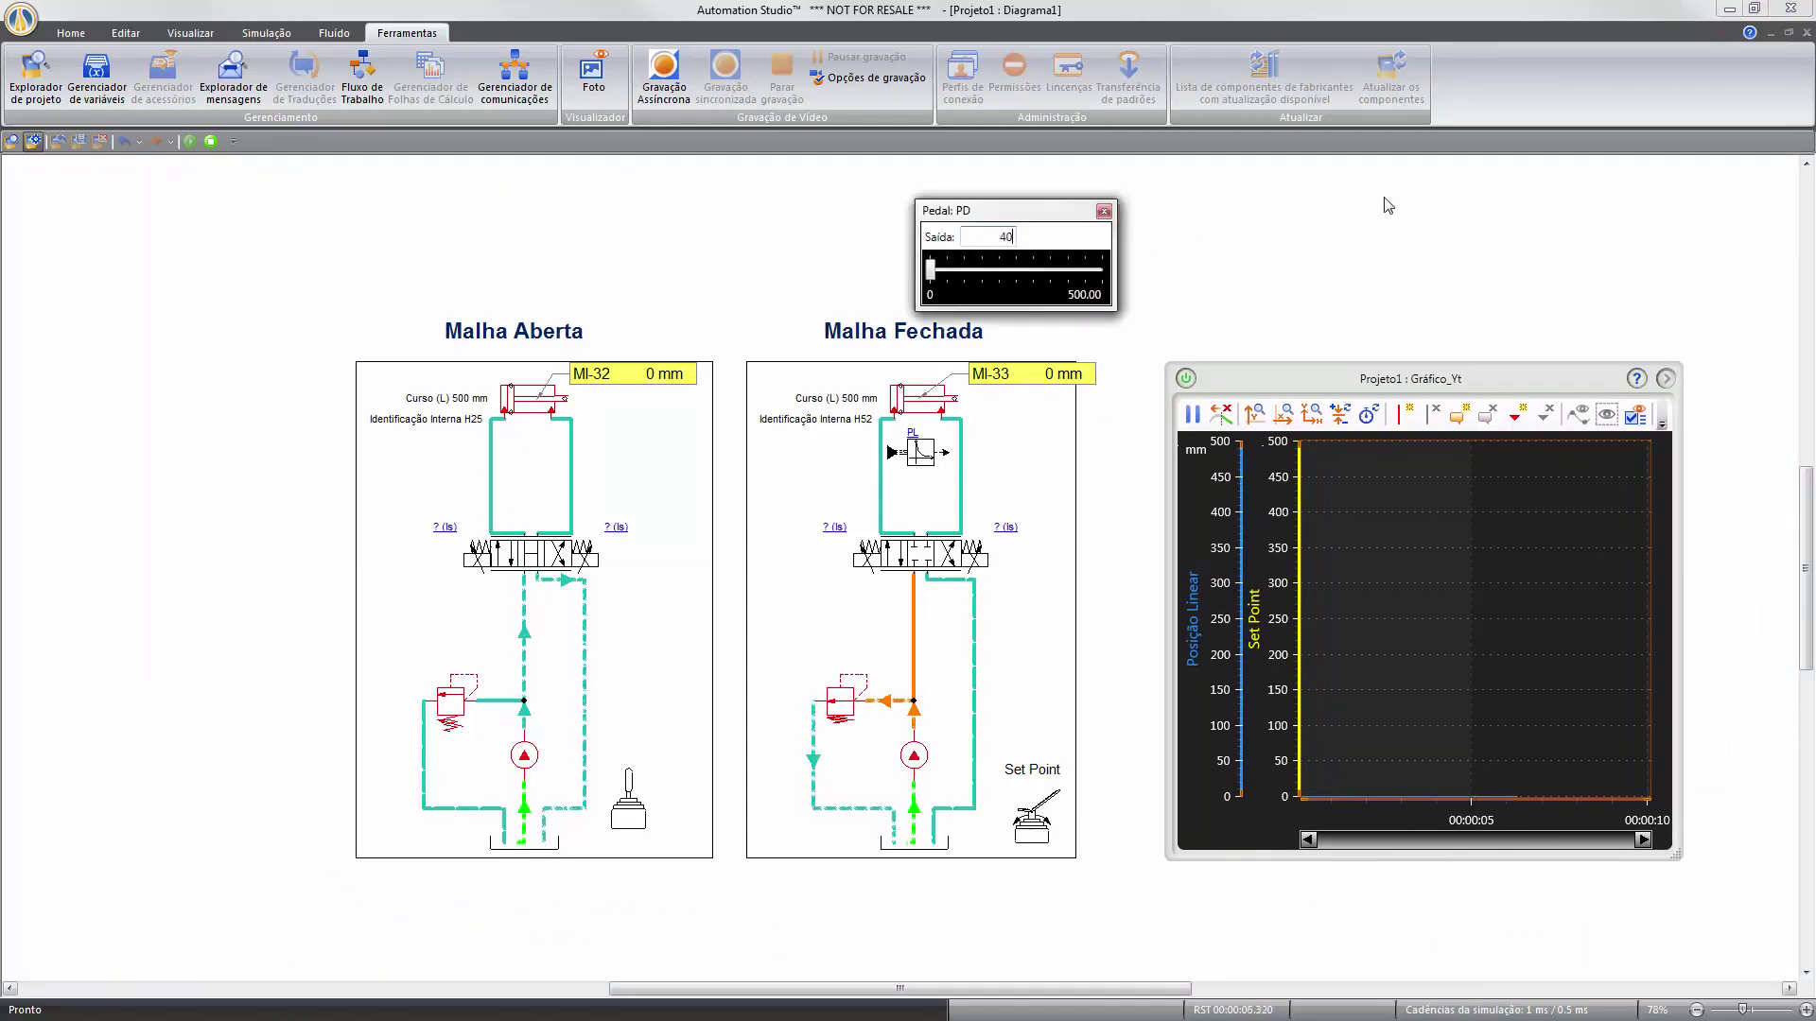
type("400")
key("Return")
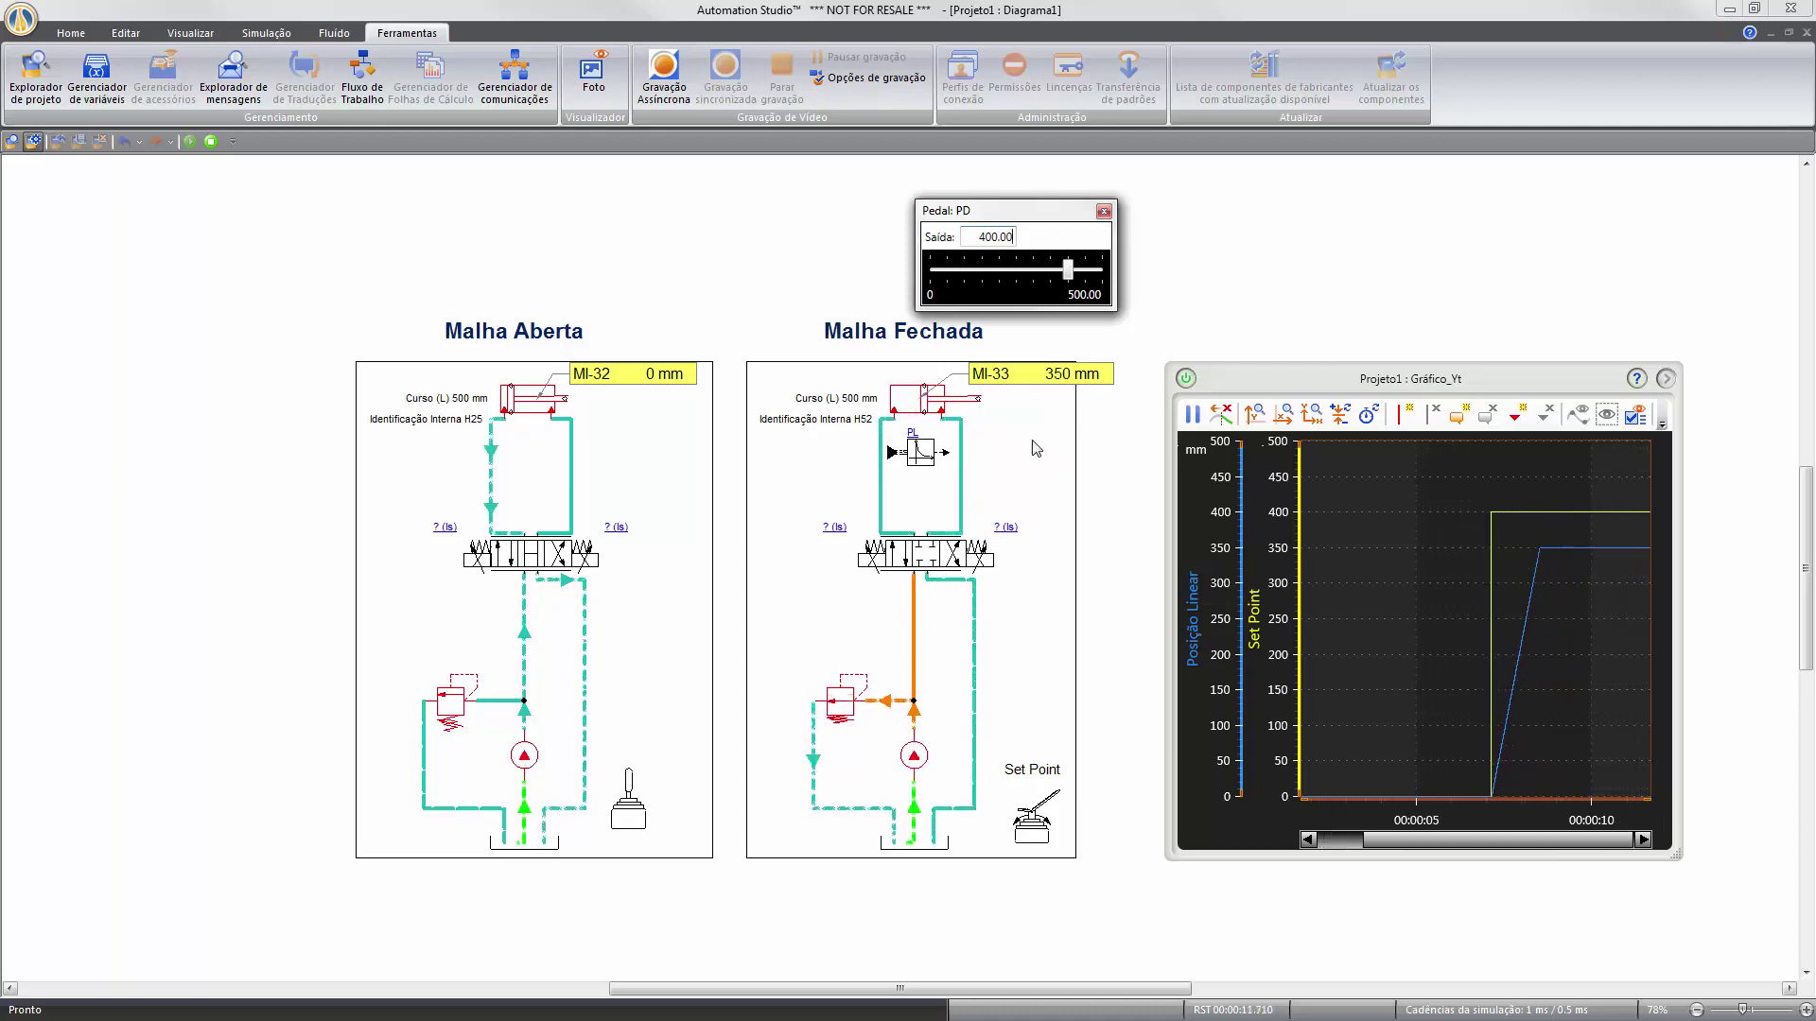
Set the control device's integral gain (Ki) to 2 during the simulation and close its settings.
double_click(917, 452)
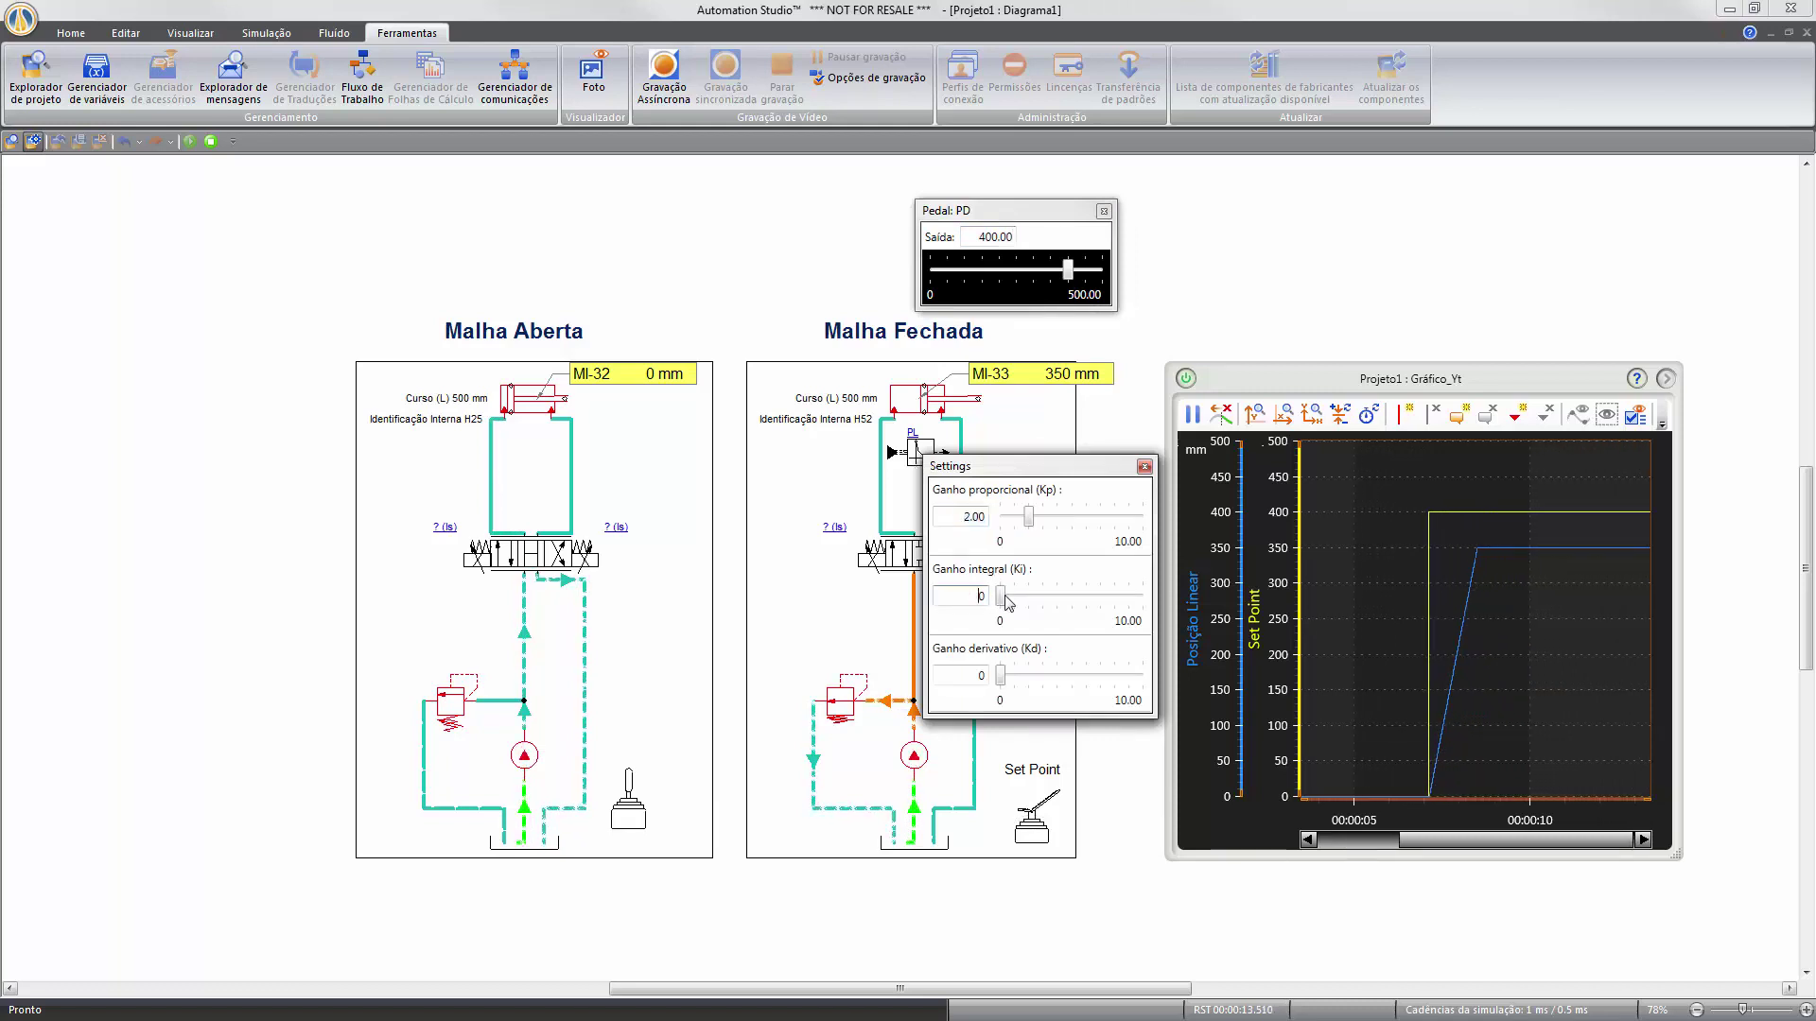
type("2")
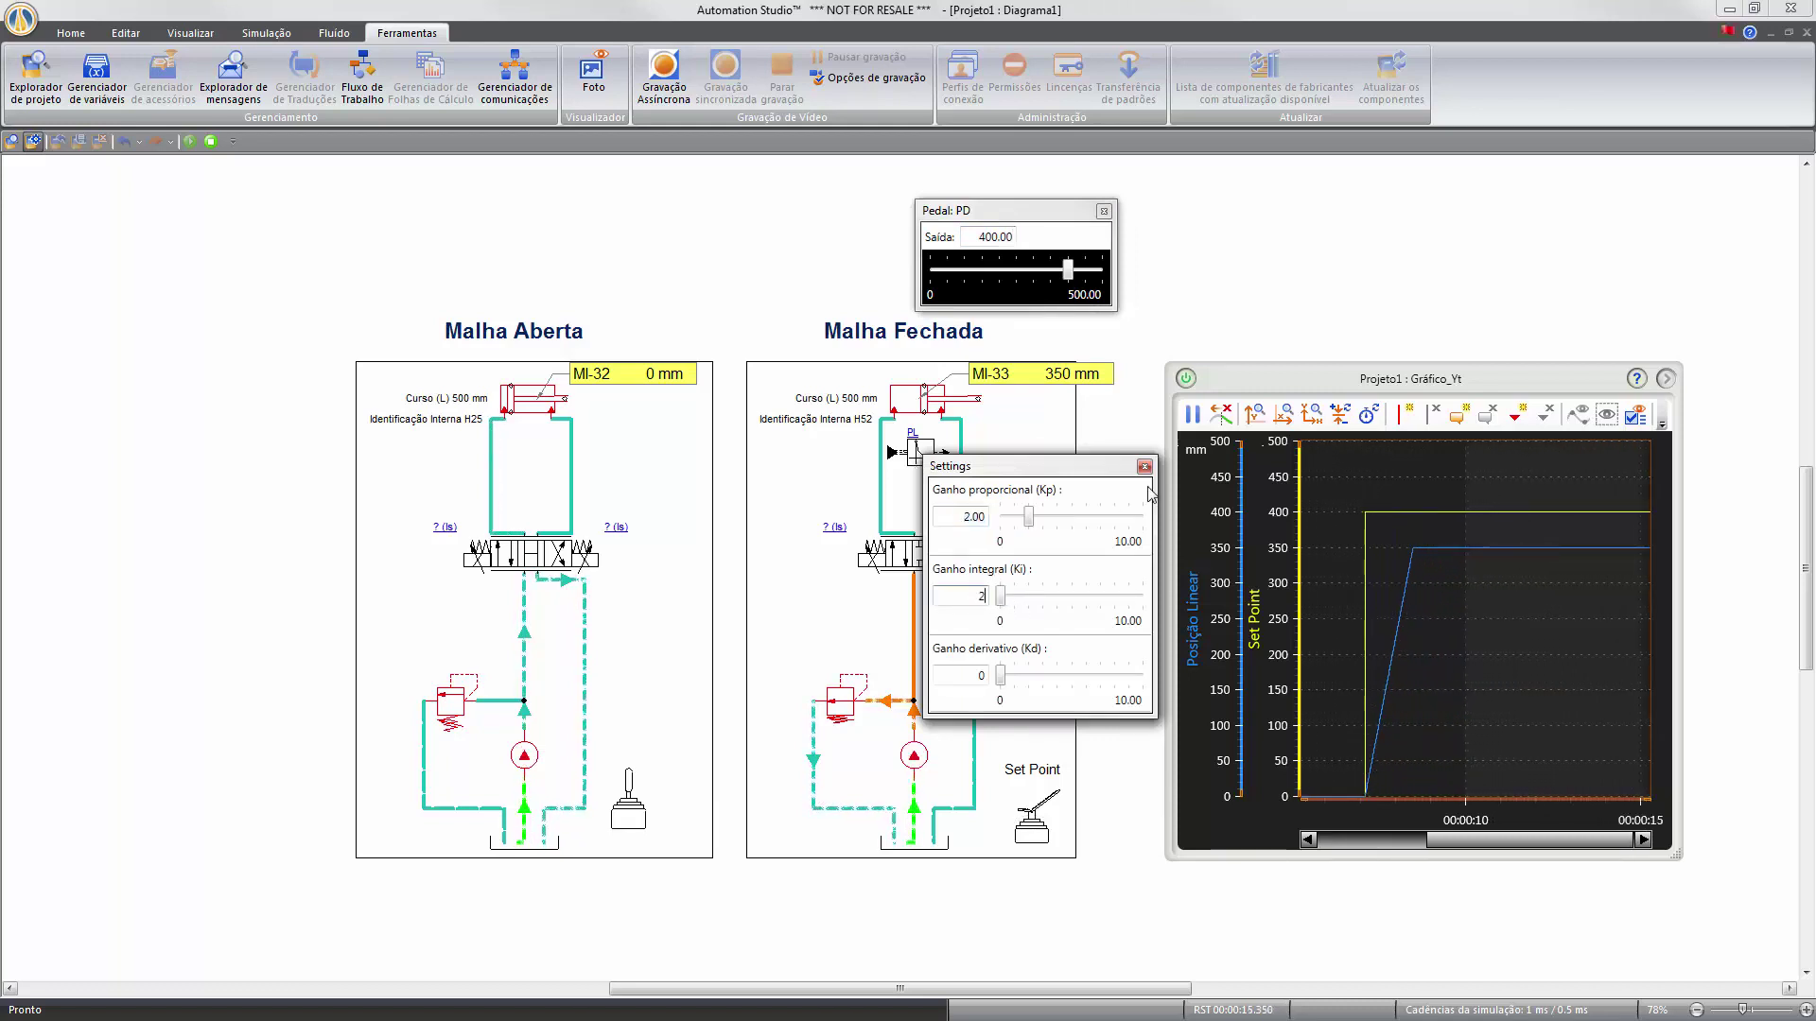
left_click(1144, 467)
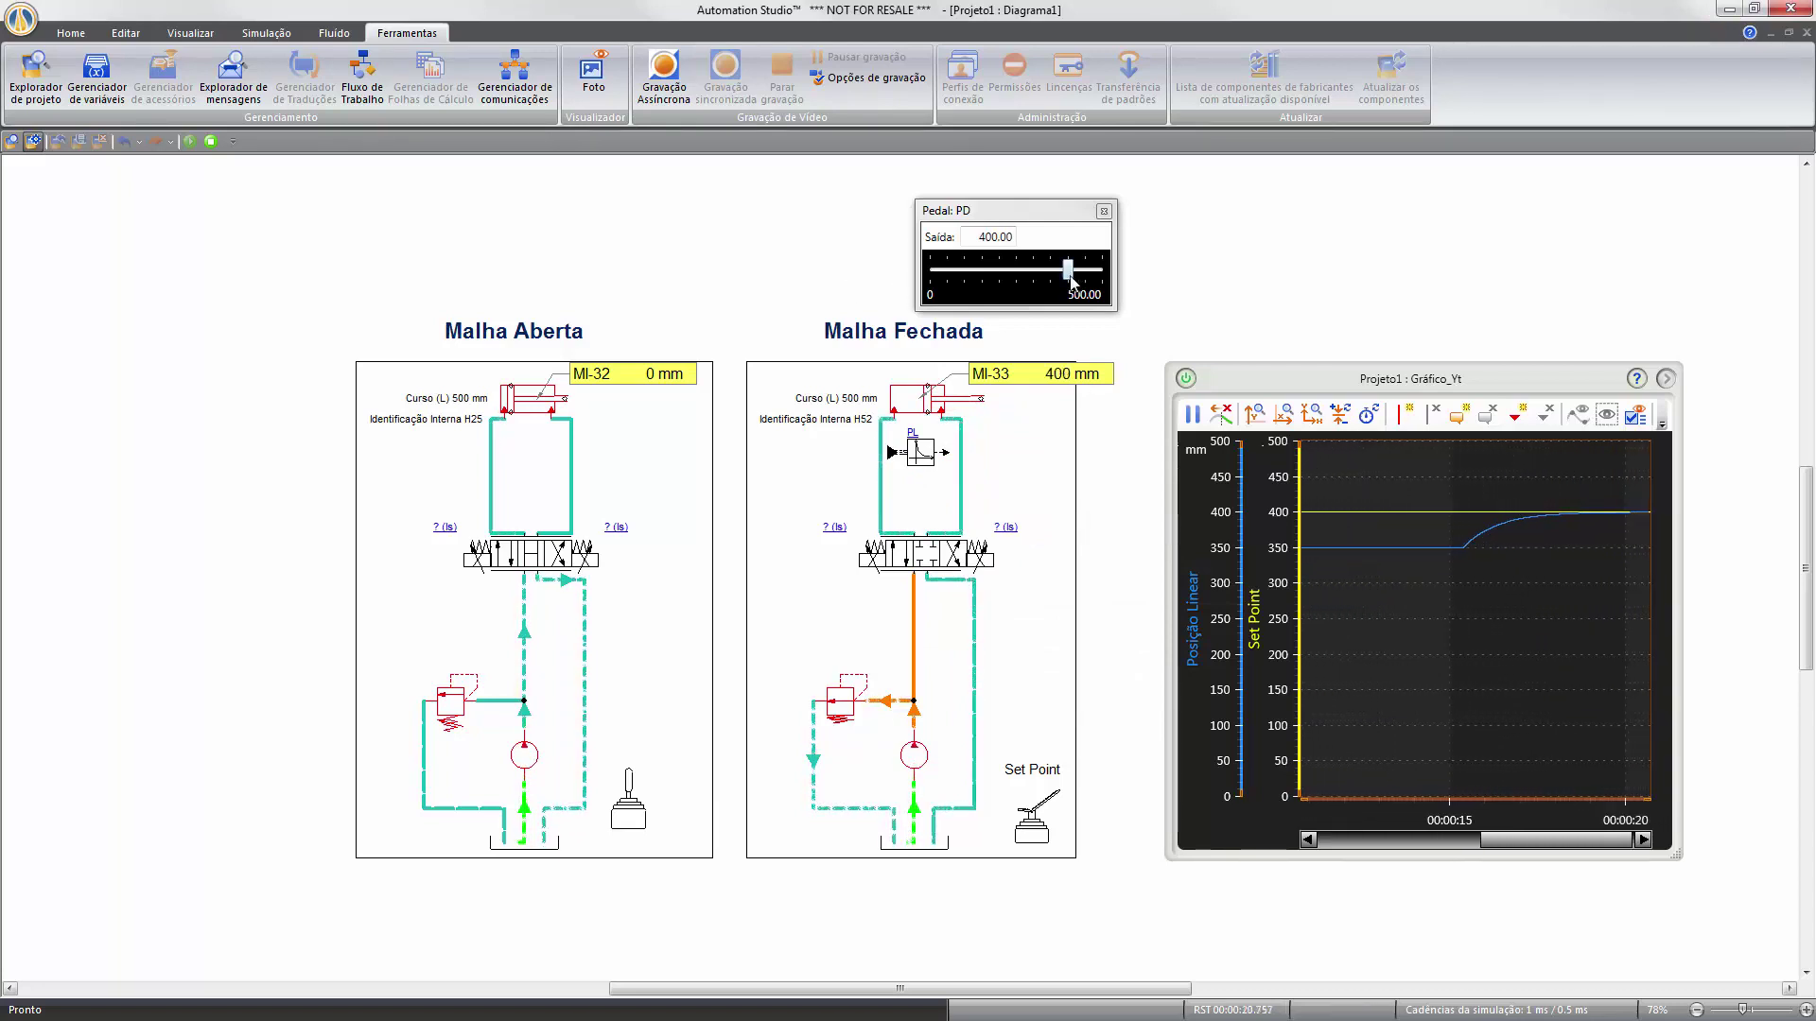
Lower the pedal's set point to about 103, vary it up to about 337, and close the pedal control.
left_click_drag(1071, 279, 965, 273)
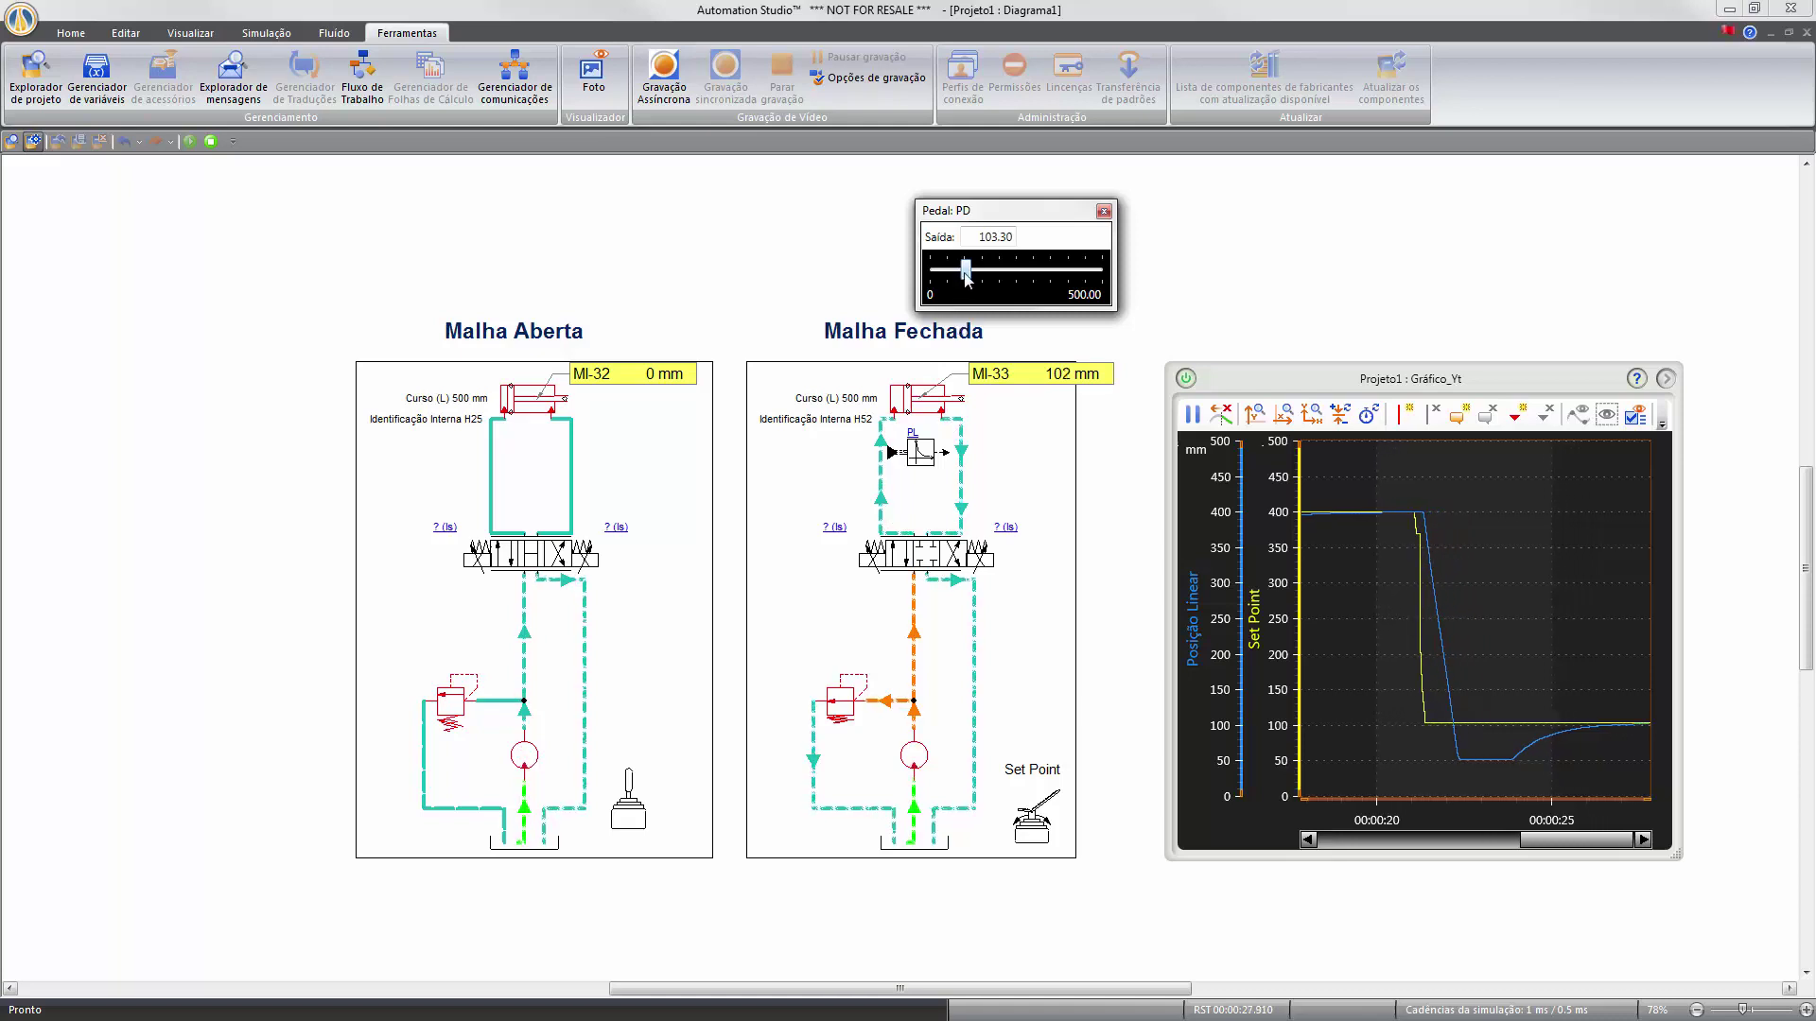
left_click_drag(965, 274, 1050, 284)
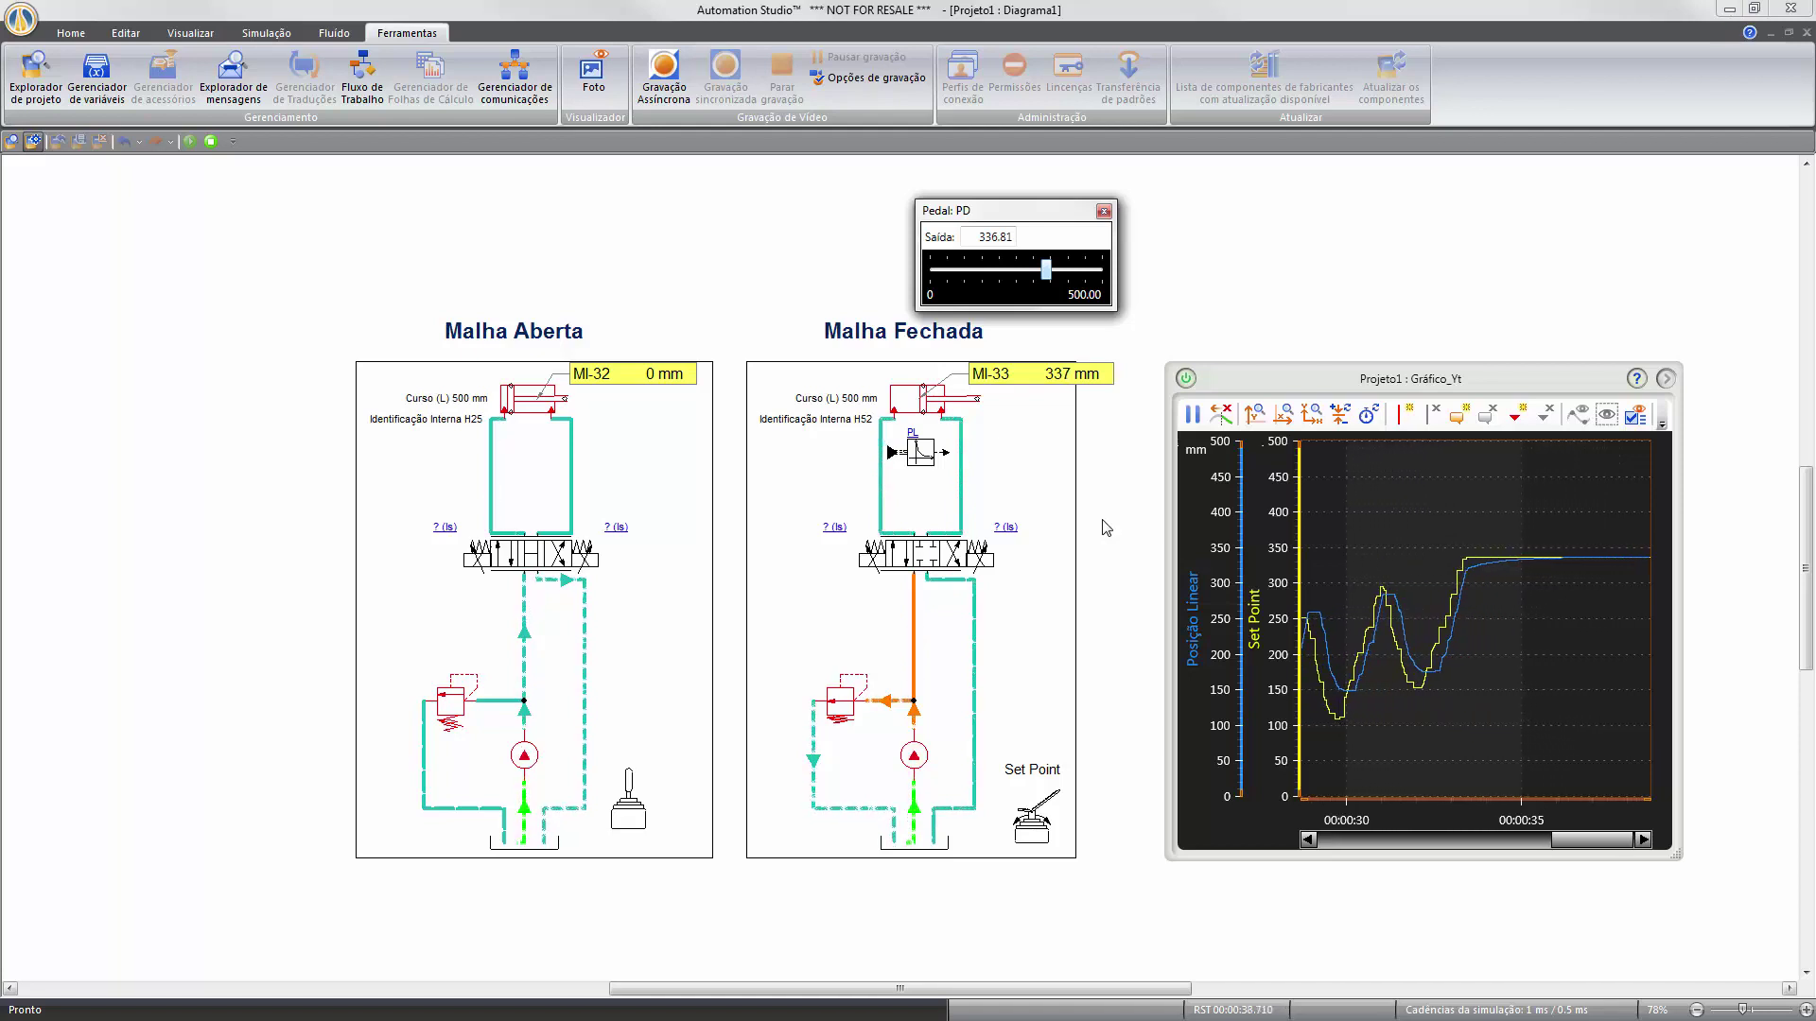
left_click(1103, 211)
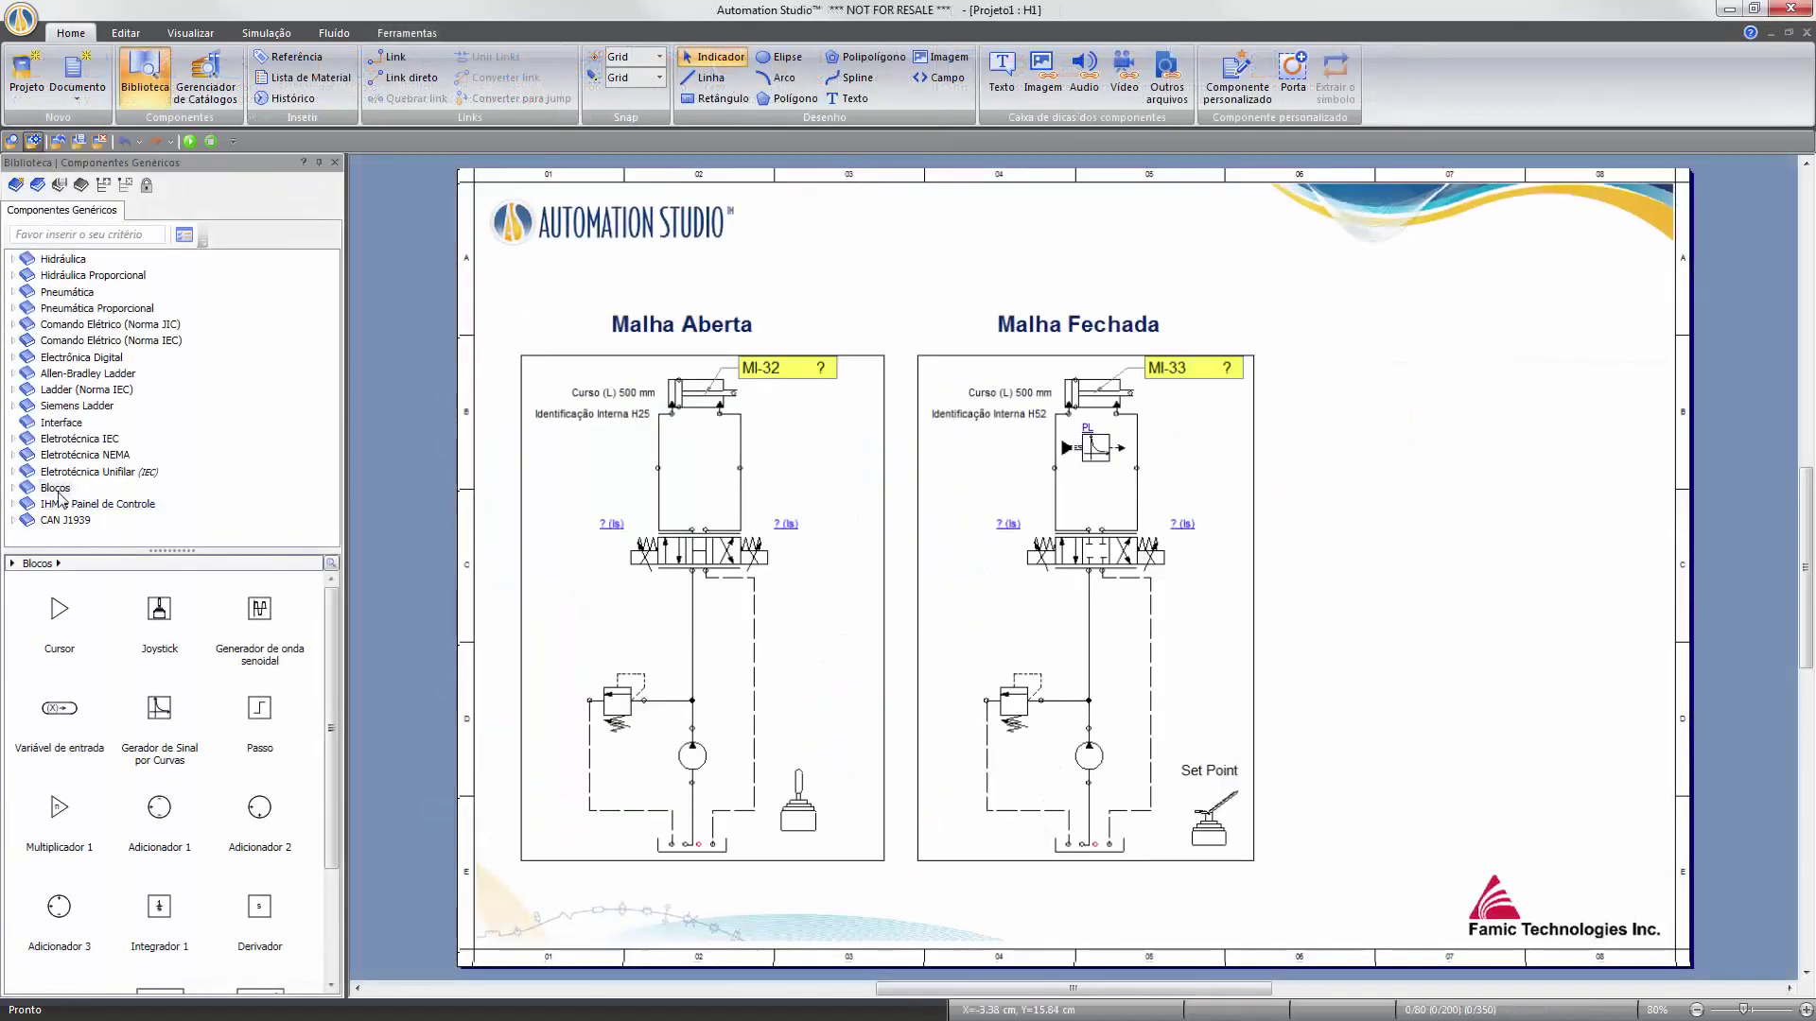
Browse the Blocos library's Contínuo, Discreto, Filtro and Comparadores categories to examine the available control blocks.
double_click(55, 488)
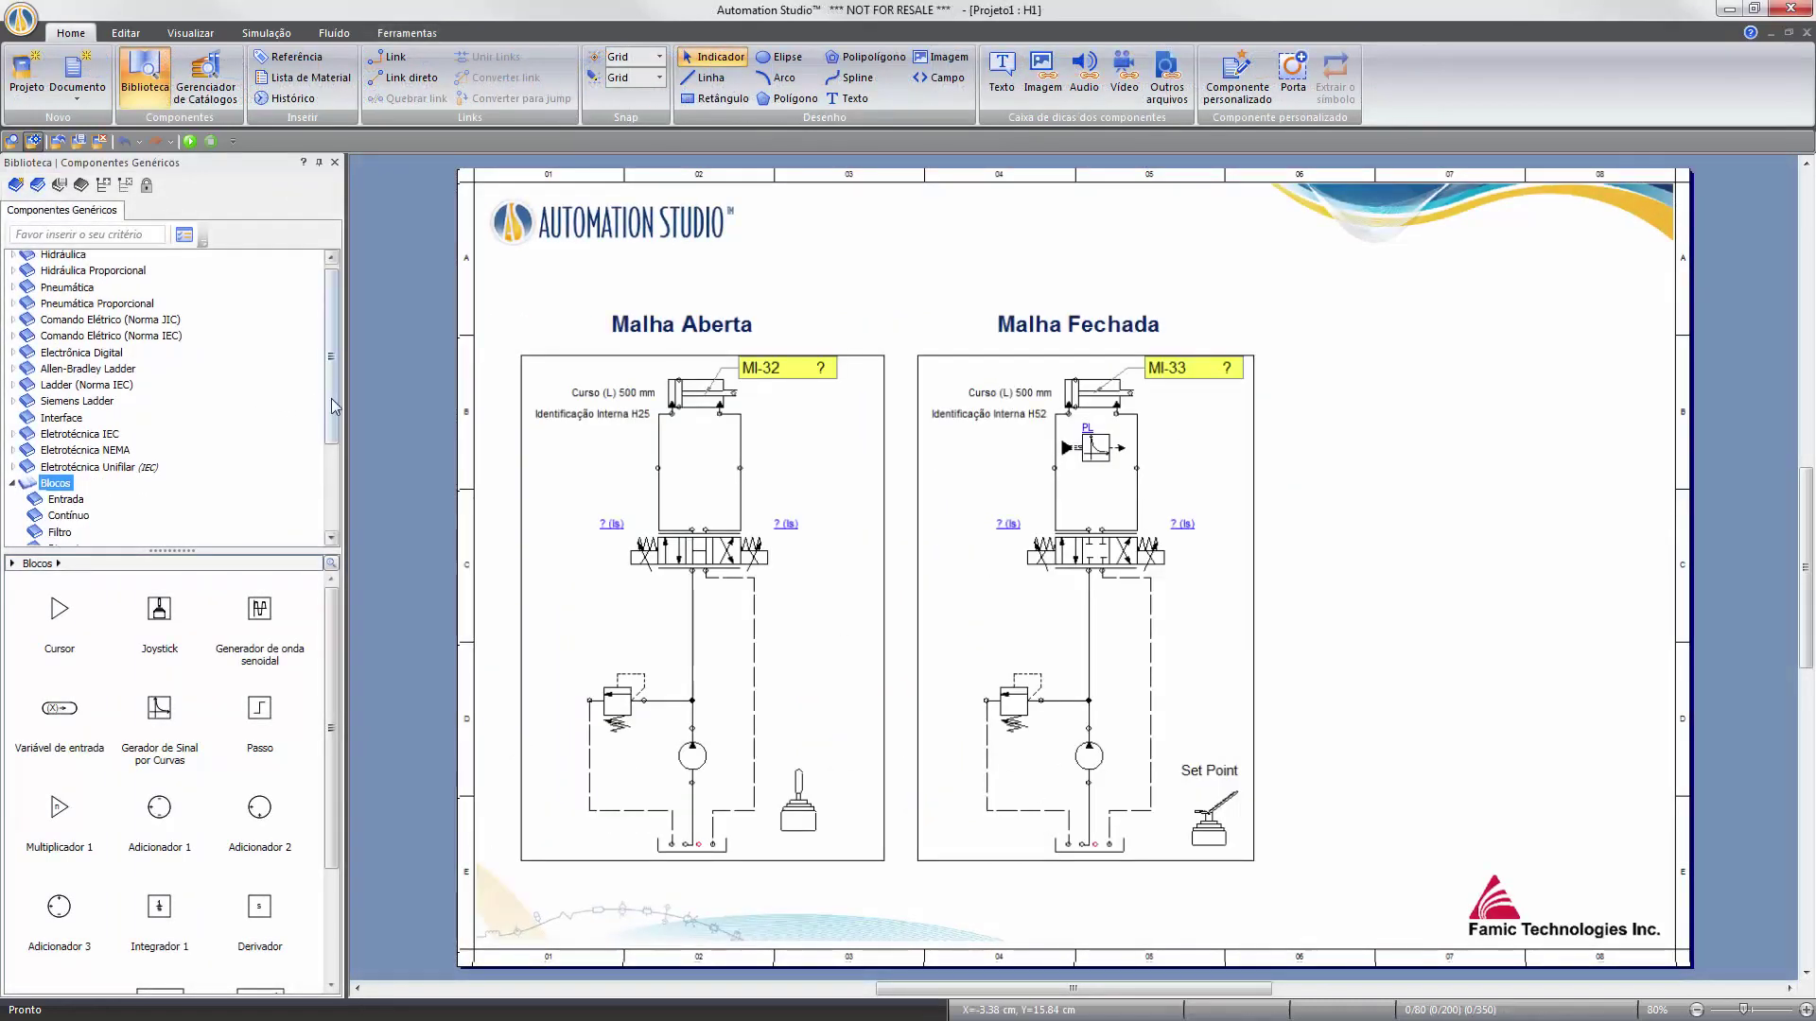
scroll(336, 407, "down", 3)
left_click(69, 374)
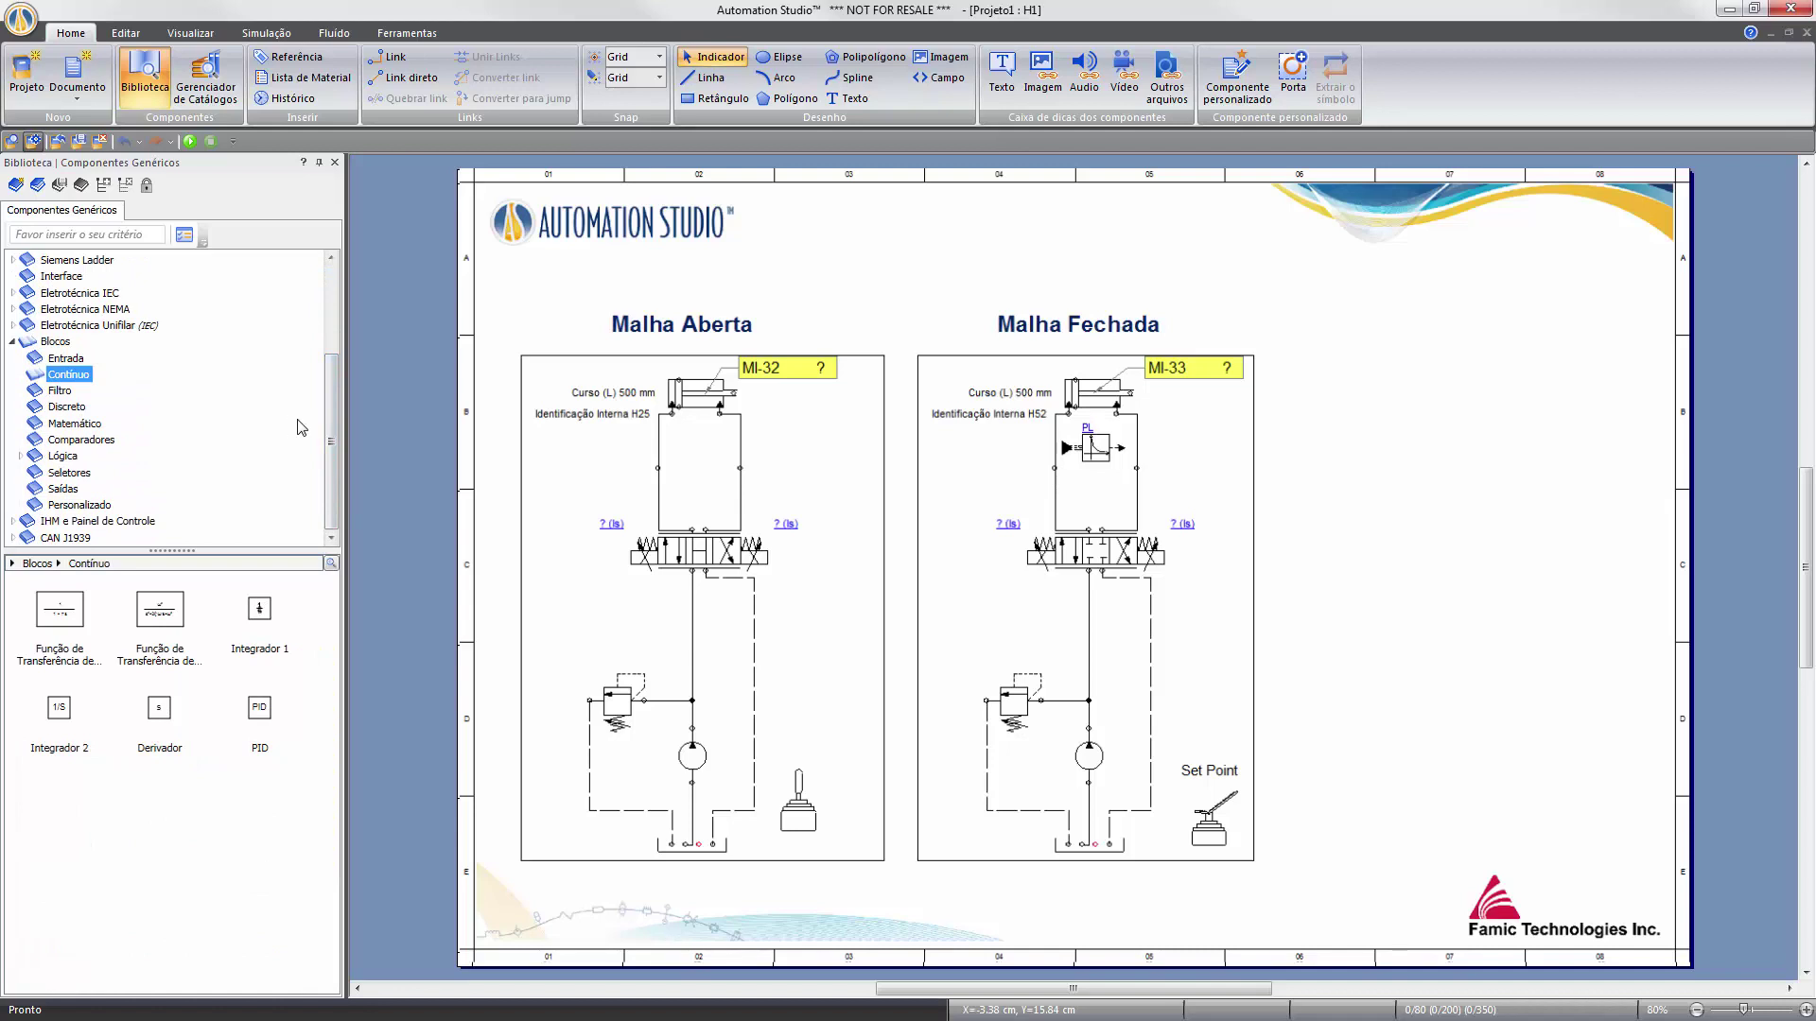
left_click(178, 611)
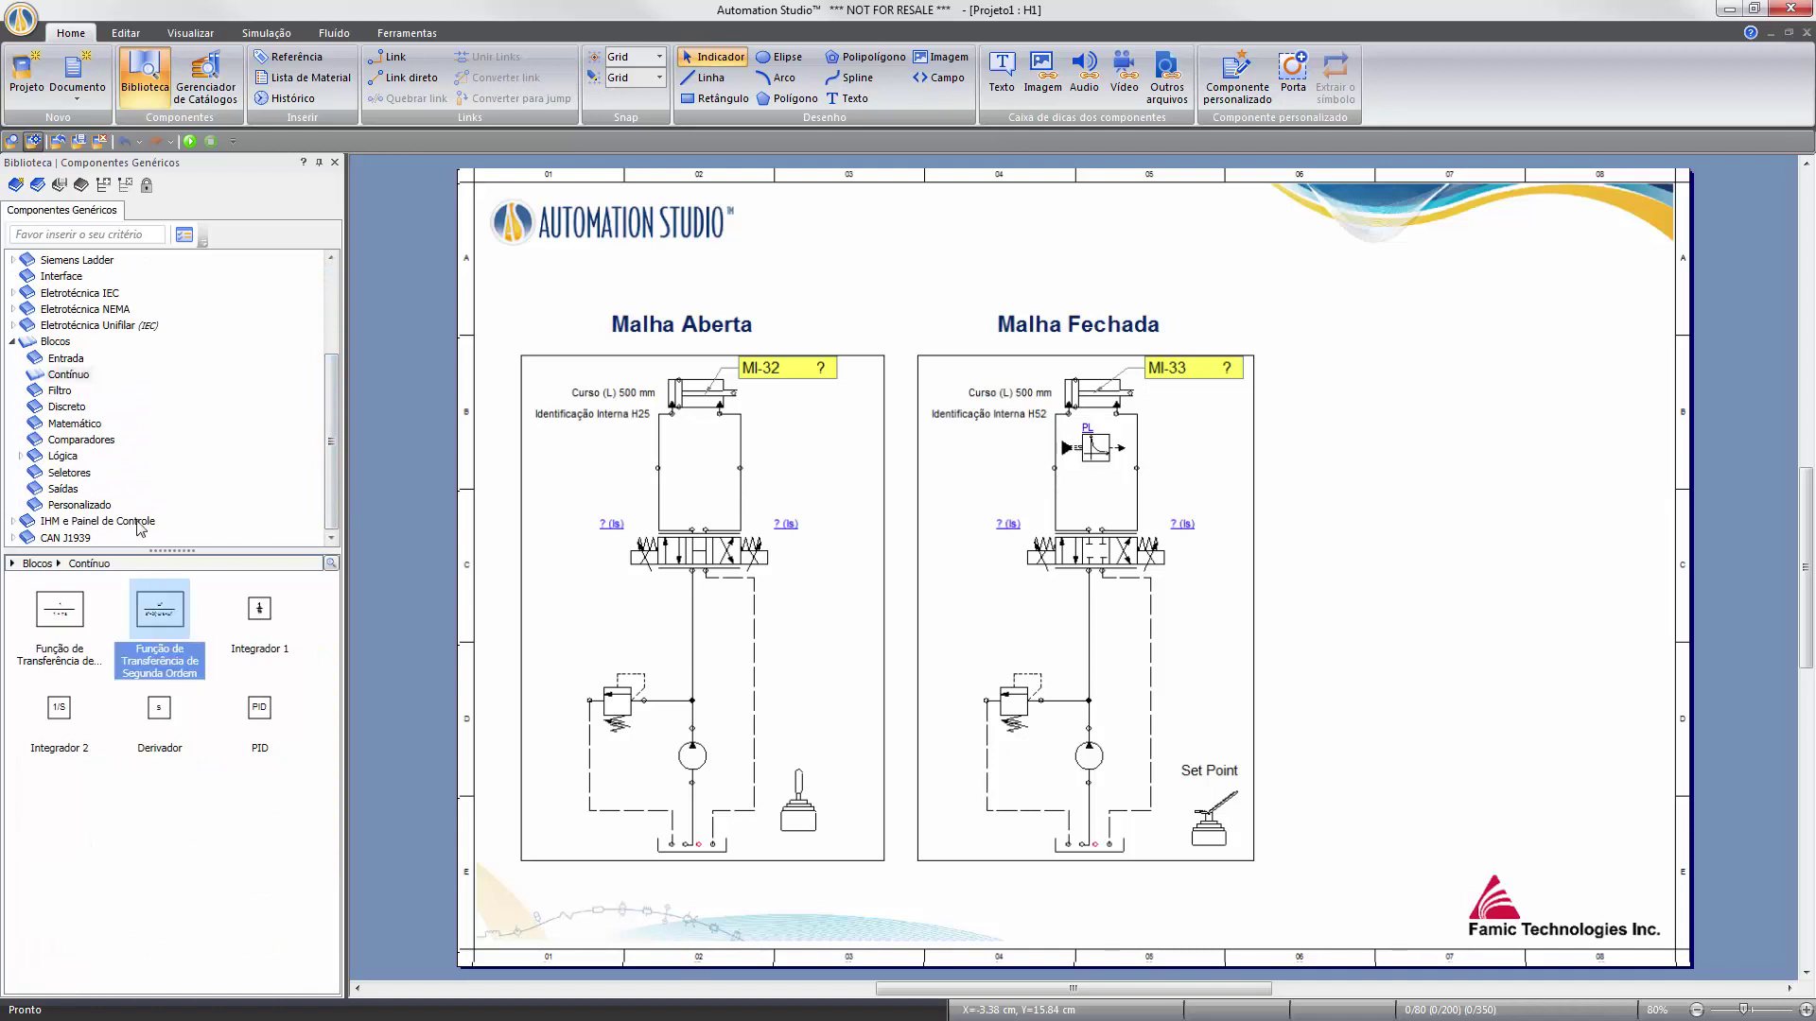
left_click(66, 407)
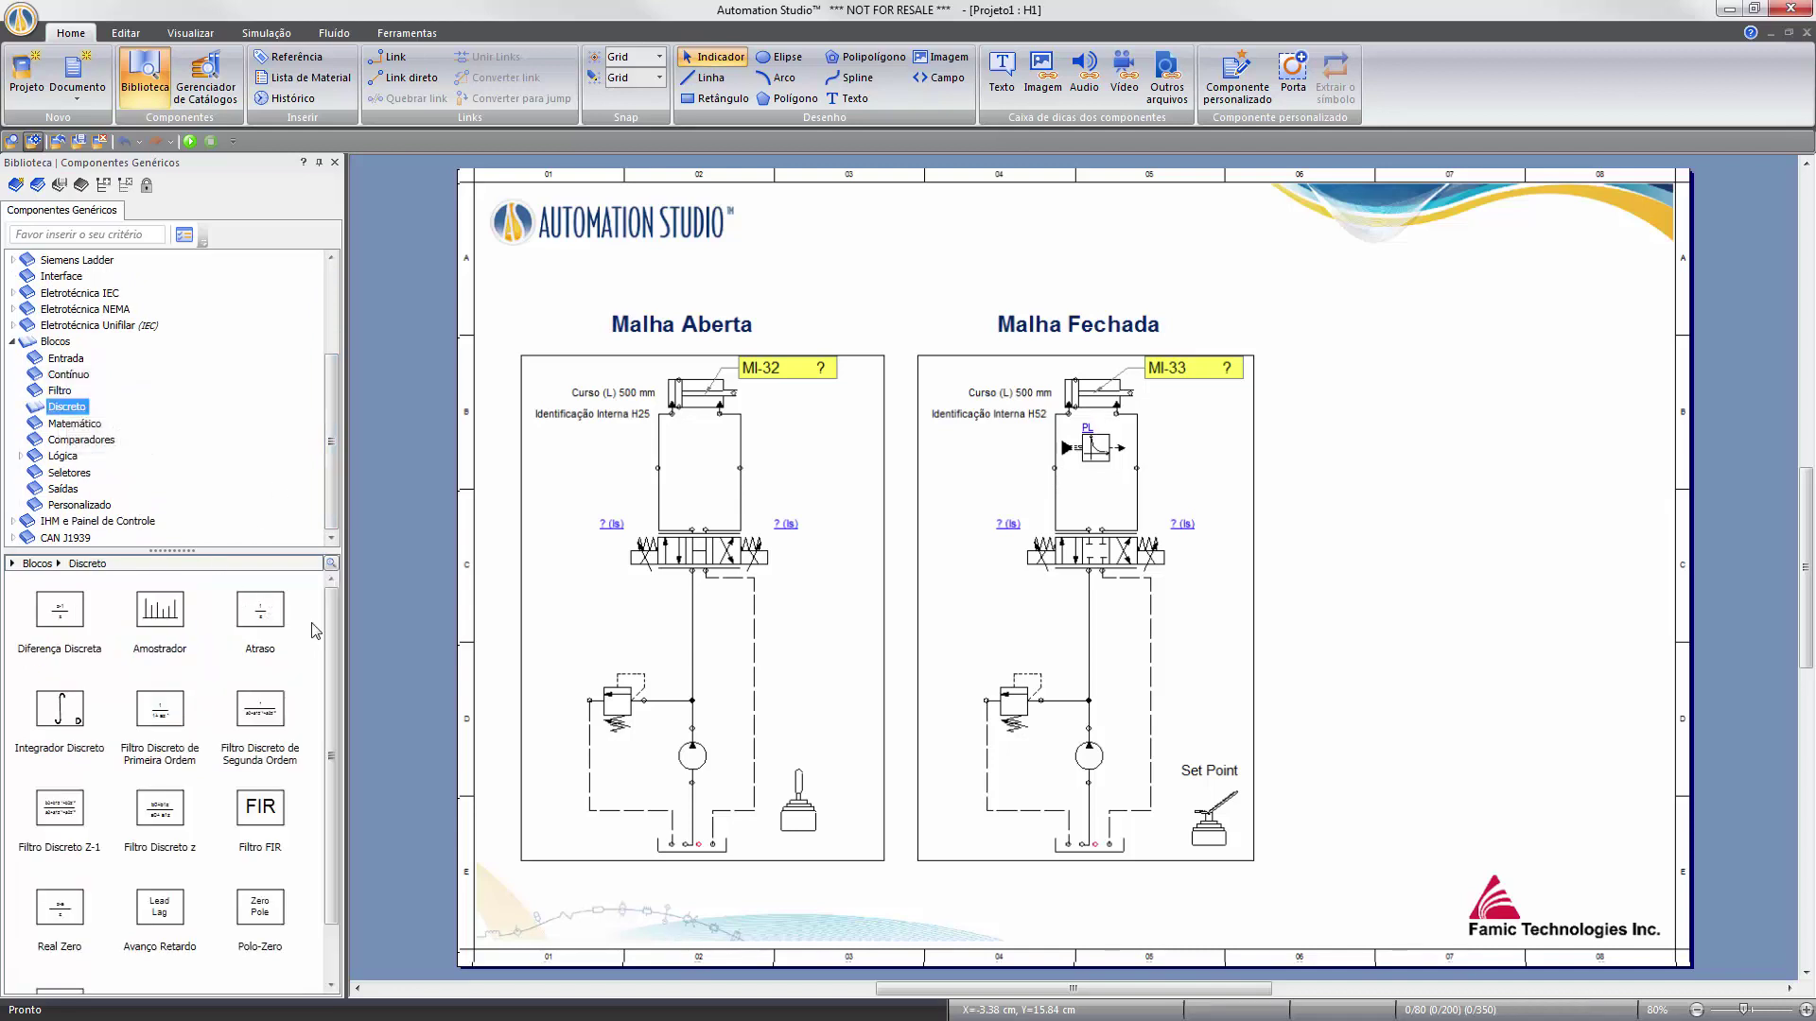
scroll(330, 657, "down", 1)
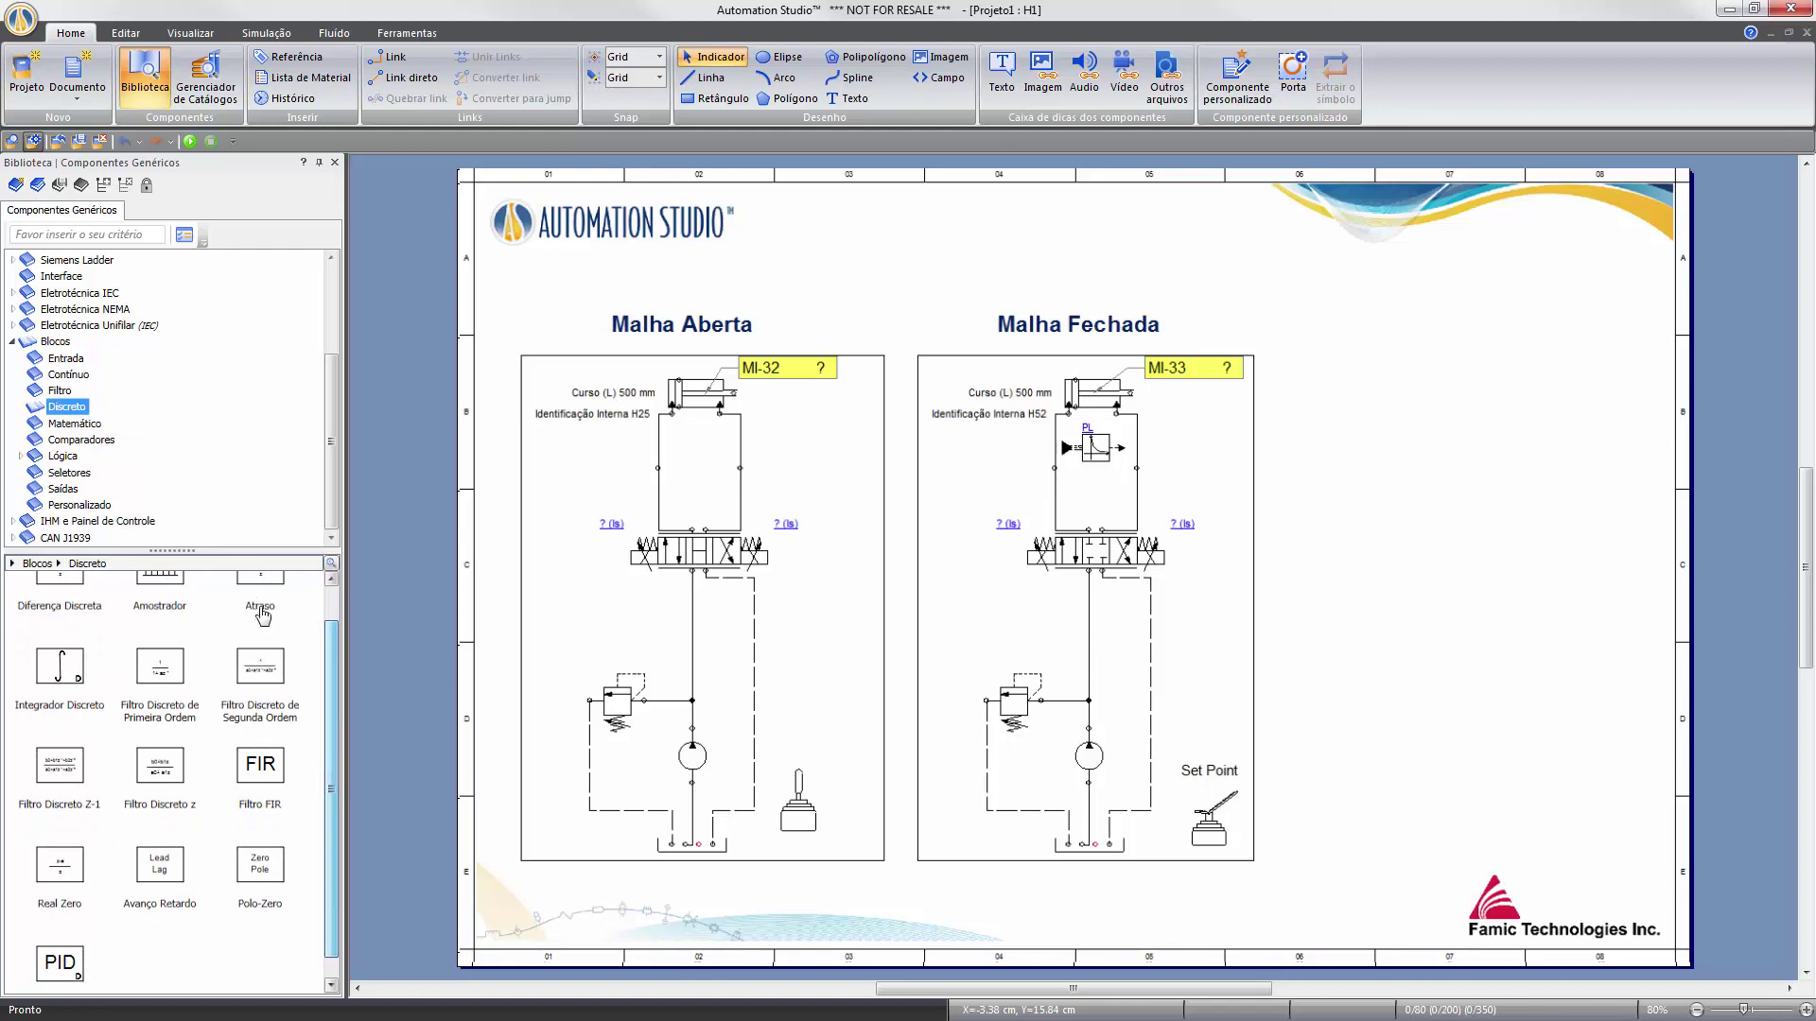
left_click(59, 391)
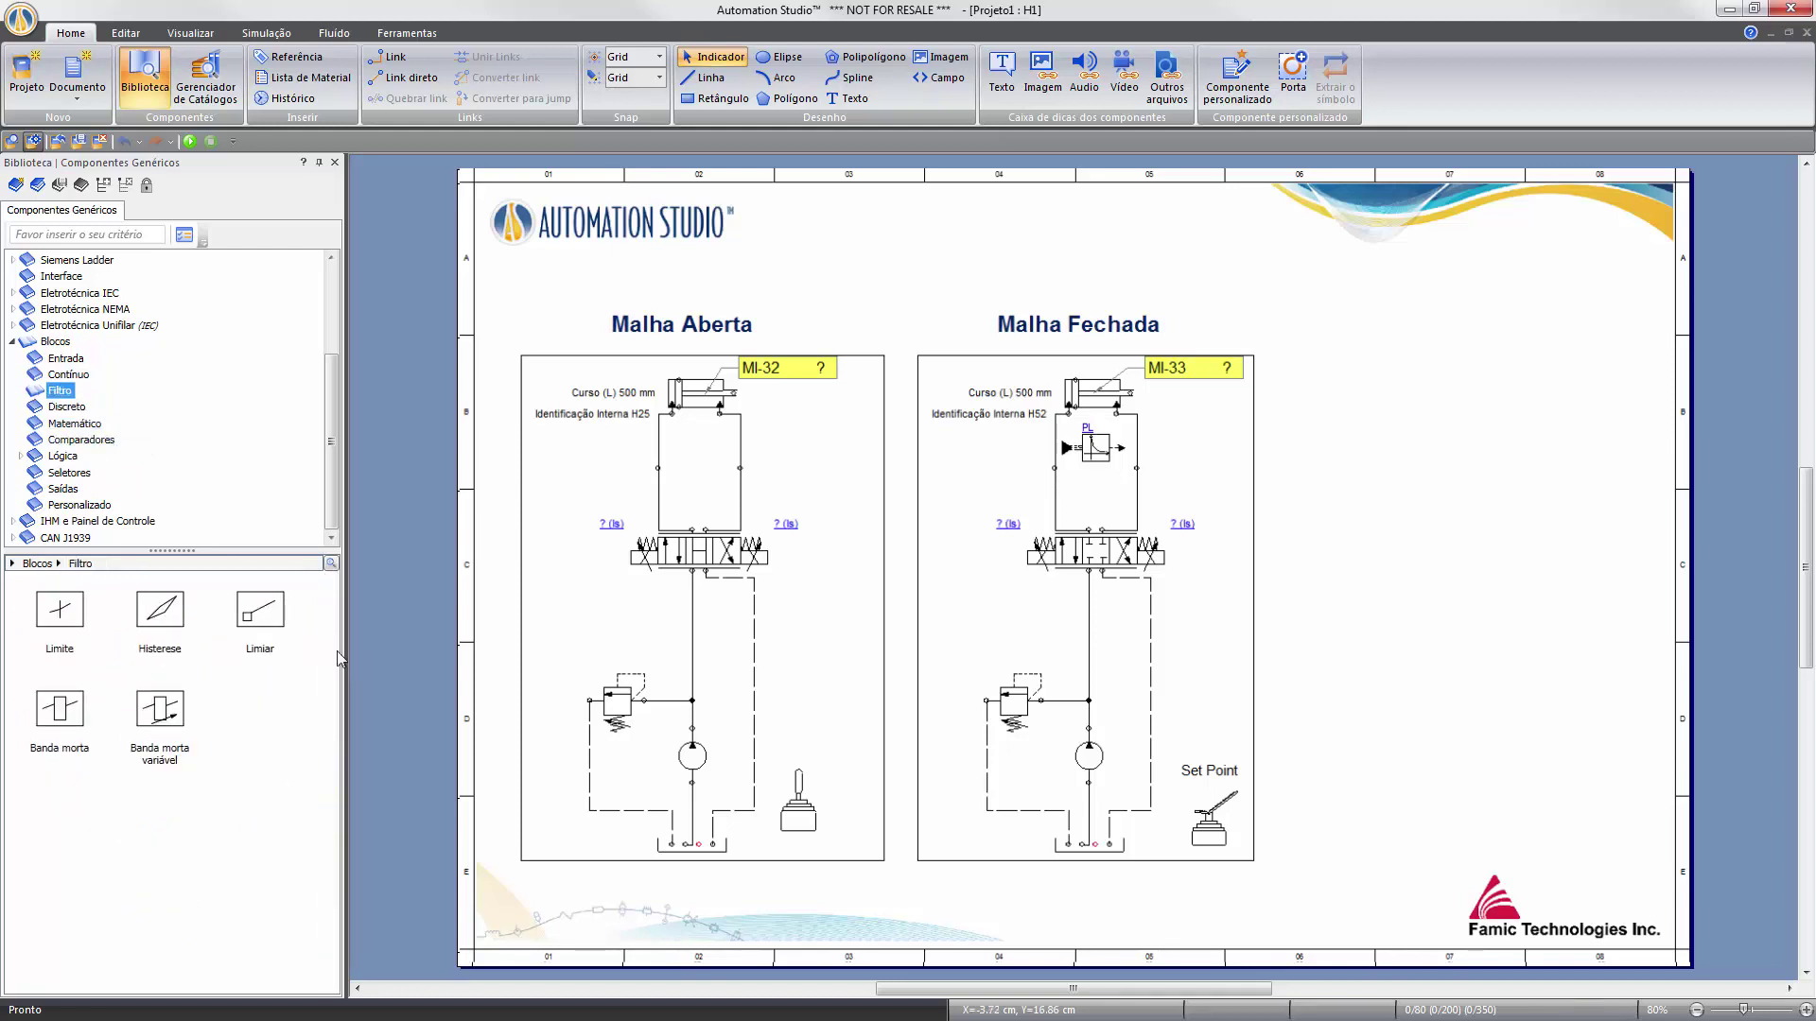
left_click(64, 472)
left_click(66, 452)
left_click(66, 441)
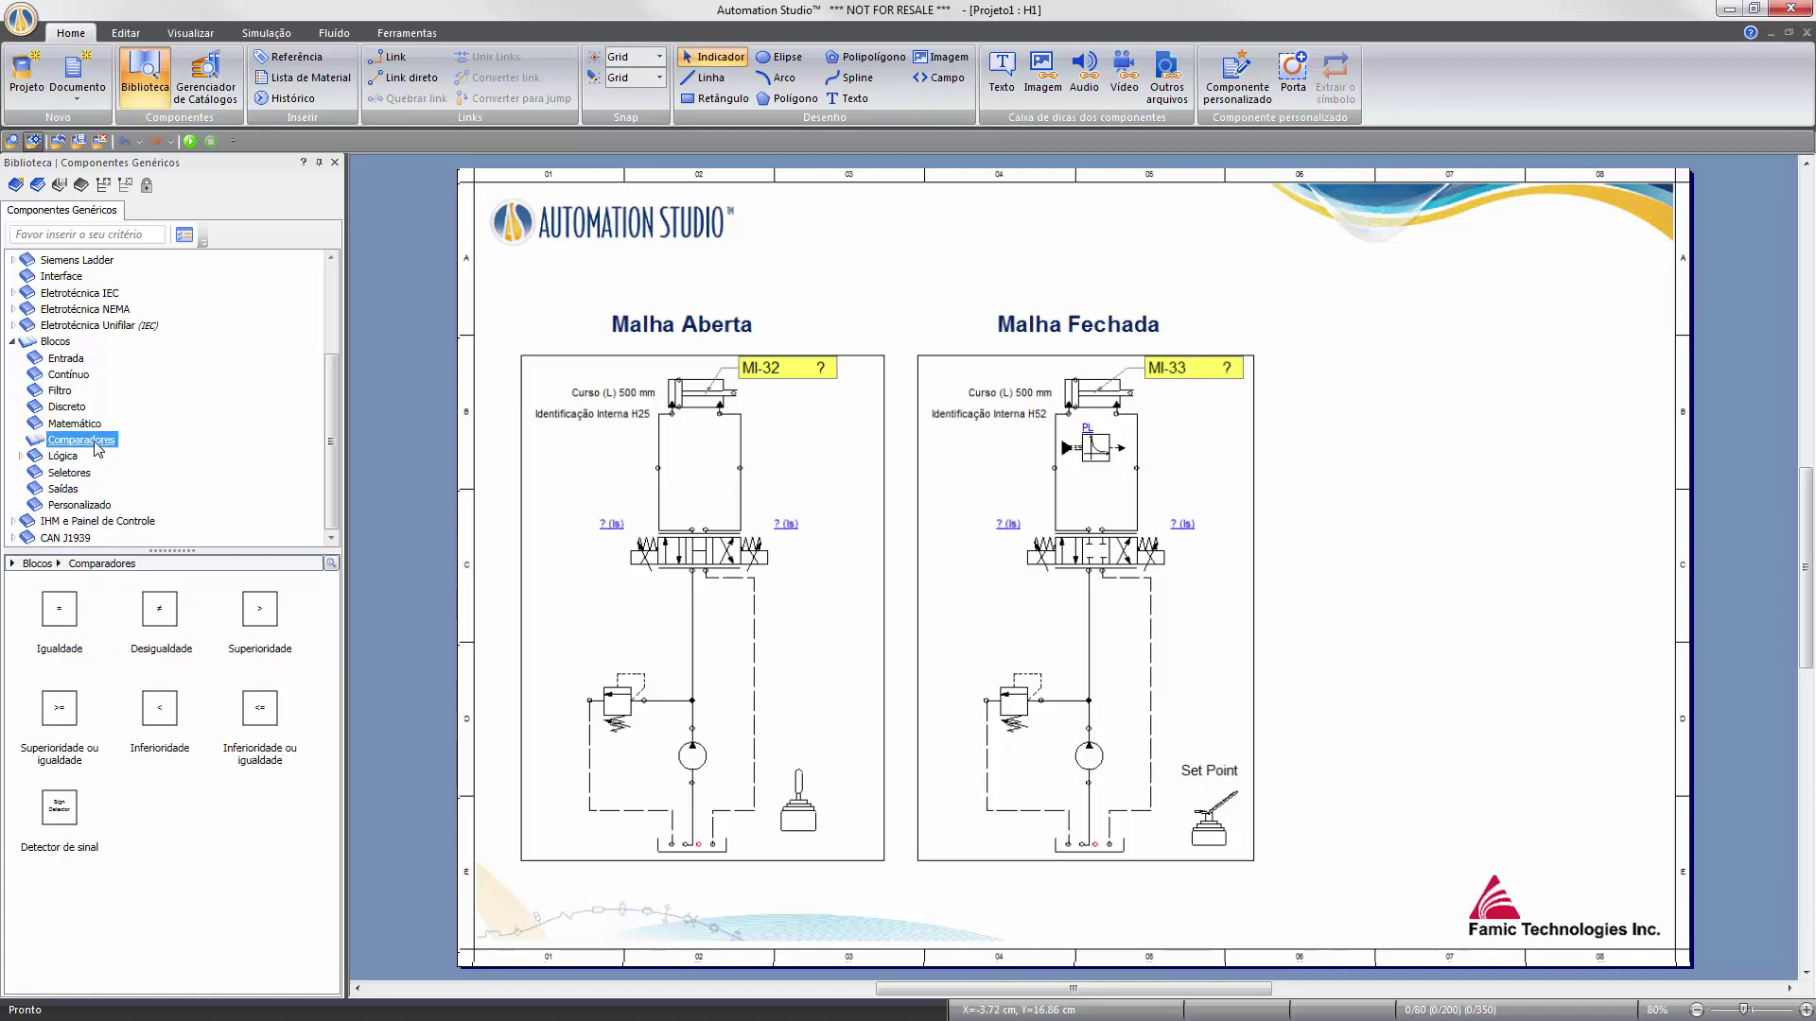